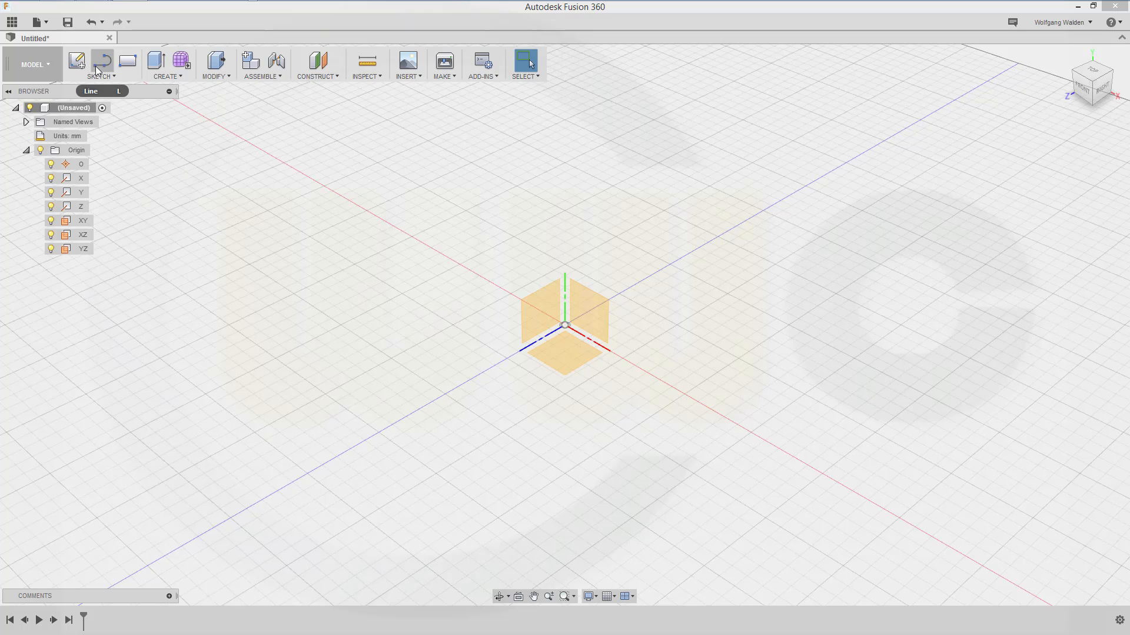
# Start a new sketch on the XY origin plane
pyautogui.click(77, 61)
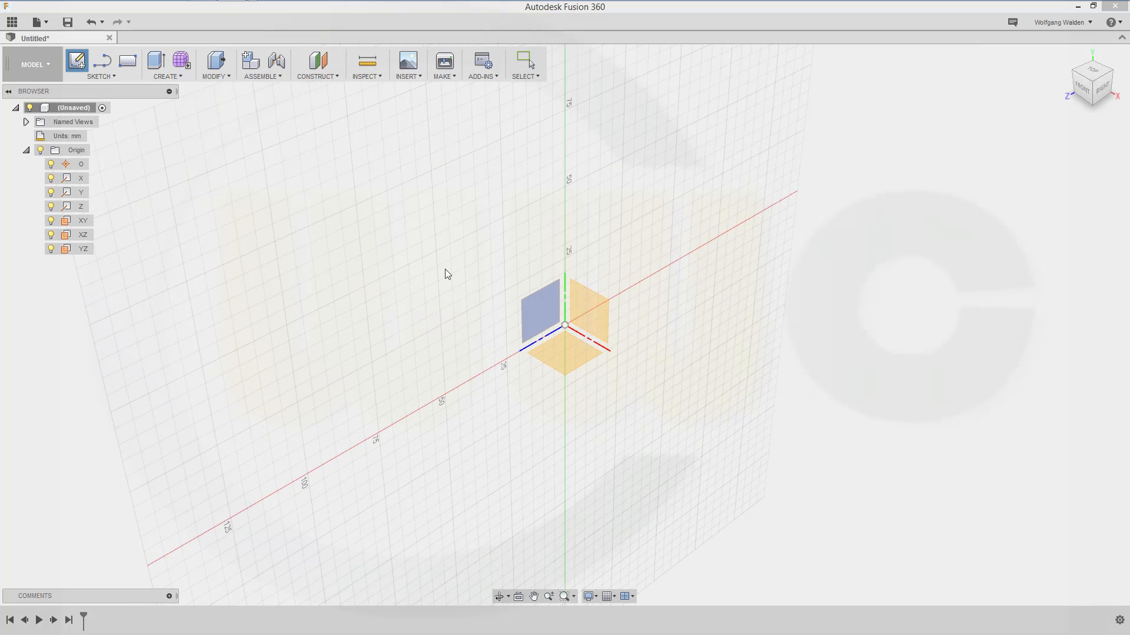
pyautogui.click(600, 301)
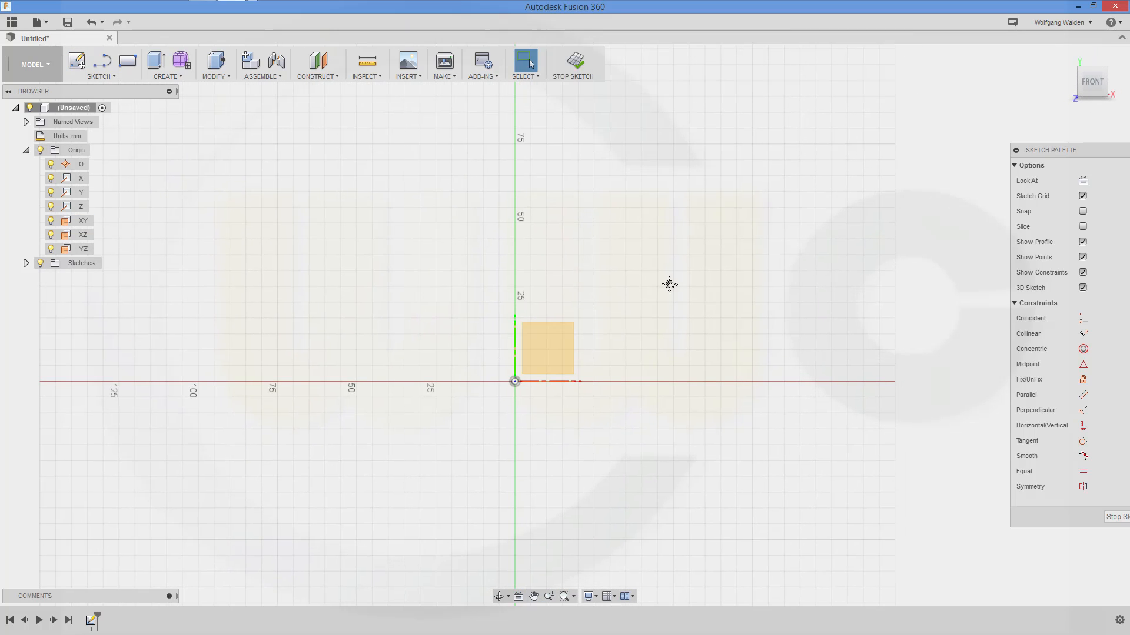
pyautogui.moveTo(668, 283); pyautogui.dragTo(466, 389, button='middle')
# Draw the lower profile from about X 200 mm: vertical about 20 mm, inward slant, vertical, inward slant, and a vertical line about 75 mm long
pyautogui.click(103, 63)
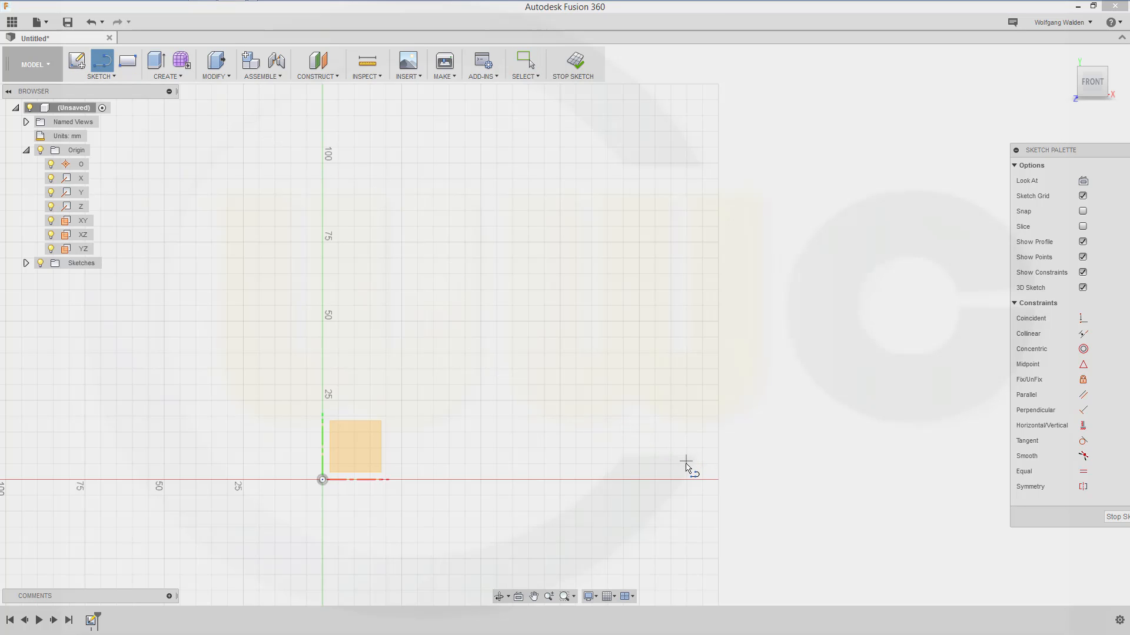
pyautogui.scroll(-2, 726, 524)
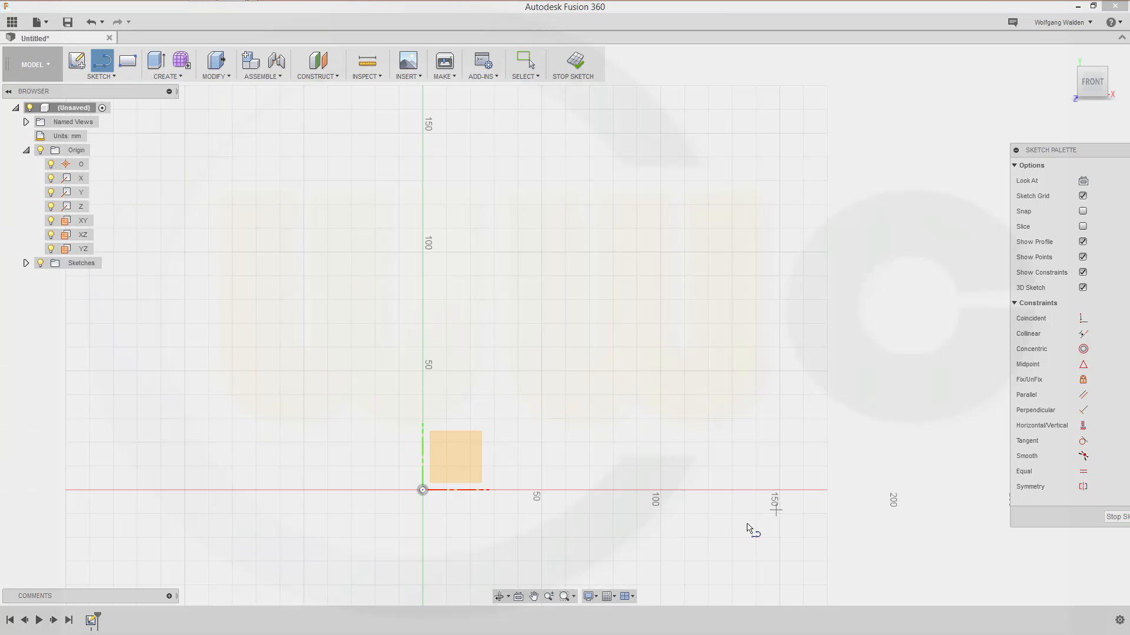
pyautogui.moveTo(751, 527); pyautogui.dragTo(531, 521, button='middle')
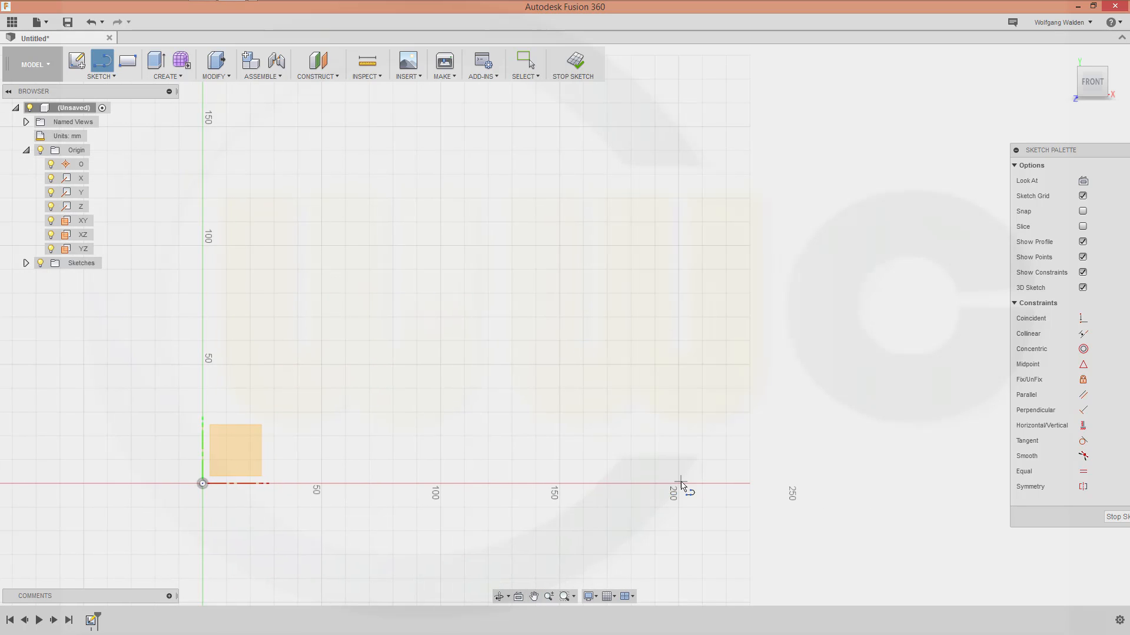
pyautogui.click(681, 484)
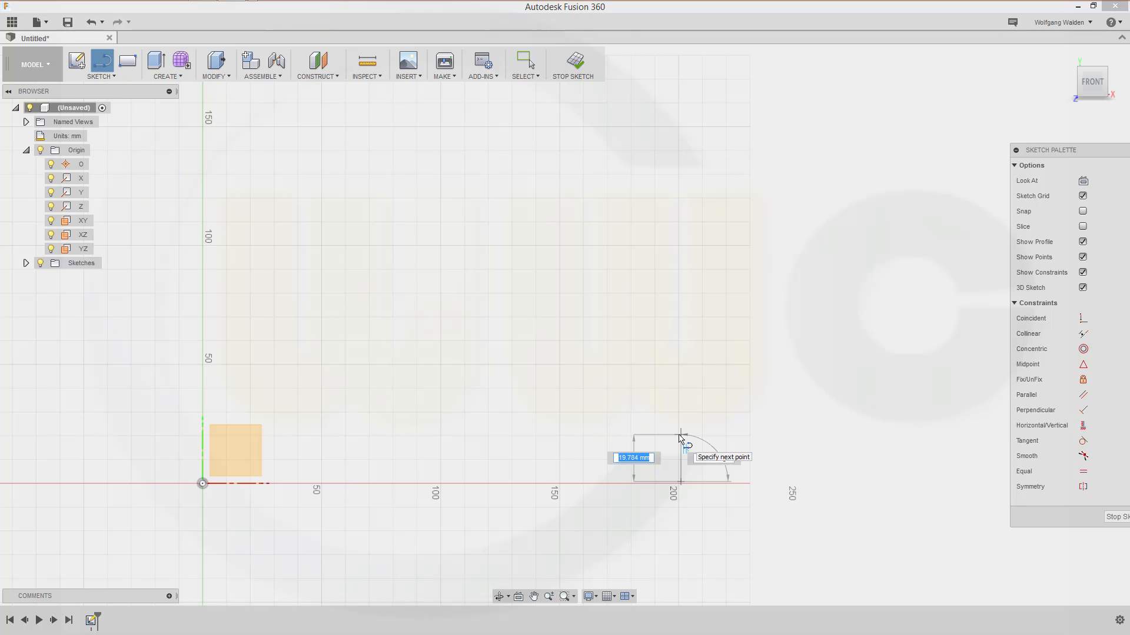
pyautogui.click(680, 434)
pyautogui.click(648, 397)
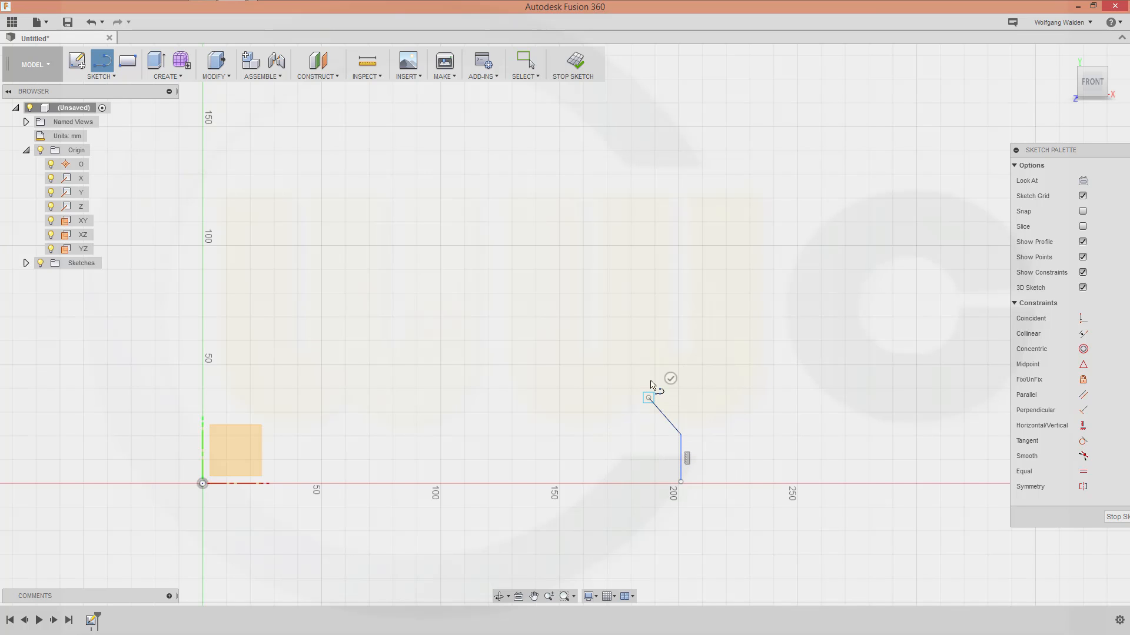
pyautogui.click(649, 329)
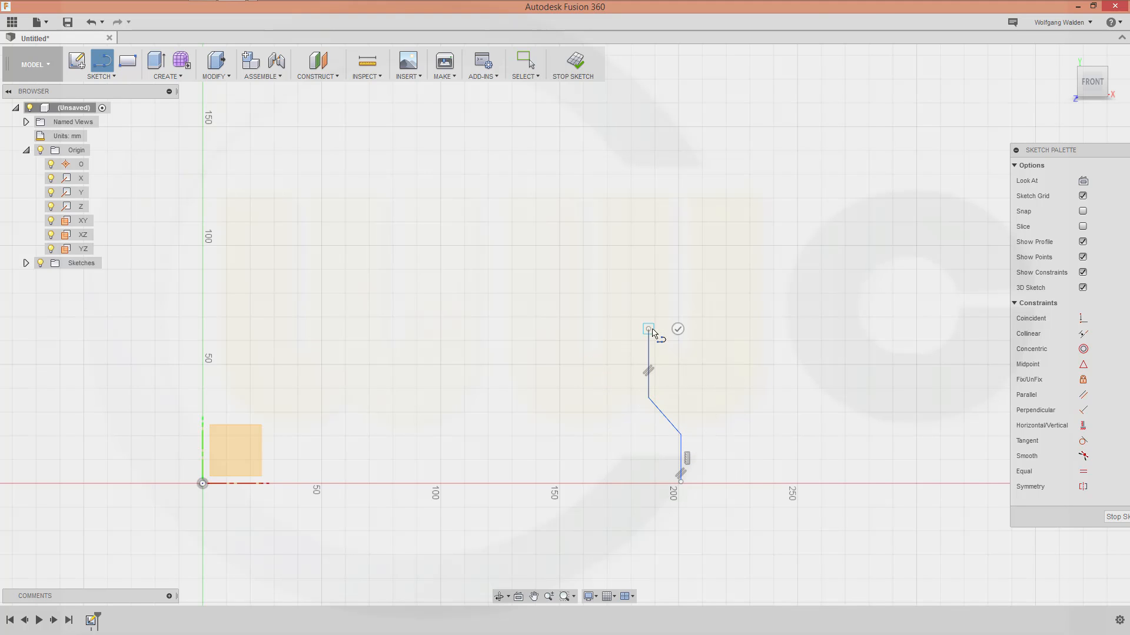
pyautogui.click(604, 289)
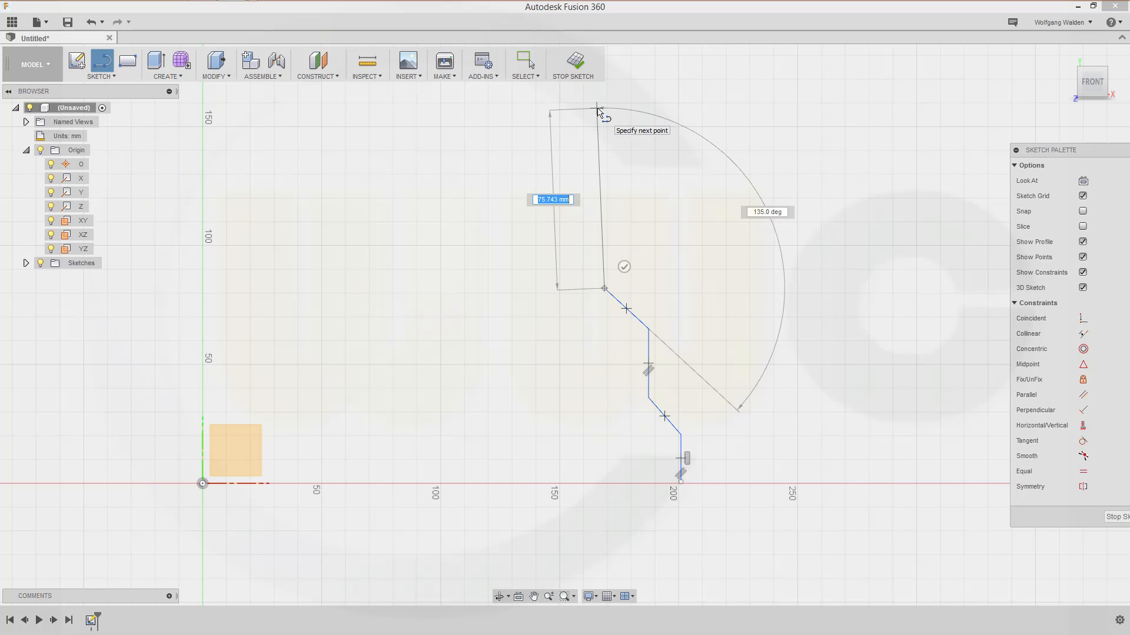
pyautogui.click(604, 109)
# Continue the profile upward with an outward slant, a vertical of about 24 mm, a parallel outward slant and a short final vertical line
pyautogui.moveTo(589, 145); pyautogui.dragTo(536, 390, button='middle')
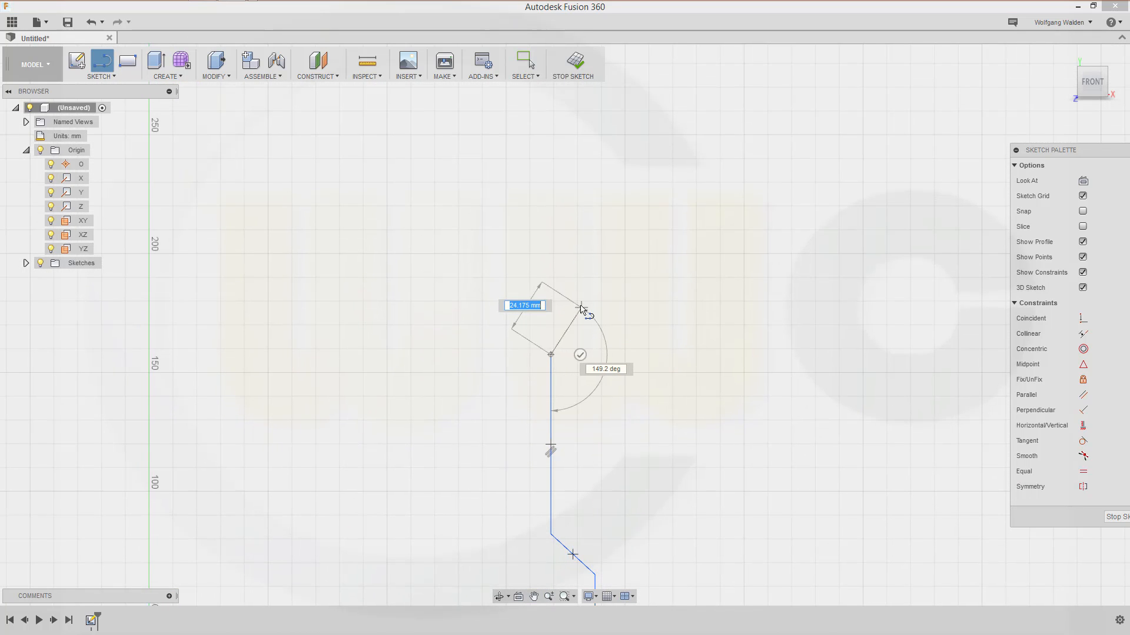
pyautogui.click(581, 307)
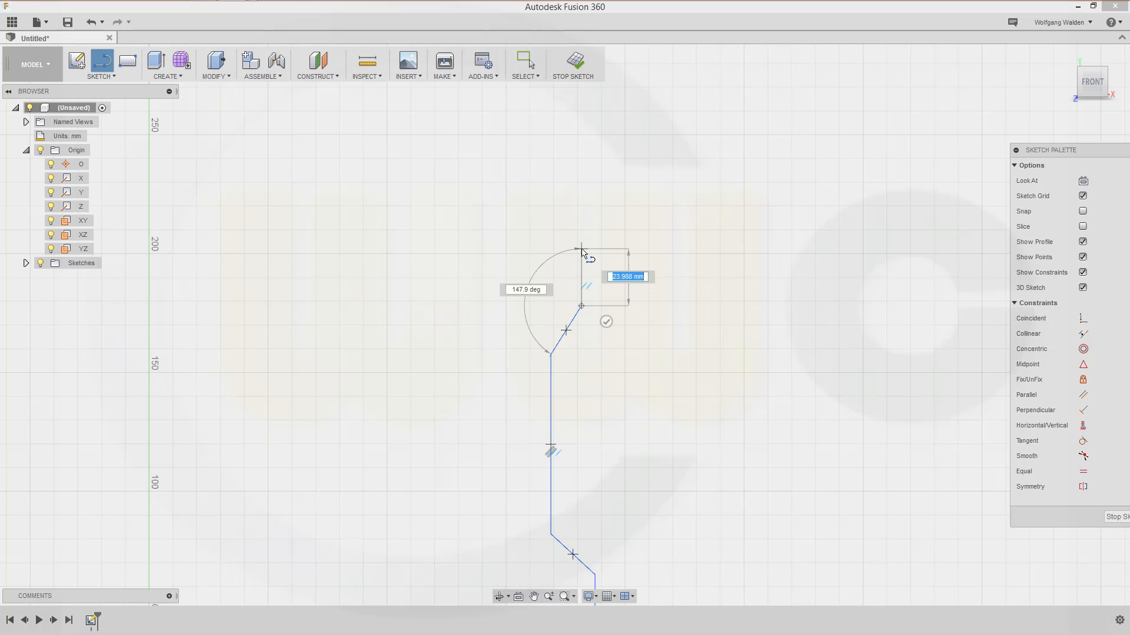
pyautogui.click(581, 249)
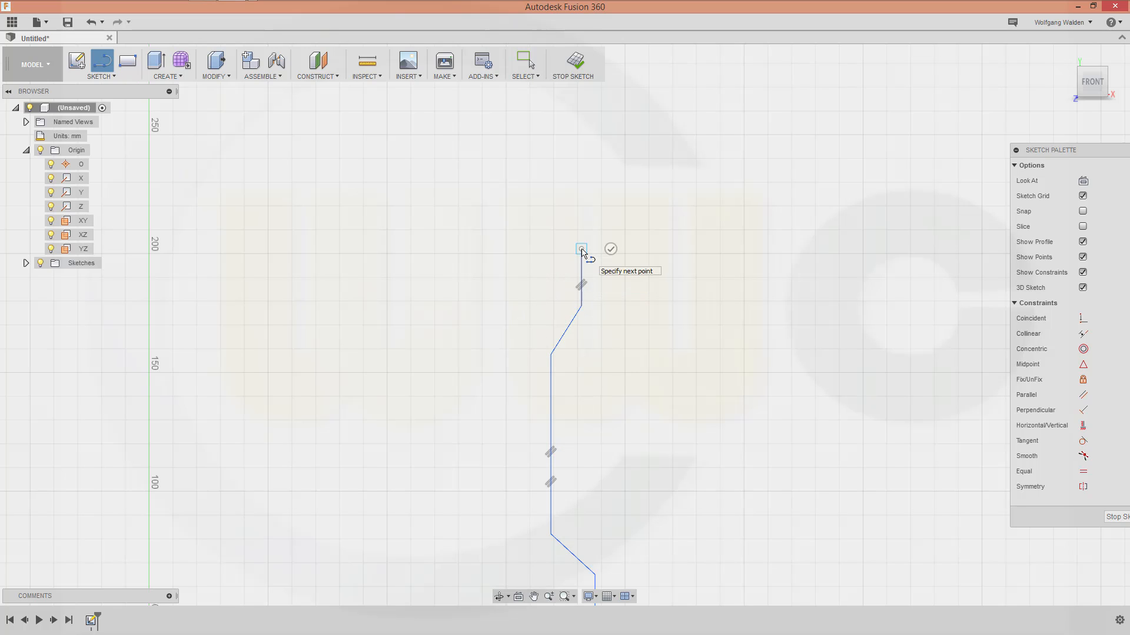
pyautogui.click(597, 223)
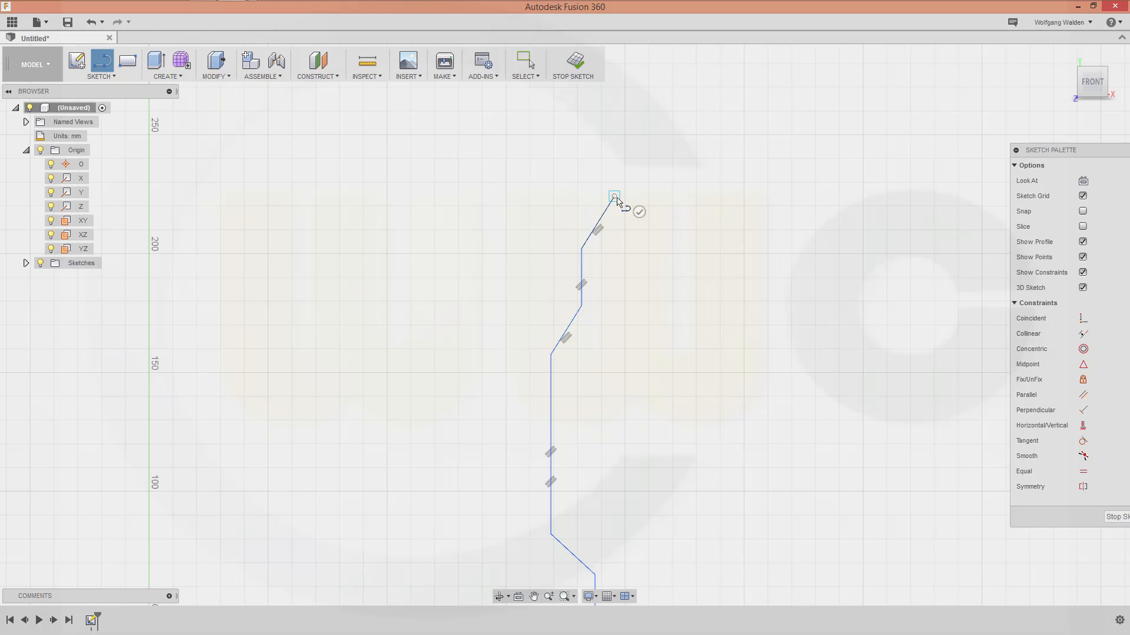
pyautogui.click(614, 153)
pyautogui.press('Escape')
# Dimension the length of the profile's lowest vertical segment, keeping its drawn size
pyautogui.moveTo(700, 443)
pyautogui.mouseDown(button='middle')
pyautogui.moveTo(721, 330)
pyautogui.moveTo(663, 249)
pyautogui.mouseUp(button='middle')
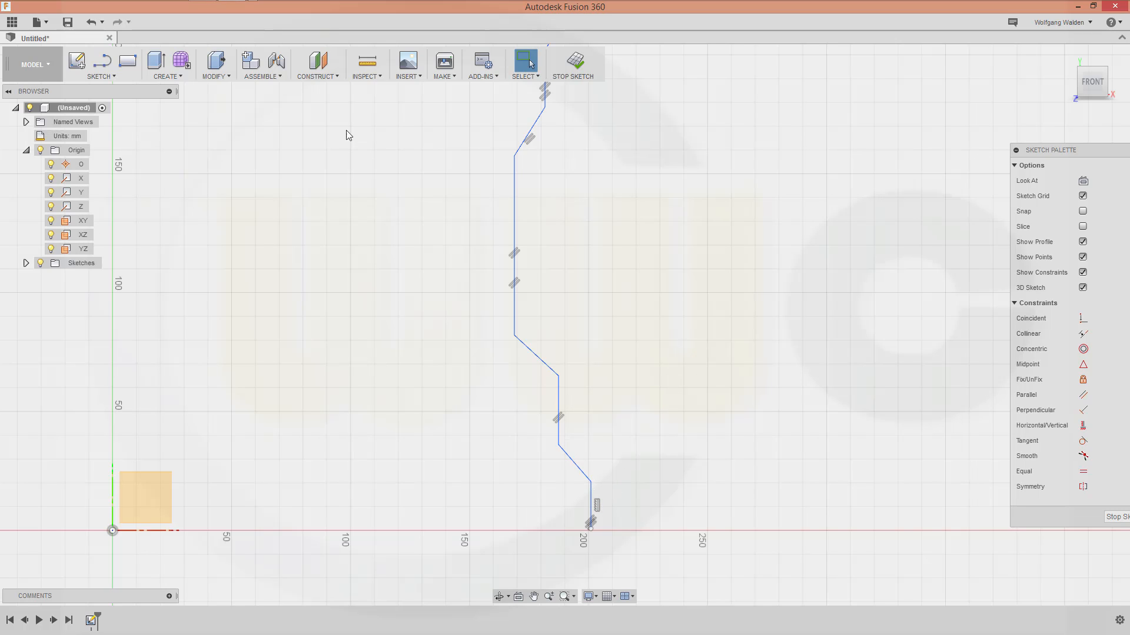
pyautogui.press('d')
pyautogui.click(590, 515)
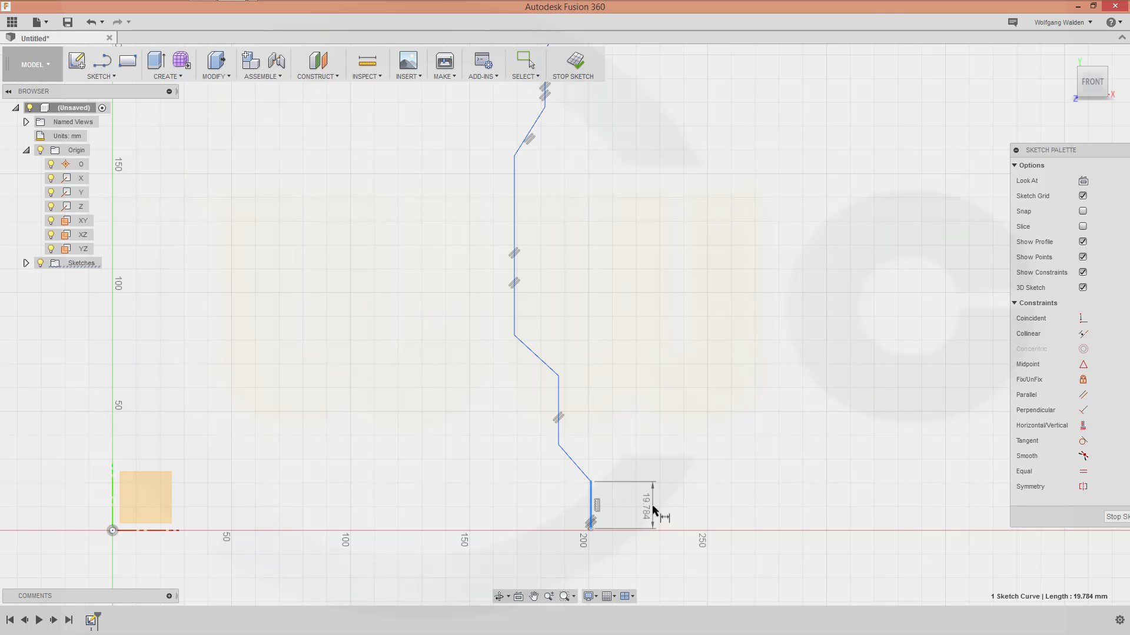
pyautogui.click(652, 512)
pyautogui.press('Return')
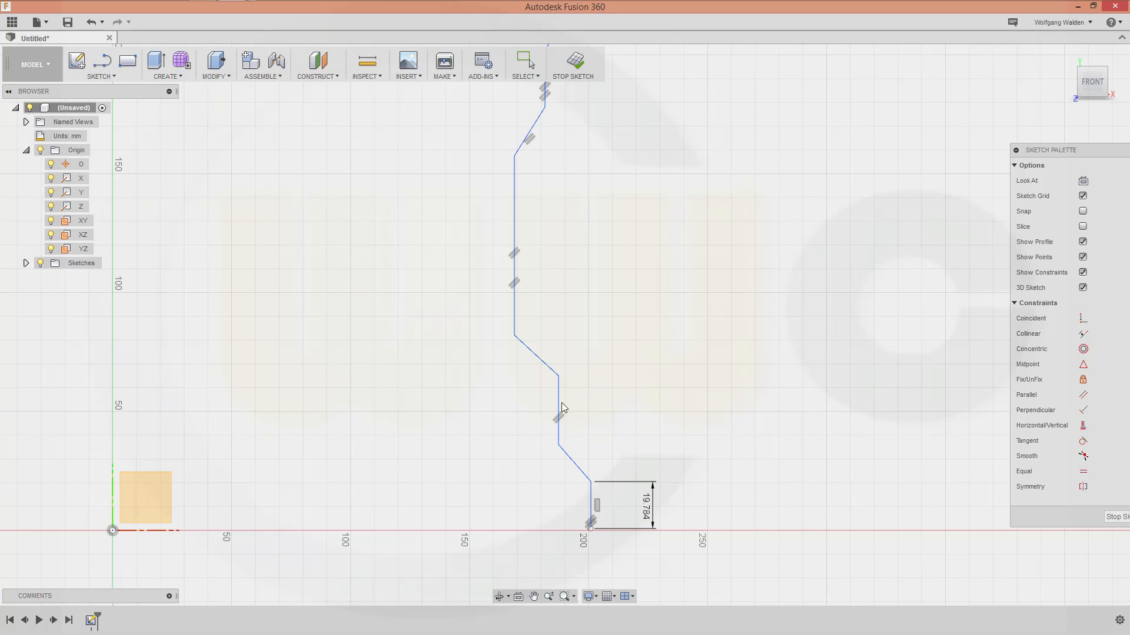
pyautogui.press('Escape')
# Shift the upper end of the lowest slanted segment slightly outward and dimension that segment's vertical height, keeping its drawn size
pyautogui.click(594, 481)
pyautogui.moveTo(559, 447); pyautogui.dragTo(656, 462)
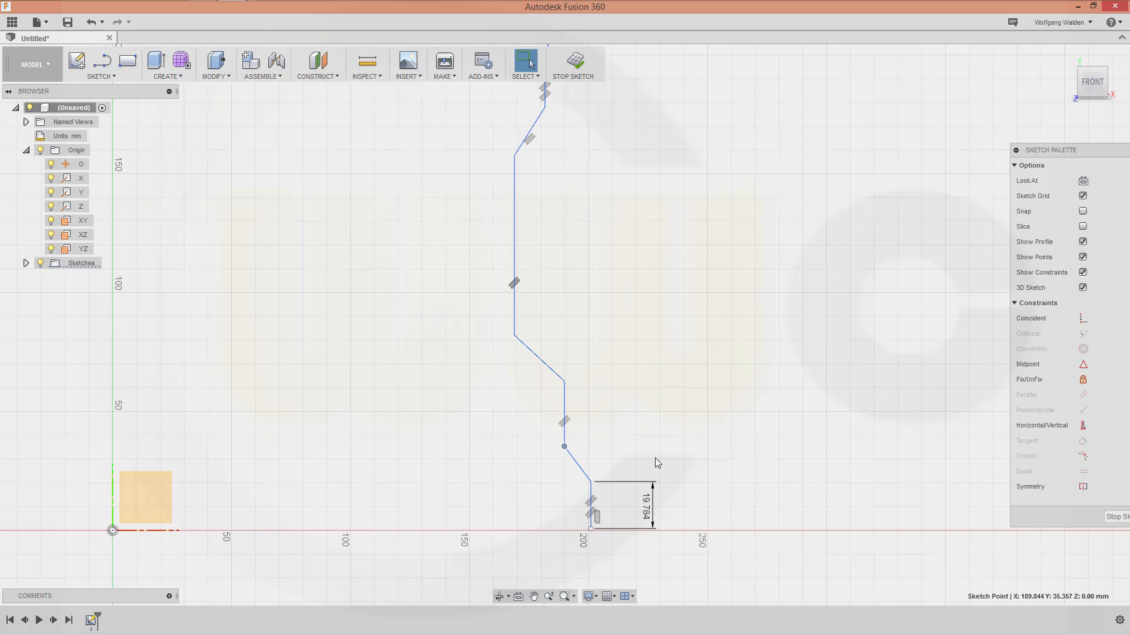
pyautogui.click(591, 482)
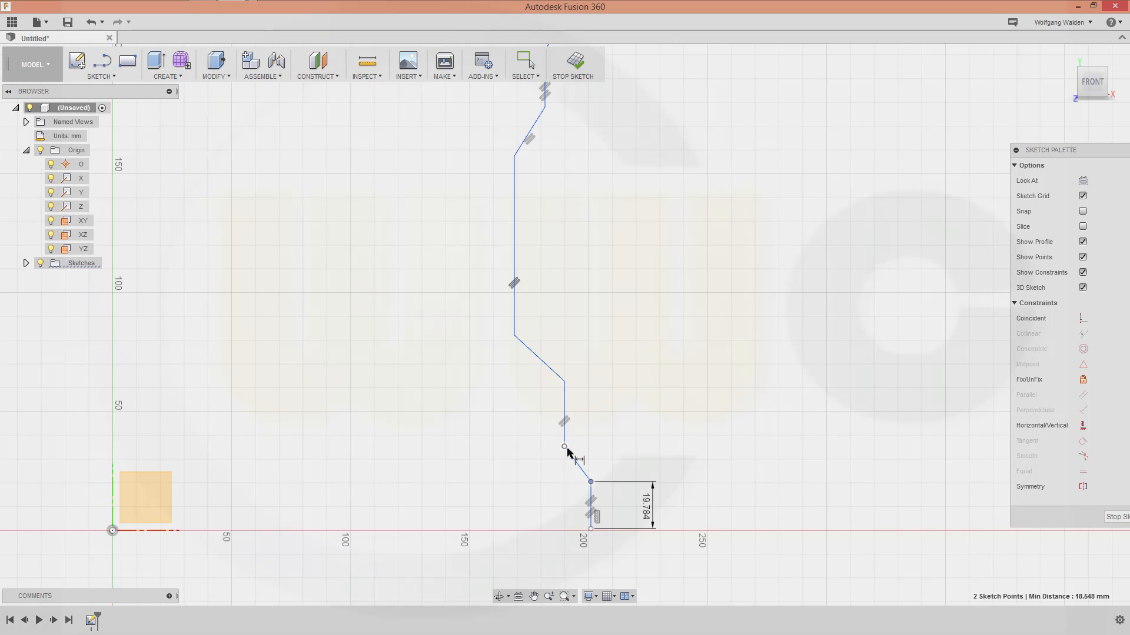
pyautogui.click(566, 446)
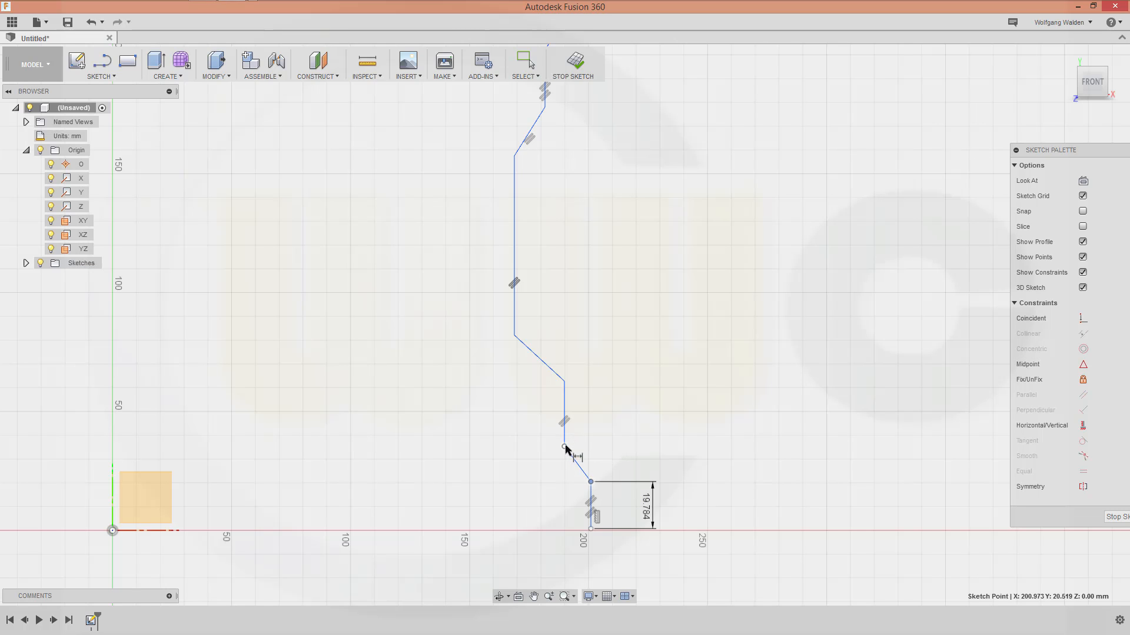
pyautogui.click(657, 461)
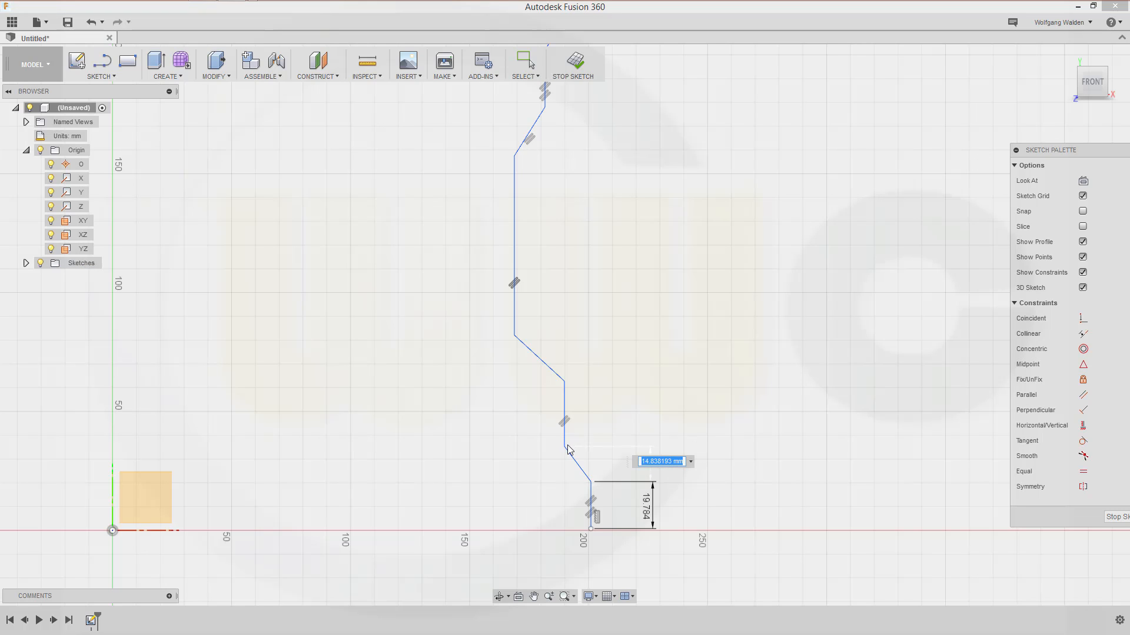
pyautogui.press('Return')
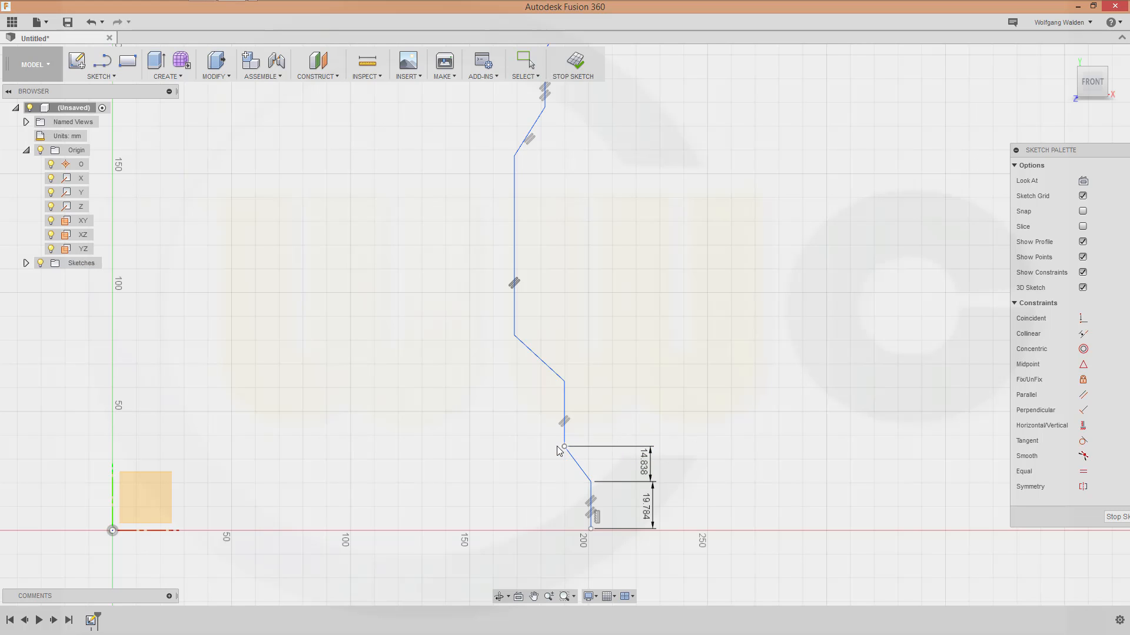
# Dimension the vertical distance between the endpoints of the second vertical segment from the base, keeping its drawn size
pyautogui.click(565, 447)
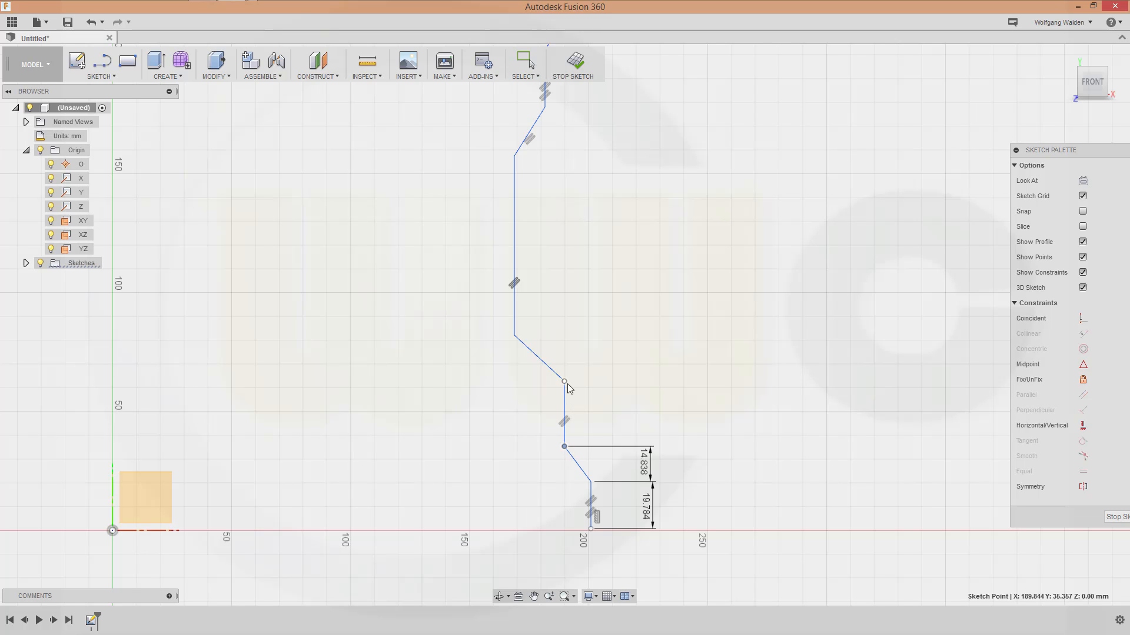
pyautogui.click(565, 382)
pyautogui.click(644, 406)
pyautogui.press('Return')
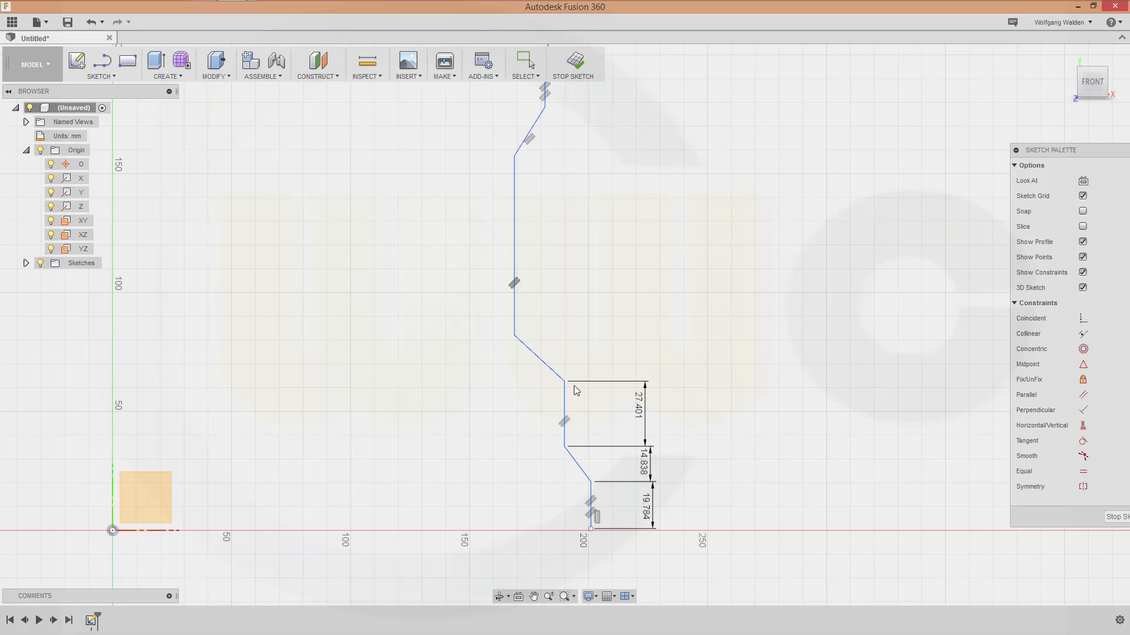
# Dimension the vertical height of the second inward-slanting segment, just below the long vertical line, keeping its drawn size
pyautogui.click(565, 381)
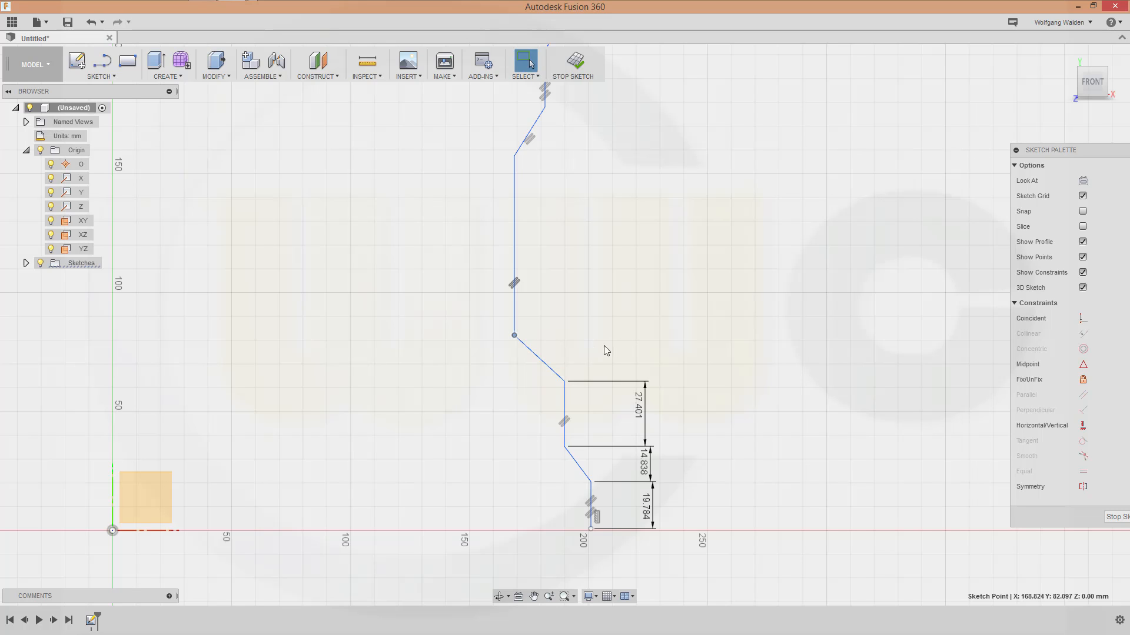
pyautogui.press('d')
pyautogui.click(564, 381)
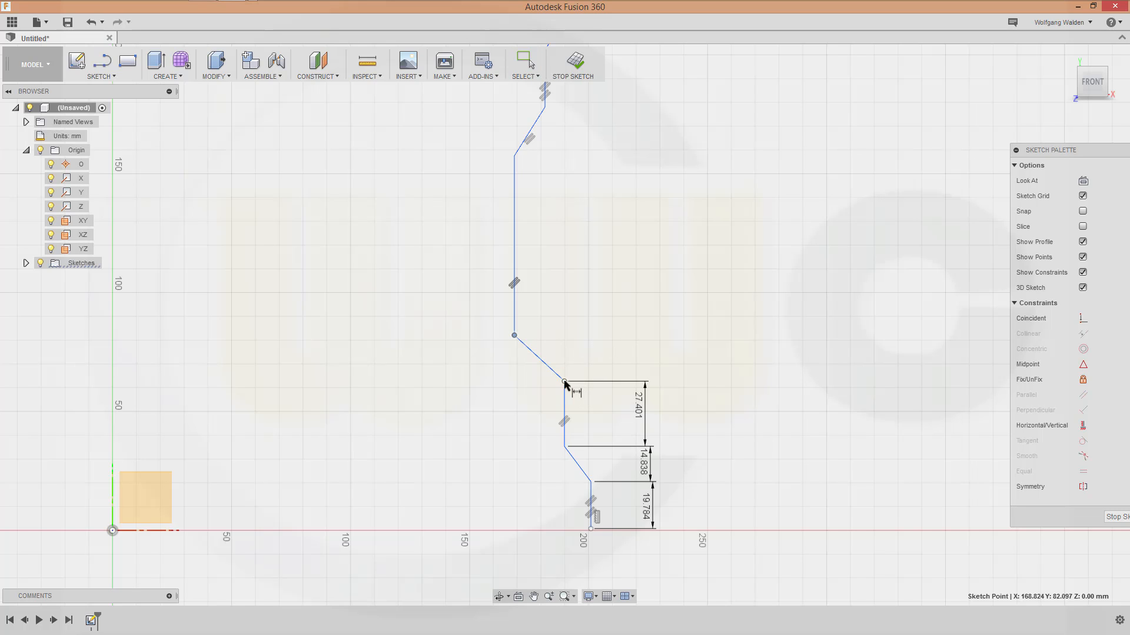
pyautogui.click(515, 335)
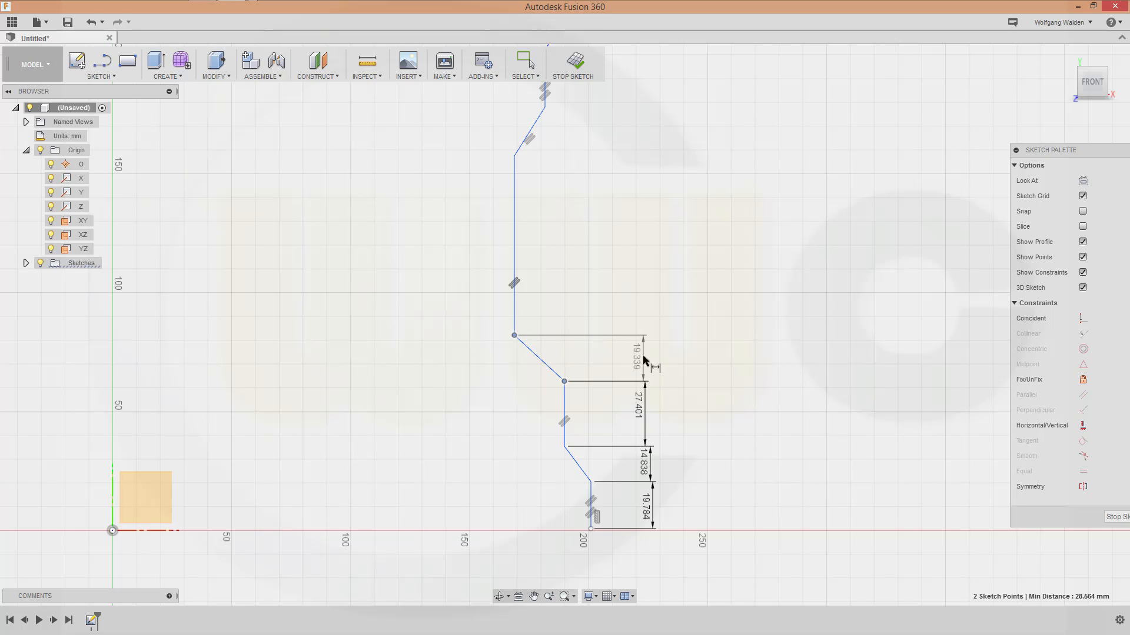
pyautogui.click(647, 359)
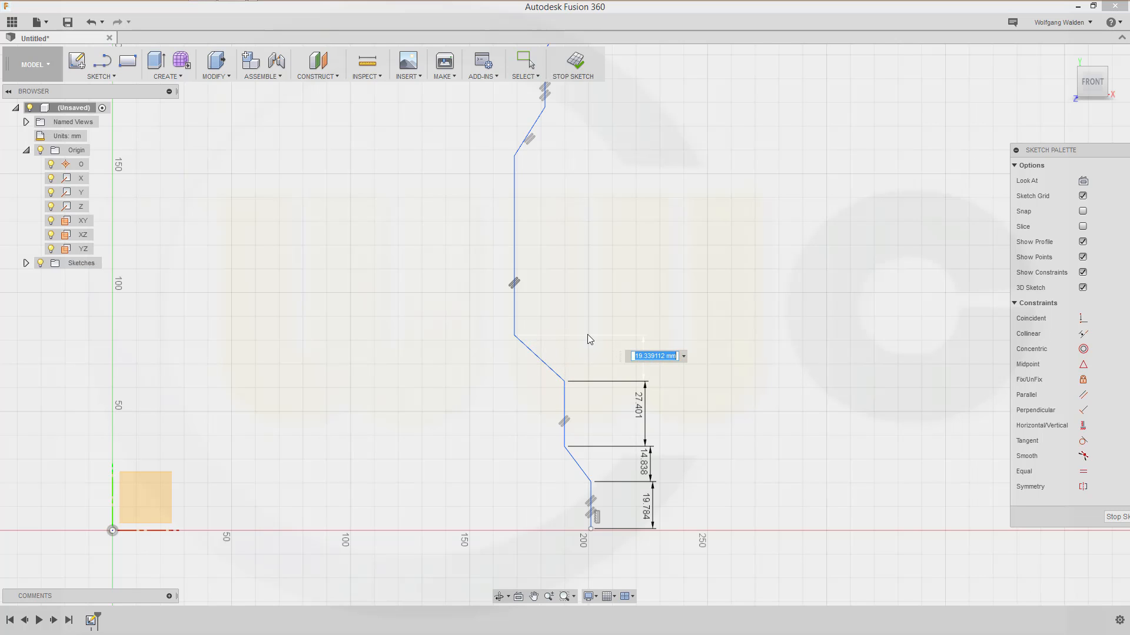
pyautogui.press('Return')
# Dimension the long vertical segment in the middle of the profile between its two endpoints, keeping its drawn size
pyautogui.click(515, 337)
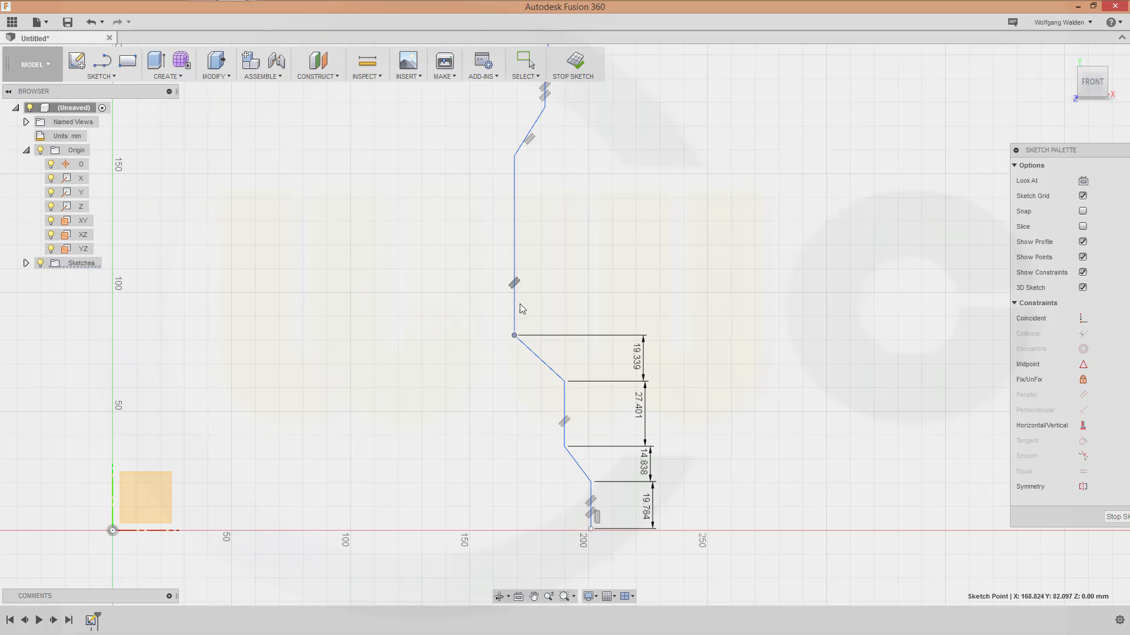
pyautogui.click(514, 157)
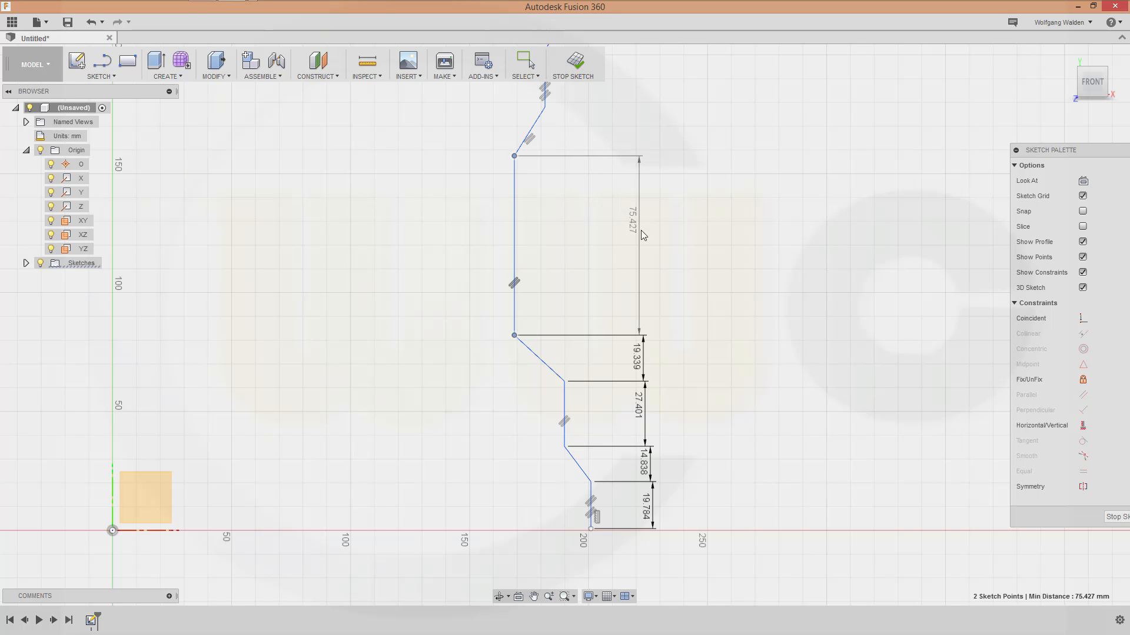
pyautogui.click(637, 248)
pyautogui.moveTo(693, 211)
pyautogui.mouseDown(button='middle')
pyautogui.moveTo(628, 277)
pyautogui.moveTo(630, 313)
pyautogui.mouseUp(button='middle')
pyautogui.press('Return')
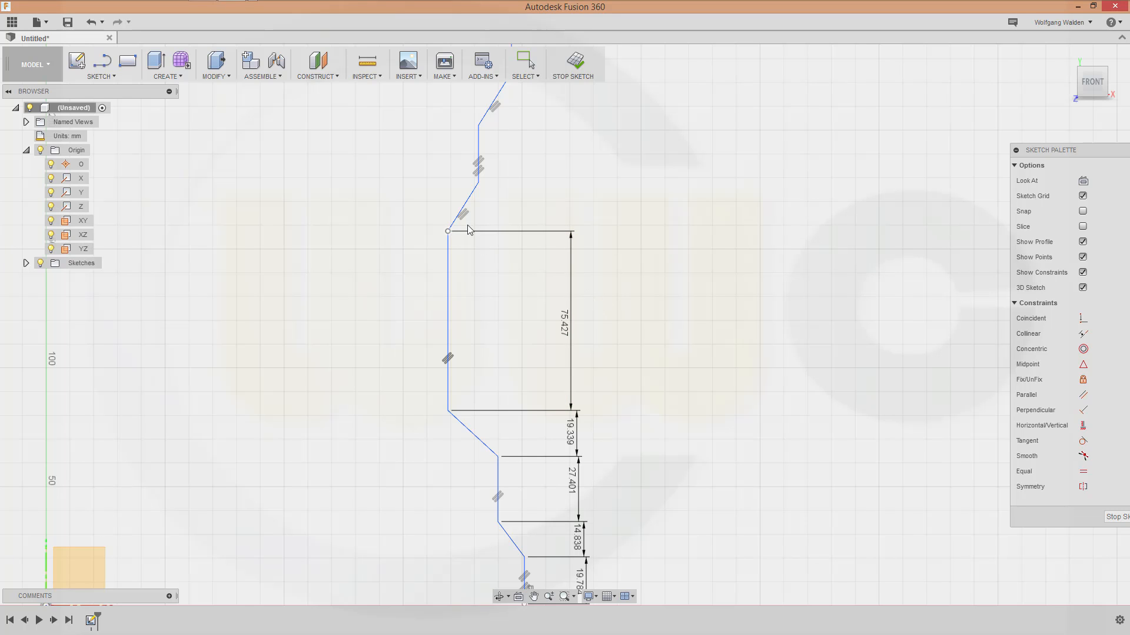
# Dimension the vertical height of the outward-slanting segment directly above the long vertical line, keeping its drawn size
pyautogui.click(447, 231)
pyautogui.click(478, 182)
pyautogui.click(585, 202)
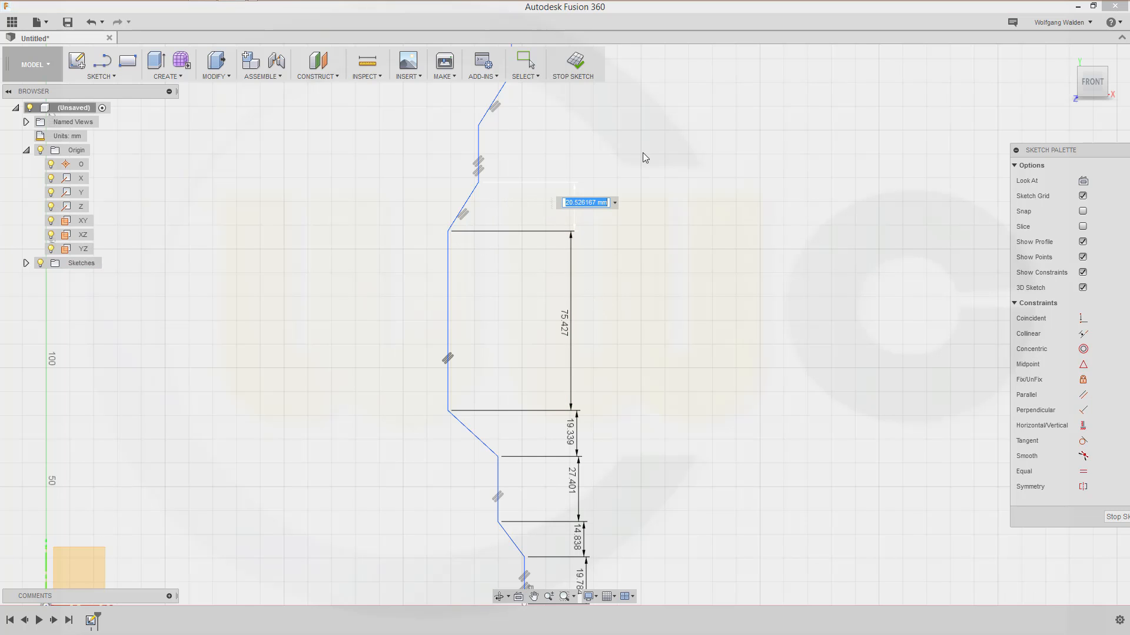
pyautogui.moveTo(645, 158); pyautogui.dragTo(630, 231, button='middle')
pyautogui.press('Return')
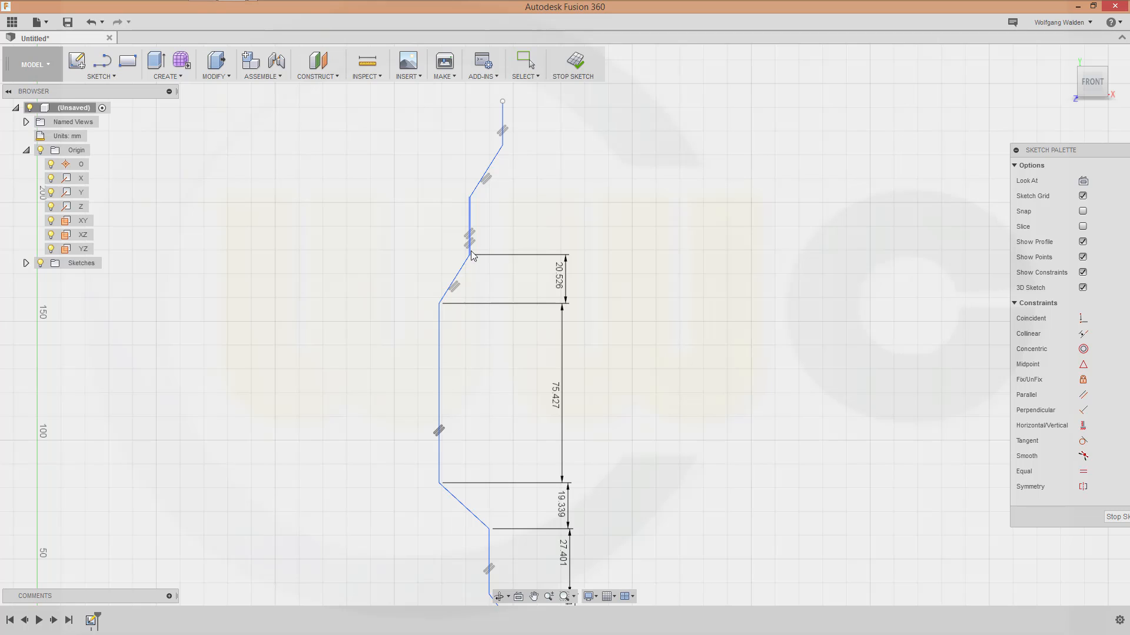
pyautogui.press('Escape')
pyautogui.click(469, 198)
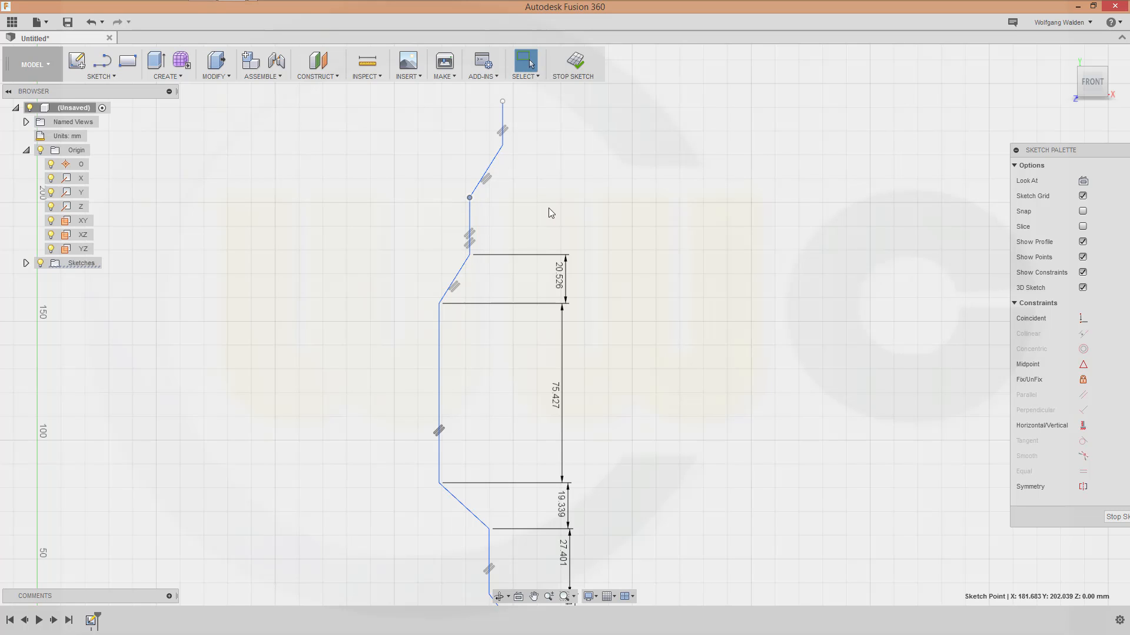
pyautogui.moveTo(474, 256); pyautogui.dragTo(478, 254)
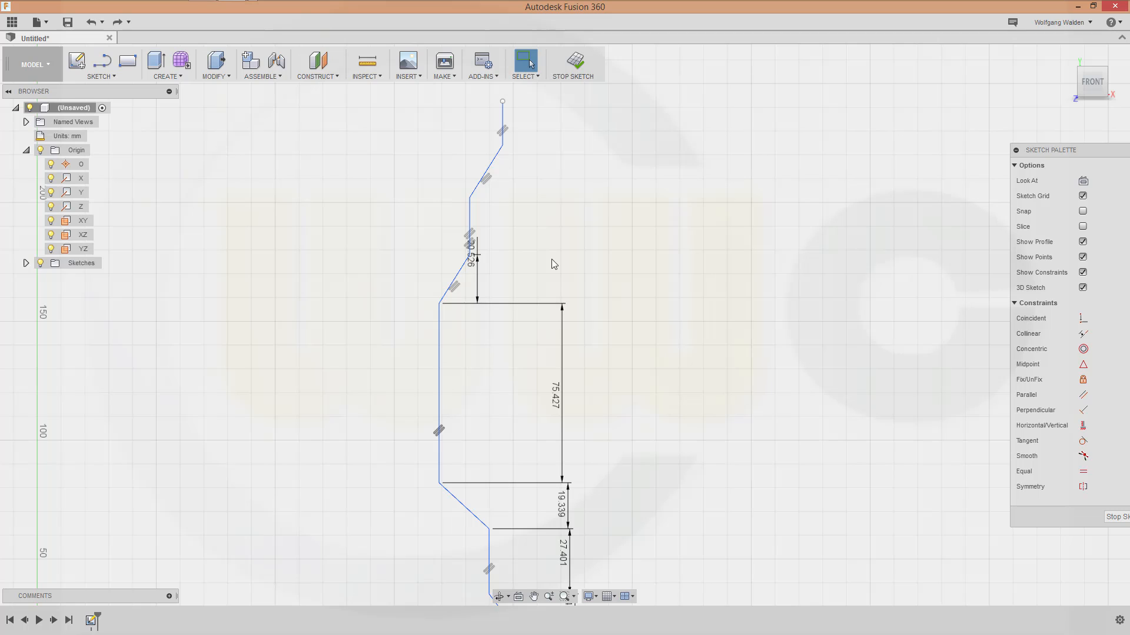
pyautogui.hotkey('ctrl', 'z')
# Dimension the vertical segment directly above the outward-slanting segment on top of the long vertical line, keeping its drawn size
pyautogui.press('d')
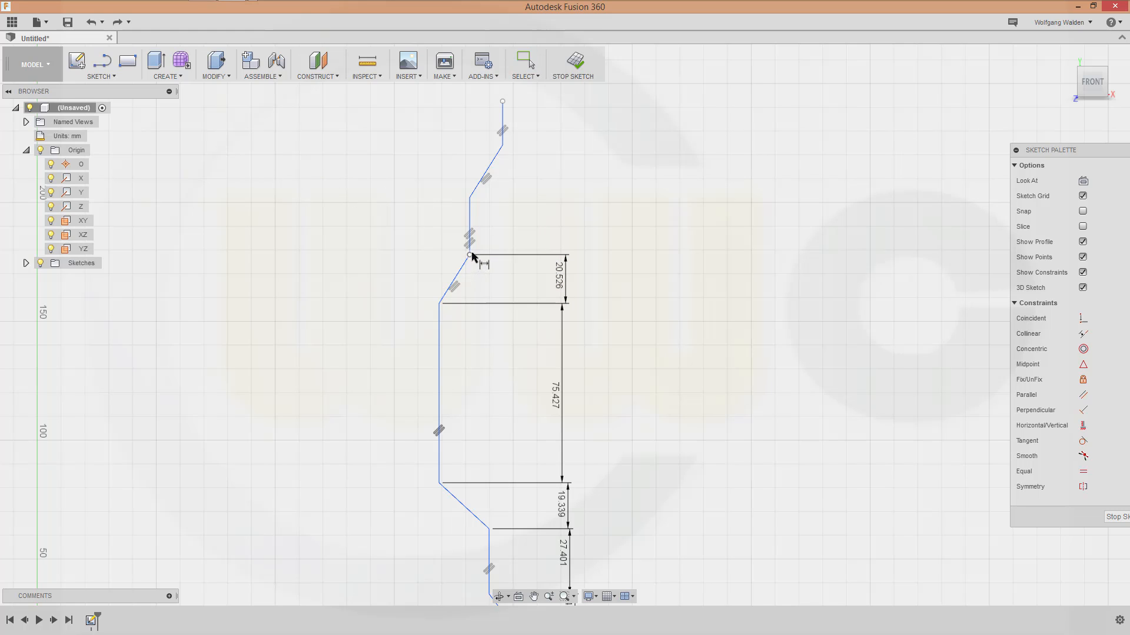
pyautogui.press('Escape')
pyautogui.click(472, 199)
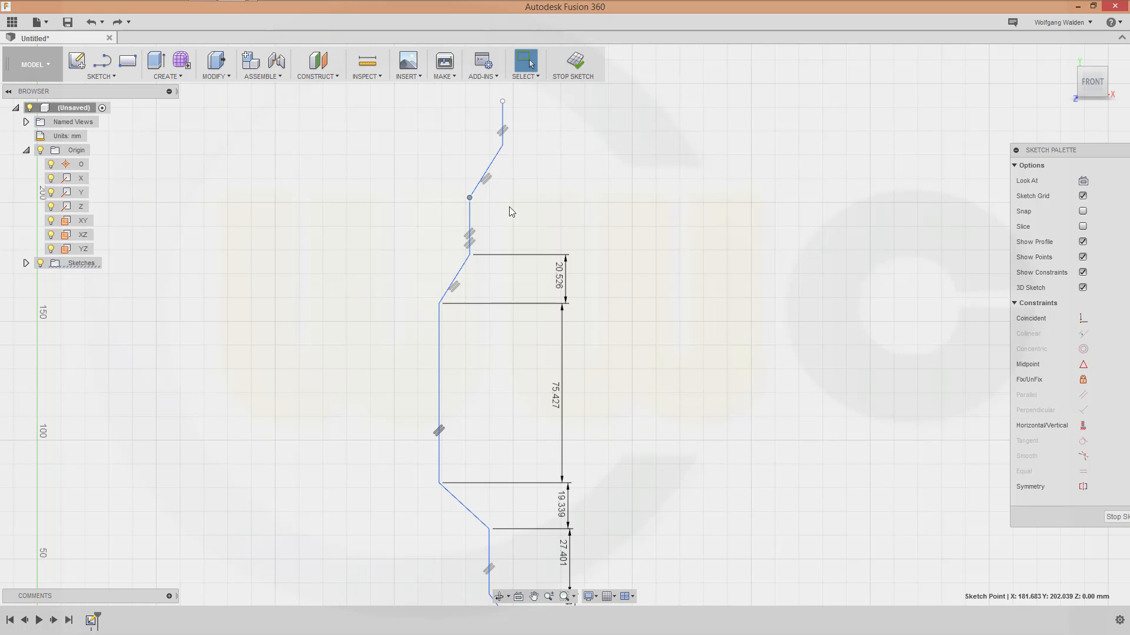
pyautogui.click(471, 256)
pyautogui.press('d')
pyautogui.click(470, 199)
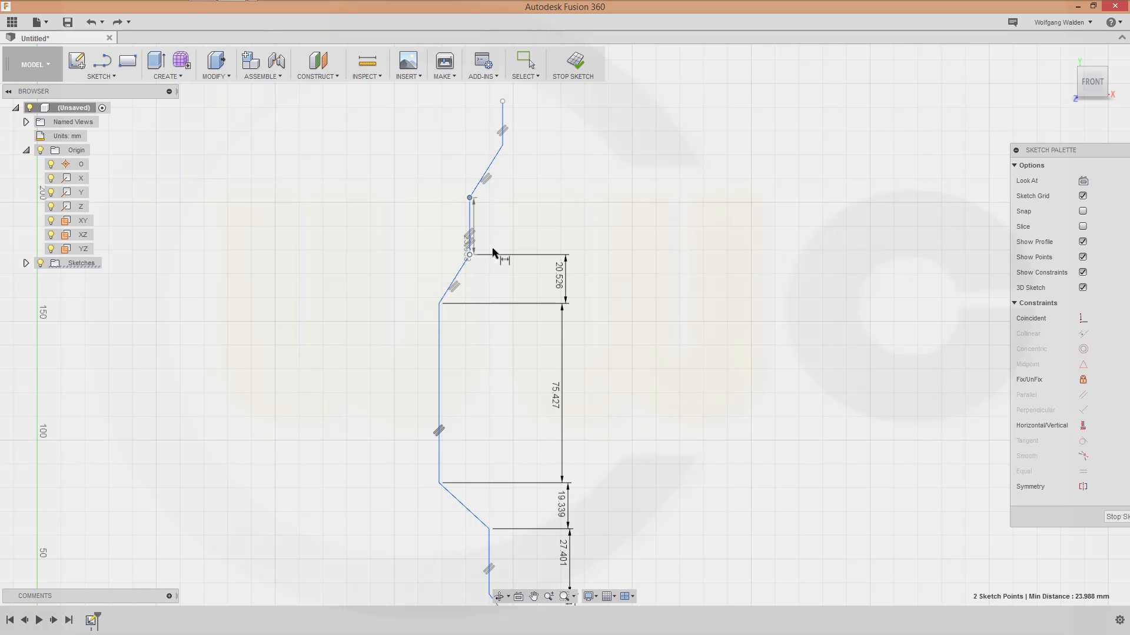
pyautogui.click(571, 242)
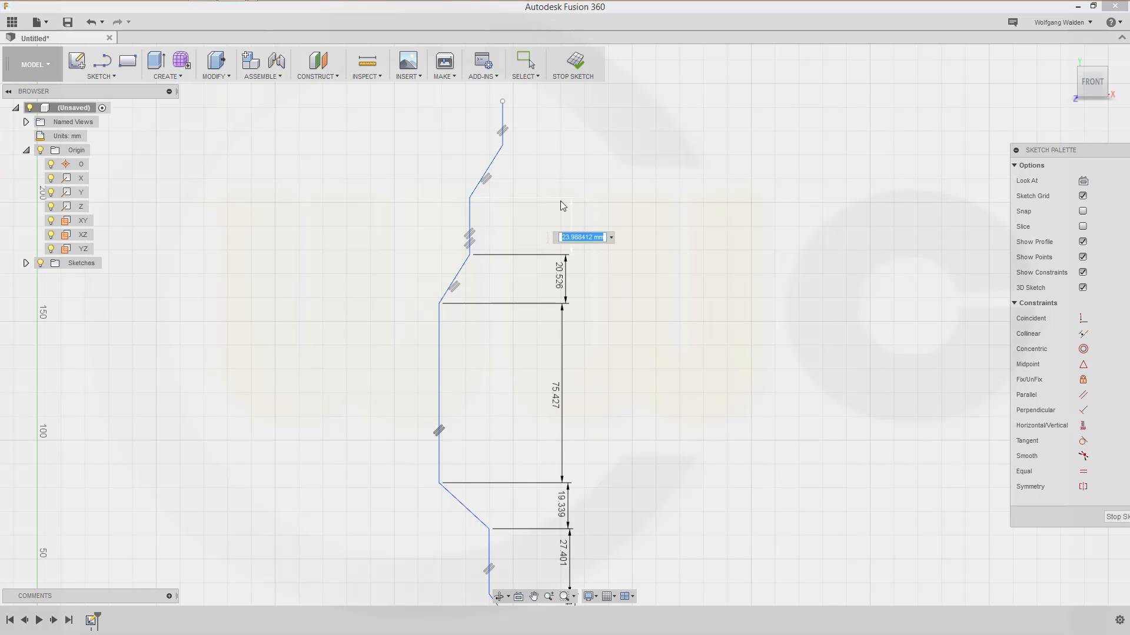
pyautogui.press('Return')
# Dimension the vertical height of the uppermost outward-slanting segment between its two endpoints, keeping its drawn size
pyautogui.moveTo(513, 160)
pyautogui.mouseDown(button='middle')
pyautogui.moveTo(517, 252)
pyautogui.moveTo(503, 331)
pyautogui.mouseUp(button='middle')
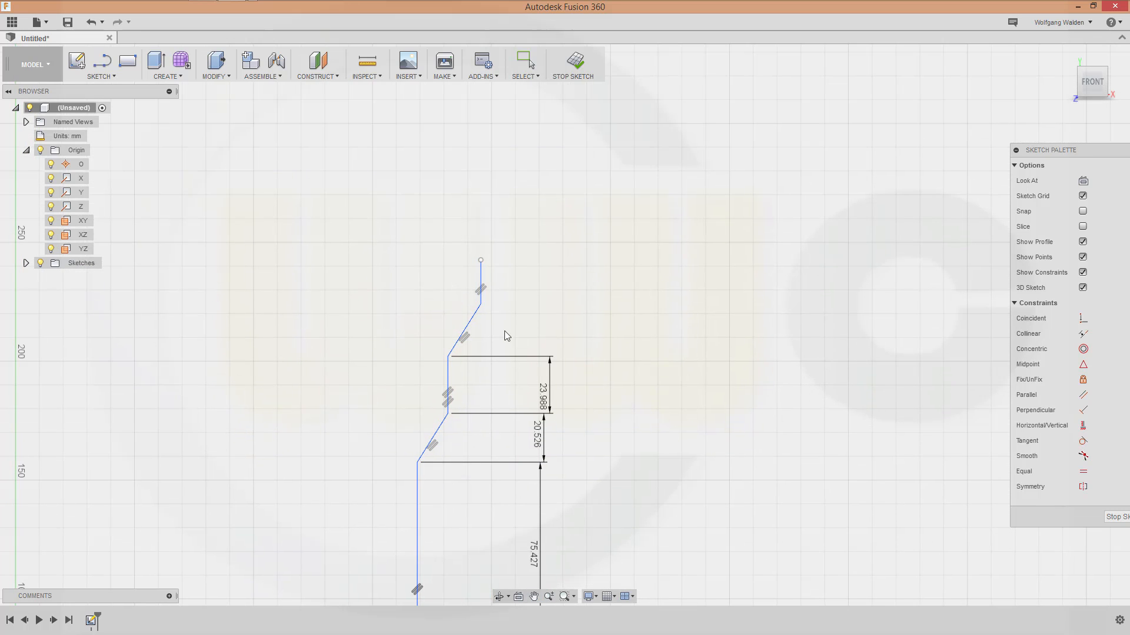
pyautogui.click(448, 356)
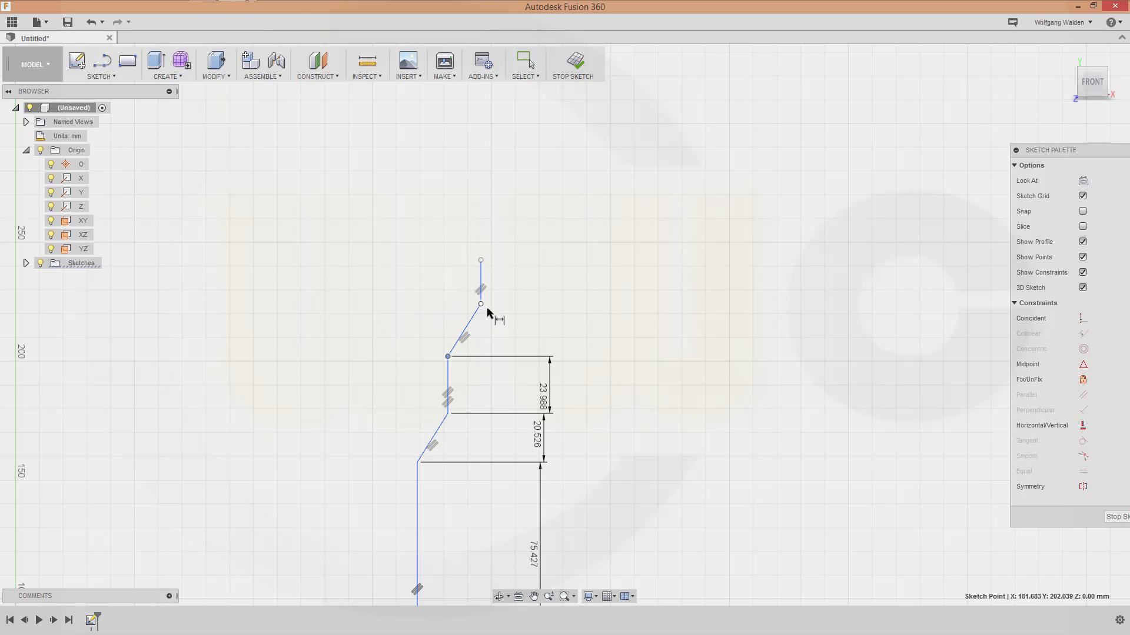
pyautogui.click(481, 303)
pyautogui.click(550, 323)
pyautogui.press('Return')
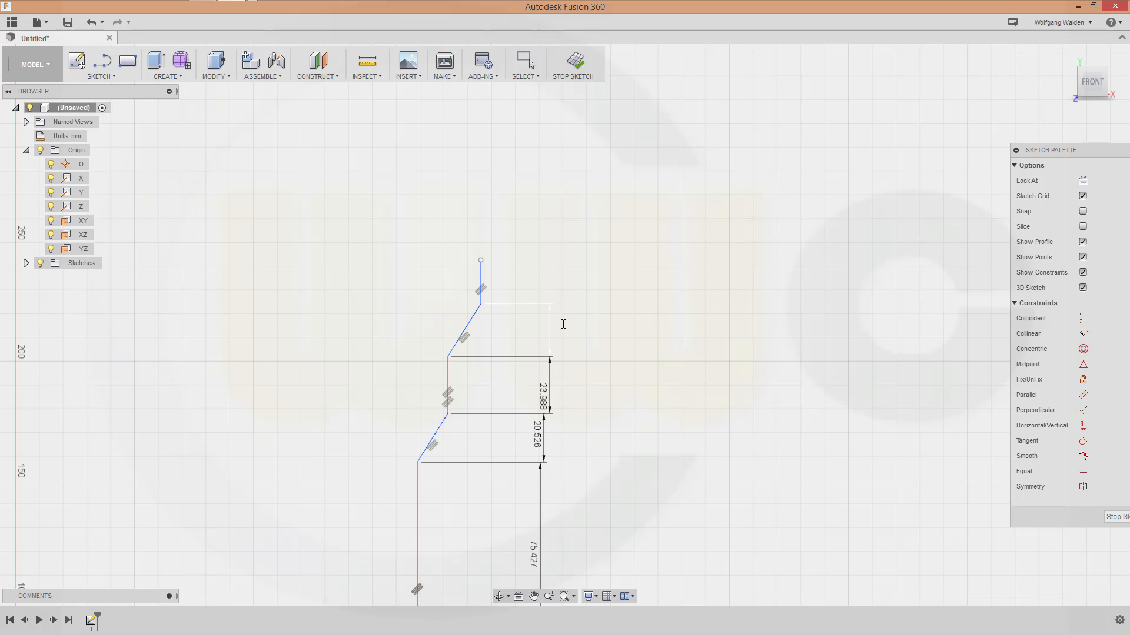
# Dimension the short vertical segment at the very top of the profile, keeping its drawn size
pyautogui.click(482, 305)
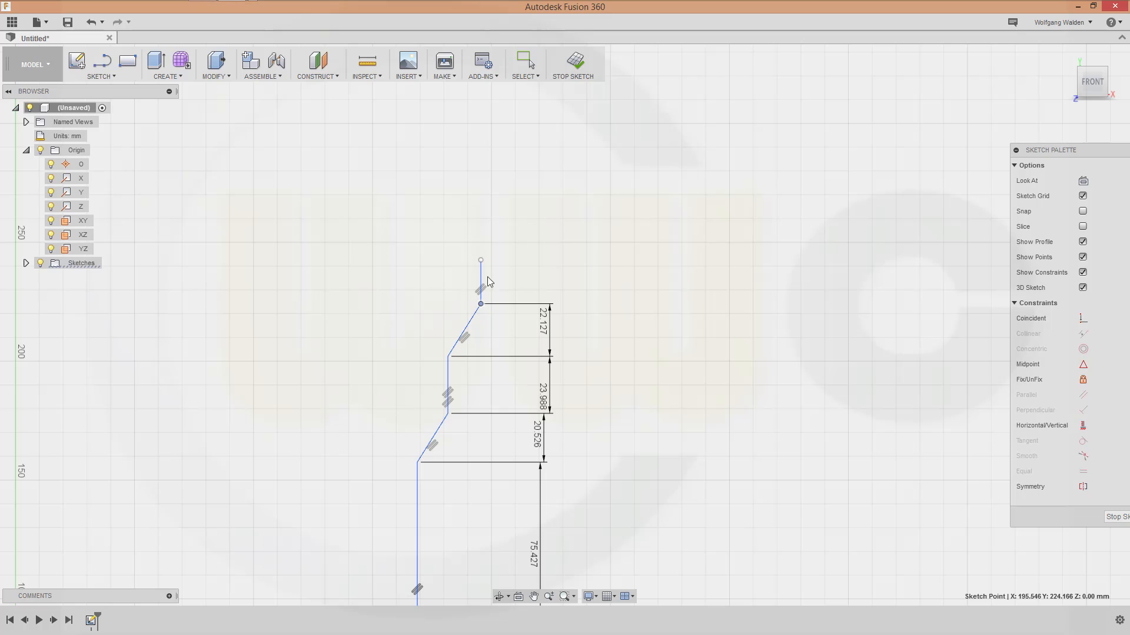
pyautogui.click(481, 260)
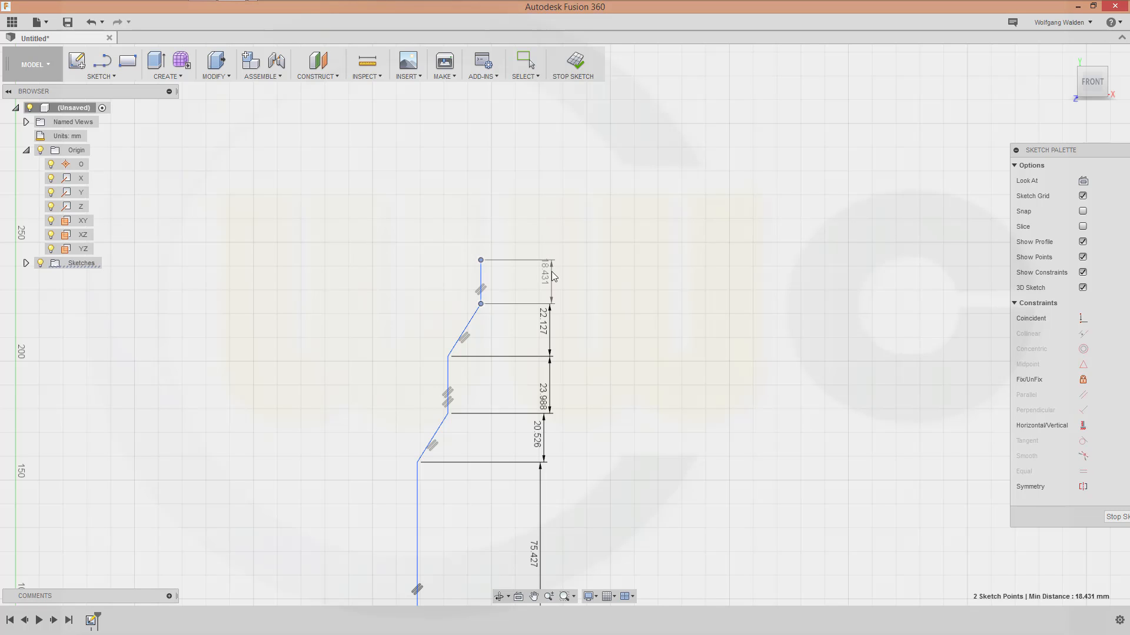
pyautogui.click(552, 271)
pyautogui.press('Return')
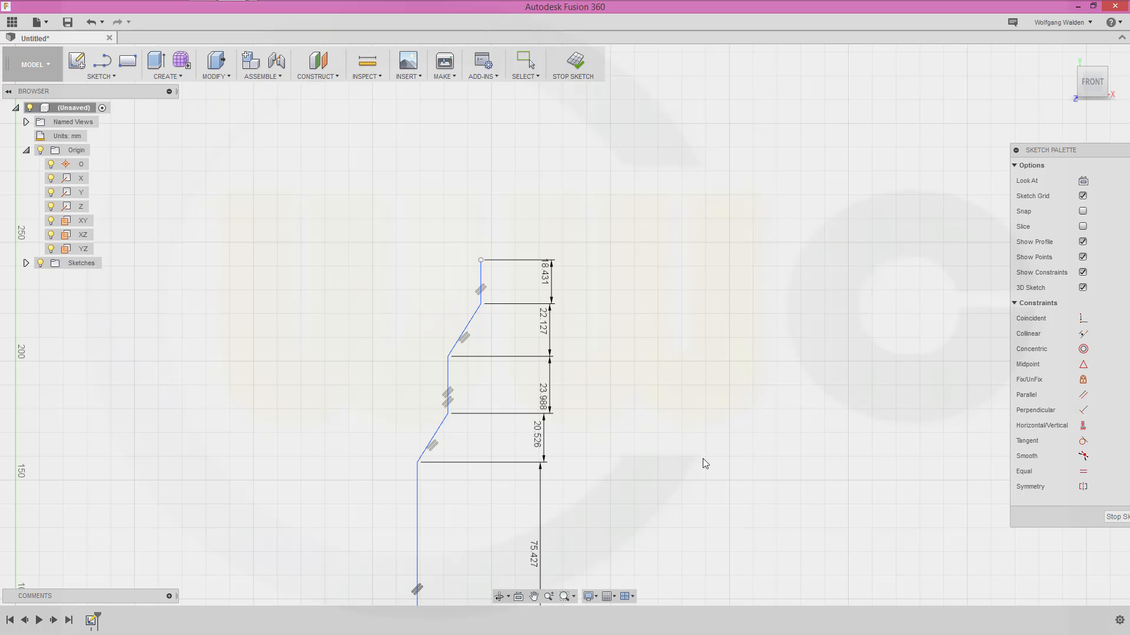
# Set the lowest vertical segment's height to 5 mm and the height of the slanting segment directly above it to 20 mm
pyautogui.moveTo(713, 533)
pyautogui.mouseDown(button='middle')
pyautogui.moveTo(716, 224)
pyautogui.moveTo(736, 226)
pyautogui.mouseUp(button='middle')
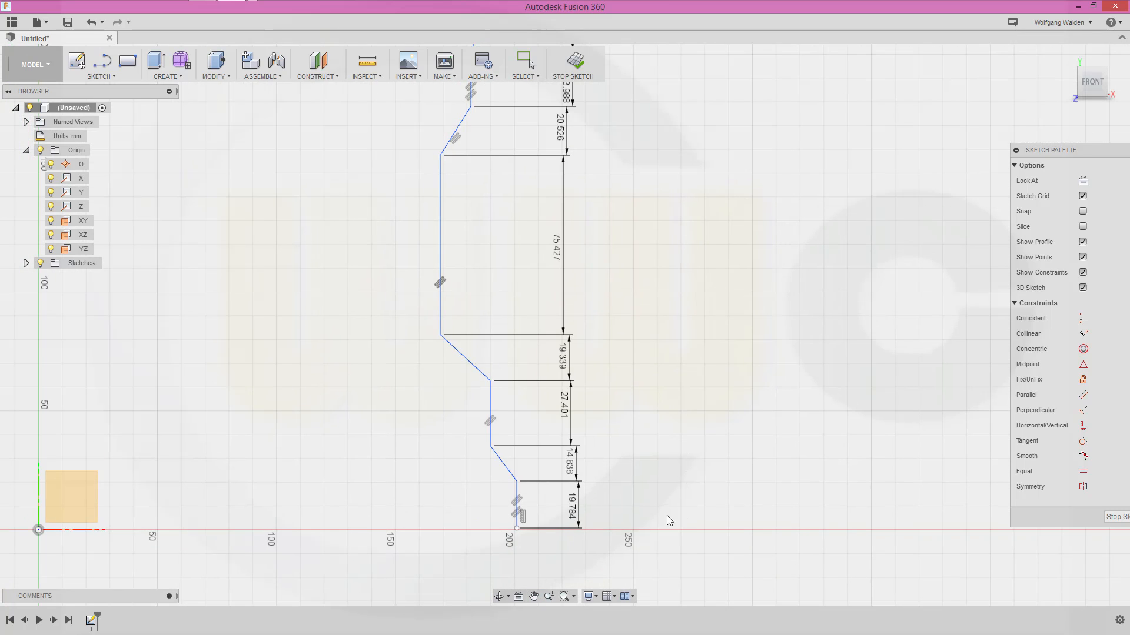
pyautogui.click(571, 511)
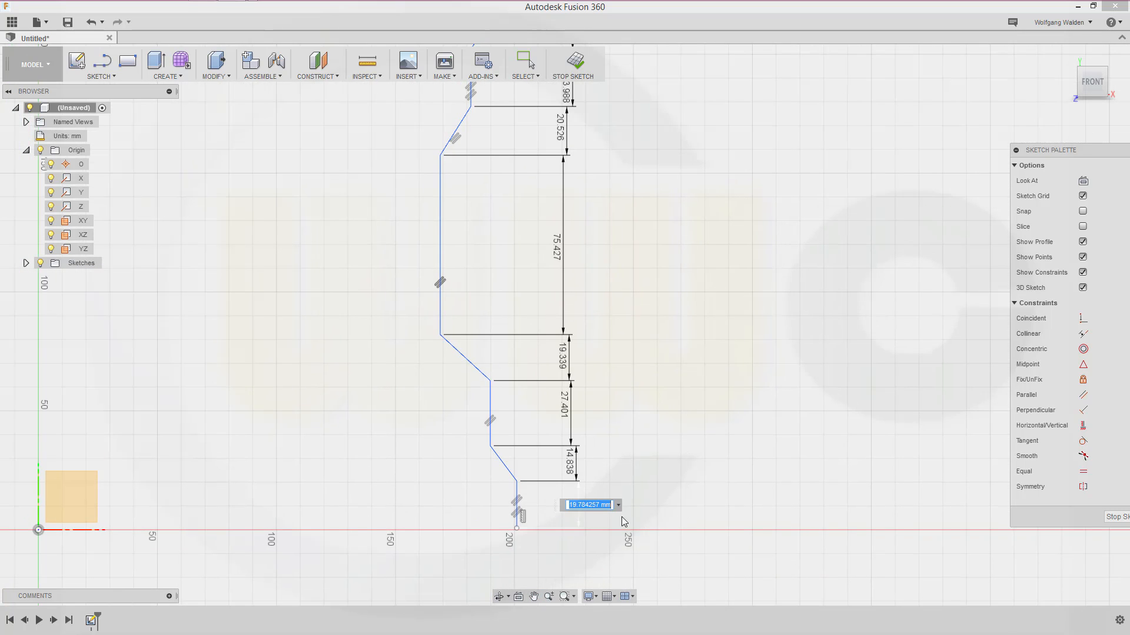
pyautogui.write('5')
pyautogui.press('Return')
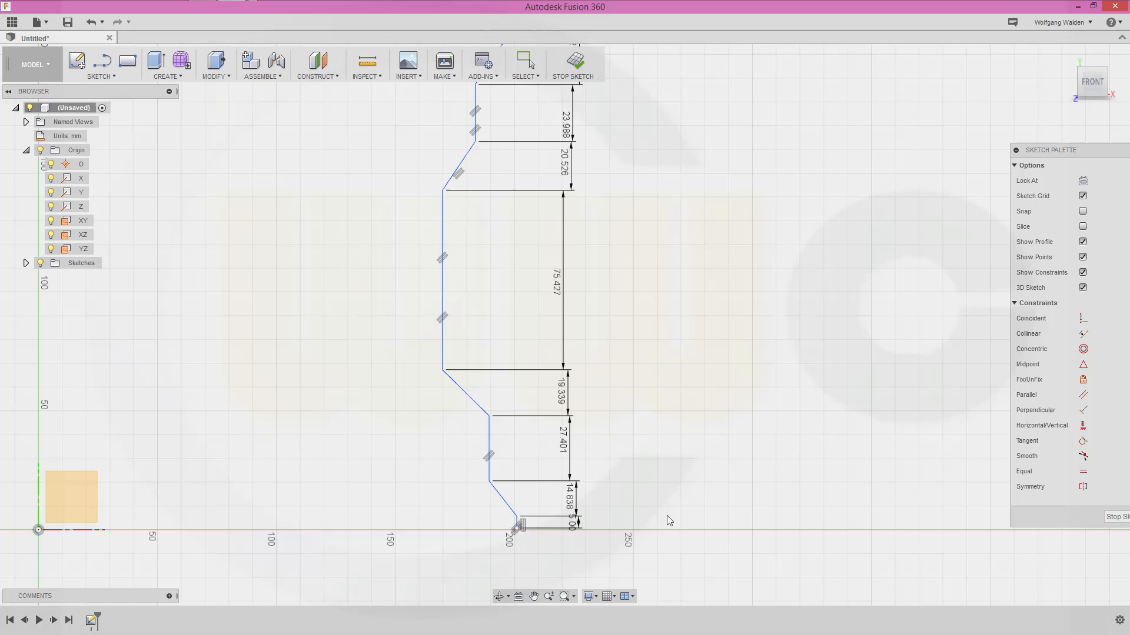
pyautogui.click(572, 503)
pyautogui.write('20')
pyautogui.press('Return')
# Set the heights of the second vertical segment from the base and the inward-slanting segment above it to 20 mm each
pyautogui.doubleClick(560, 439)
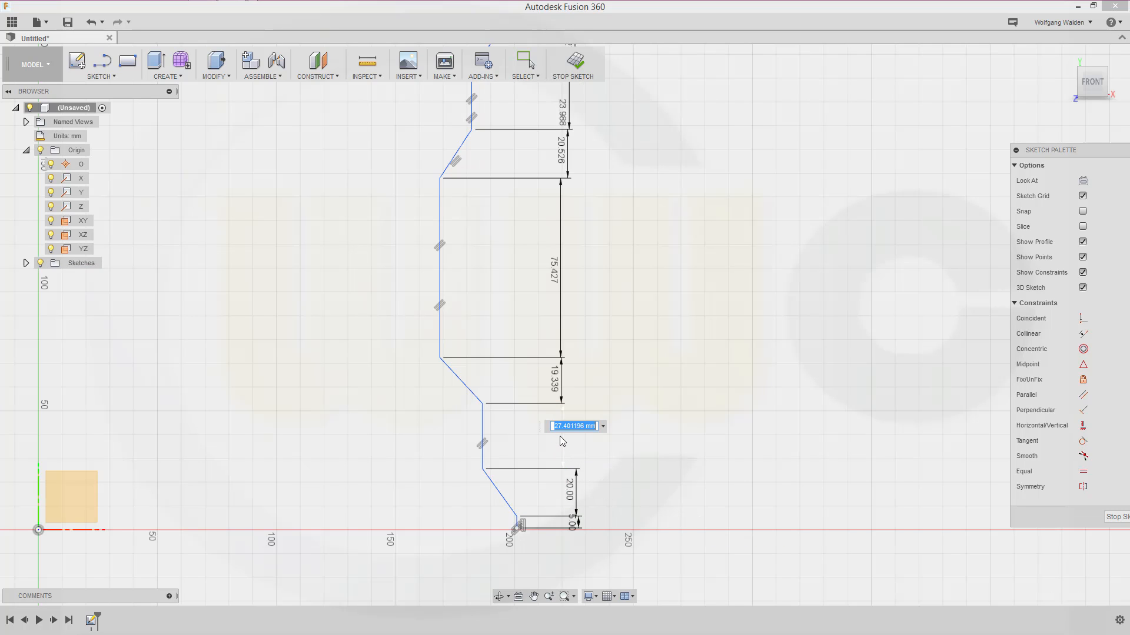
pyautogui.write('20')
pyautogui.press('Return')
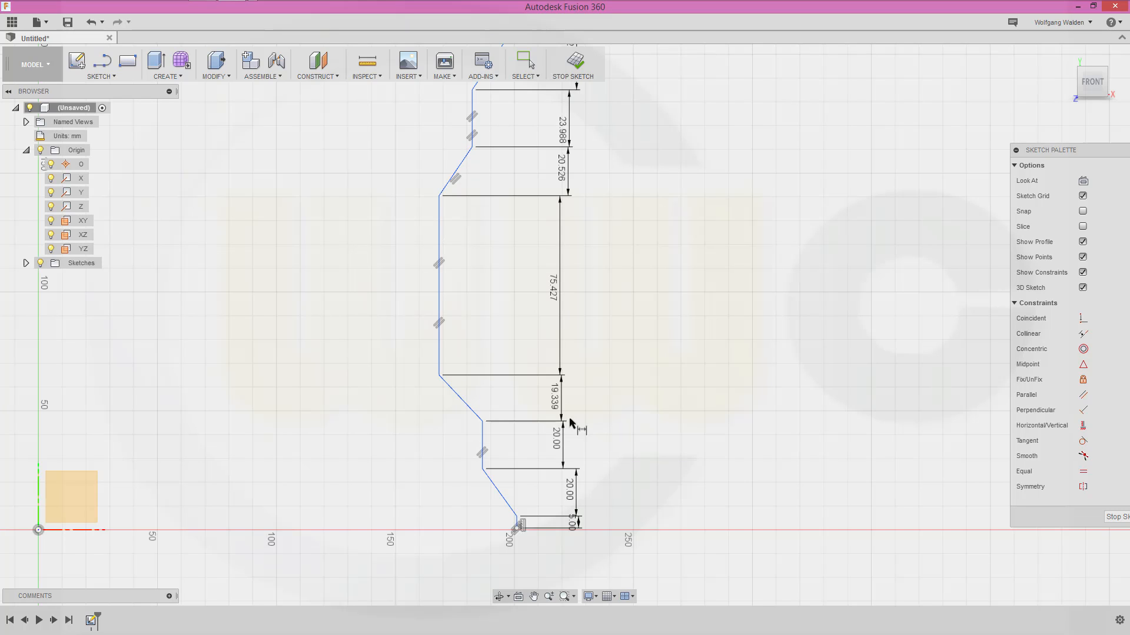
pyautogui.doubleClick(555, 400)
pyautogui.write('2')
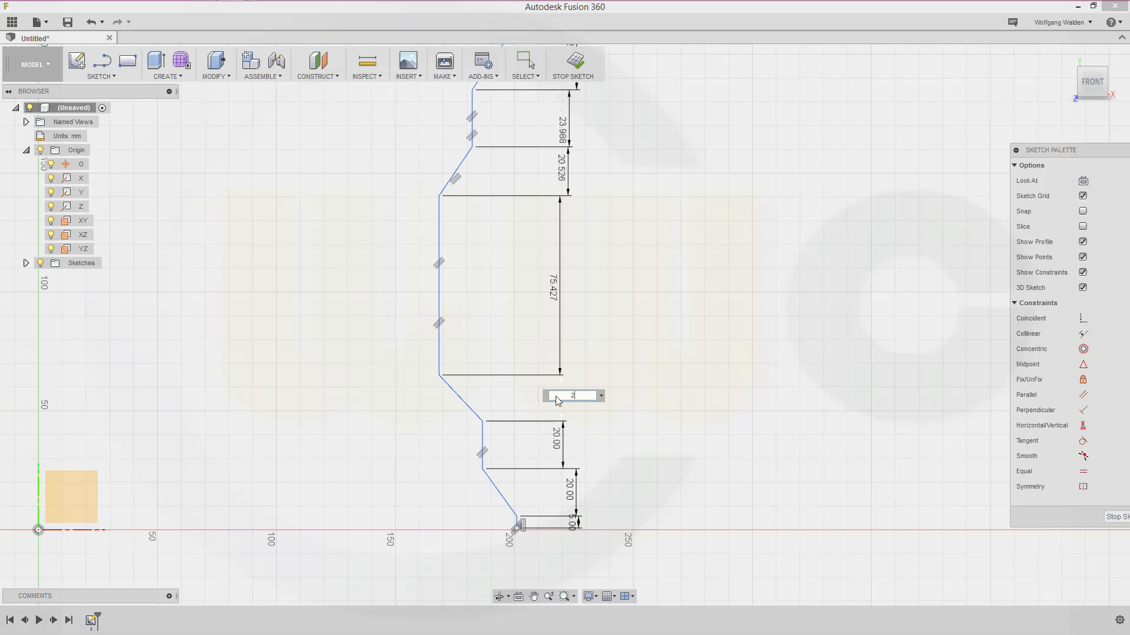
pyautogui.write('0')
pyautogui.press('Return')
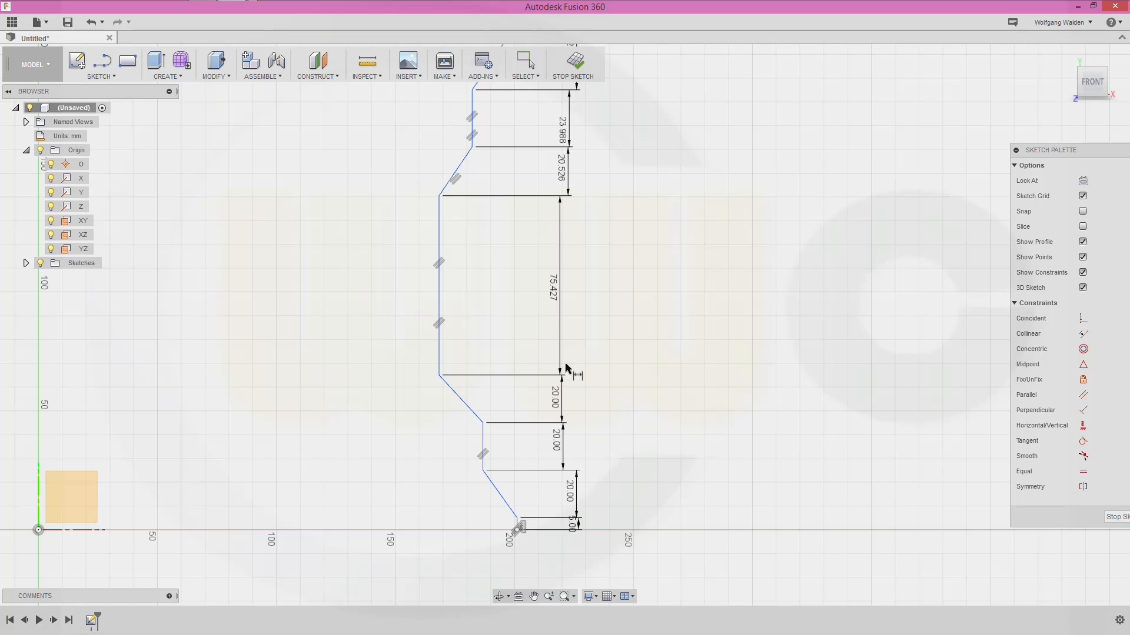
# Set the long middle vertical segment to 78 mm and the height of the outward-slanting segment above it to 20 mm
pyautogui.doubleClick(554, 298)
pyautogui.write('78')
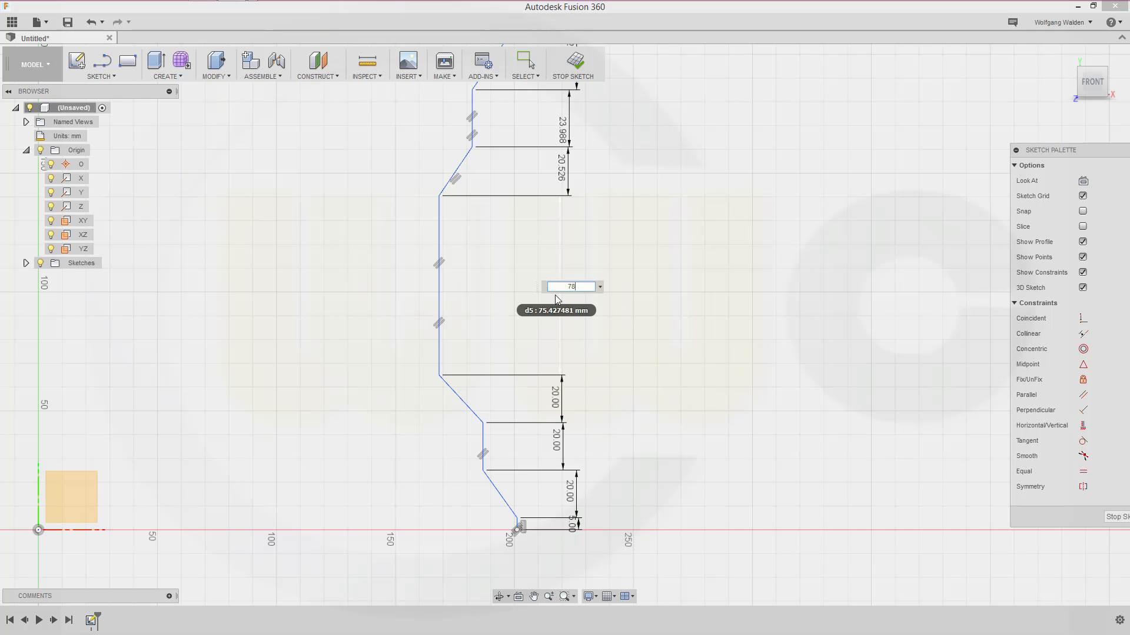
pyautogui.press('Return')
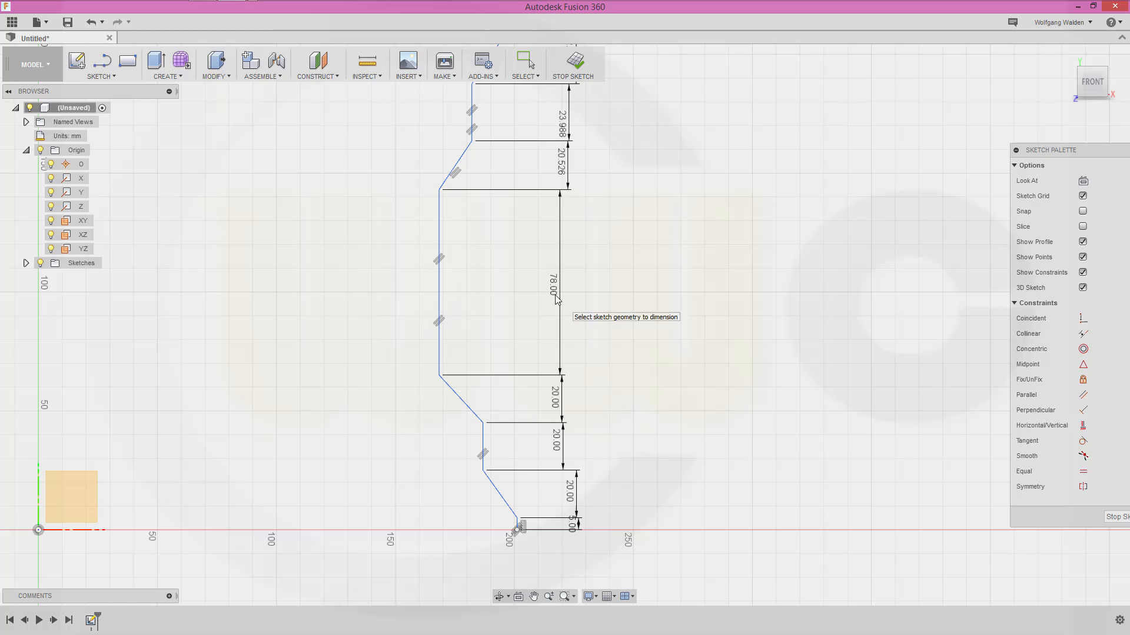
pyautogui.doubleClick(559, 161)
pyautogui.write('2')
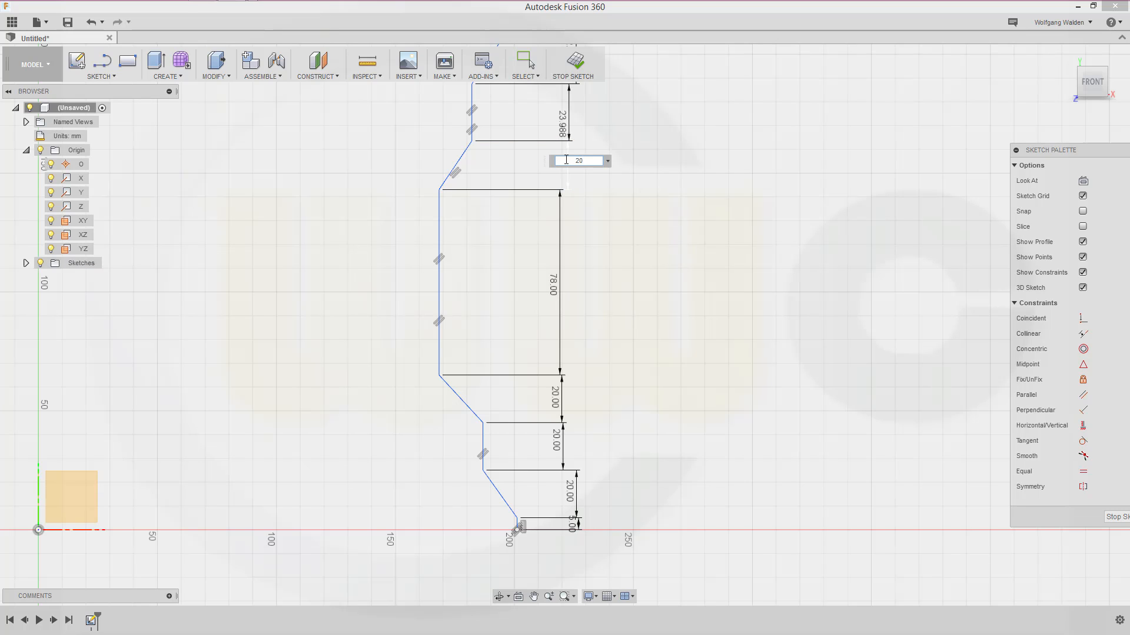
pyautogui.write('0')
pyautogui.press('Return')
# Set the height of the upper vertical segment between the two outward-slanting segments to 64 mm
pyautogui.moveTo(696, 131)
pyautogui.mouseDown(button='middle')
pyautogui.moveTo(623, 214)
pyautogui.moveTo(577, 393)
pyautogui.mouseUp(button='middle')
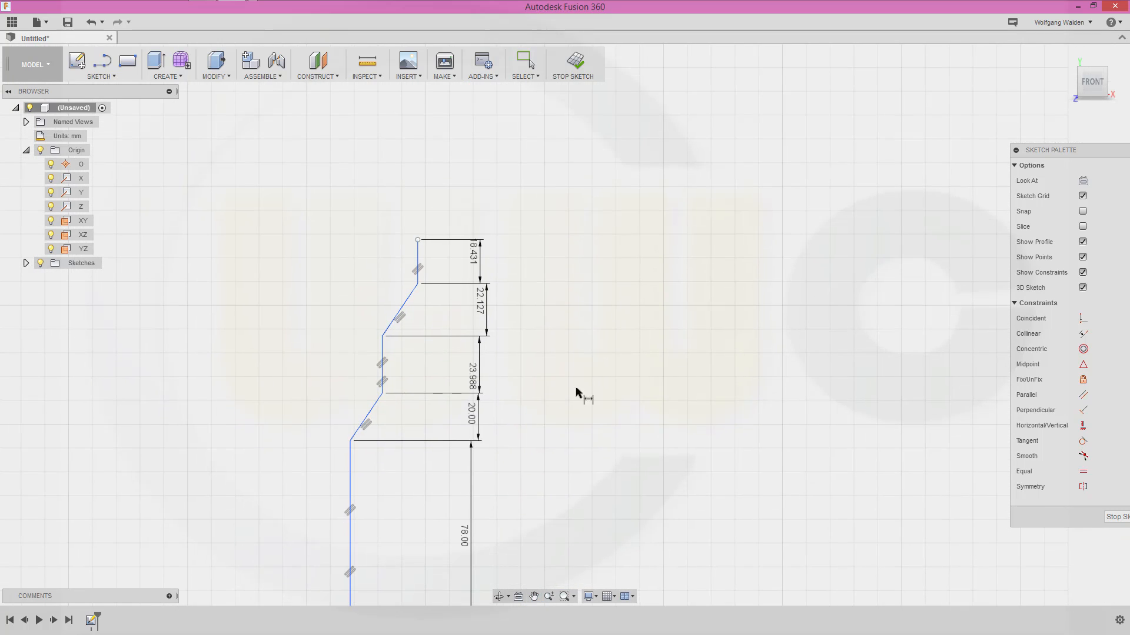
pyautogui.doubleClick(471, 377)
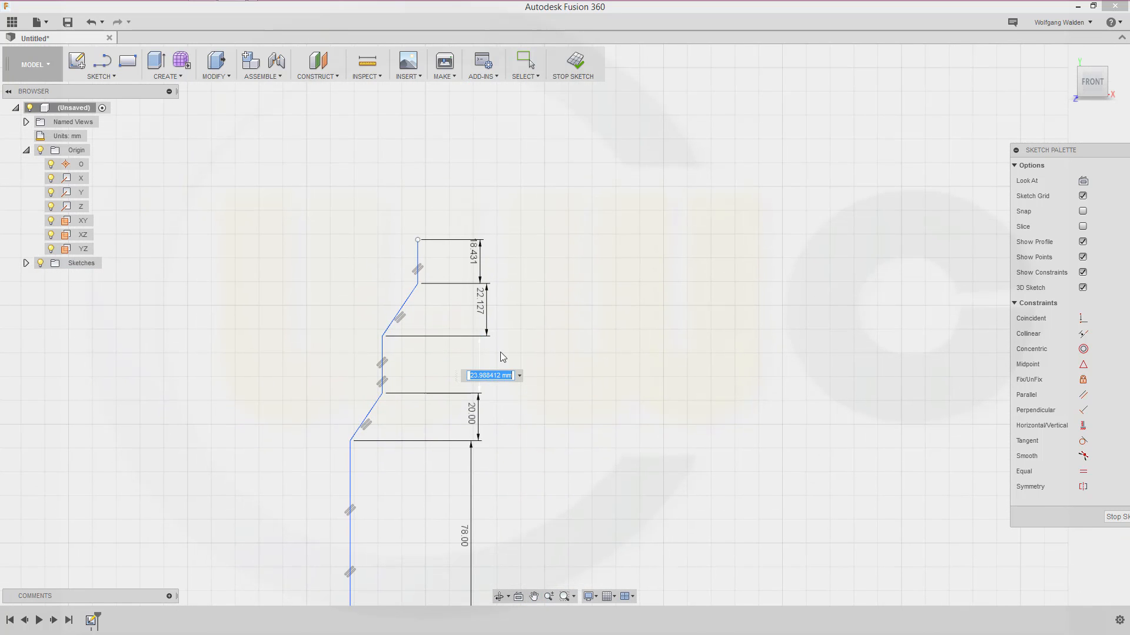
pyautogui.write('64')
pyautogui.press('Return')
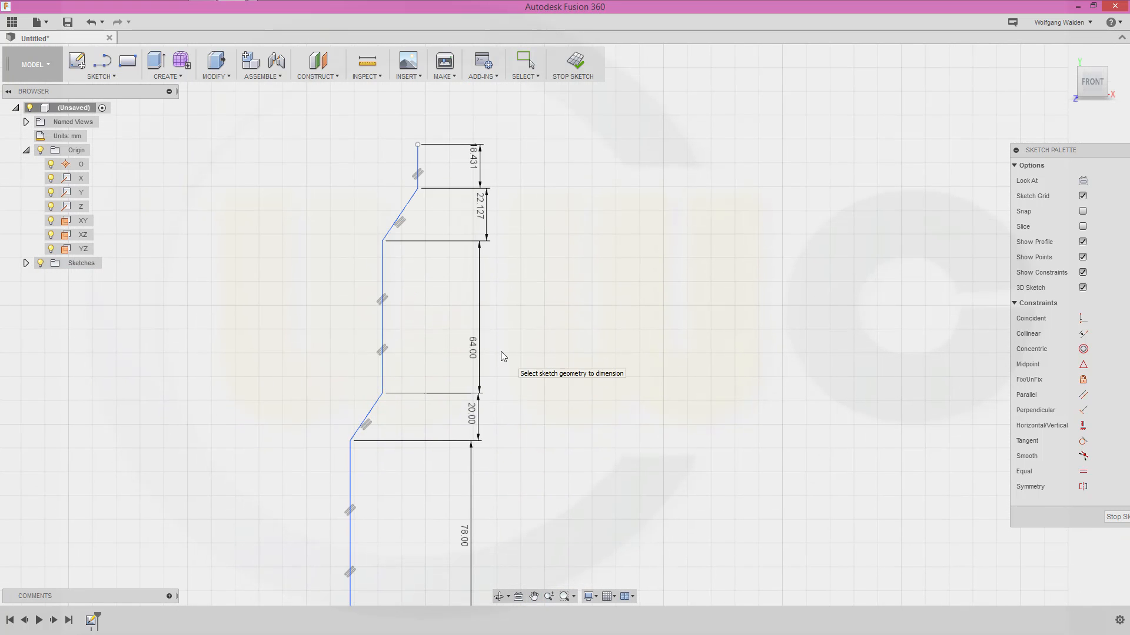
# Set the uppermost slanting segment's height to 20 mm and the vertical segment at the top end to 5 mm
pyautogui.doubleClick(480, 215)
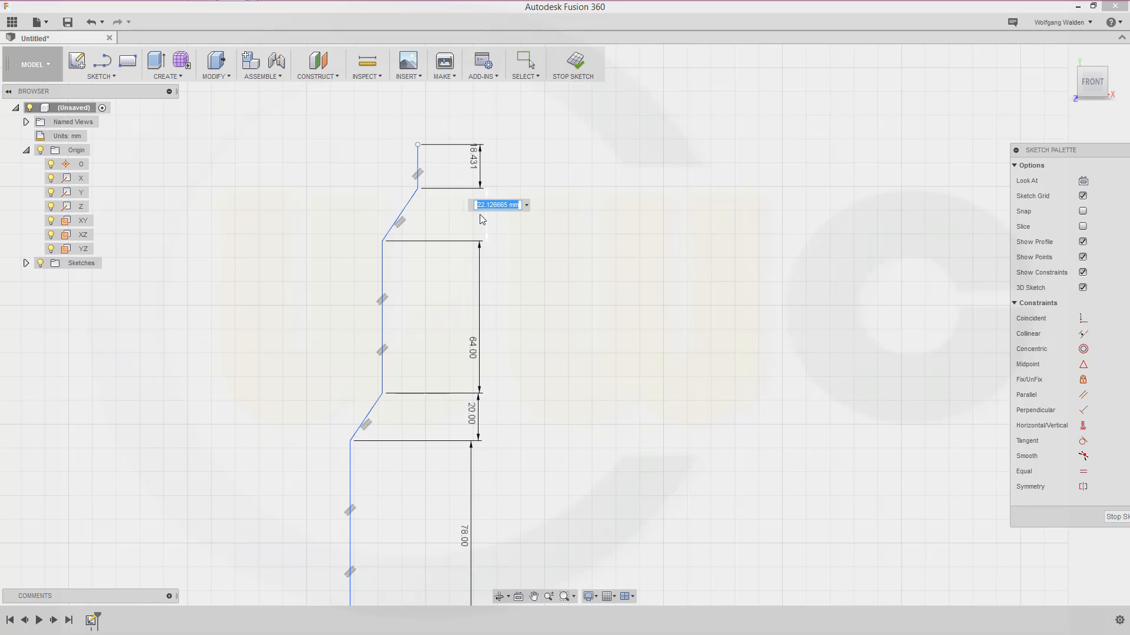
pyautogui.write('20')
pyautogui.press('Return')
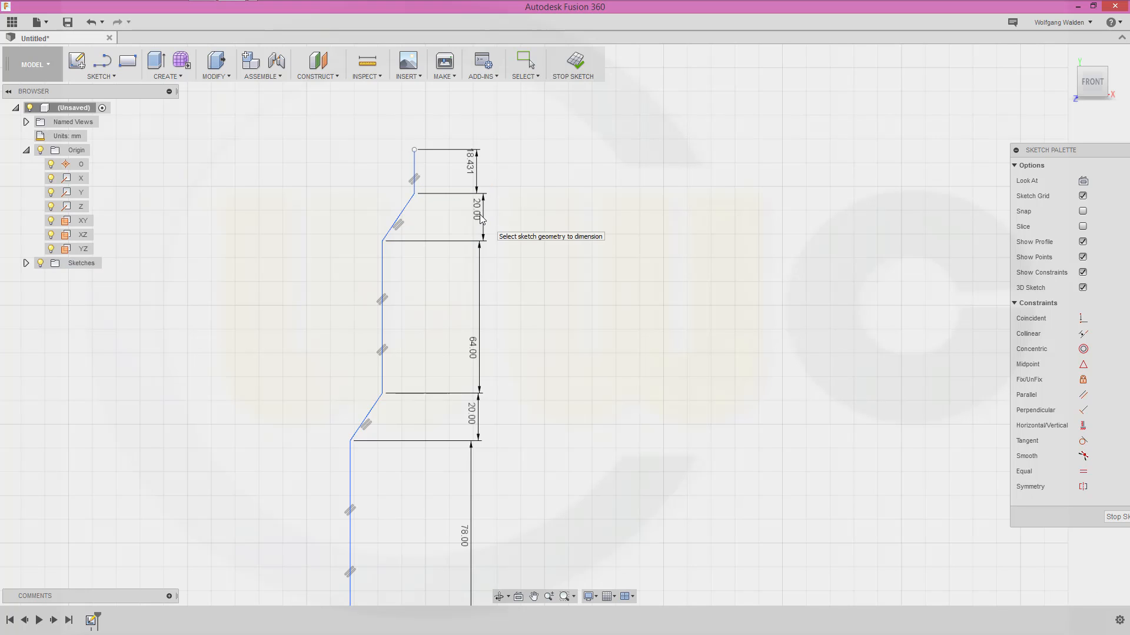
pyautogui.doubleClick(472, 166)
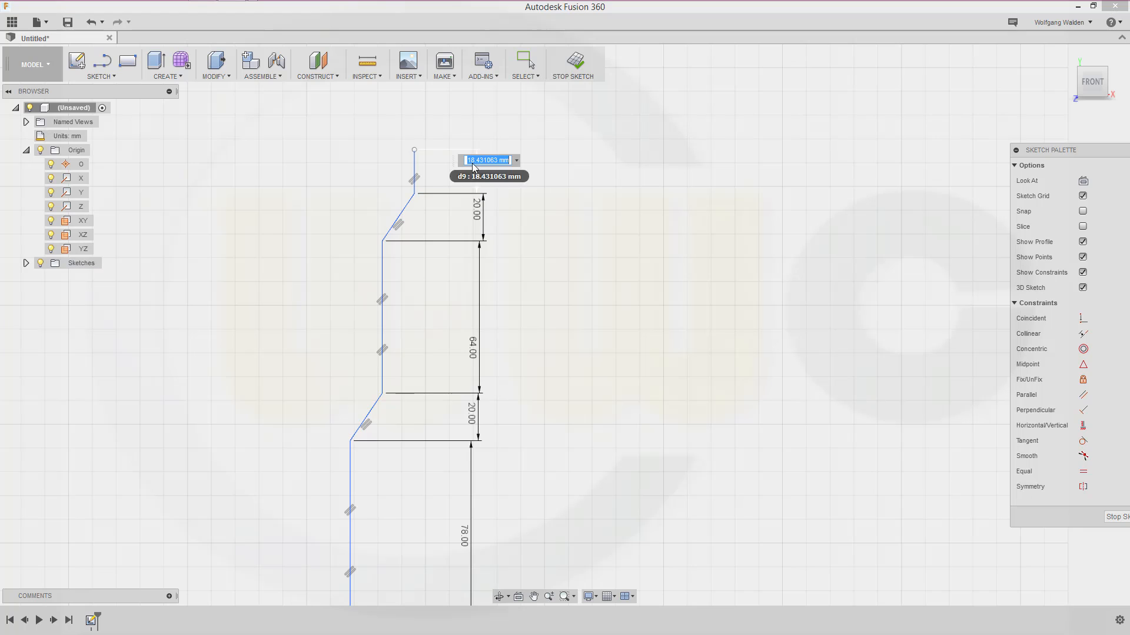
pyautogui.write('5')
pyautogui.press('Return')
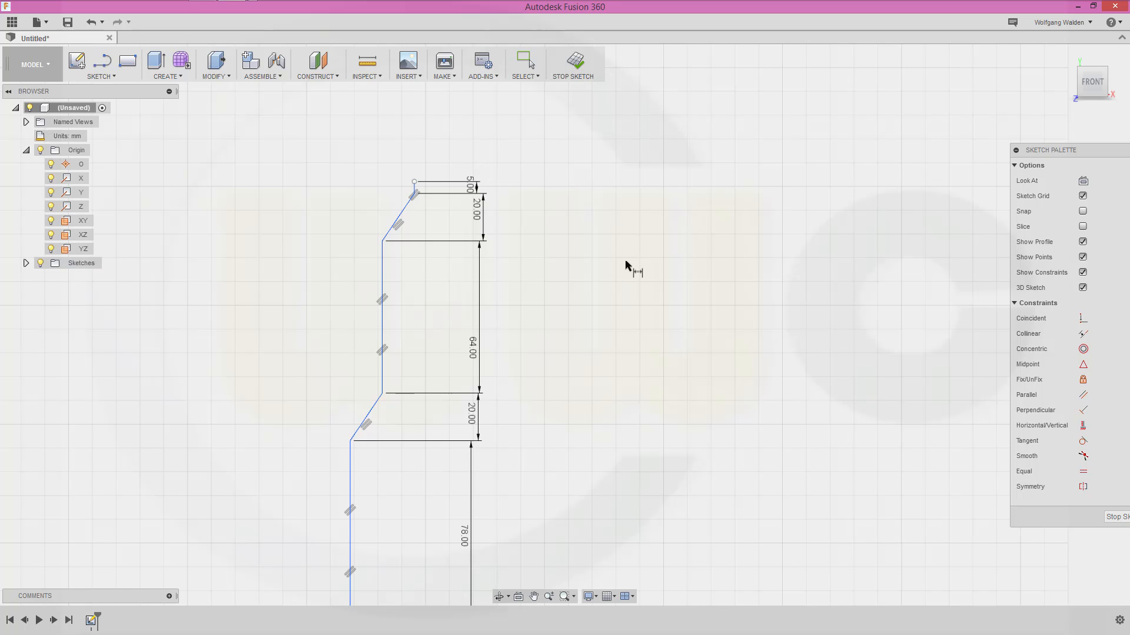
# Examine the profile's vertical dimensions from top to base and its position relative to the sketch origin
pyautogui.moveTo(608, 492); pyautogui.dragTo(663, 159, button='middle')
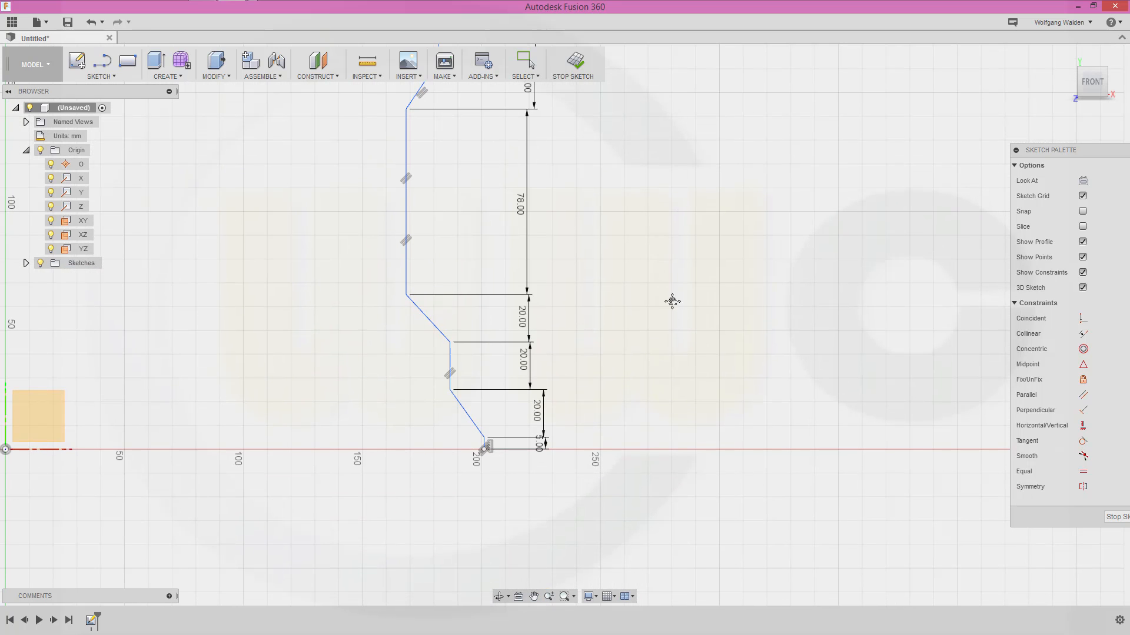
pyautogui.moveTo(670, 300); pyautogui.dragTo(771, 479, button='middle')
pyautogui.scroll(-3, 771, 479)
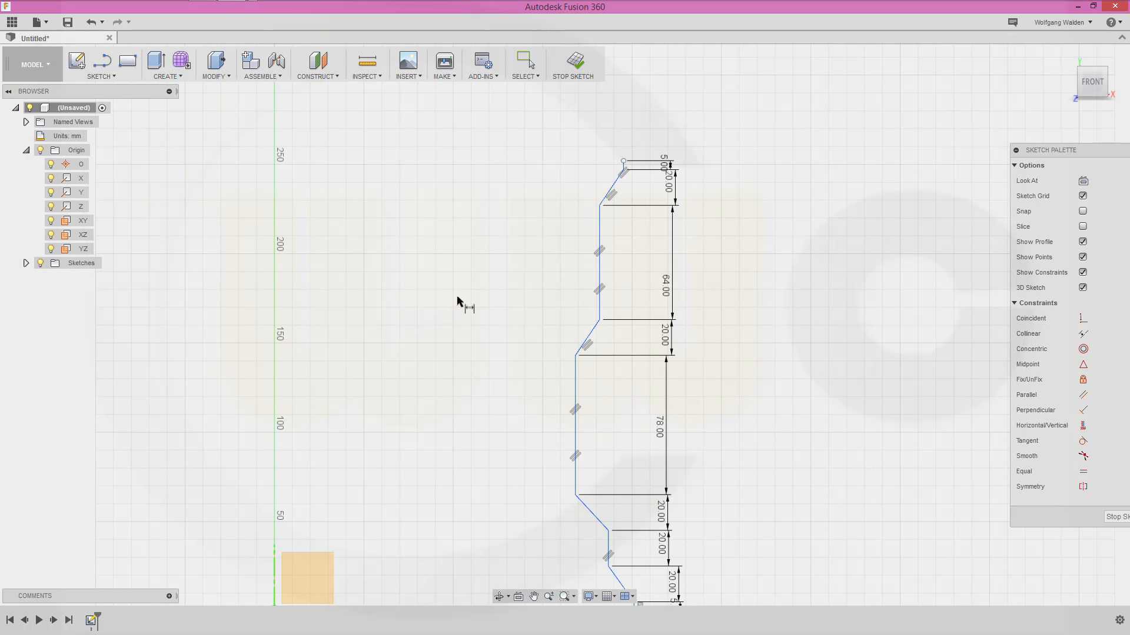
pyautogui.moveTo(757, 530)
pyautogui.mouseDown(button='middle')
pyautogui.moveTo(782, 316)
pyautogui.moveTo(776, 341)
pyautogui.mouseUp(button='middle')
pyautogui.scroll(1, 612, 458)
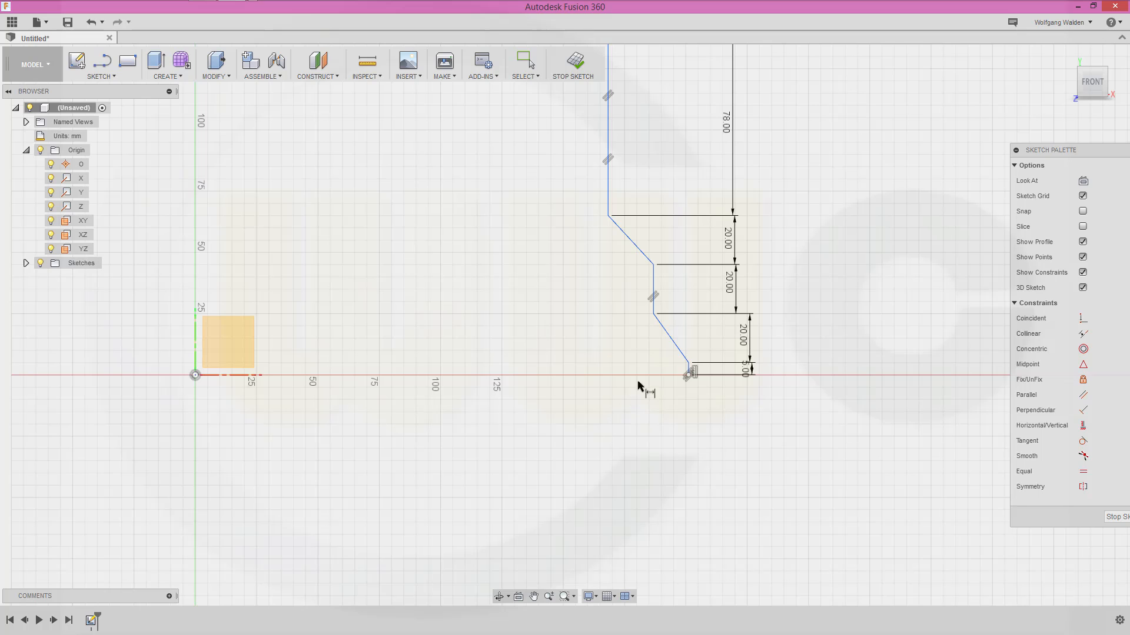
pyautogui.moveTo(545, 394); pyautogui.dragTo(604, 548, button='middle')
pyautogui.scroll(-1, 538, 489)
pyautogui.scroll(-1, 538, 491)
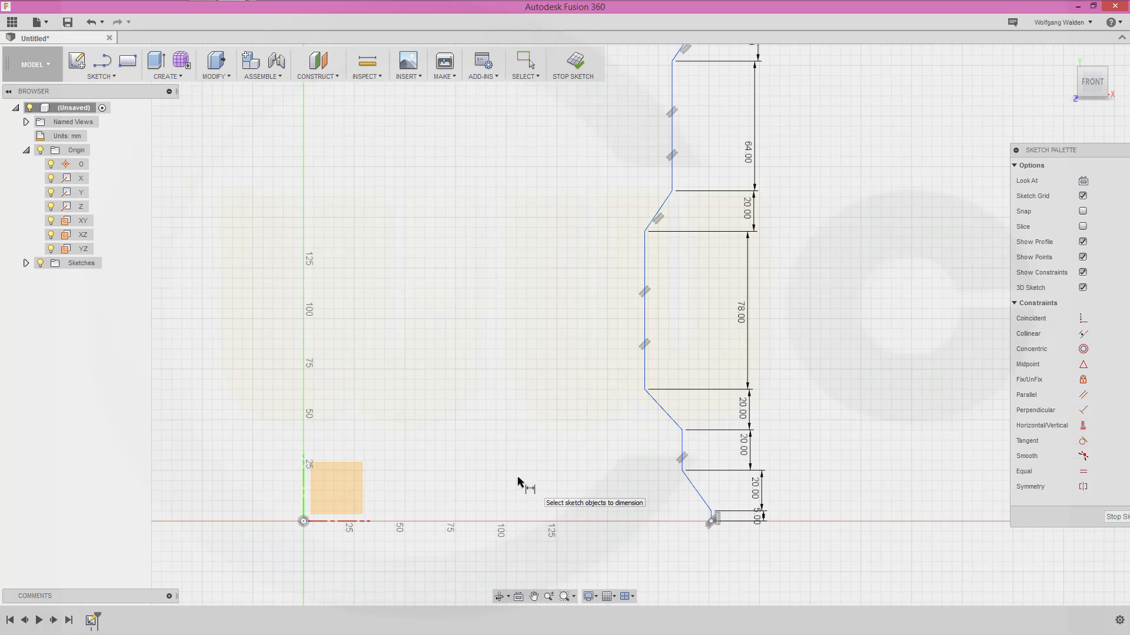
pyautogui.press('Escape')
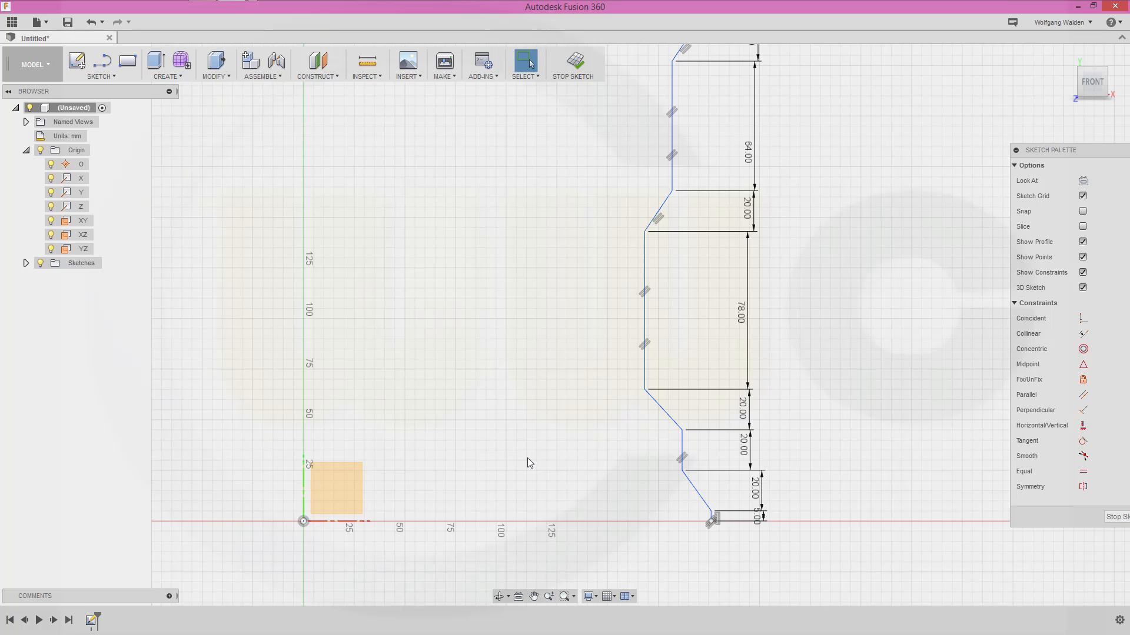
pyautogui.press('d')
pyautogui.scroll(2, 700, 532)
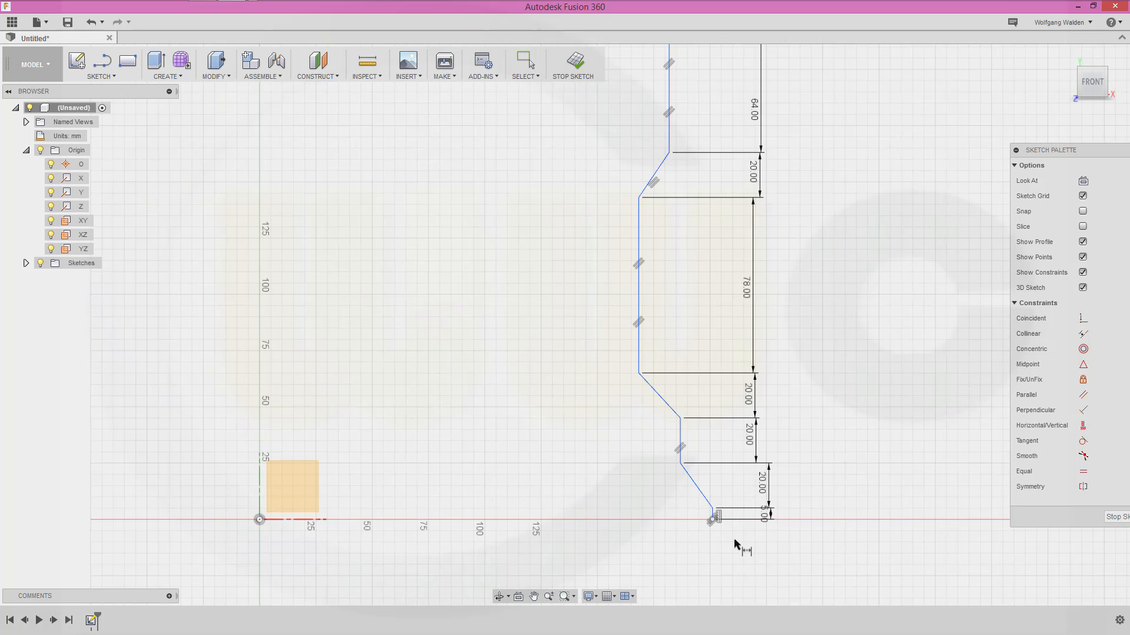
pyautogui.scroll(1, 712, 514)
pyautogui.click(710, 514)
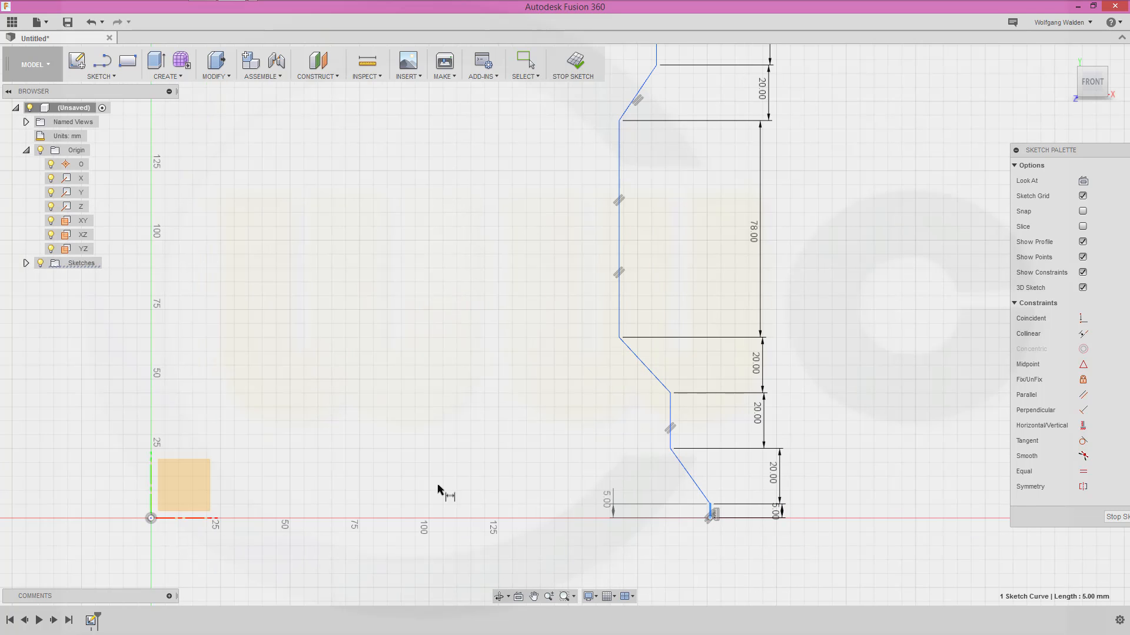
pyautogui.press('Escape')
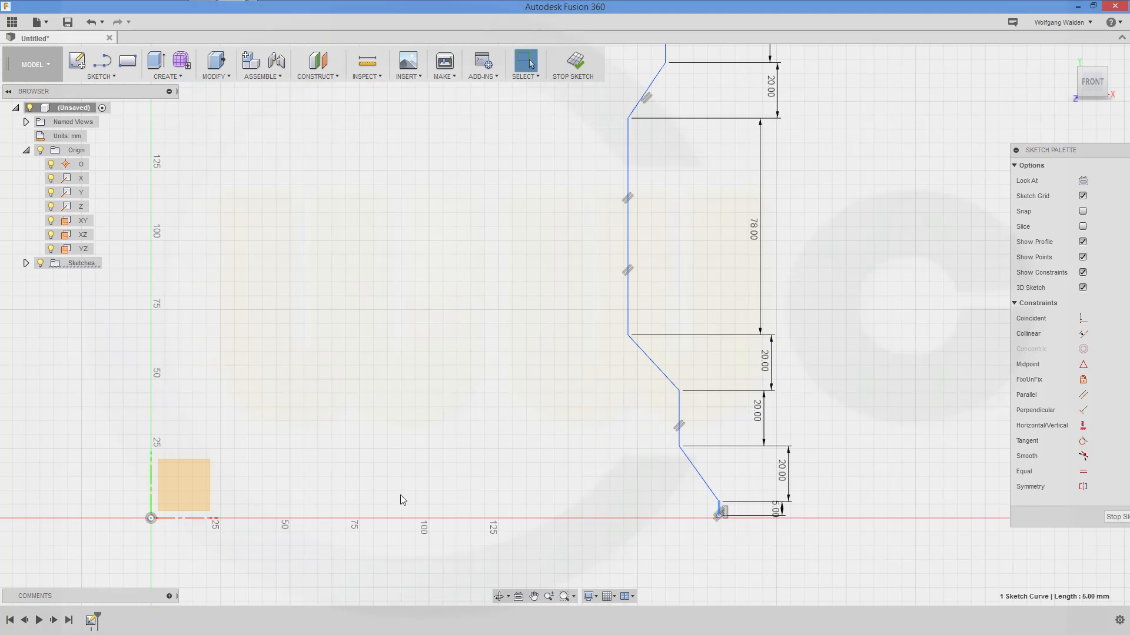
# Set the horizontal distance from the sketch origin to the profile's lowest vertical segment to 245 mm
pyautogui.press('d')
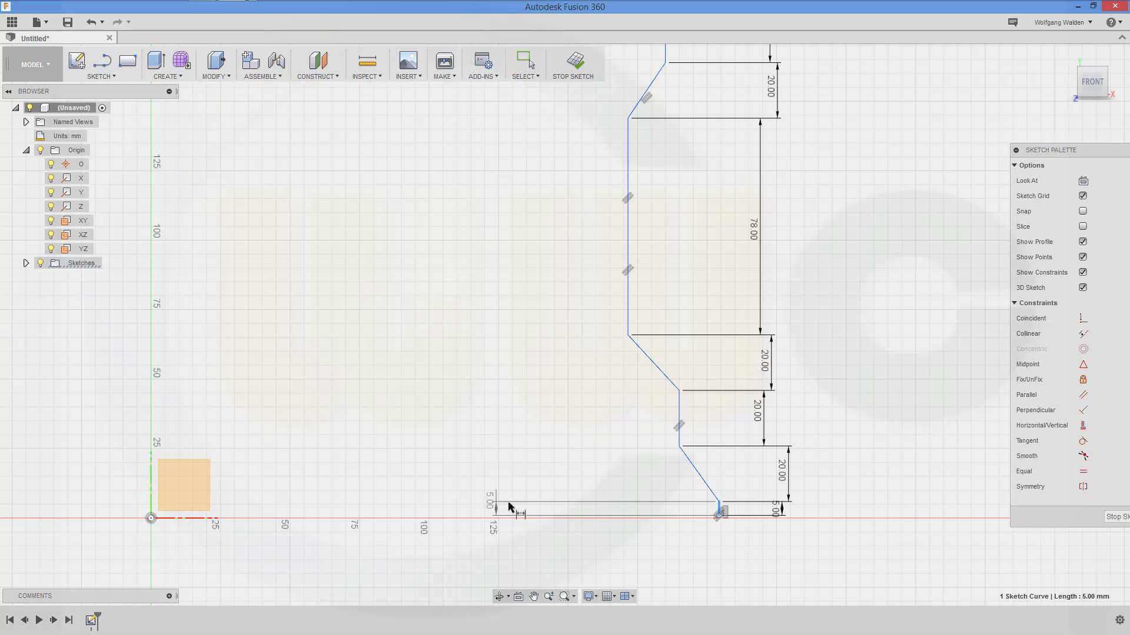
pyautogui.click(151, 518)
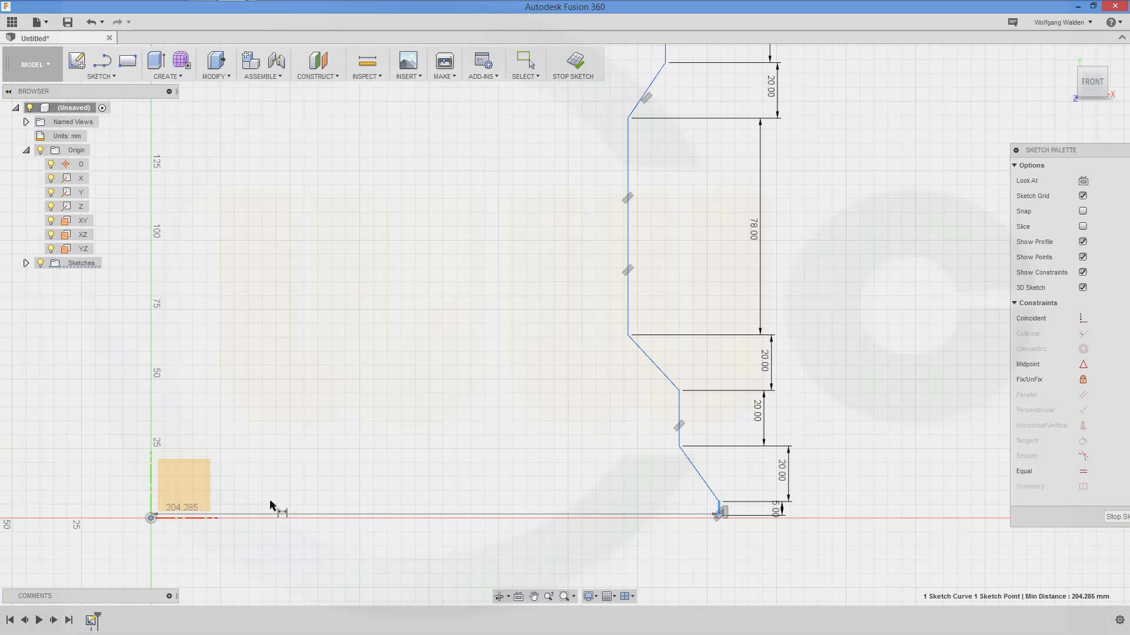
pyautogui.click(330, 508)
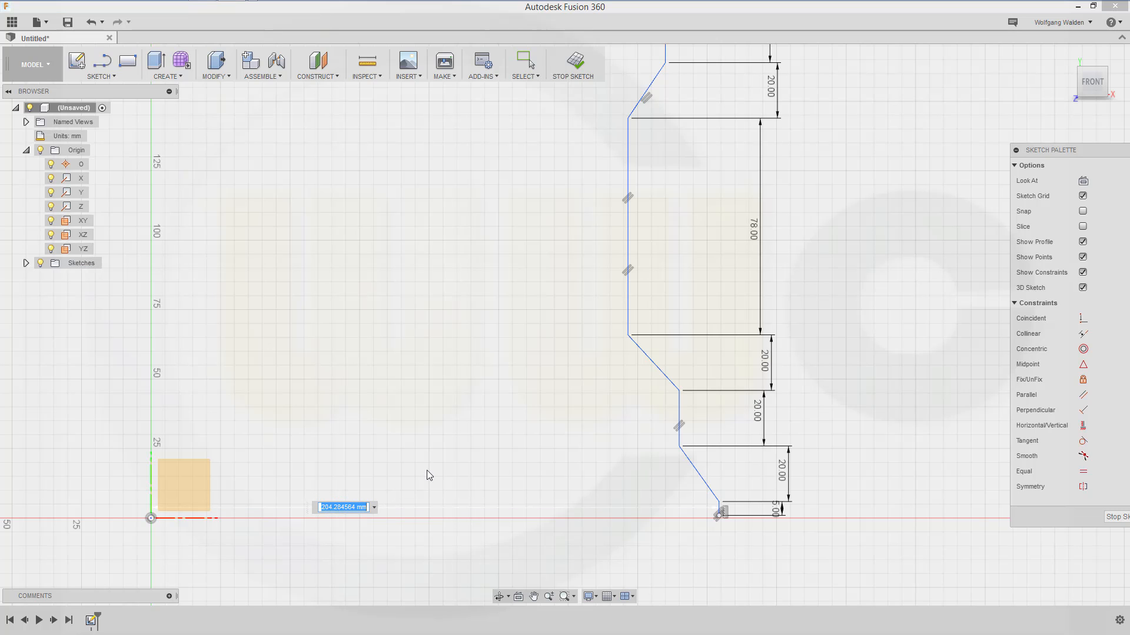
pyautogui.write('245')
pyautogui.press('Return')
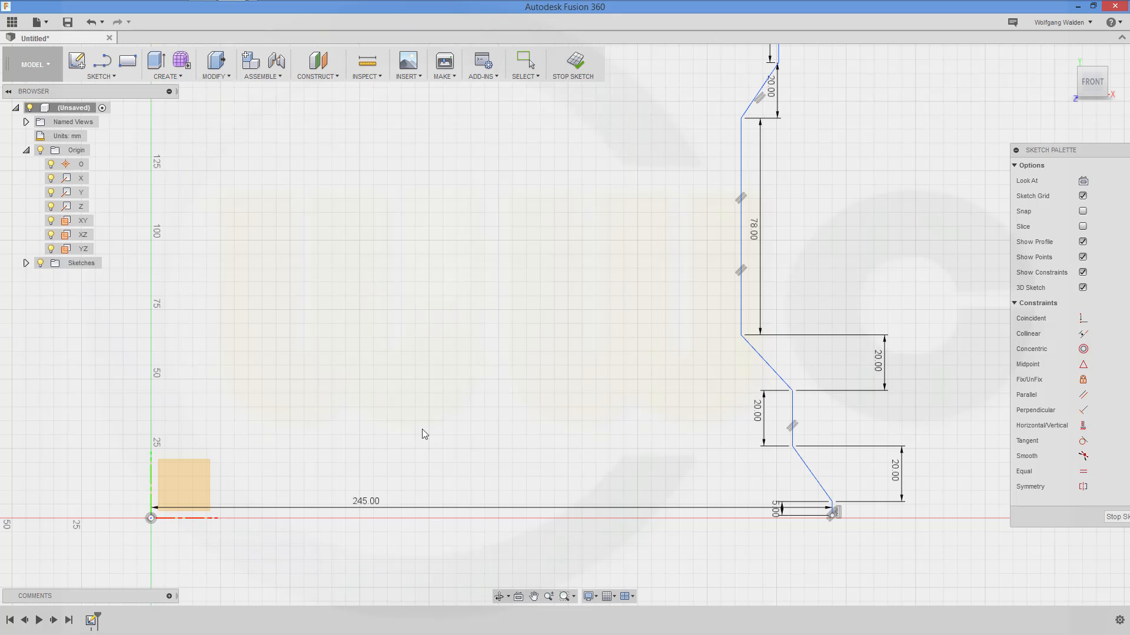
# Set the horizontal distance from the origin to the short vertical segment between the two lower slanting segments to 232 mm
pyautogui.click(793, 417)
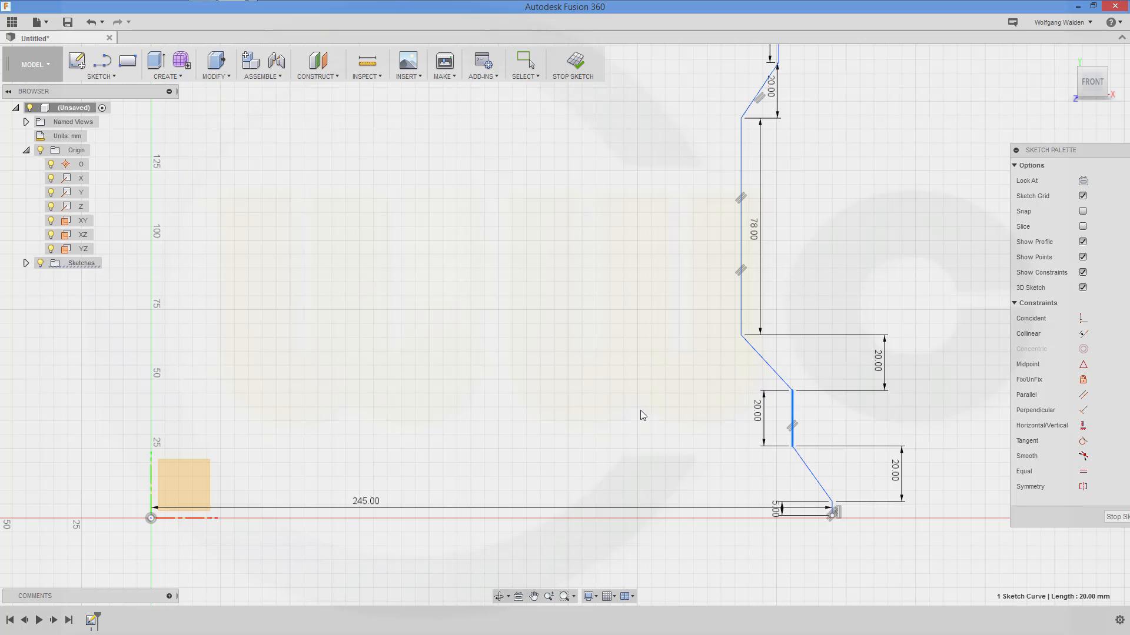
pyautogui.click(152, 518)
pyautogui.click(398, 400)
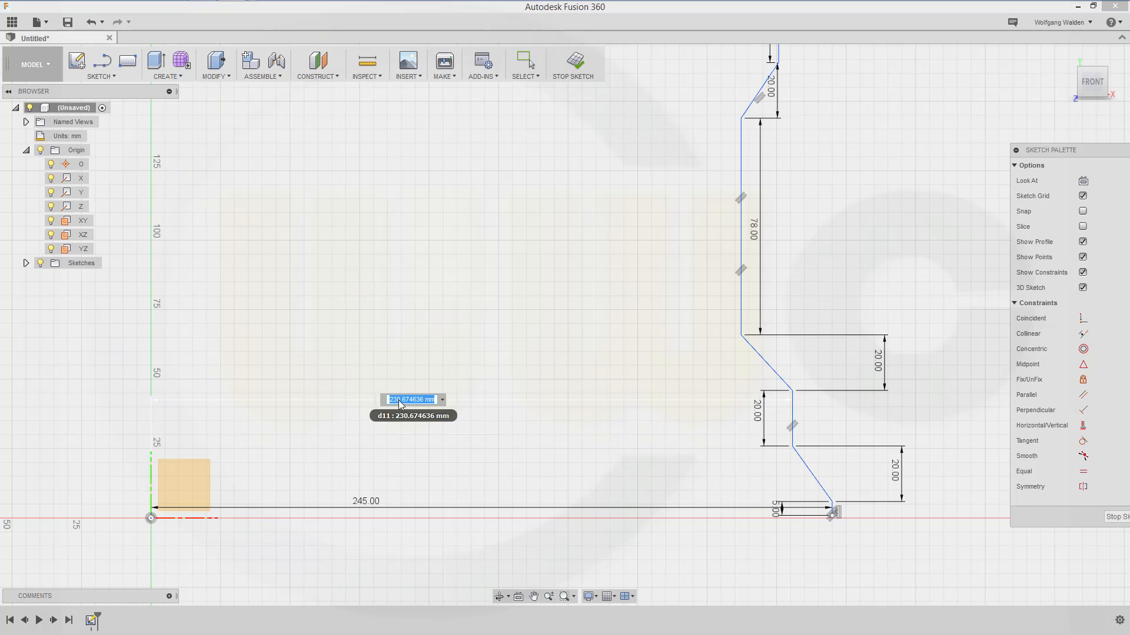
pyautogui.write('232')
pyautogui.press('Return')
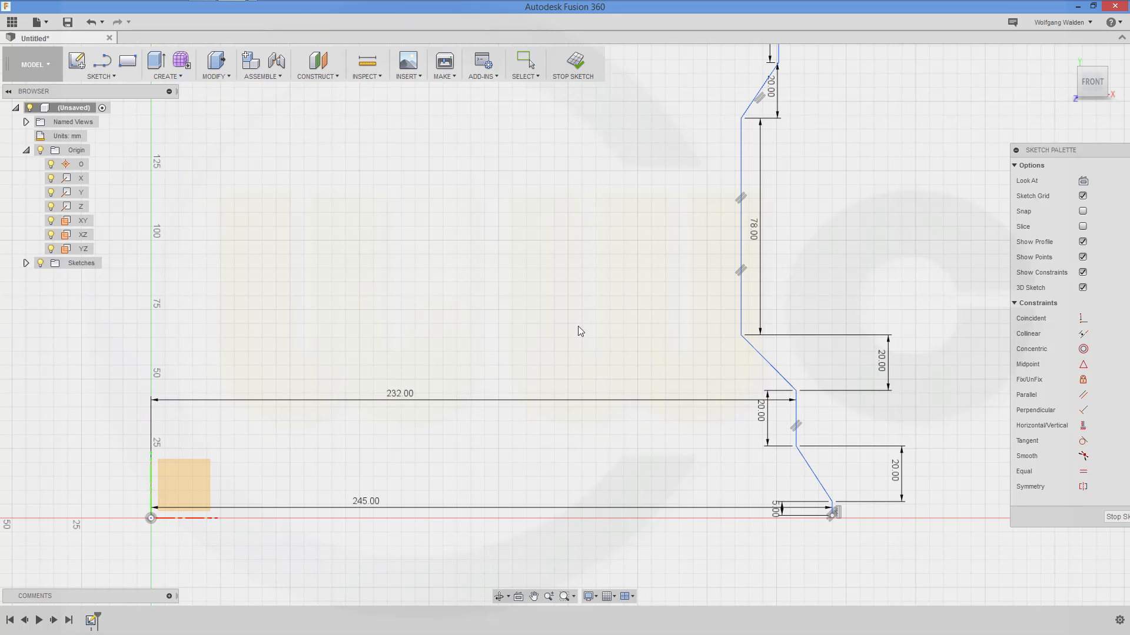
# Set the horizontal distance from the origin to the long middle vertical segment to 220 mm
pyautogui.click(740, 306)
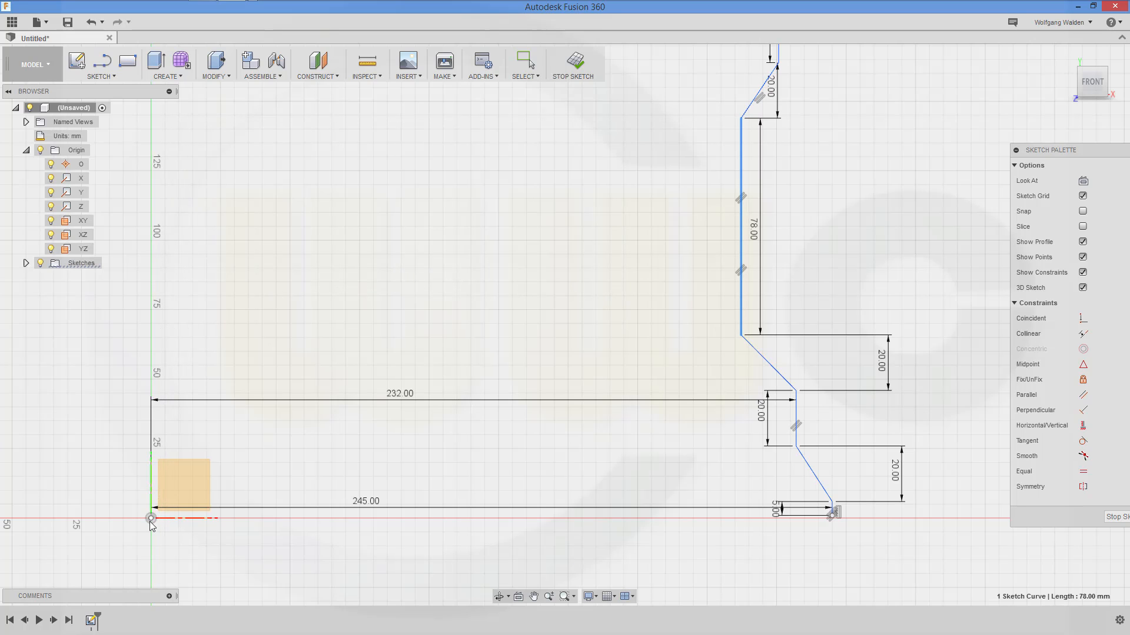
pyautogui.press('Escape')
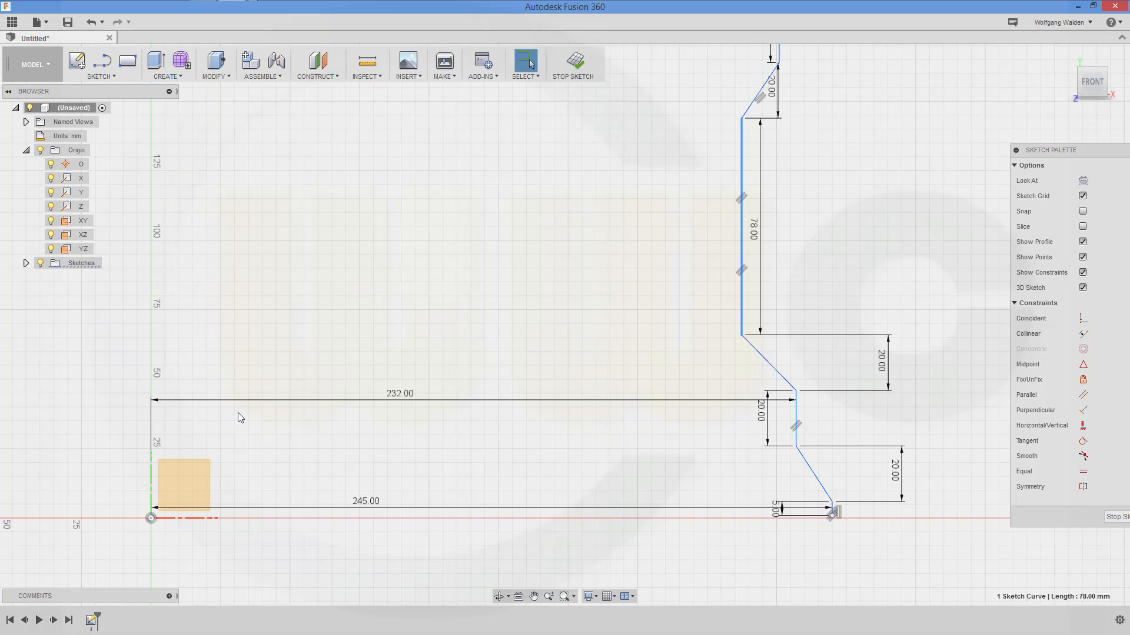
pyautogui.click(150, 518)
pyautogui.click(740, 313)
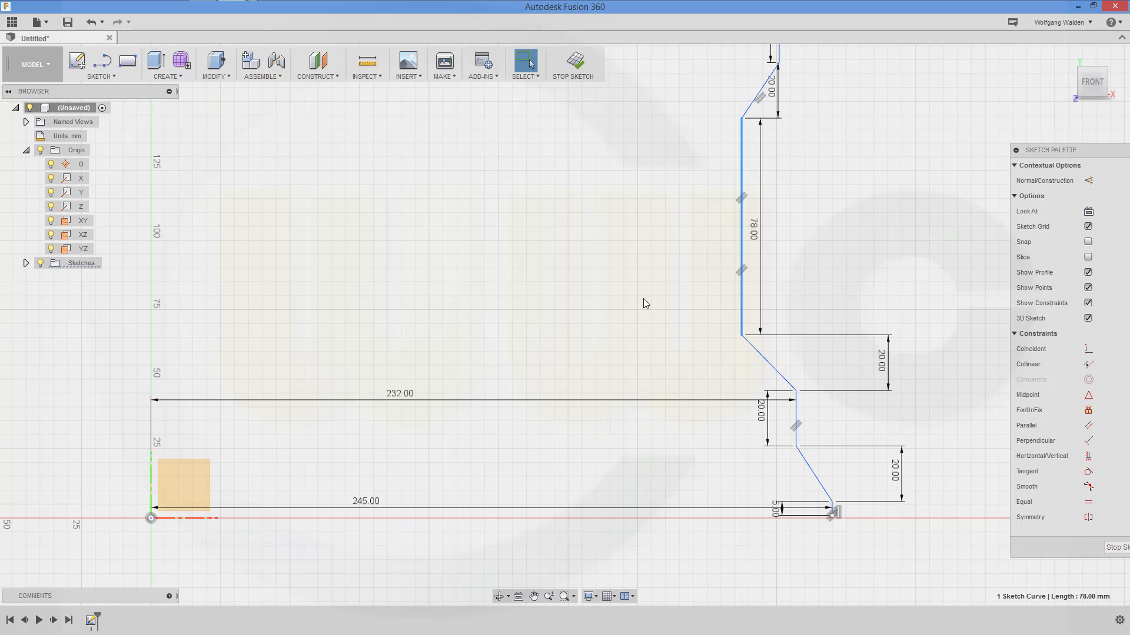
pyautogui.press('d')
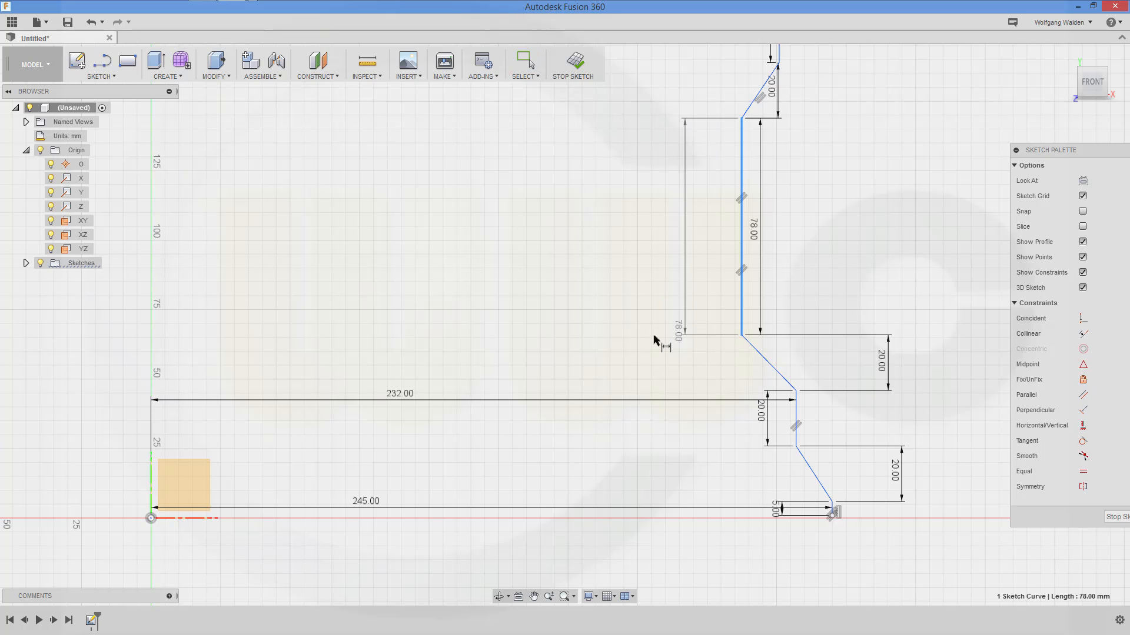
pyautogui.click(151, 518)
pyautogui.click(412, 263)
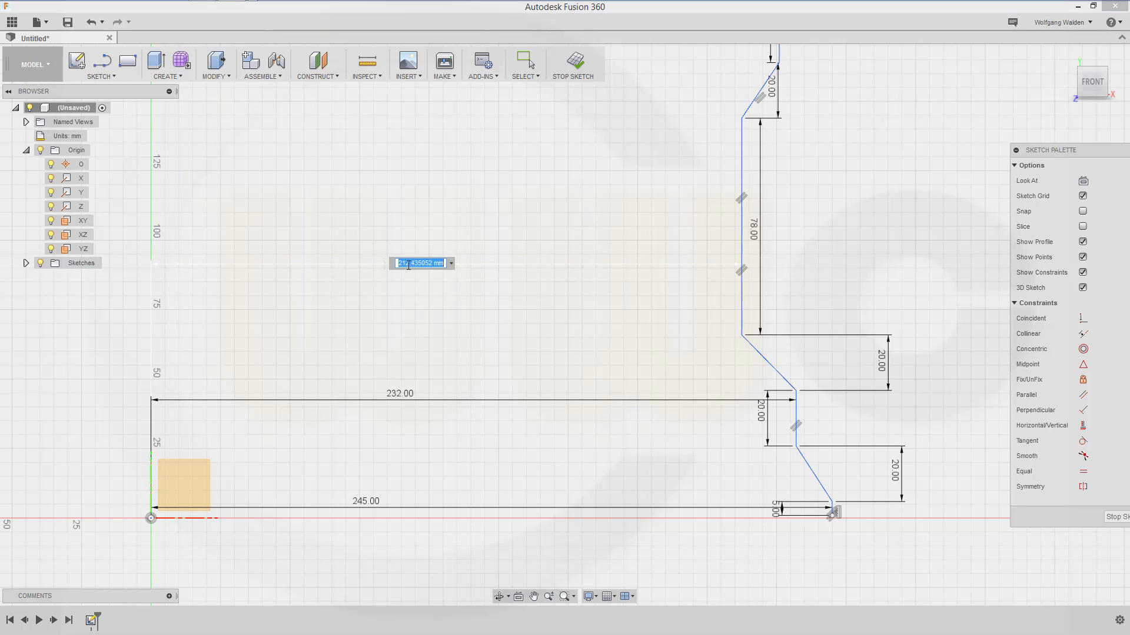
pyautogui.write('220')
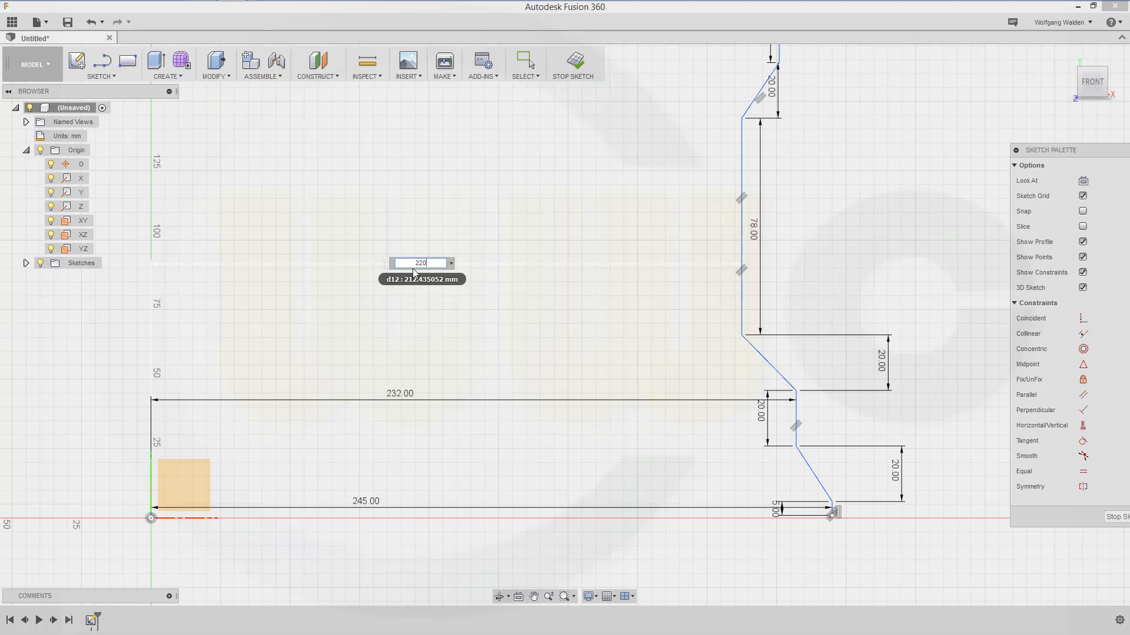
pyautogui.press('Return')
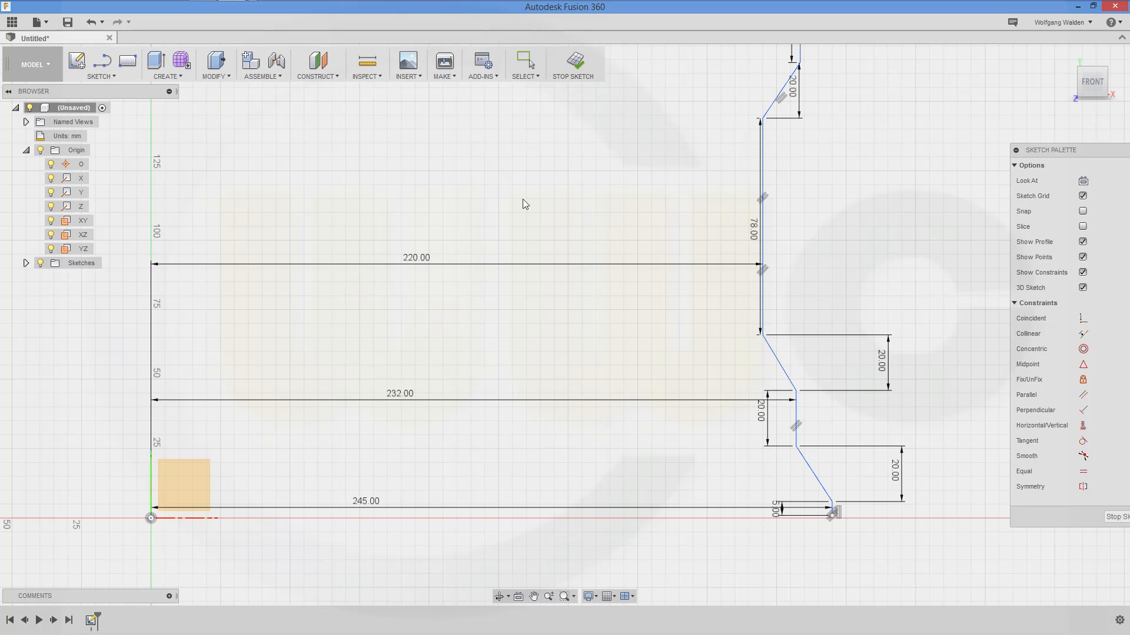
# Set the horizontal distance from the origin to the upper 64 mm vertical segment to 232 mm
pyautogui.moveTo(503, 244); pyautogui.dragTo(500, 415, button='middle')
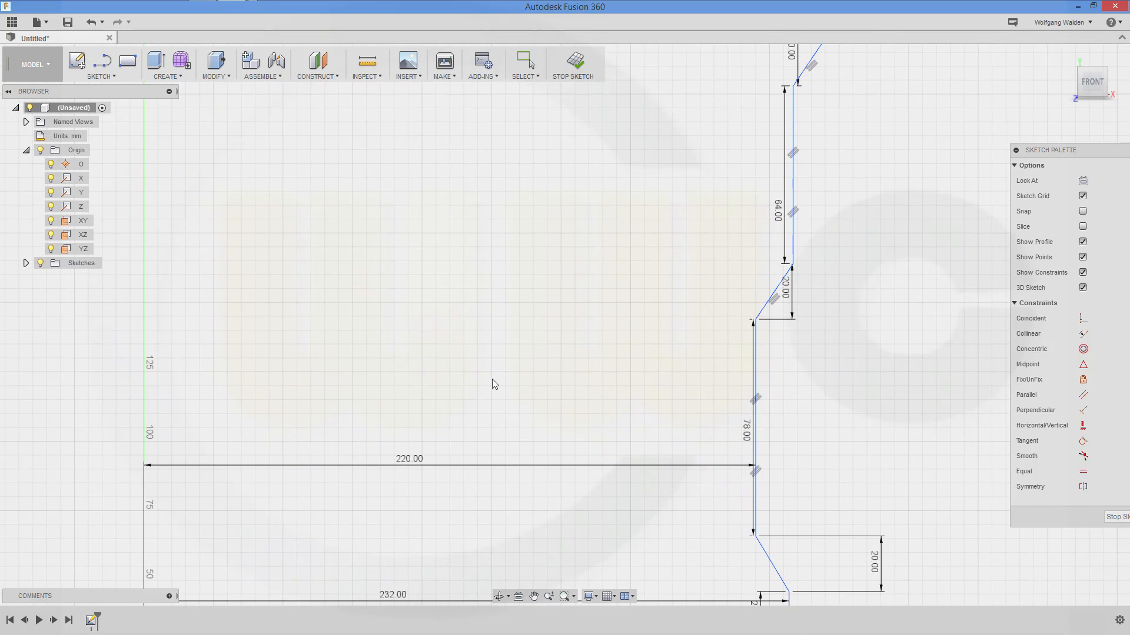
pyautogui.click(793, 240)
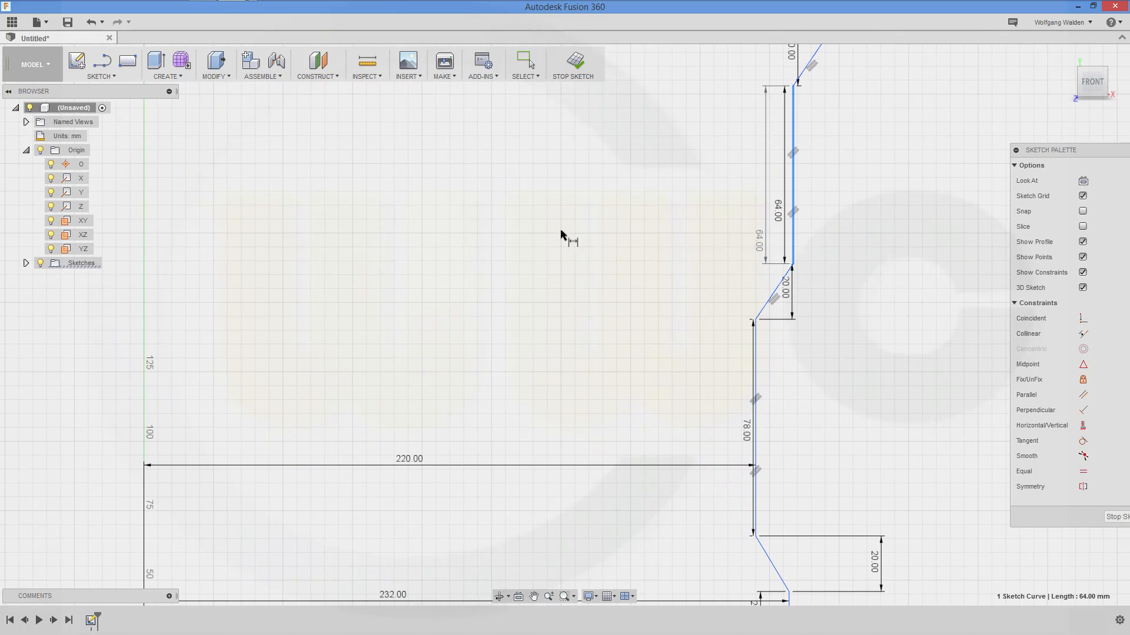
pyautogui.moveTo(221, 530); pyautogui.dragTo(362, 121, button='middle')
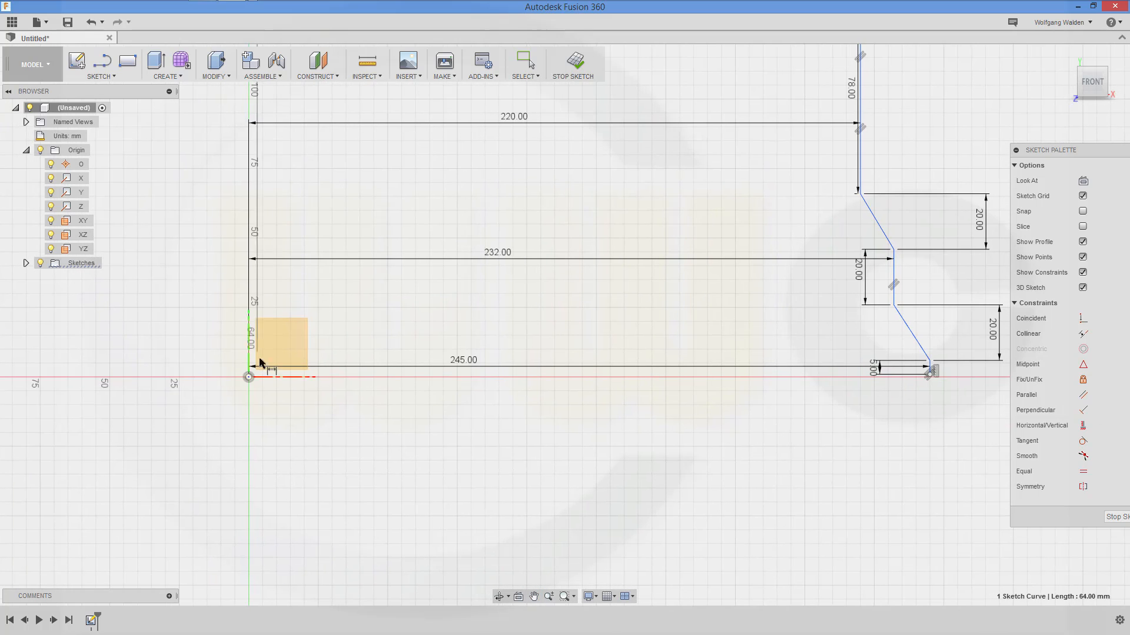
pyautogui.click(249, 378)
pyautogui.moveTo(423, 232); pyautogui.dragTo(393, 630, button='middle')
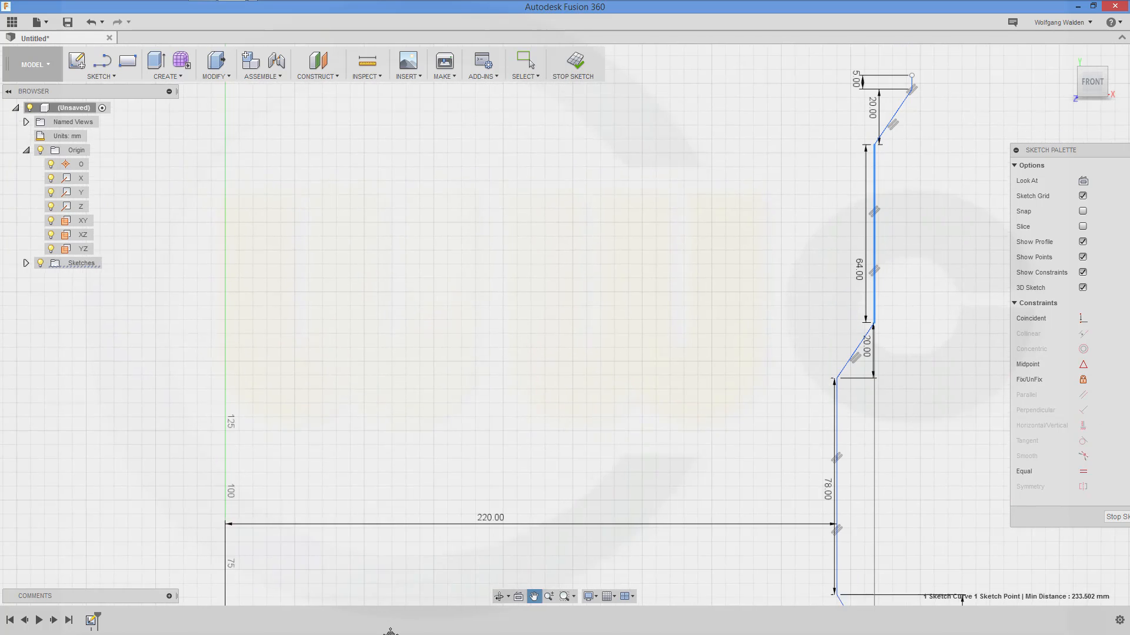
pyautogui.click(427, 241)
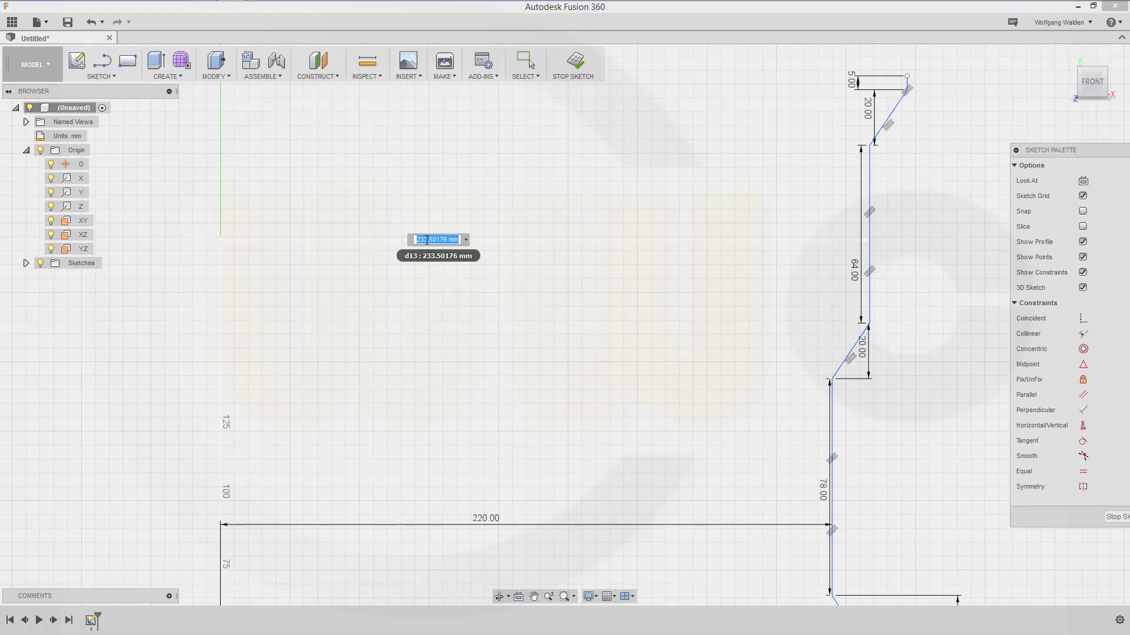
pyautogui.write('232')
pyautogui.press('Return')
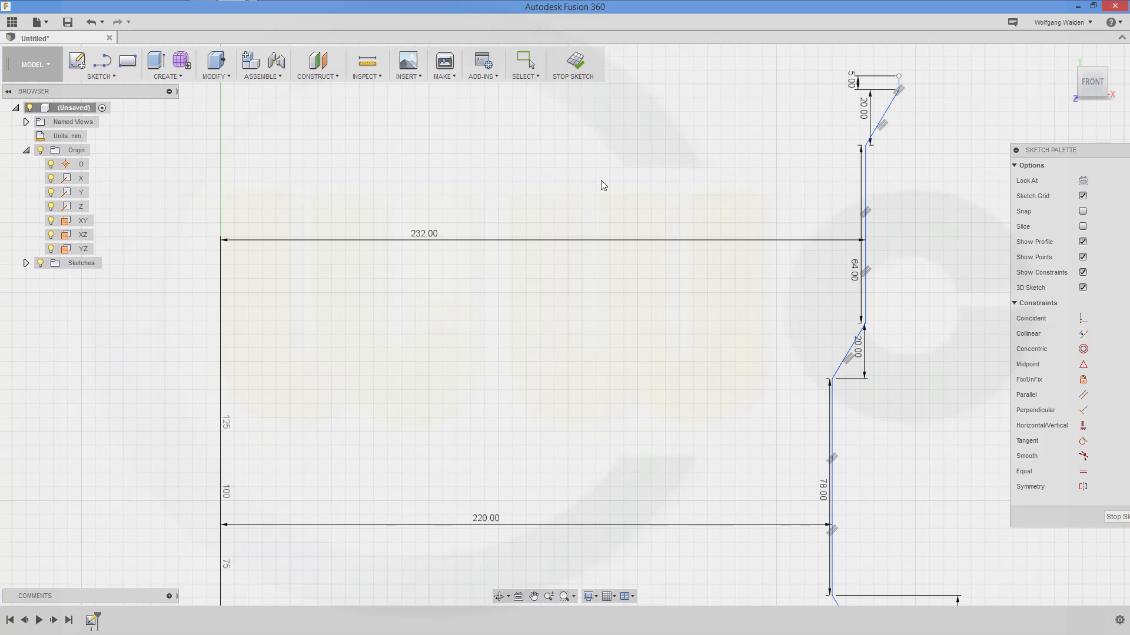
# Try to dimension the horizontal distance from the origin to the short vertical segment at the profile's top end
pyautogui.click(899, 87)
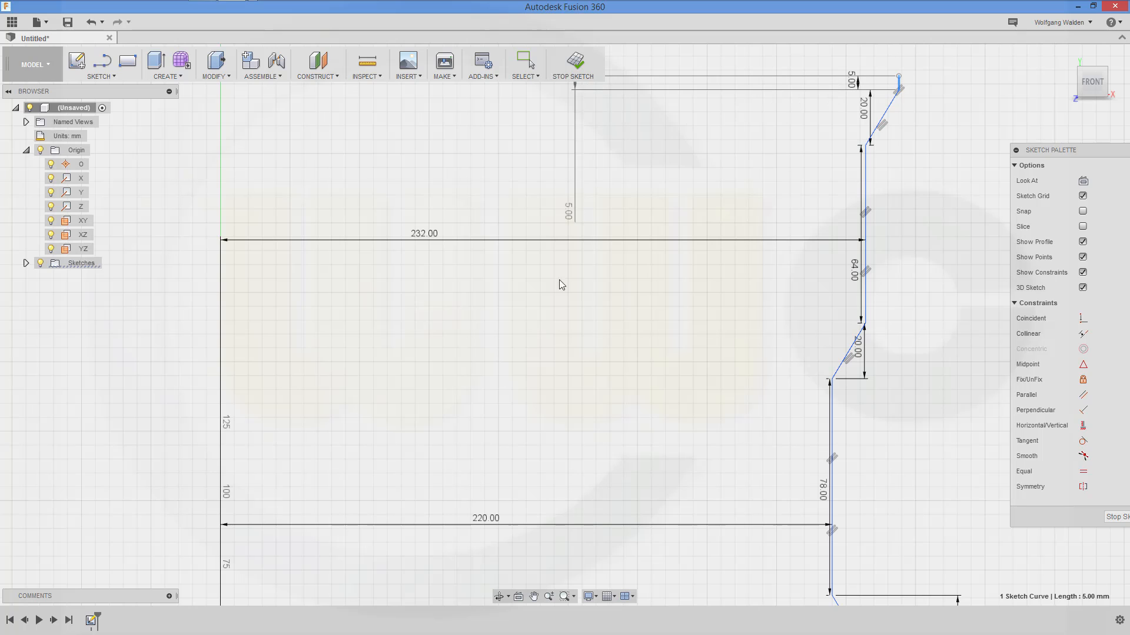
pyautogui.moveTo(403, 534); pyautogui.dragTo(543, 105, button='middle')
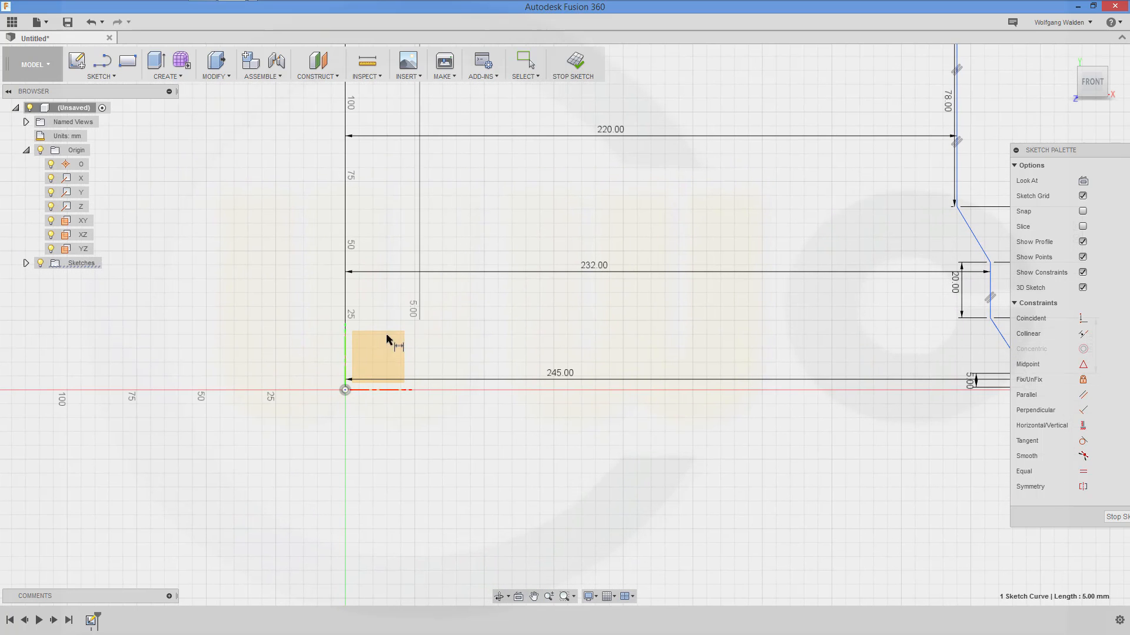
pyautogui.click(346, 389)
pyautogui.moveTo(596, 257); pyautogui.dragTo(568, 631, button='middle')
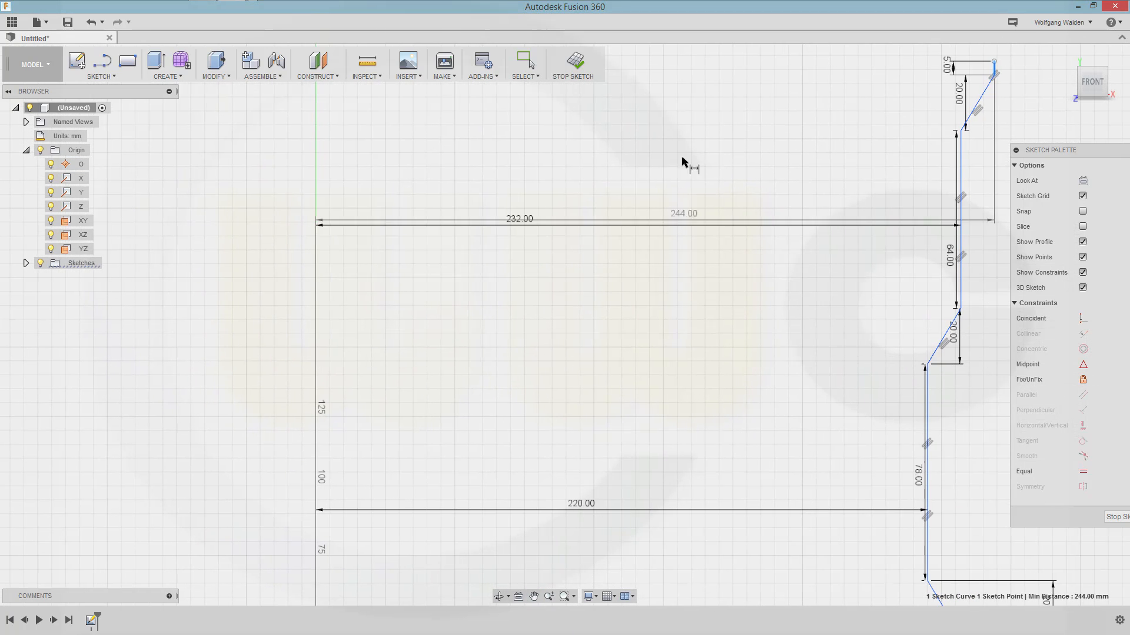
pyautogui.click(675, 71)
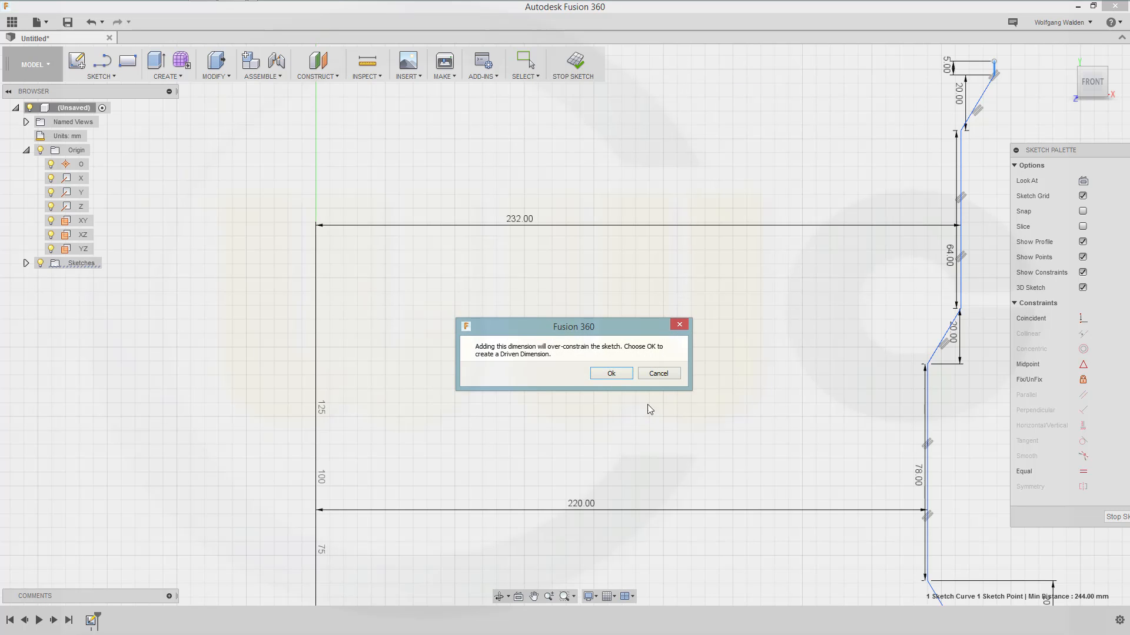
pyautogui.click(650, 375)
# Try to make the short vertical segment at the profile's top end collinear with the one at its base
pyautogui.scroll(-1, 867, 264)
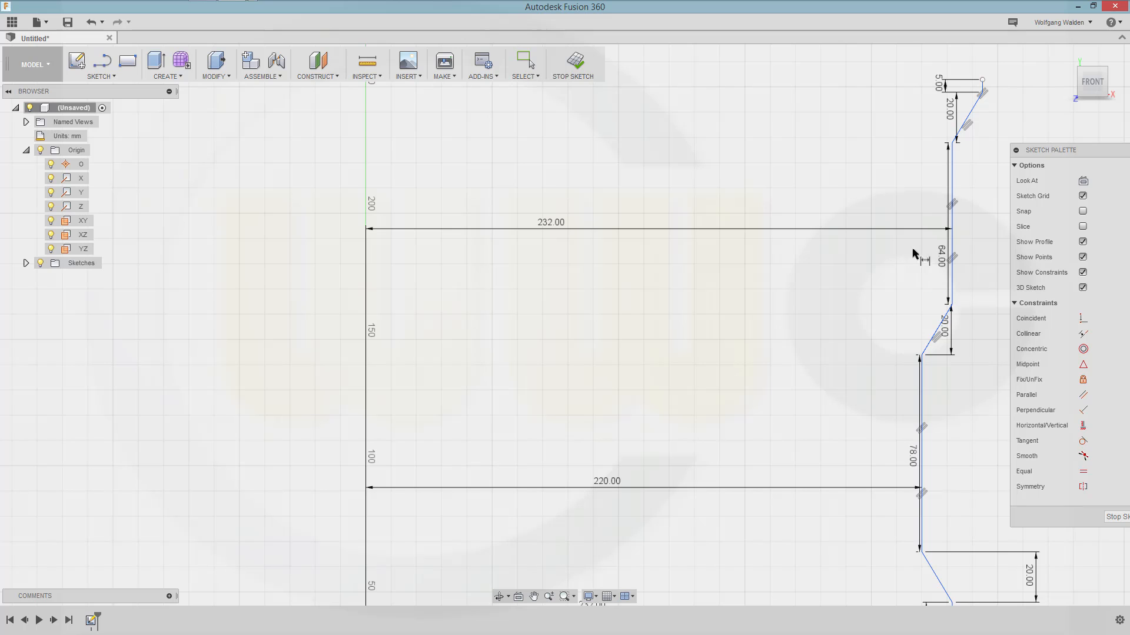
pyautogui.moveTo(989, 131)
pyautogui.mouseDown(button='middle')
pyautogui.moveTo(831, 256)
pyautogui.moveTo(808, 222)
pyautogui.mouseUp(button='middle')
pyautogui.scroll(-1, 807, 307)
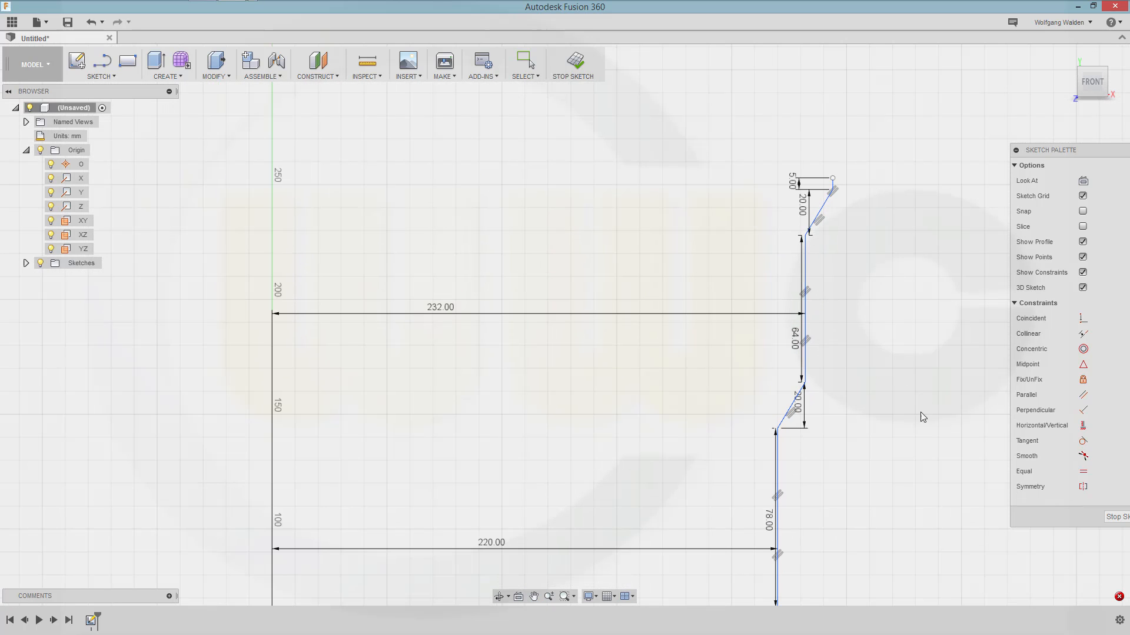
pyautogui.scroll(-2, 916, 418)
pyautogui.moveTo(871, 478); pyautogui.dragTo(855, 354, button='middle')
pyautogui.scroll(-1, 851, 347)
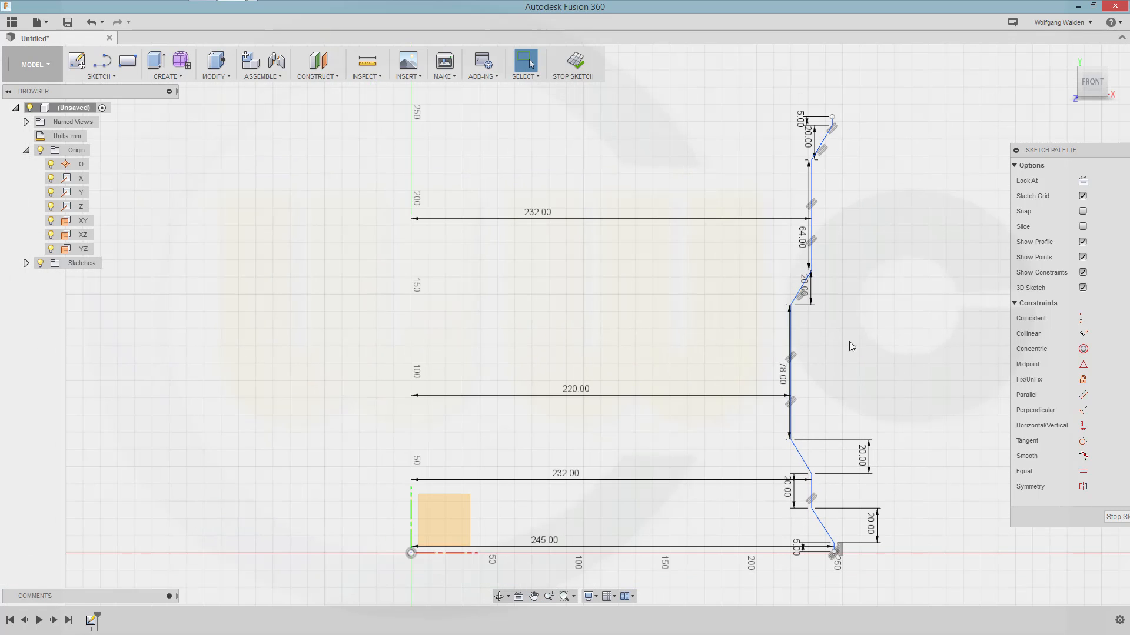
pyautogui.scroll(1, 874, 130)
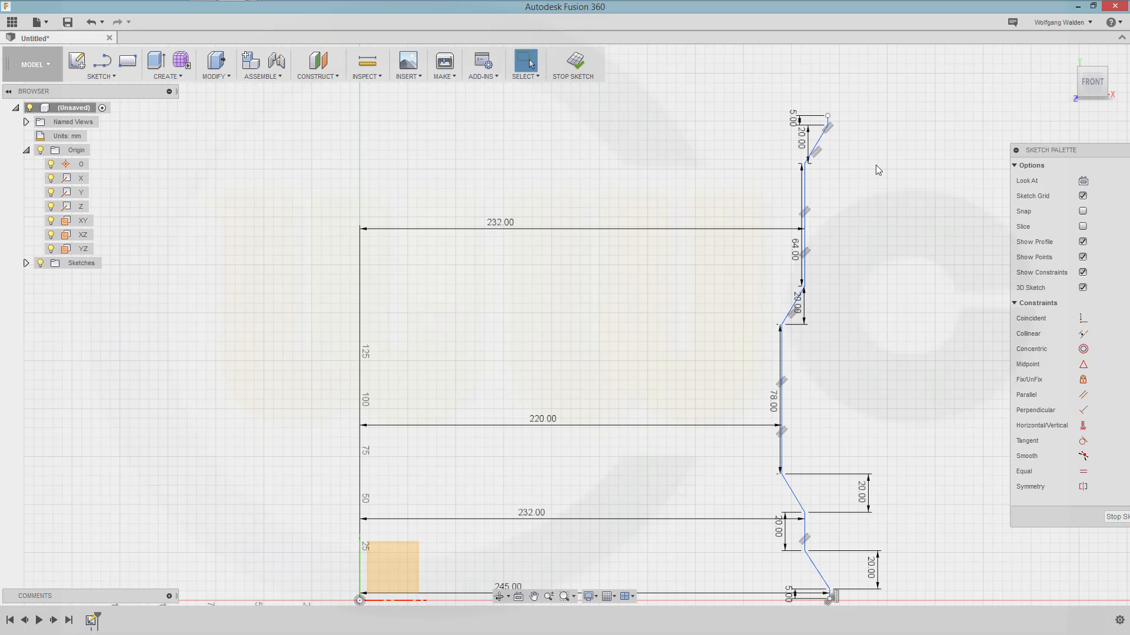
pyautogui.click(1083, 334)
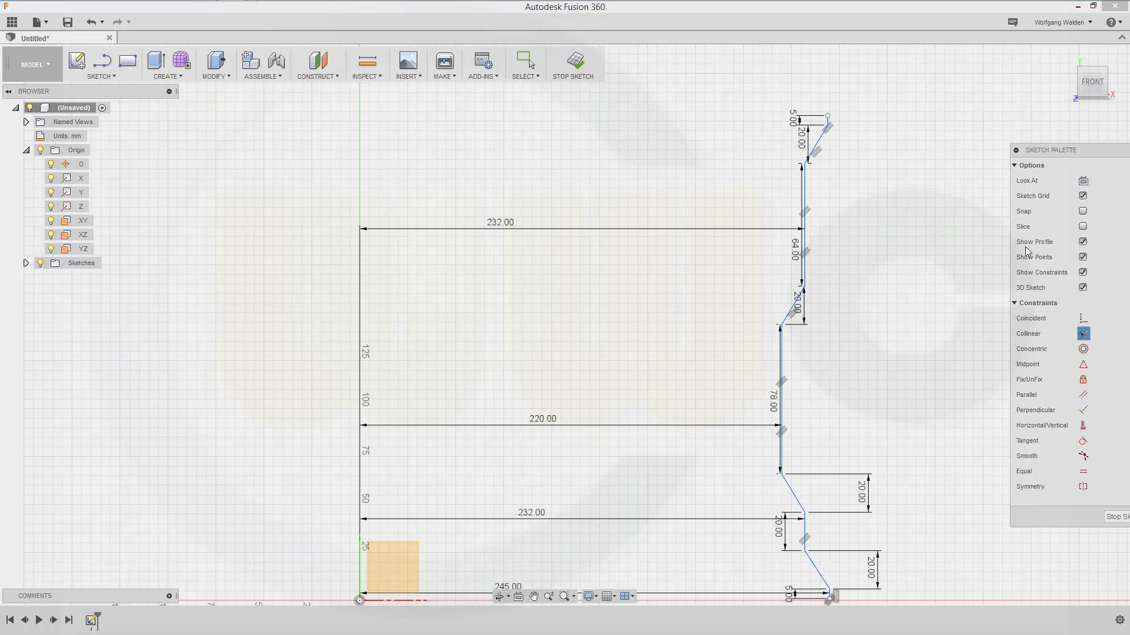
pyautogui.click(829, 123)
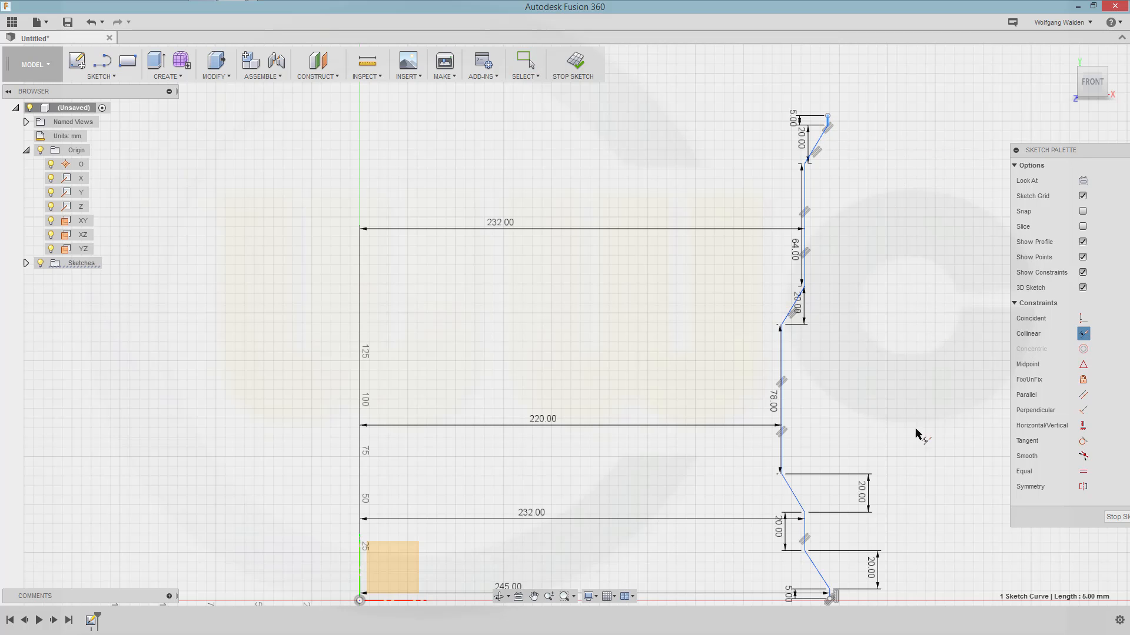
pyautogui.click(830, 597)
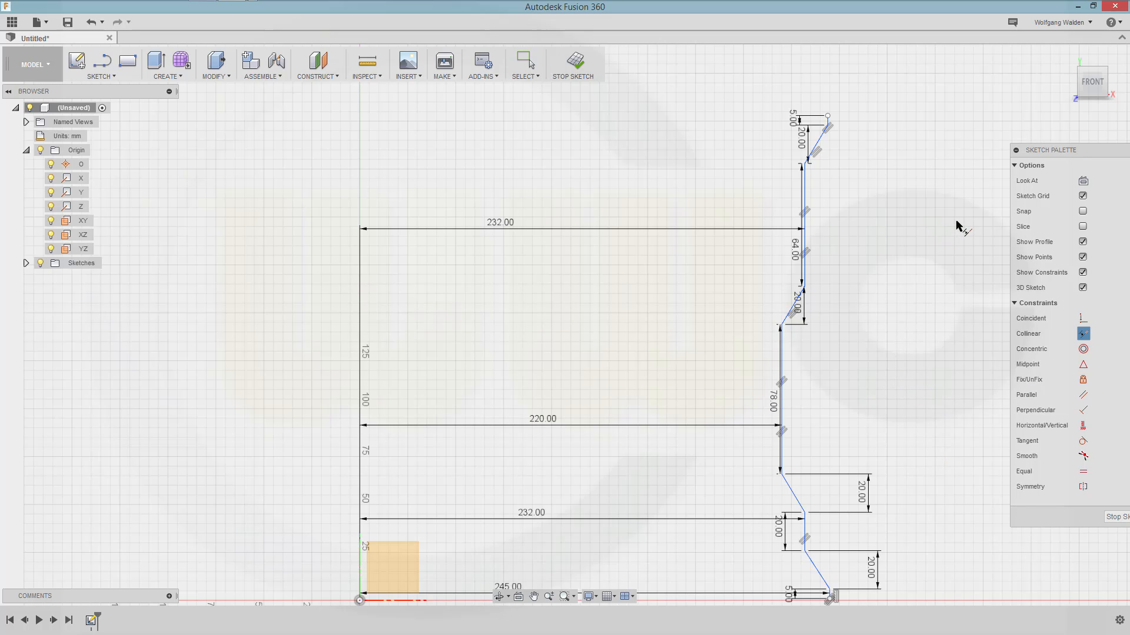
pyautogui.press('Escape')
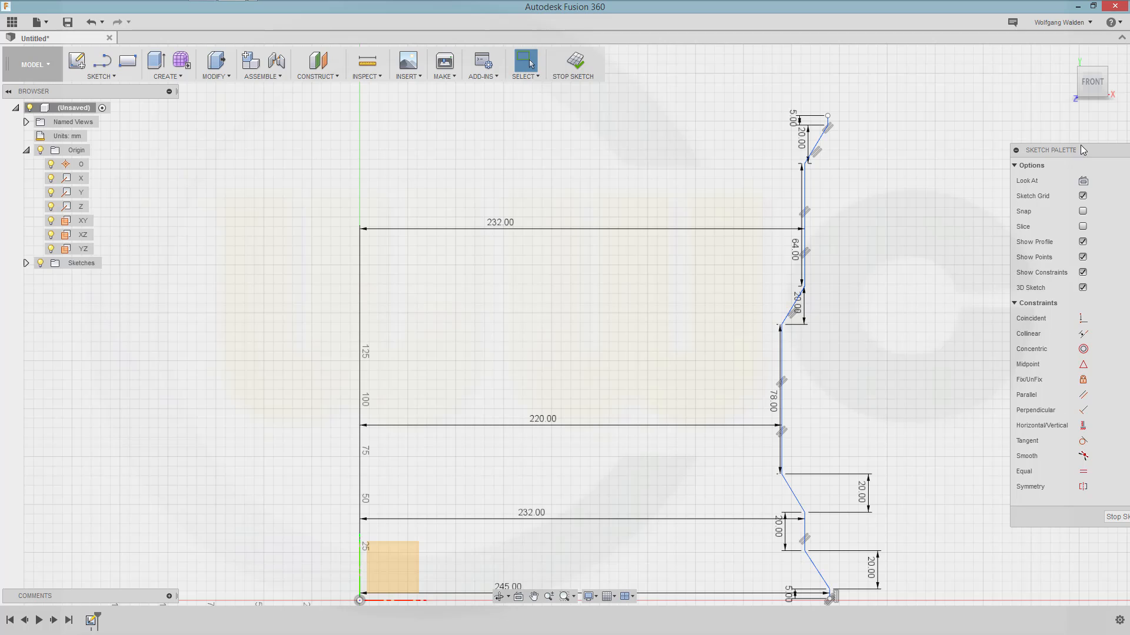
# Finish the profile sketch and return to the 3D model
pyautogui.click(1117, 517)
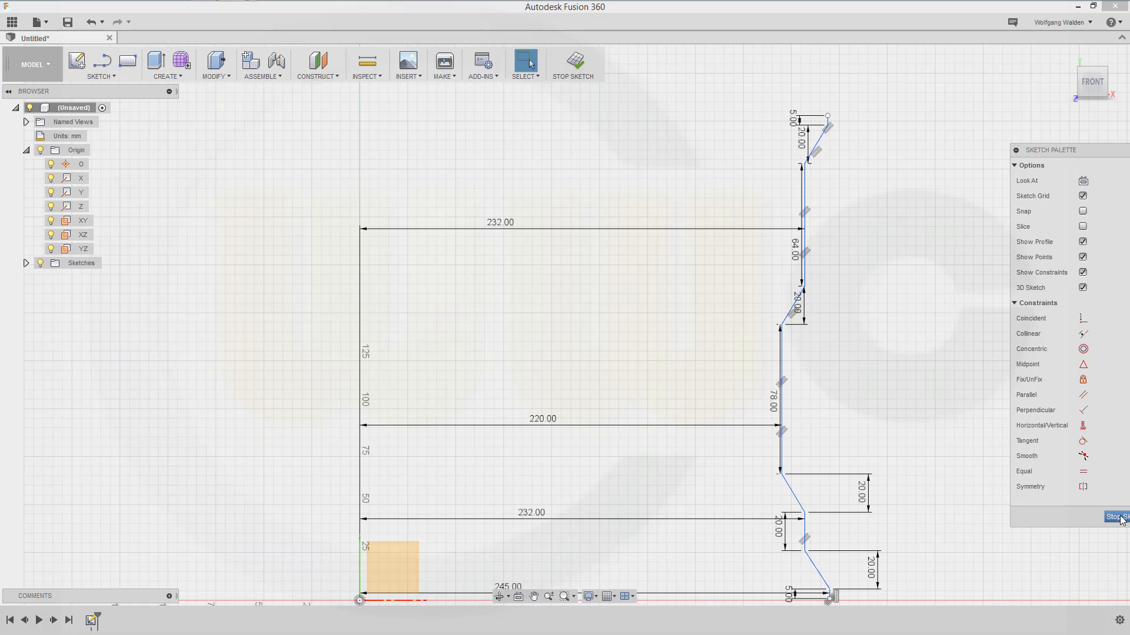
pyautogui.scroll(-5, 886, 432)
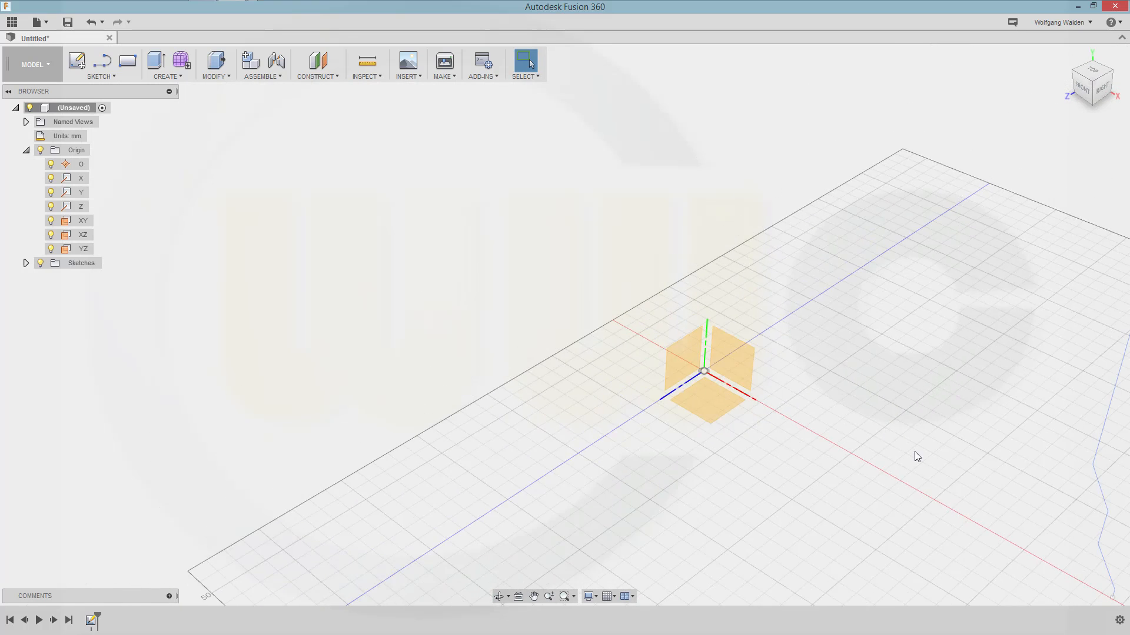
pyautogui.moveTo(947, 449); pyautogui.dragTo(741, 478, button='middle')
pyautogui.scroll(-2, 754, 460)
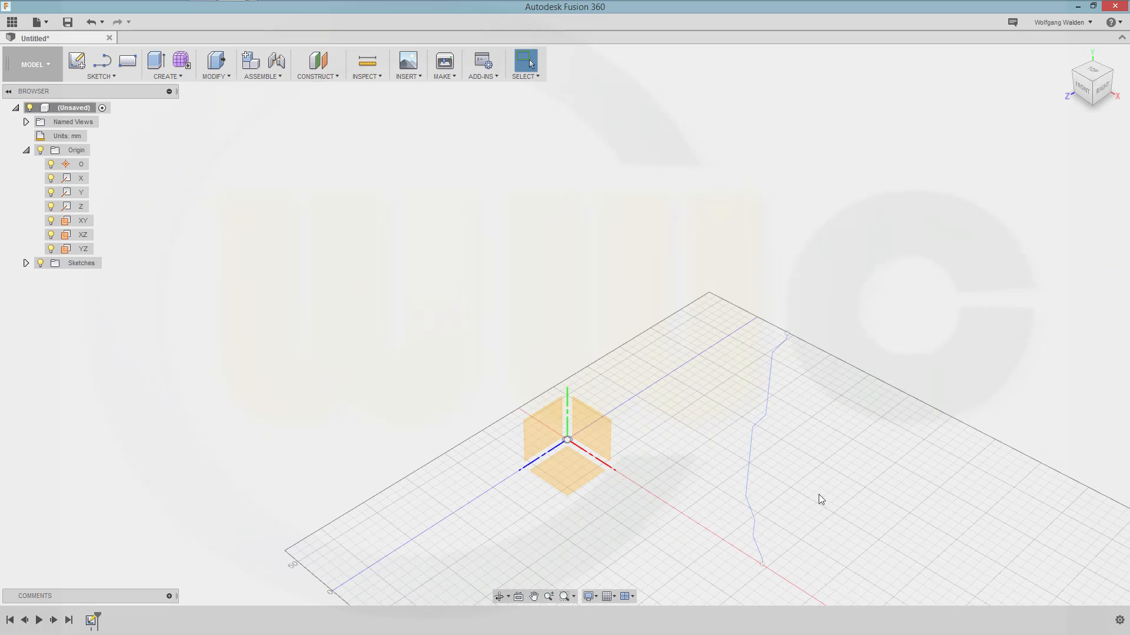
# Switch to the Patch workspace and revolve the chained open profile 360 degrees about the Y axis as a new surface body
pyautogui.moveTo(728, 437); pyautogui.dragTo(759, 366, button='middle')
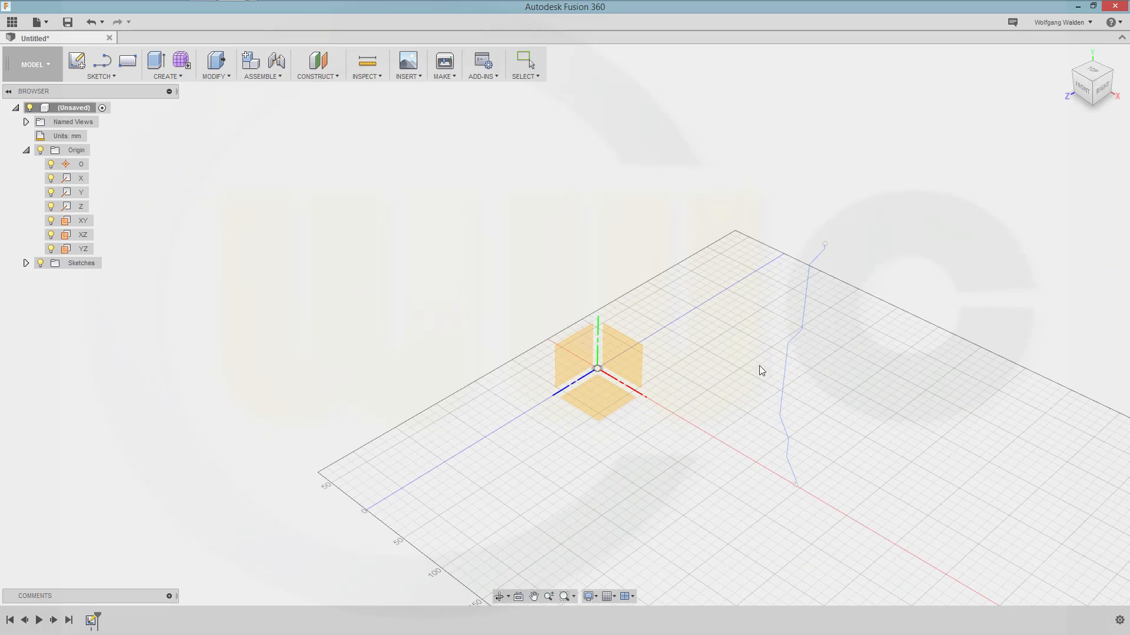
pyautogui.click(32, 64)
pyautogui.click(30, 131)
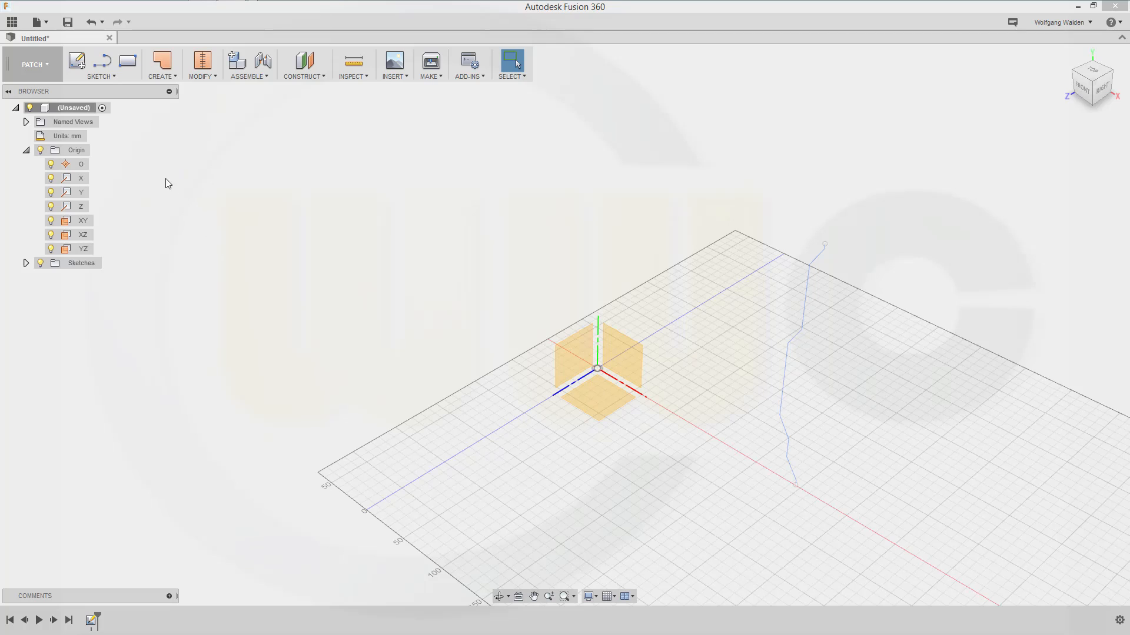
pyautogui.click(172, 76)
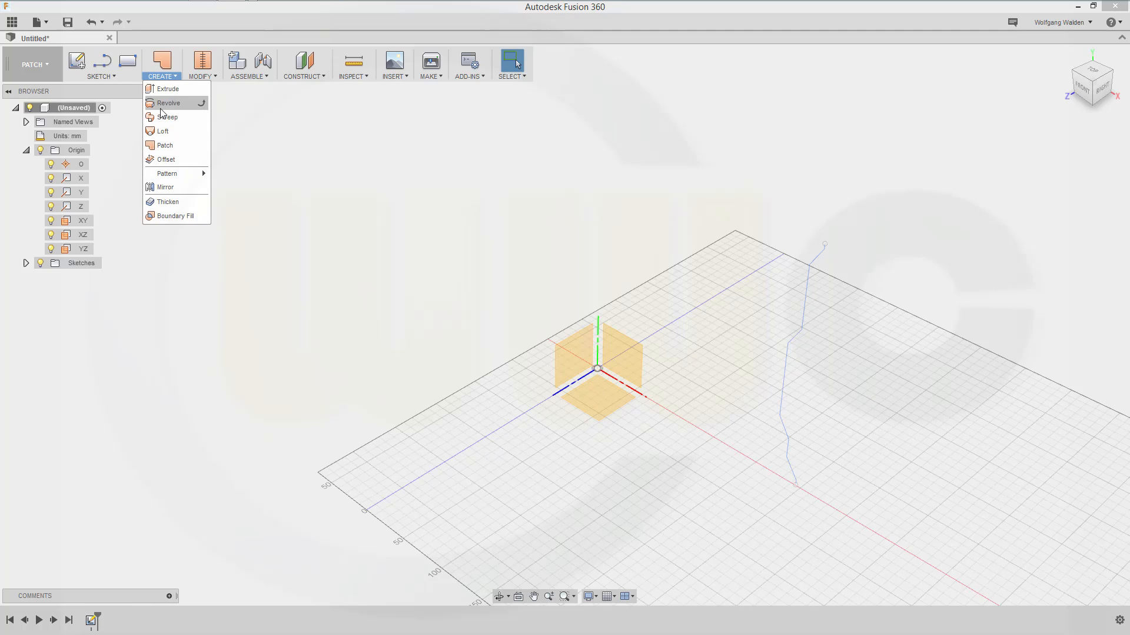
pyautogui.click(170, 102)
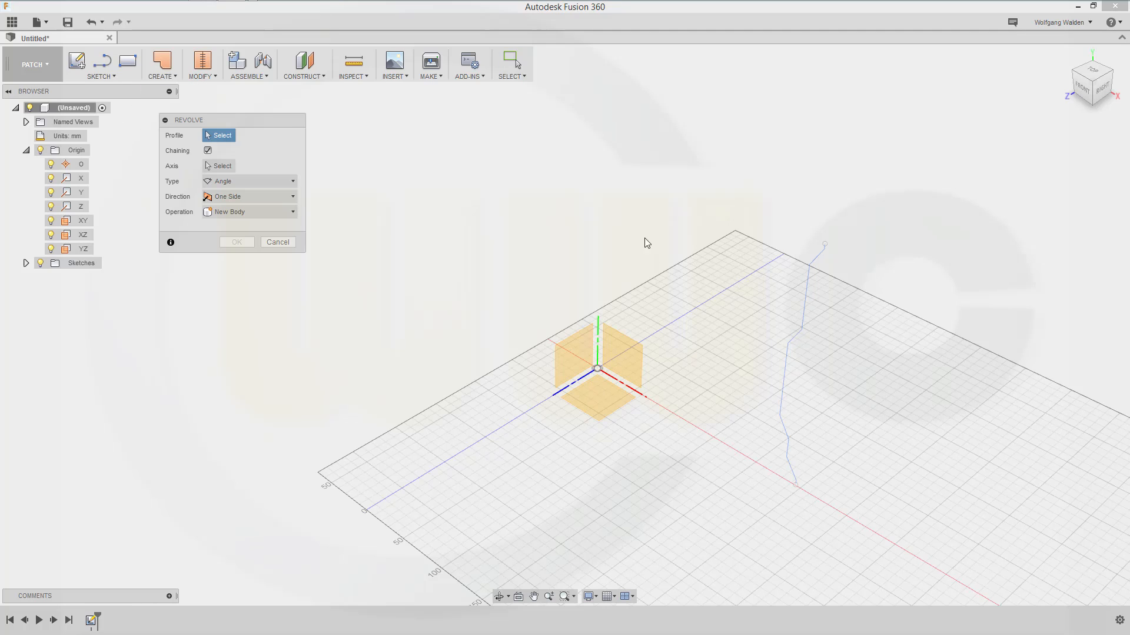
pyautogui.click(784, 375)
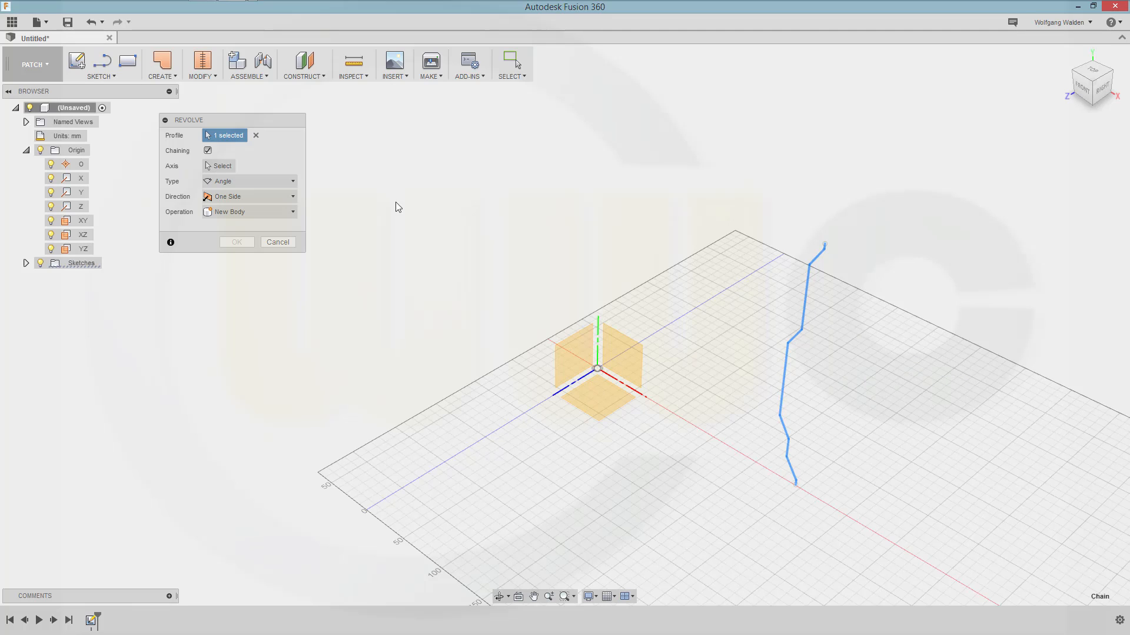
pyautogui.click(220, 166)
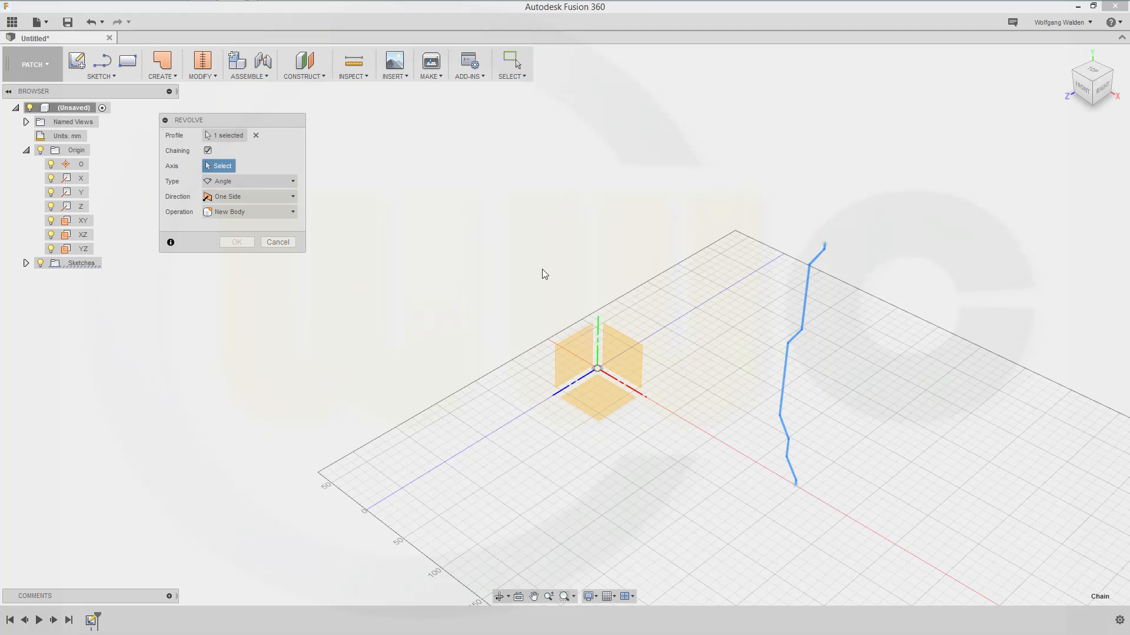
pyautogui.click(598, 337)
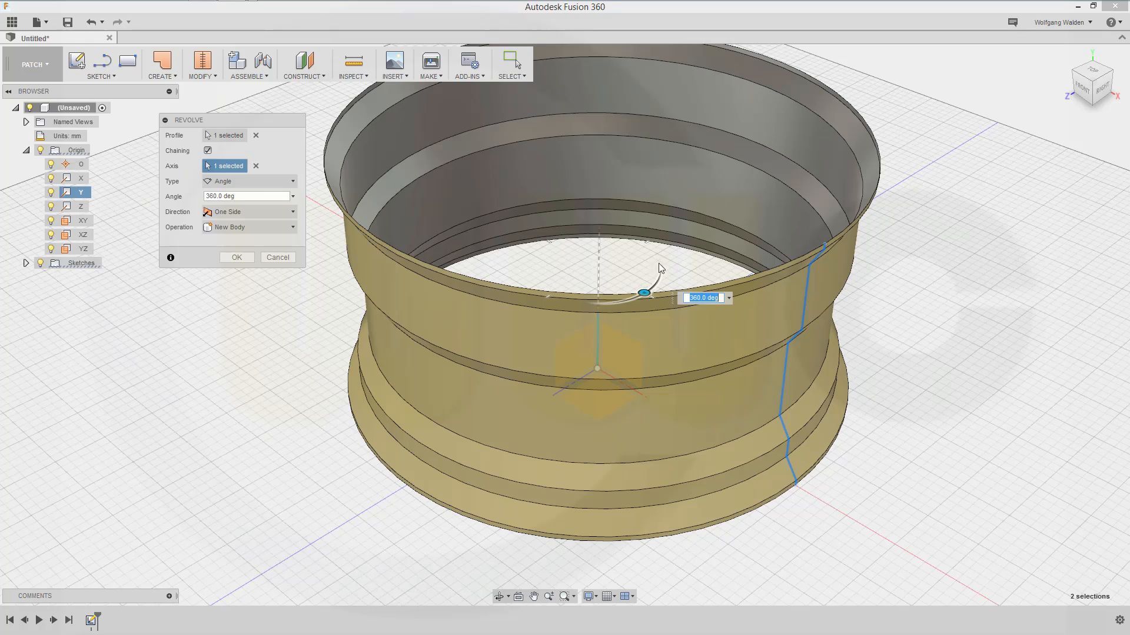
pyautogui.click(244, 258)
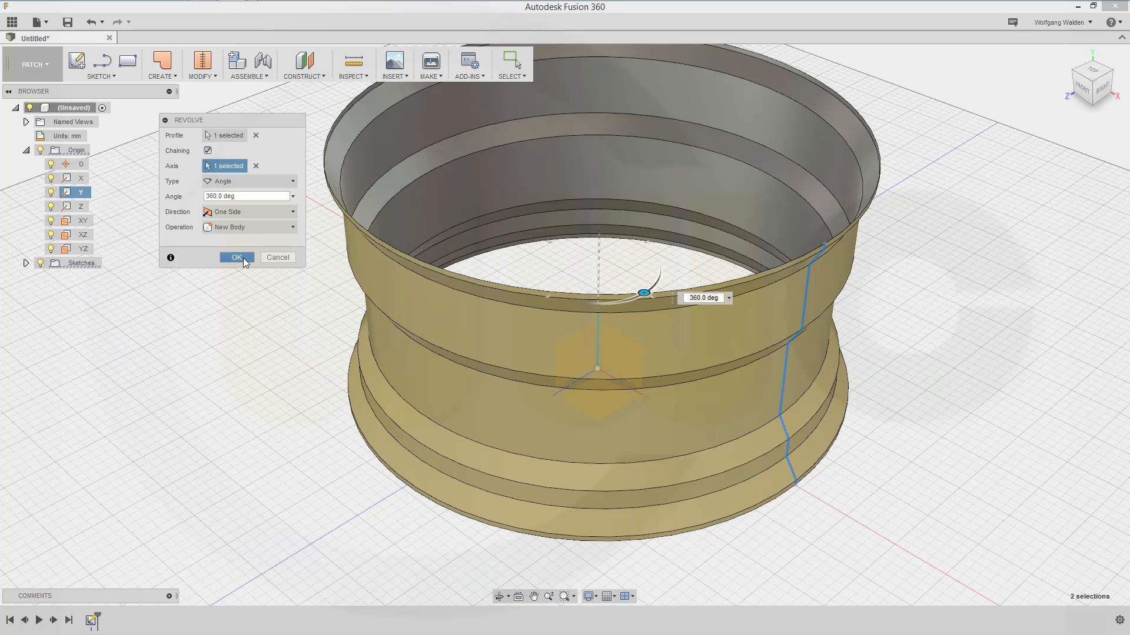
# Thicken the whole revolved surface body by 5 mm to one side as a new body
pyautogui.moveTo(520, 364); pyautogui.dragTo(751, 481, button='middle')
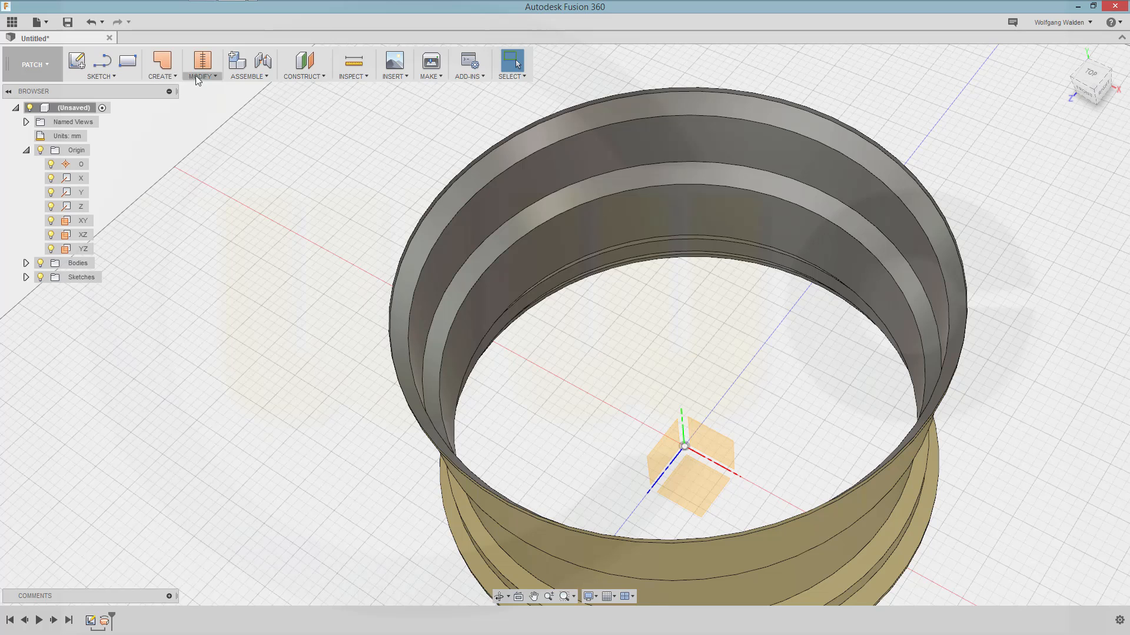
pyautogui.click(216, 75)
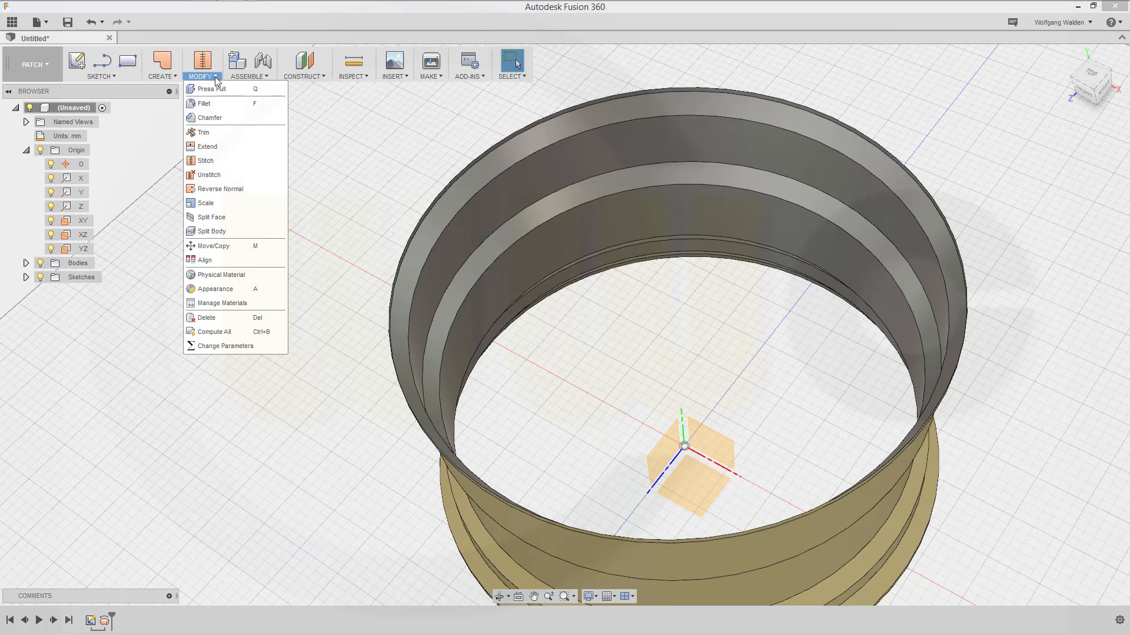
pyautogui.click(176, 78)
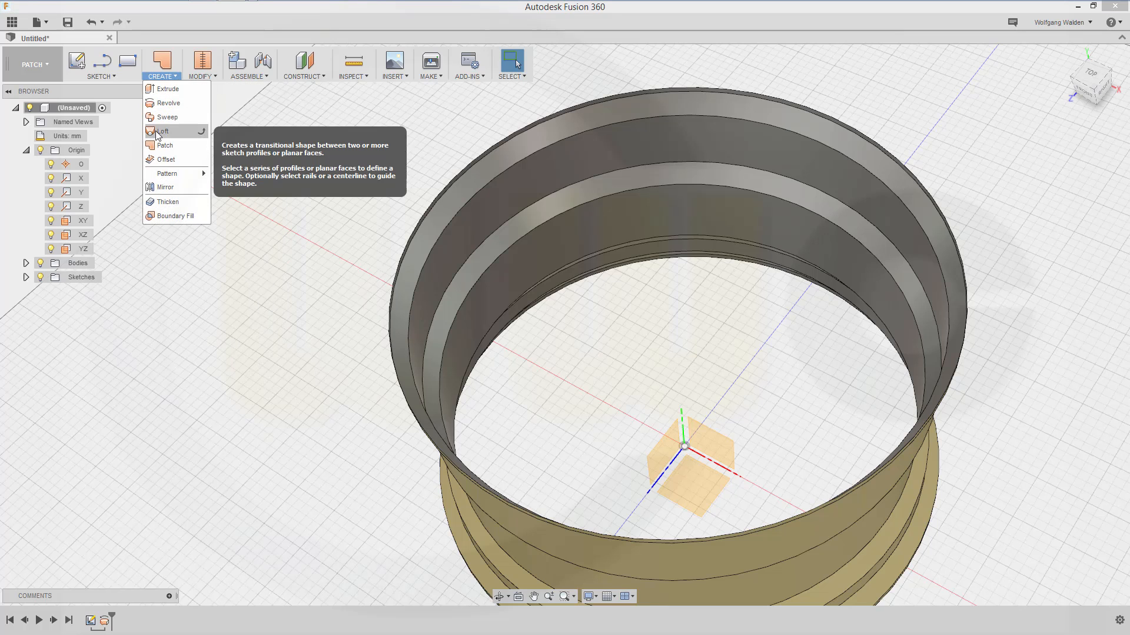
pyautogui.click(168, 202)
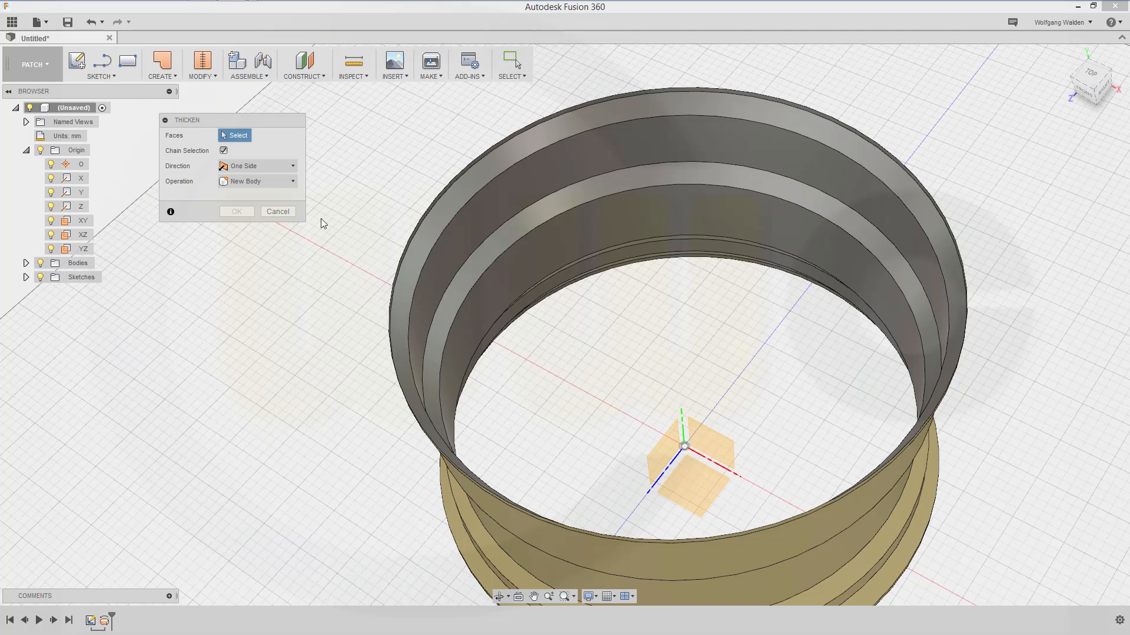
pyautogui.click(27, 264)
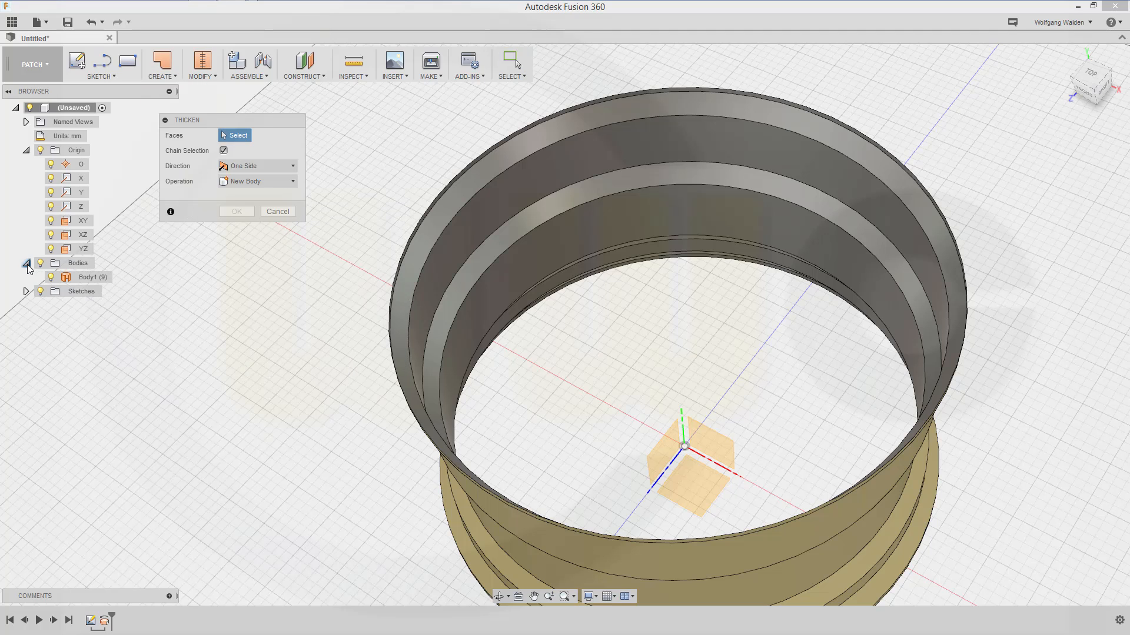
pyautogui.click(88, 277)
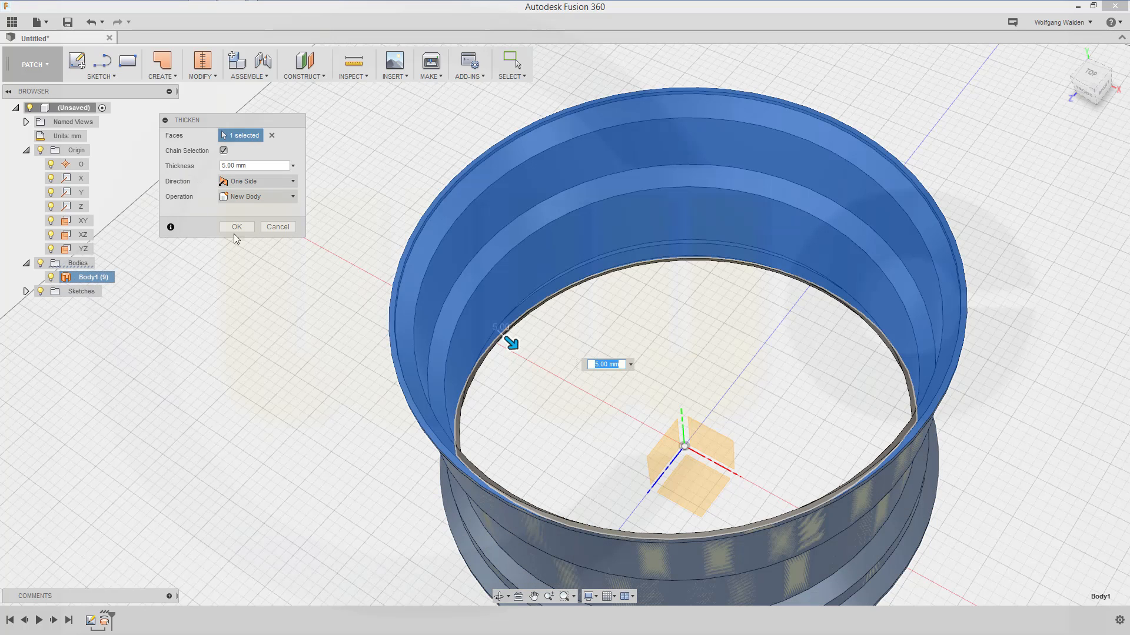
pyautogui.click(290, 187)
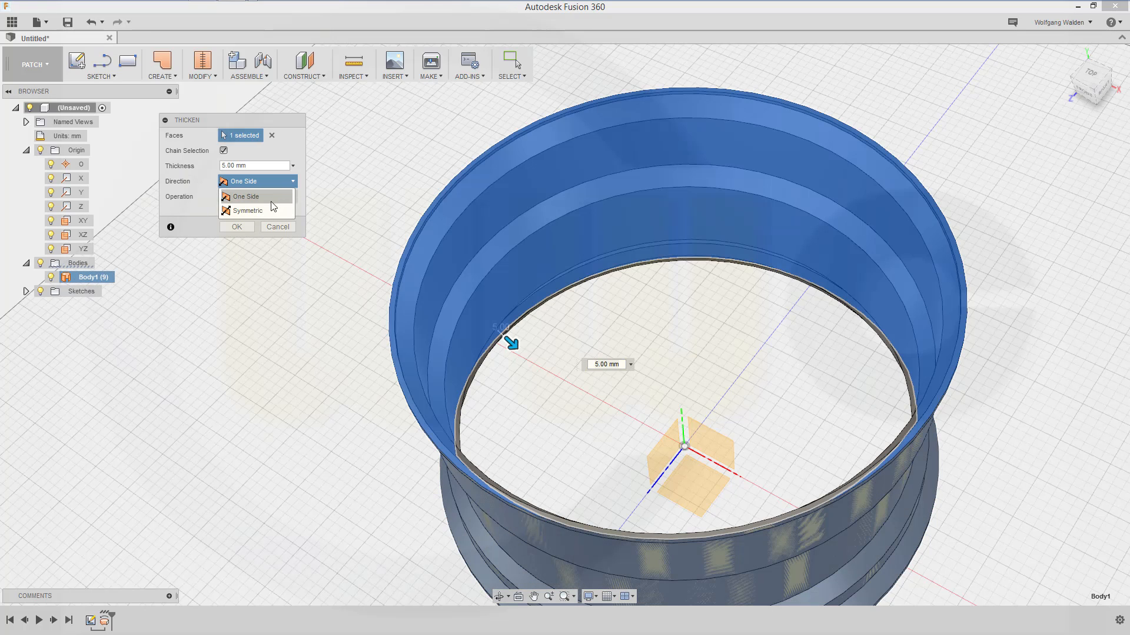
pyautogui.click(269, 197)
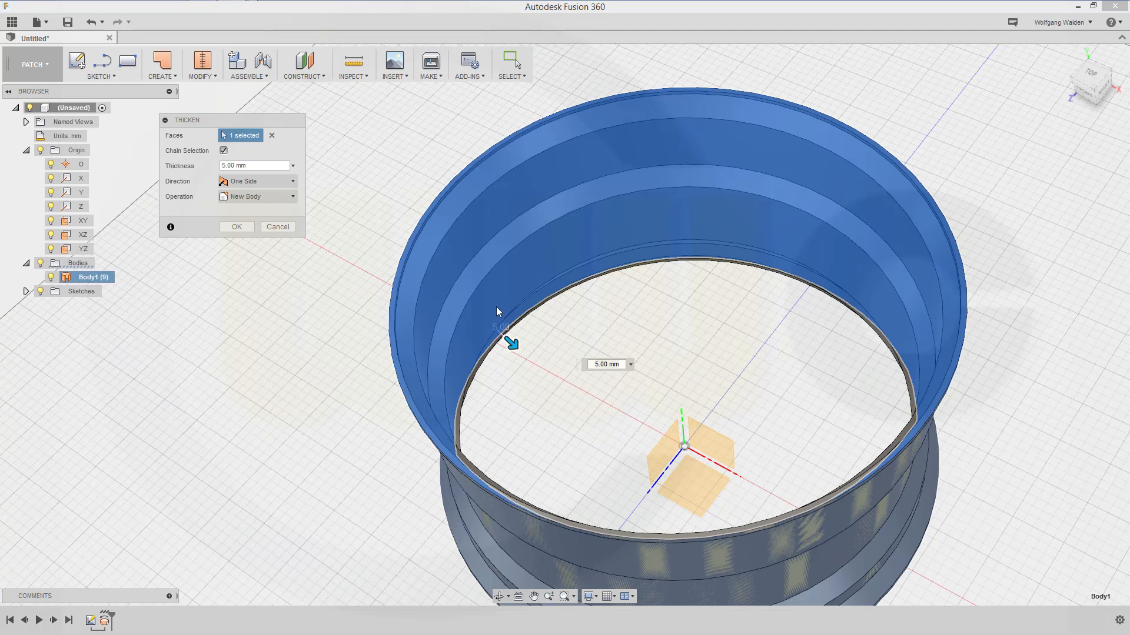
pyautogui.click(237, 227)
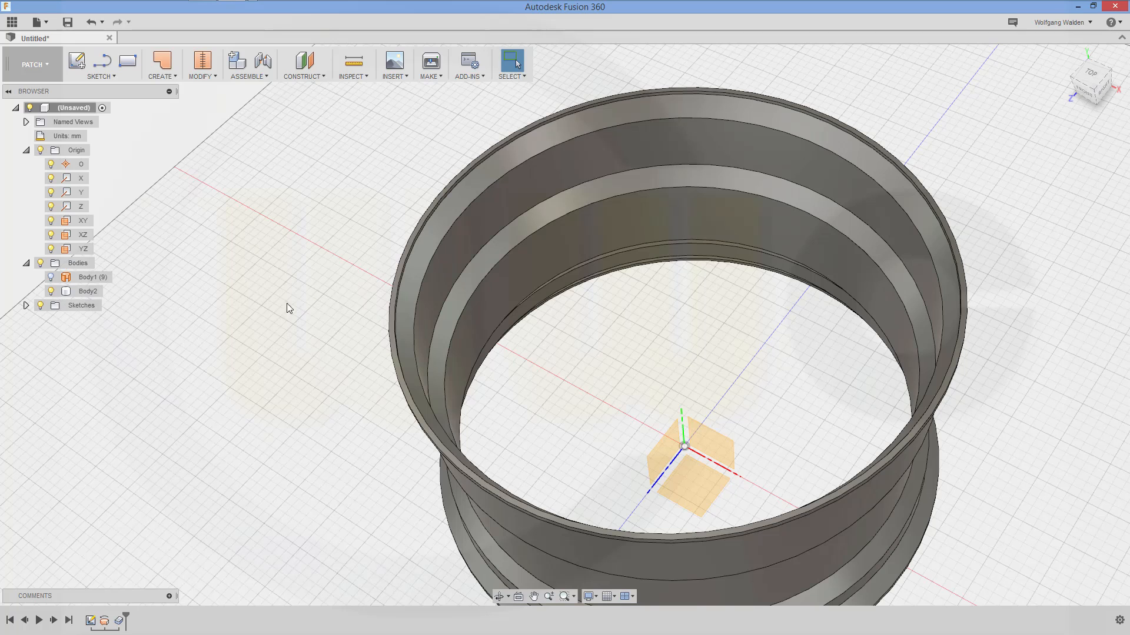
# Switch back to the Model workspace and start a new sketch on the XY plane
pyautogui.moveTo(235, 307); pyautogui.dragTo(223, 301, button='middle')
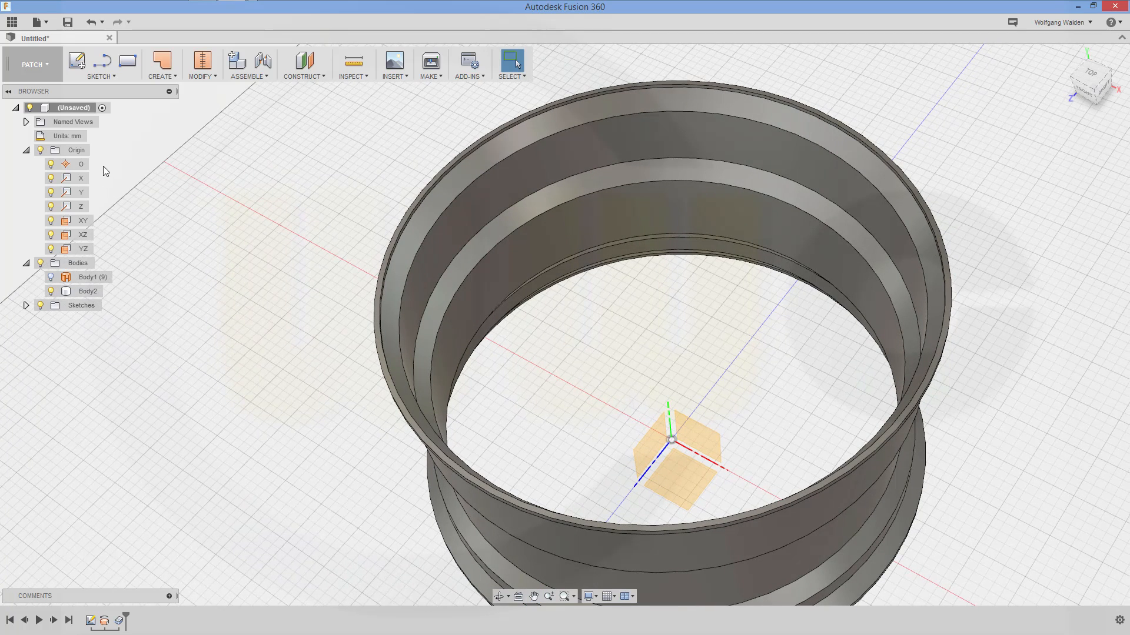
pyautogui.click(47, 65)
pyautogui.click(41, 84)
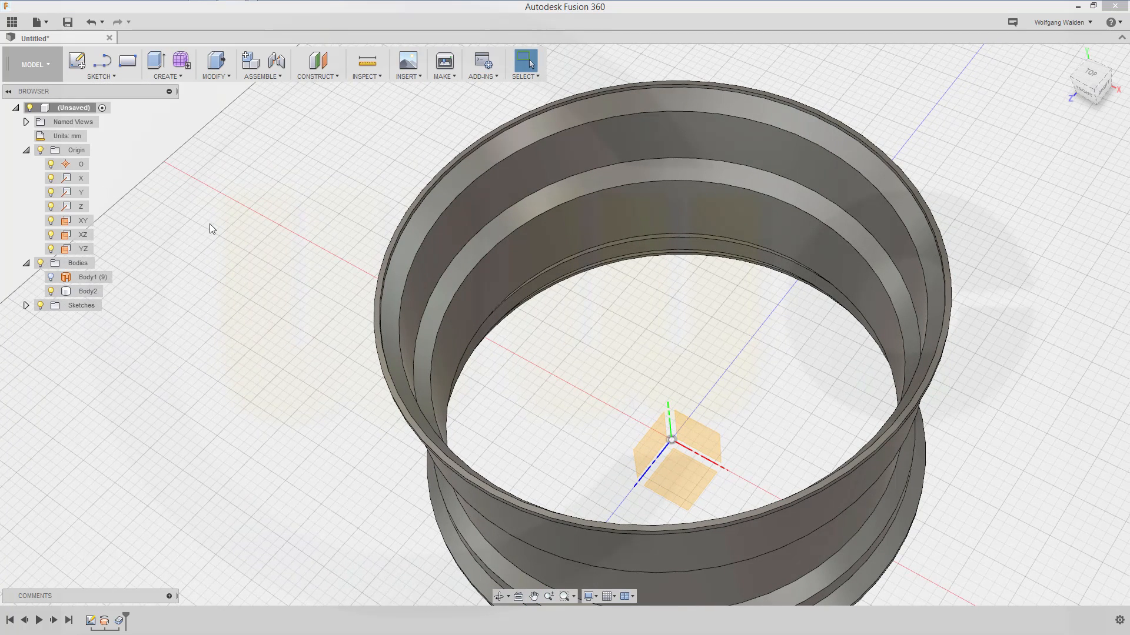
pyautogui.keyDown('shift'); pyautogui.moveTo(552, 399); pyautogui.dragTo(588, 380, button='middle'); pyautogui.keyUp('shift')
pyautogui.moveTo(595, 320); pyautogui.dragTo(522, 400, button='middle')
pyautogui.keyDown('shift'); pyautogui.moveTo(547, 349); pyautogui.dragTo(560, 370, button='middle'); pyautogui.keyUp('shift')
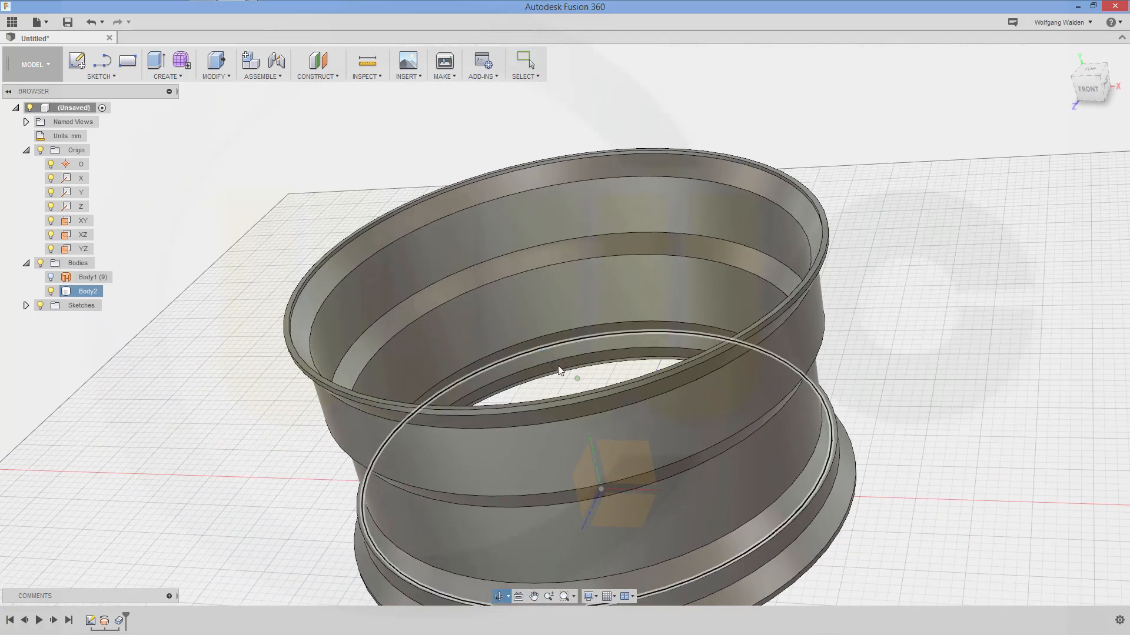
pyautogui.press('Escape')
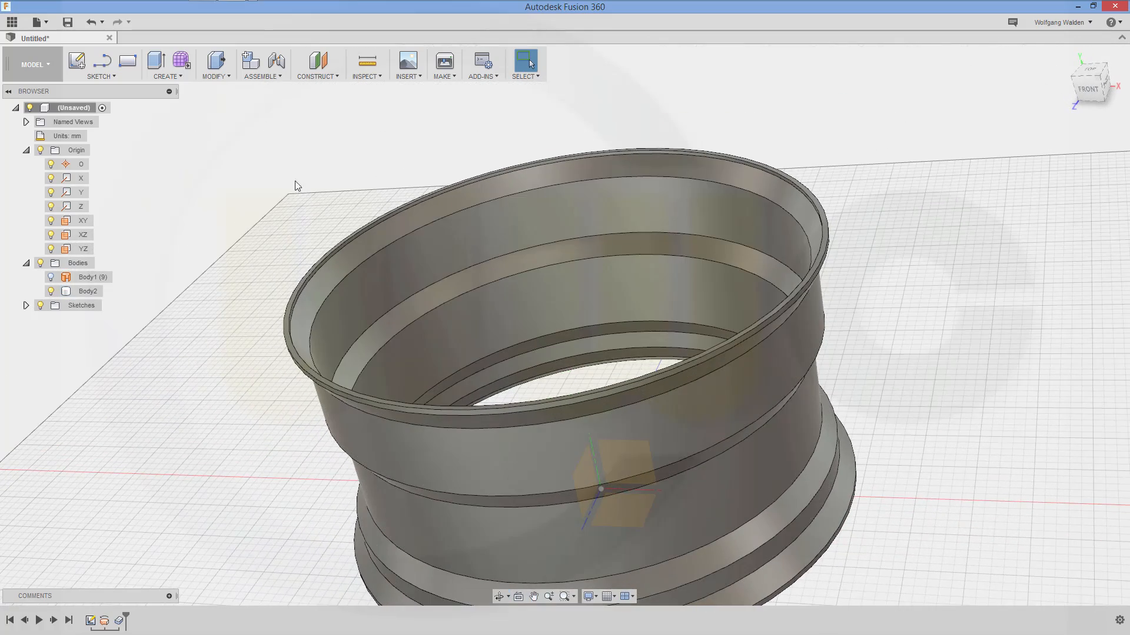
pyautogui.click(77, 61)
pyautogui.click(622, 456)
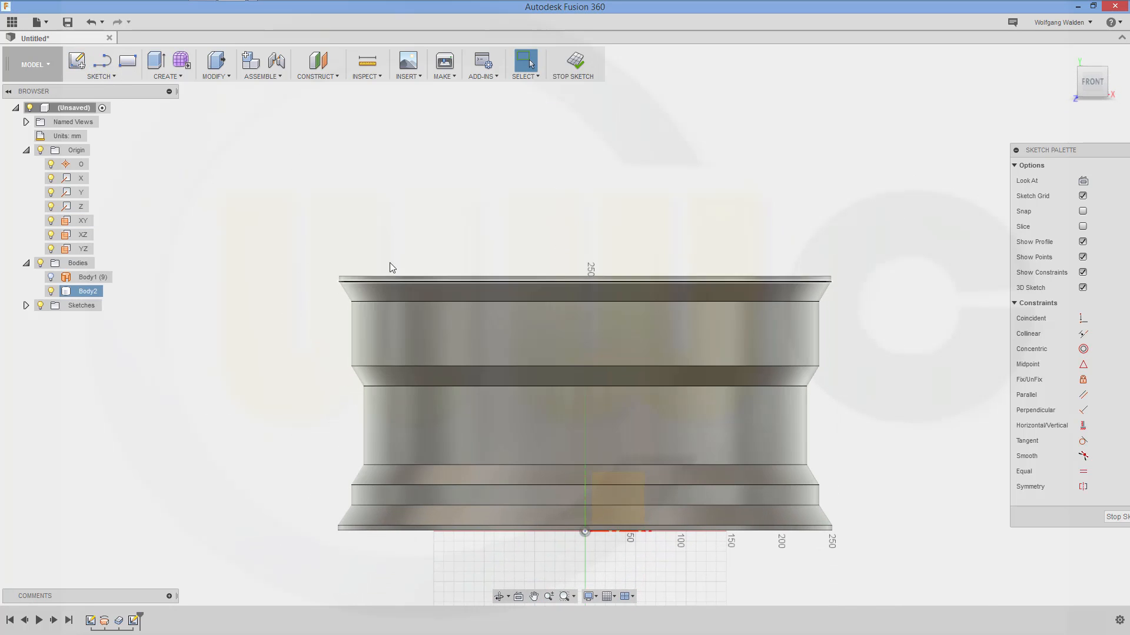
# Intersect the hidden surface body Body1 with the sketch plane to bring its section curves into the sketch
pyautogui.keyDown('shift'); pyautogui.moveTo(493, 202); pyautogui.dragTo(612, 238, button='middle'); pyautogui.keyUp('shift')
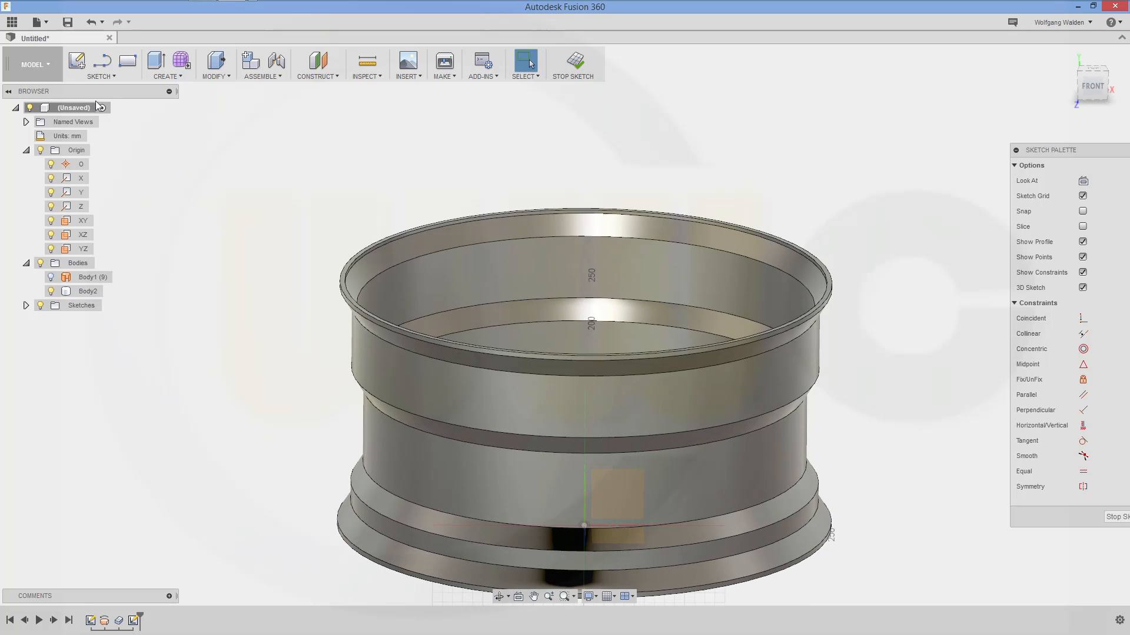
pyautogui.click(113, 74)
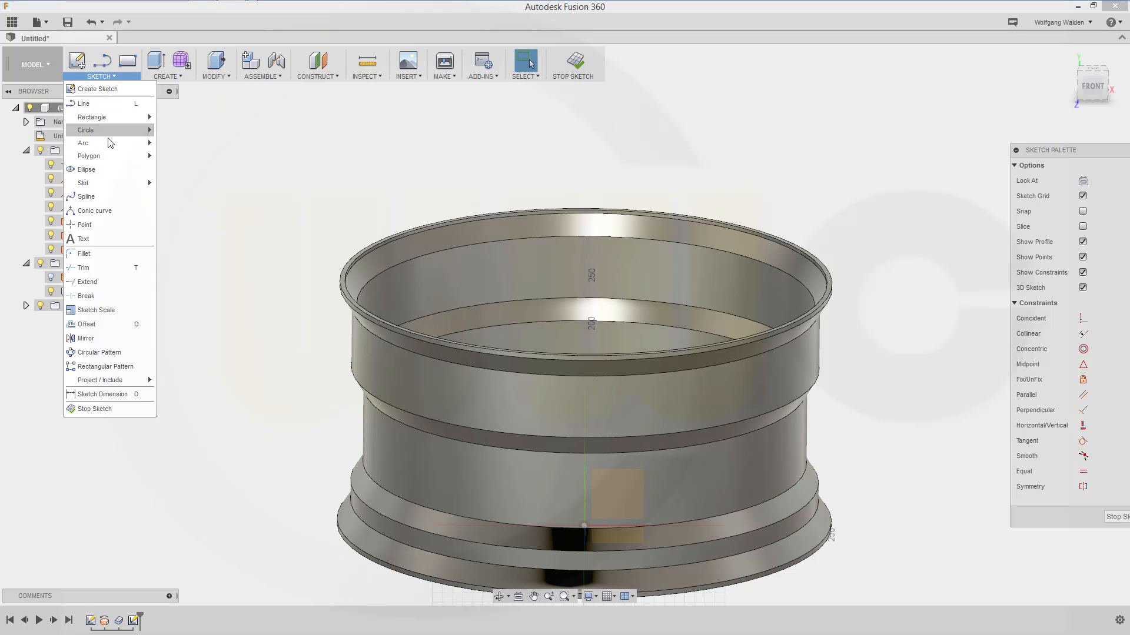
pyautogui.moveTo(121, 385)
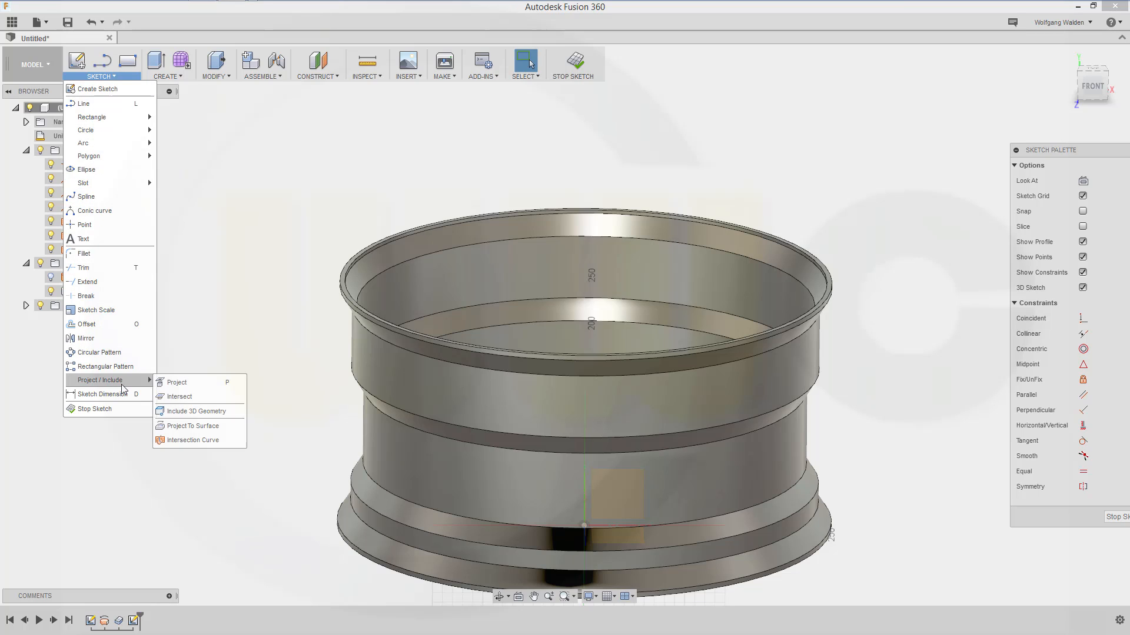
pyautogui.click(167, 398)
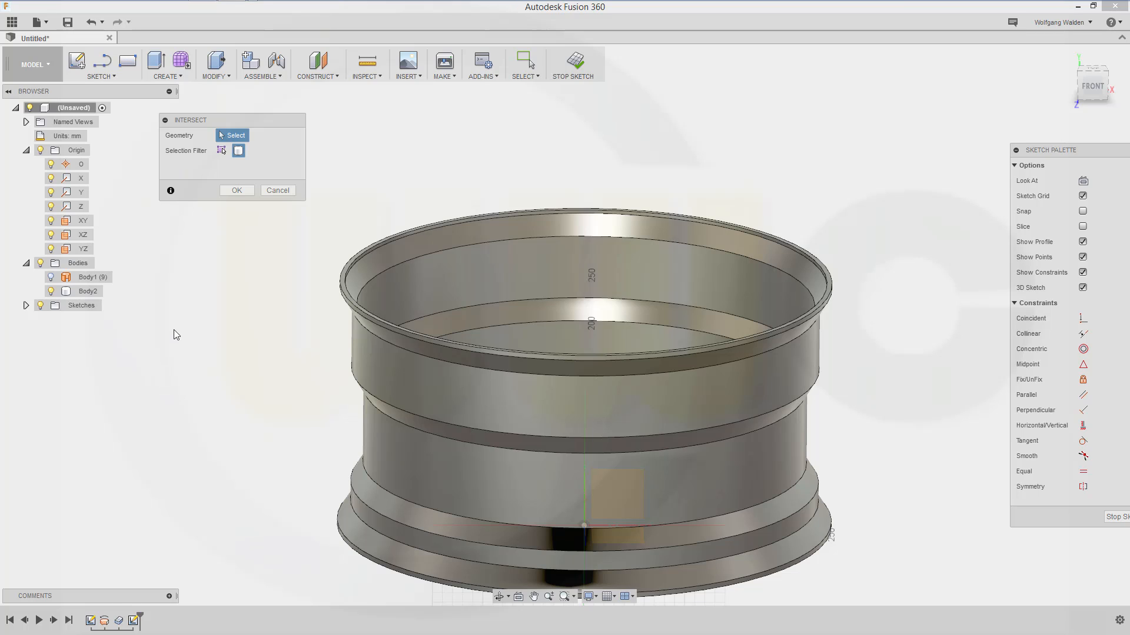
pyautogui.click(83, 280)
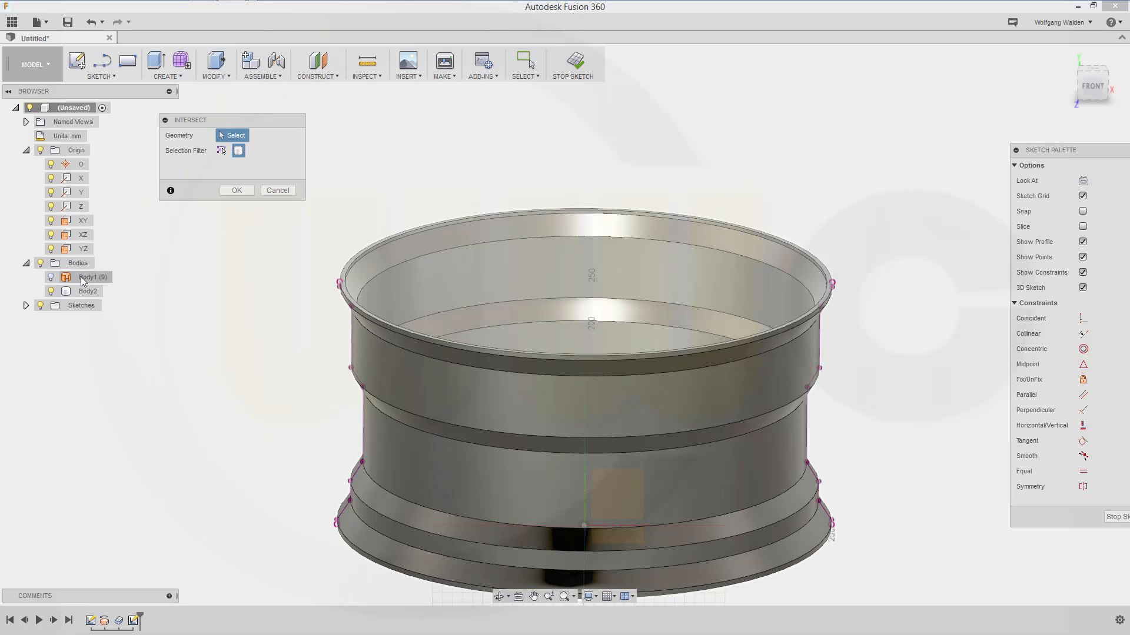
pyautogui.click(236, 190)
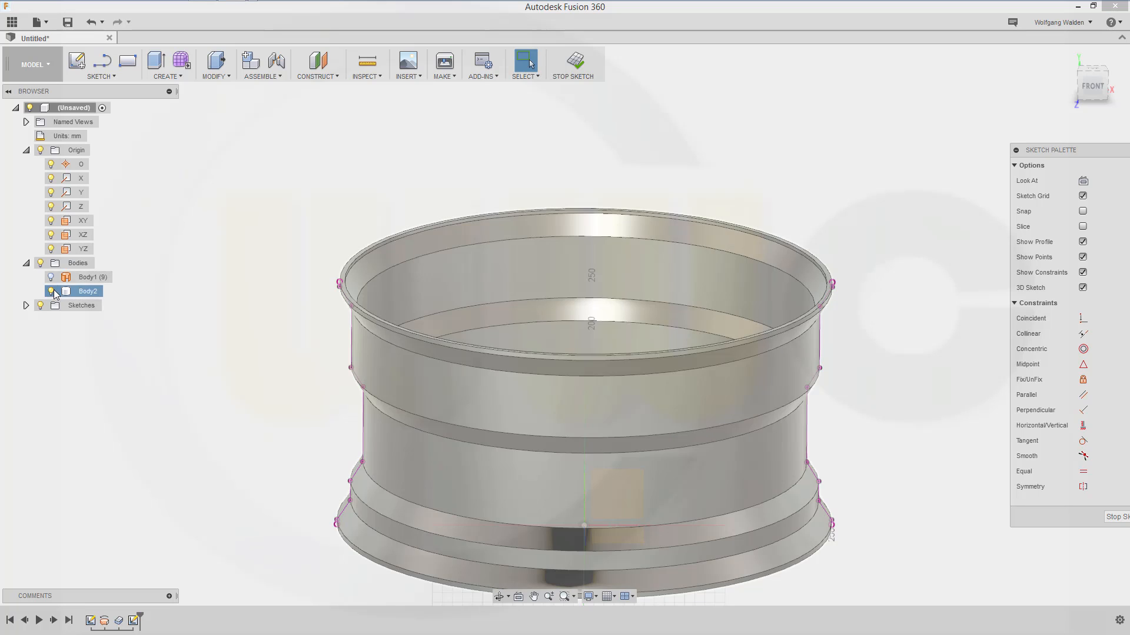
# Hide the solid Body2 and convert all intersected section curves on both sides to construction lines
pyautogui.click(53, 291)
pyautogui.moveTo(524, 373)
pyautogui.mouseDown(button='middle')
pyautogui.moveTo(537, 272)
pyautogui.moveTo(486, 322)
pyautogui.mouseUp(button='middle')
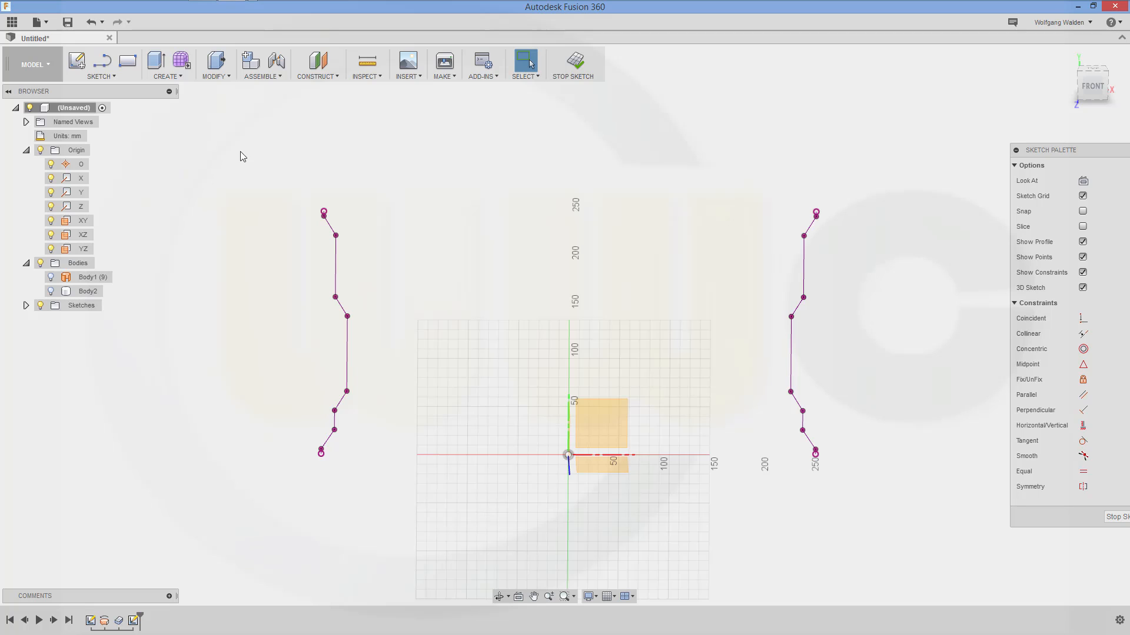
pyautogui.moveTo(926, 525)
pyautogui.mouseDown()
pyautogui.moveTo(483, 228)
pyautogui.moveTo(246, 161)
pyautogui.mouseUp()
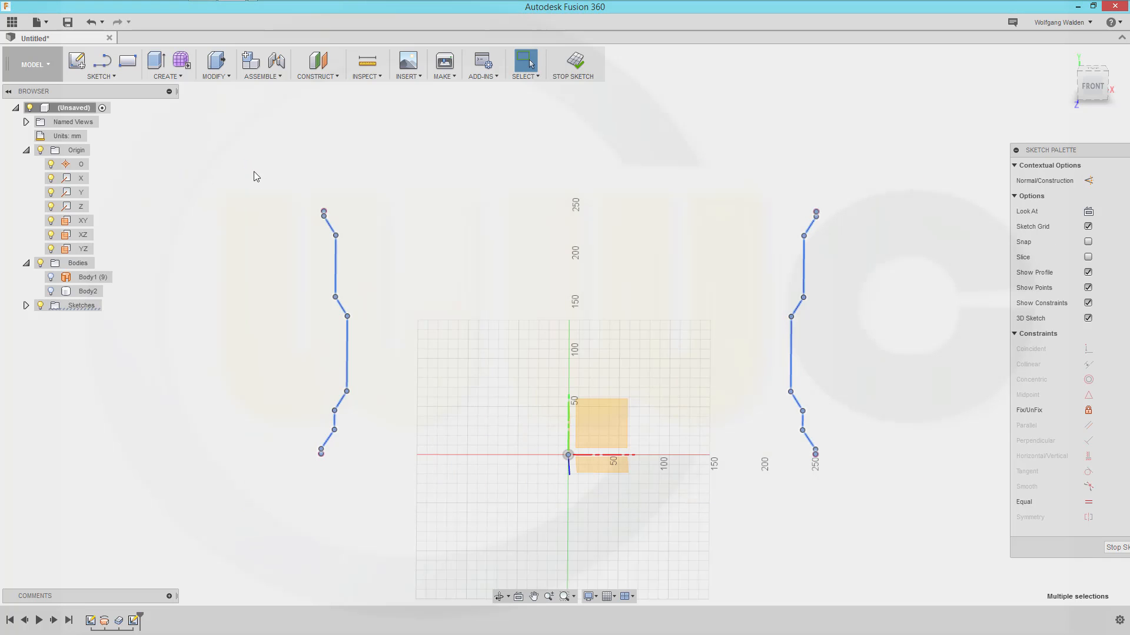
pyautogui.rightClick(337, 270)
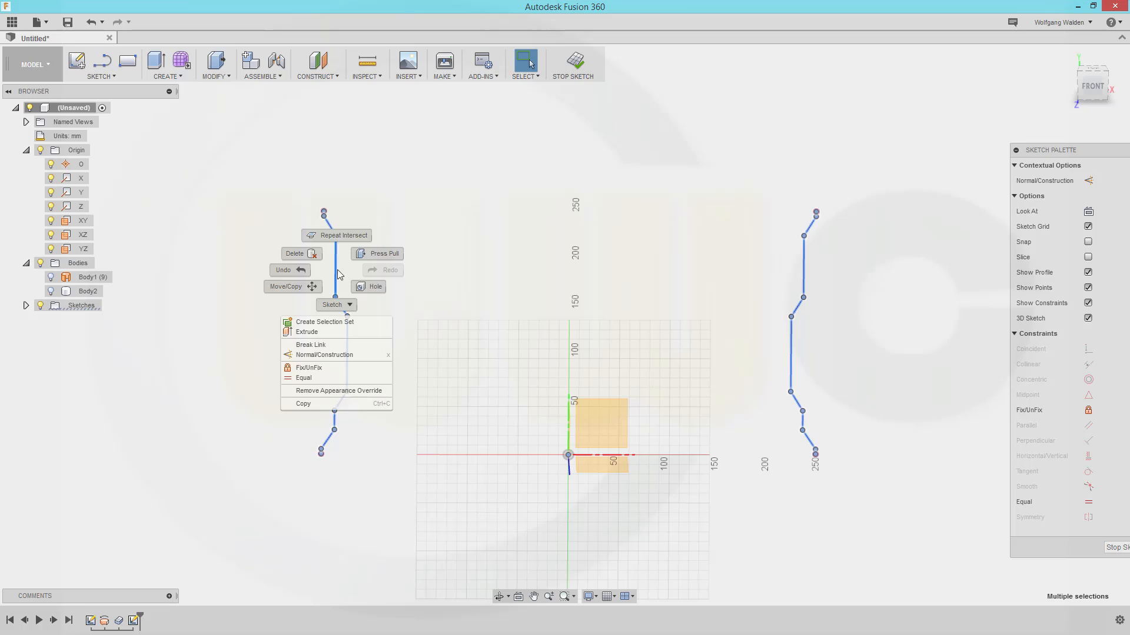
pyautogui.click(323, 353)
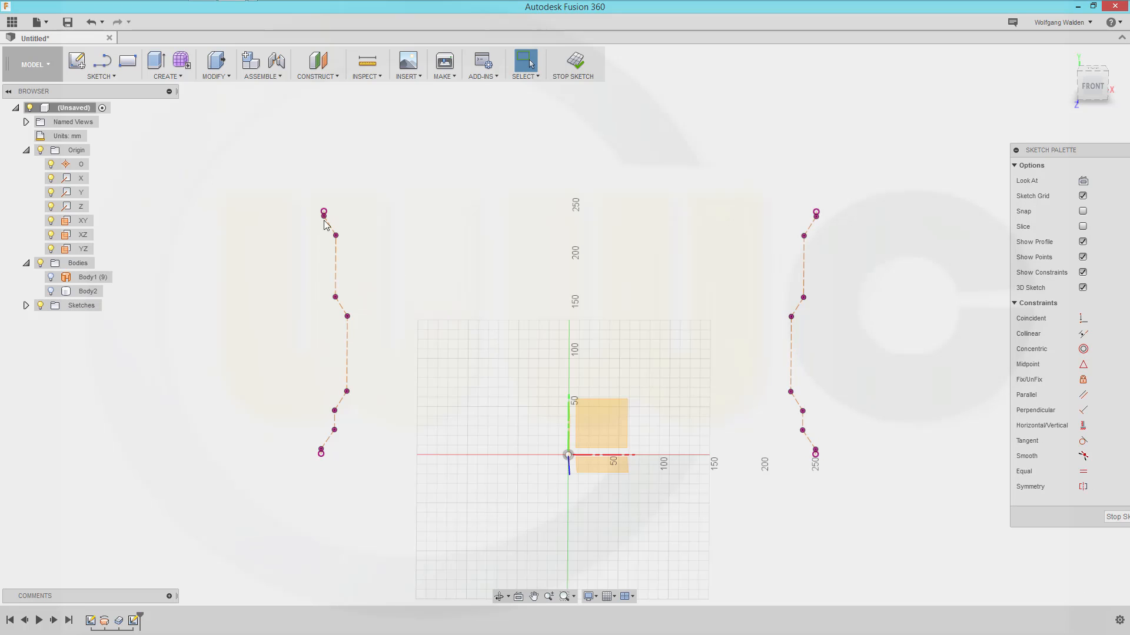
# Convert the upper four segments of the right-hand section curve from construction back to normal lines
pyautogui.moveTo(533, 379); pyautogui.dragTo(484, 376)
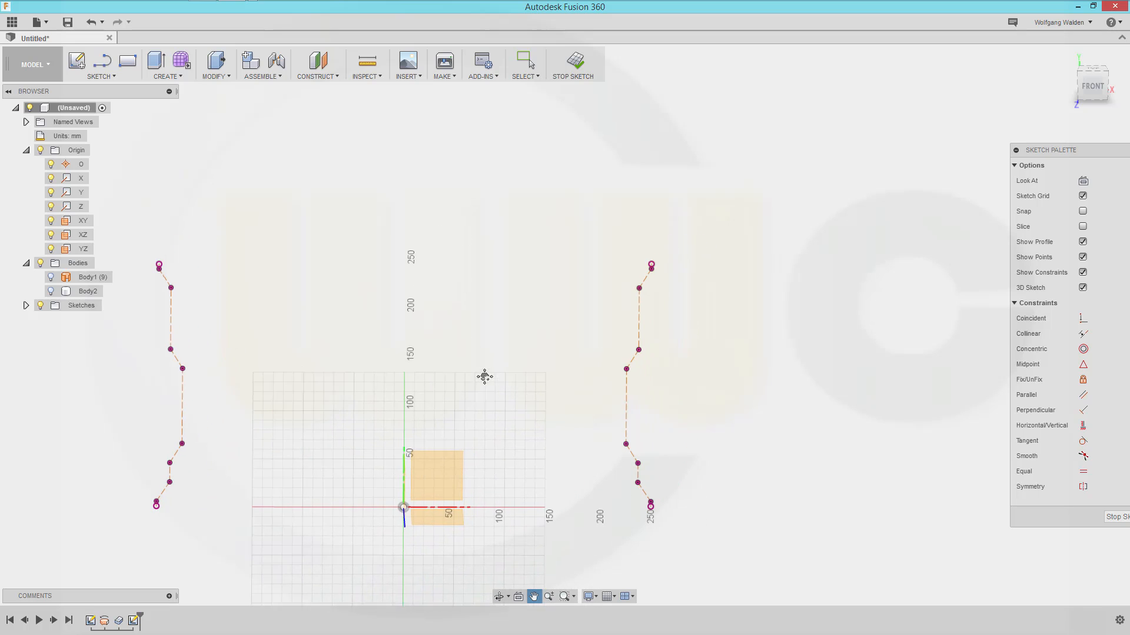
pyautogui.press('Escape')
pyautogui.scroll(3, 694, 327)
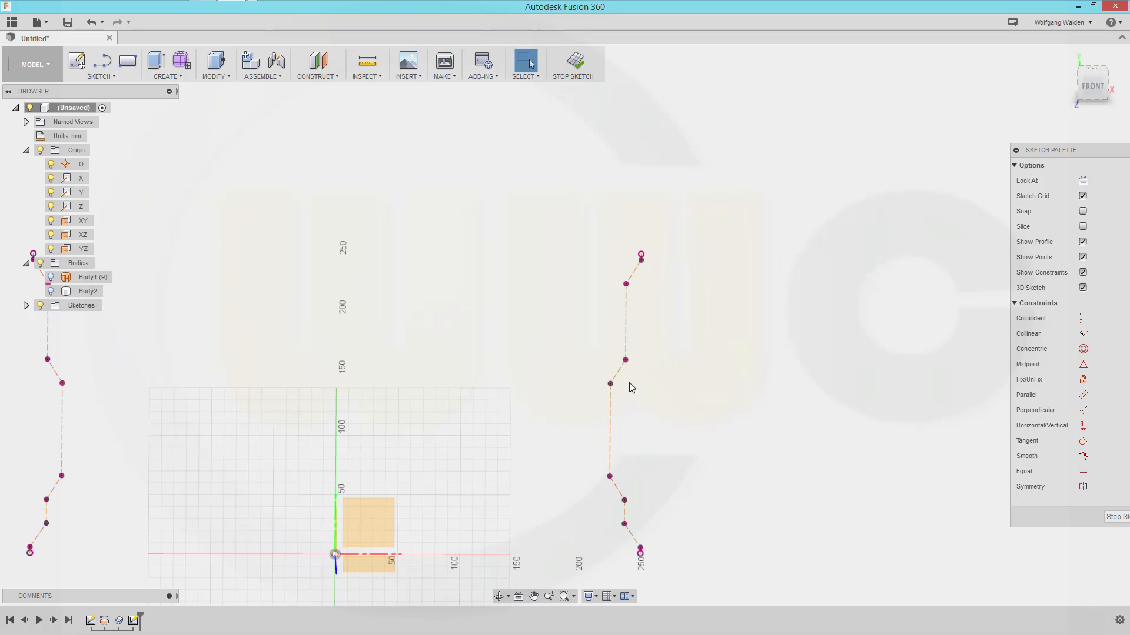
pyautogui.click(617, 372)
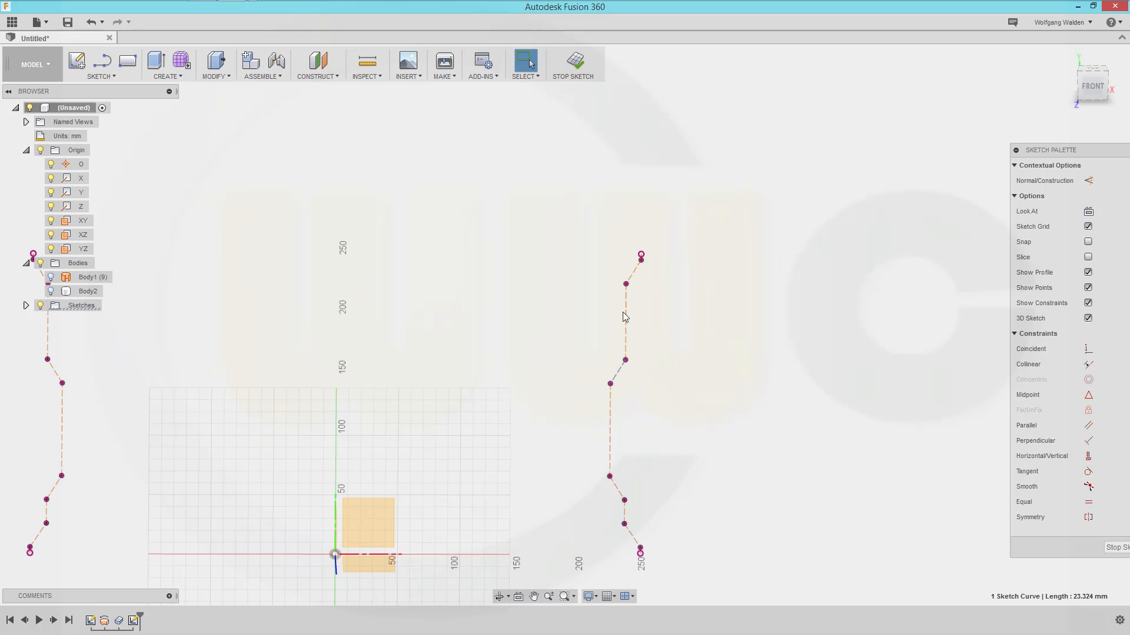
pyautogui.click(624, 316)
pyautogui.moveTo(659, 378)
pyautogui.mouseDown()
pyautogui.moveTo(581, 296)
pyautogui.moveTo(572, 202)
pyautogui.moveTo(569, 263)
pyautogui.mouseUp()
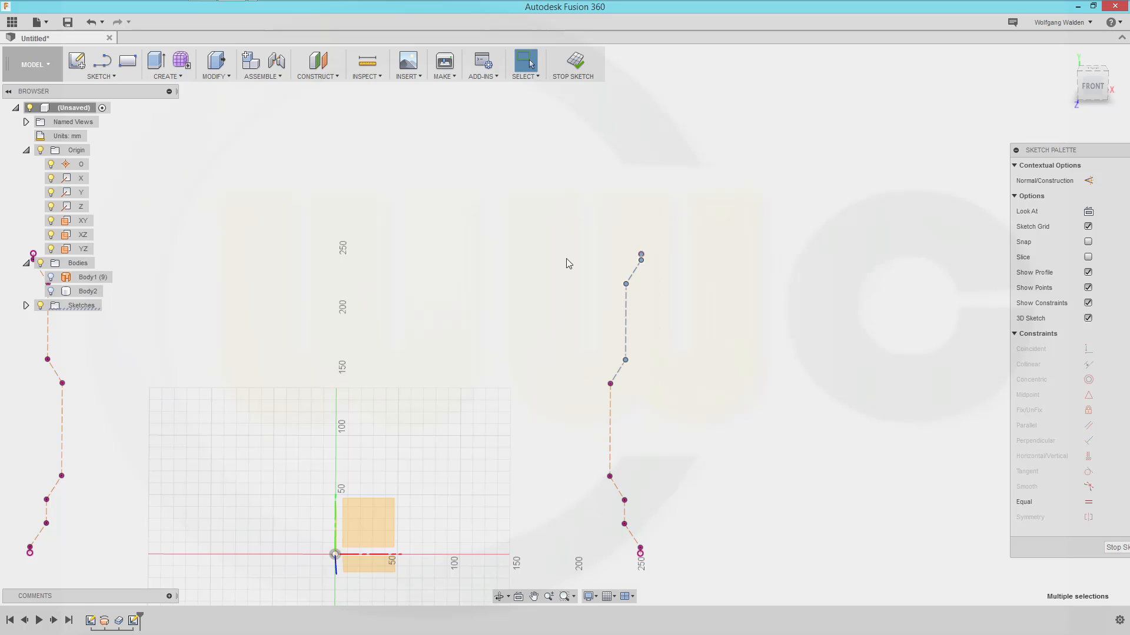
pyautogui.rightClick(624, 317)
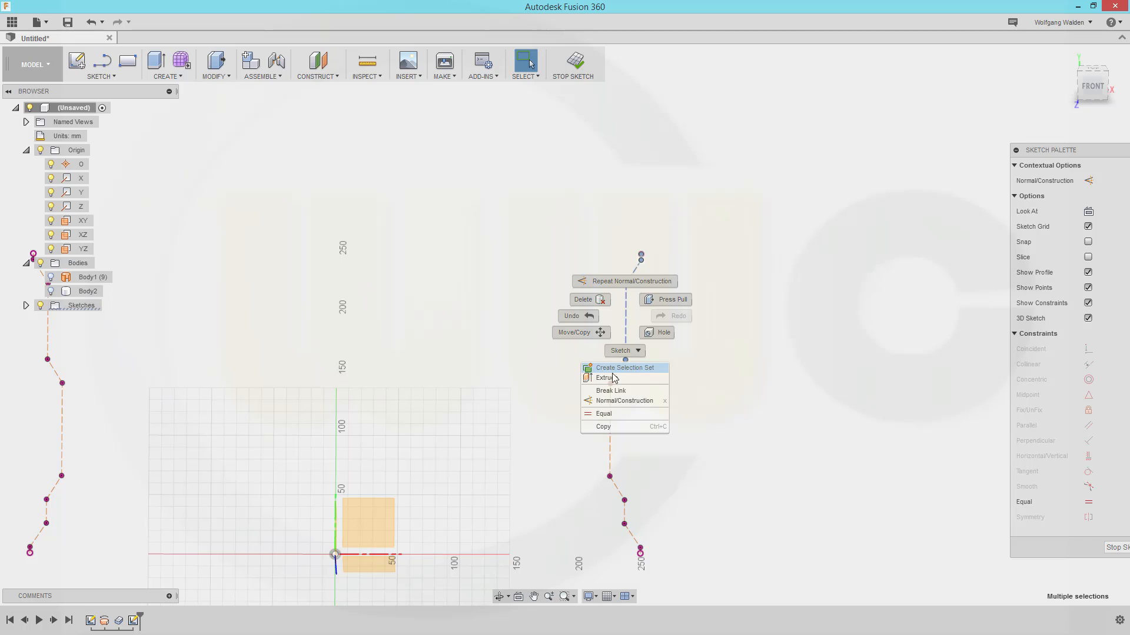
pyautogui.click(608, 402)
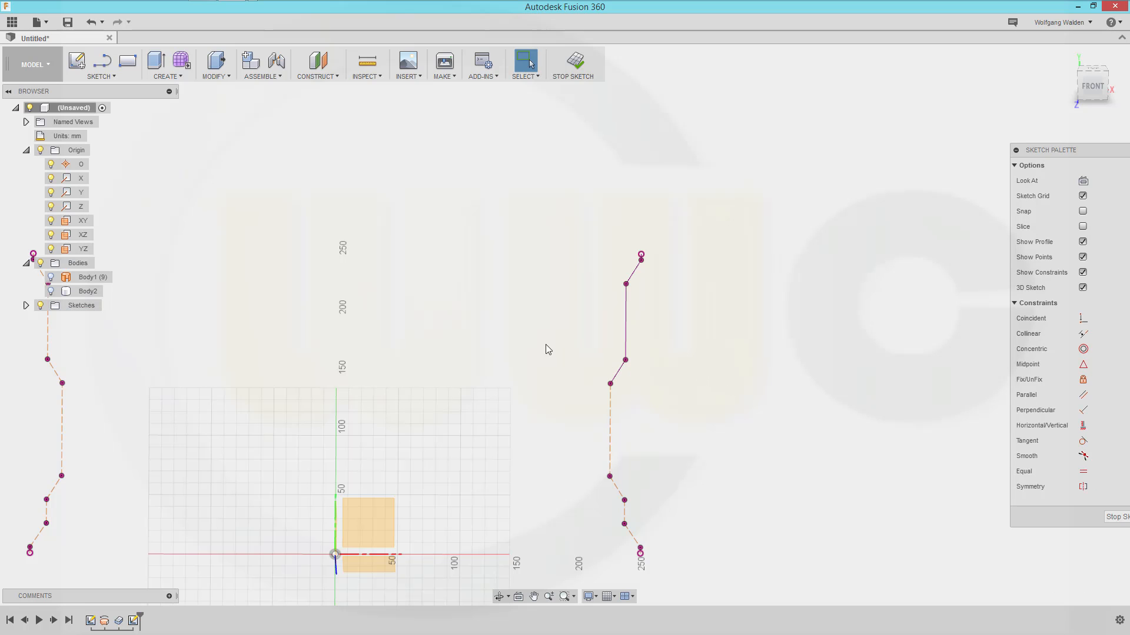
# Draw a vertical line from the origin along the Y axis, ending above the tops of the section curves
pyautogui.moveTo(547, 349)
pyautogui.mouseDown(button='middle')
pyautogui.moveTo(701, 288)
pyautogui.moveTo(699, 330)
pyautogui.mouseUp(button='middle')
pyautogui.scroll(-1, 602, 393)
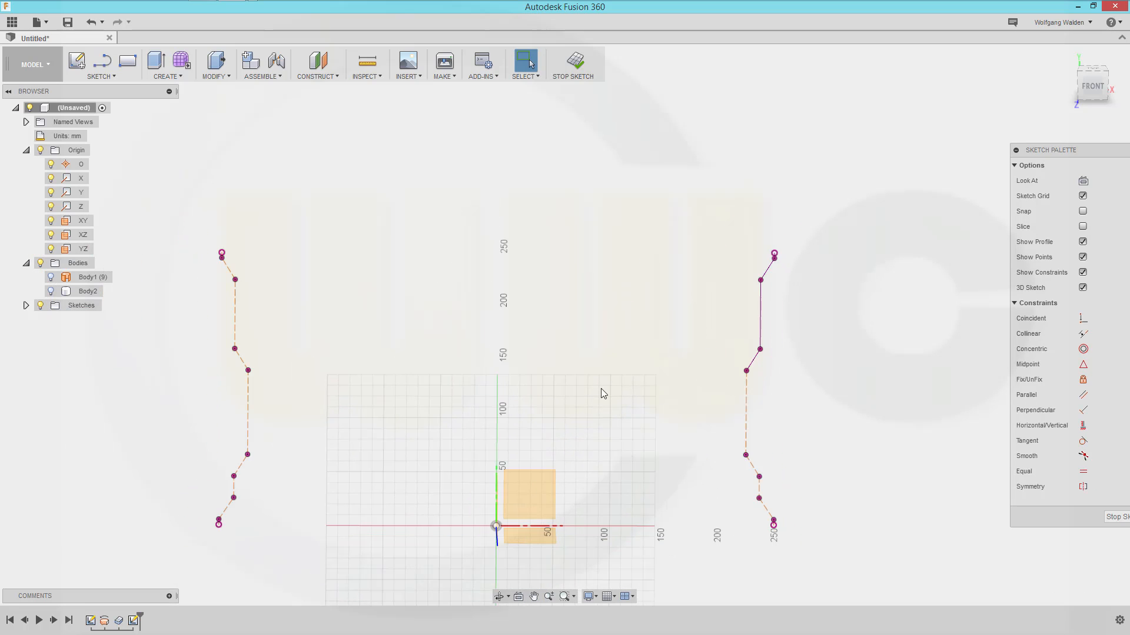
pyautogui.scroll(1, 602, 390)
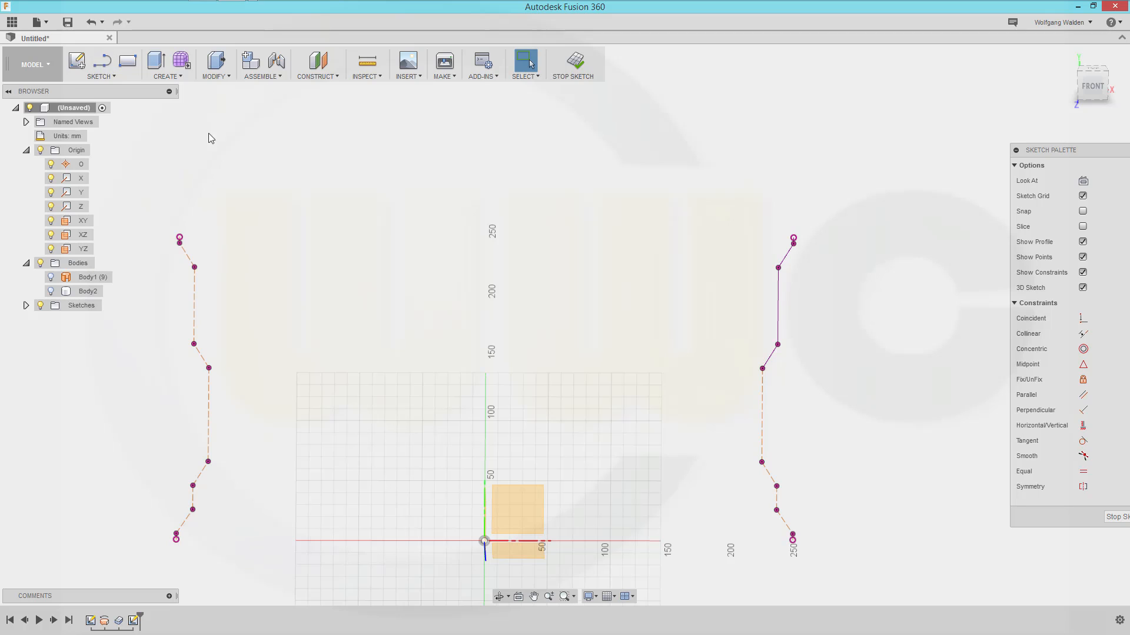
pyautogui.press('l')
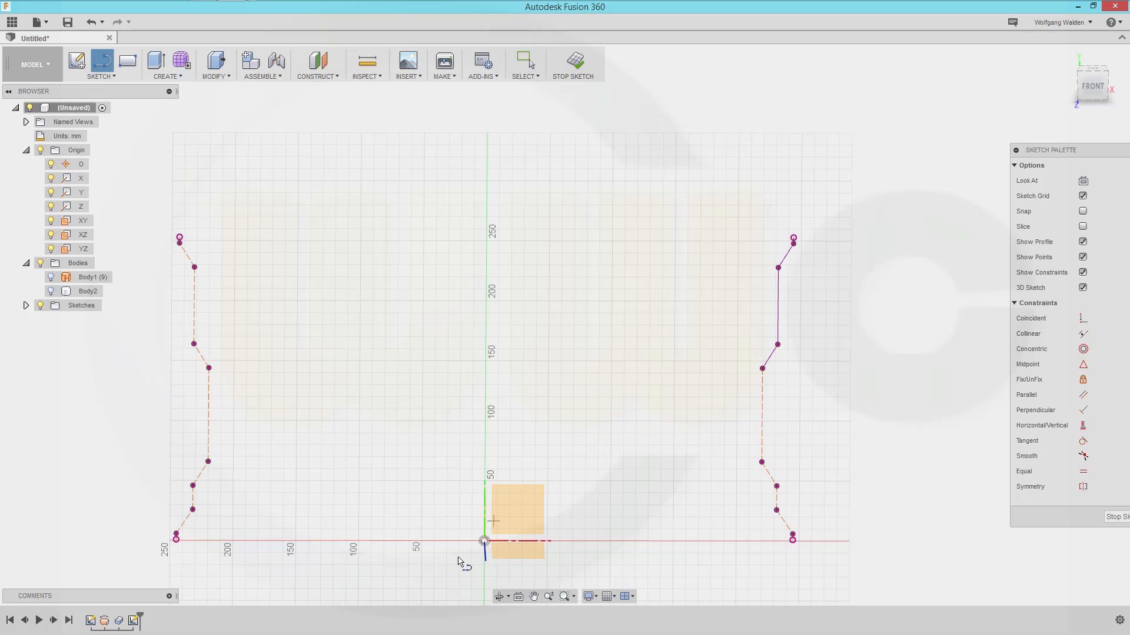
pyautogui.click(484, 541)
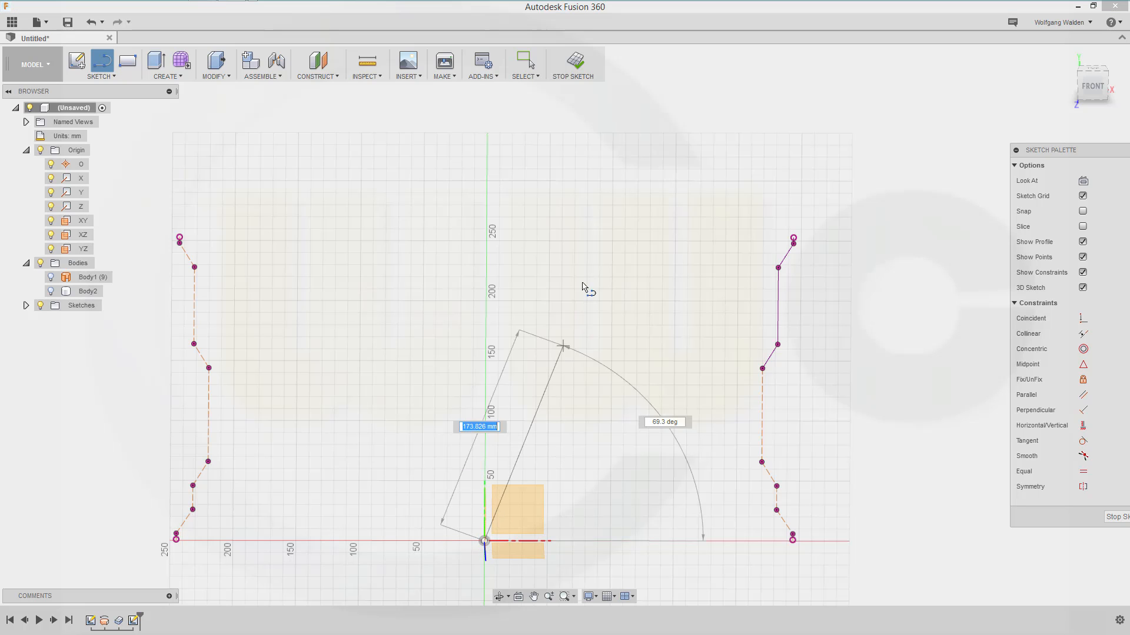
pyautogui.click(486, 207)
pyautogui.press('Escape')
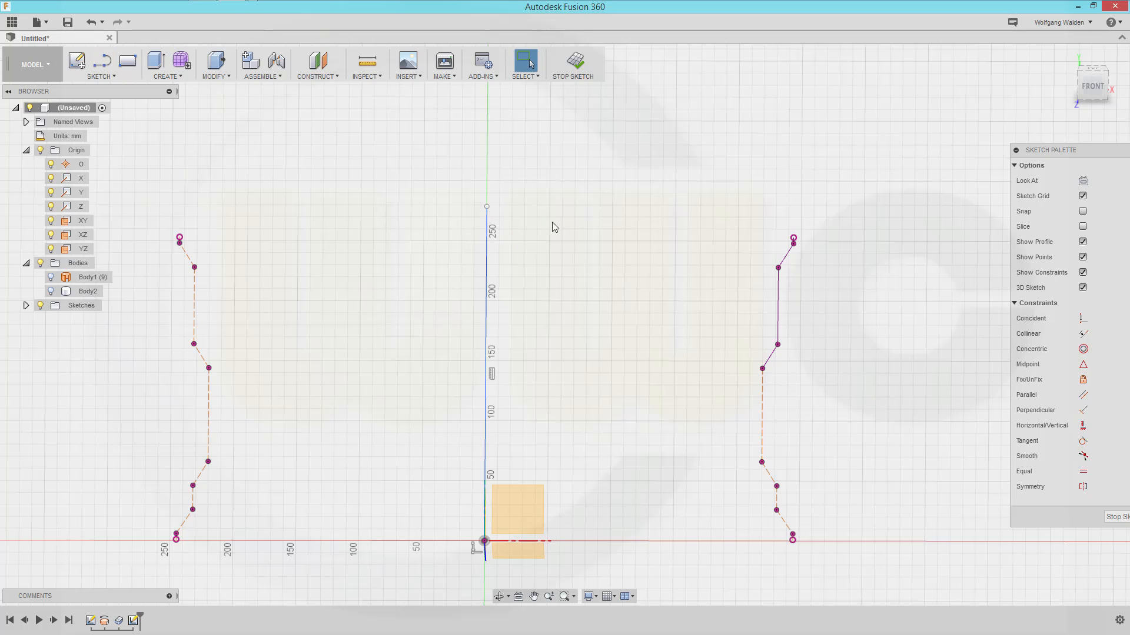
# Draw a horizontal line about 91 mm long crossing the vertical centre line below its midpoint
pyautogui.moveTo(580, 386); pyautogui.dragTo(565, 401, button='middle')
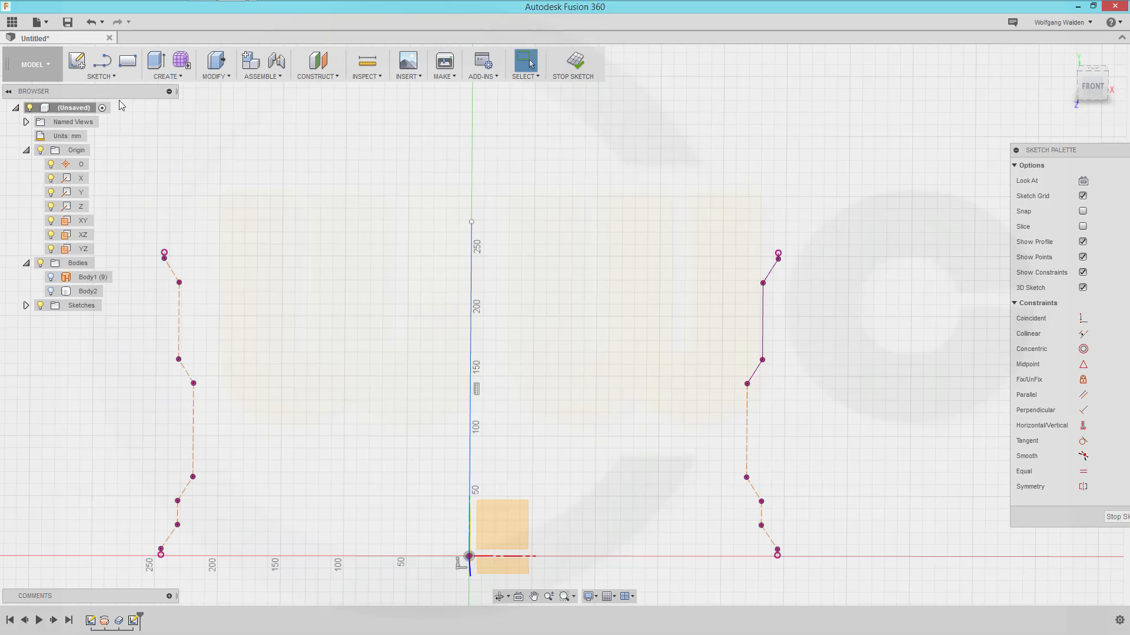
pyautogui.press('l')
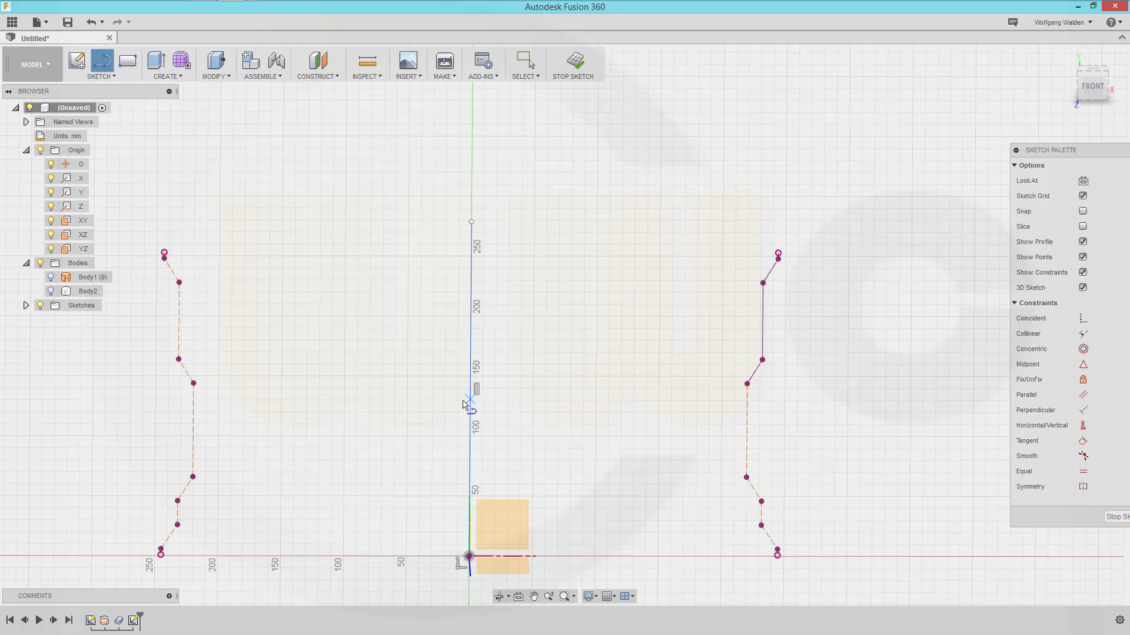
pyautogui.click(435, 400)
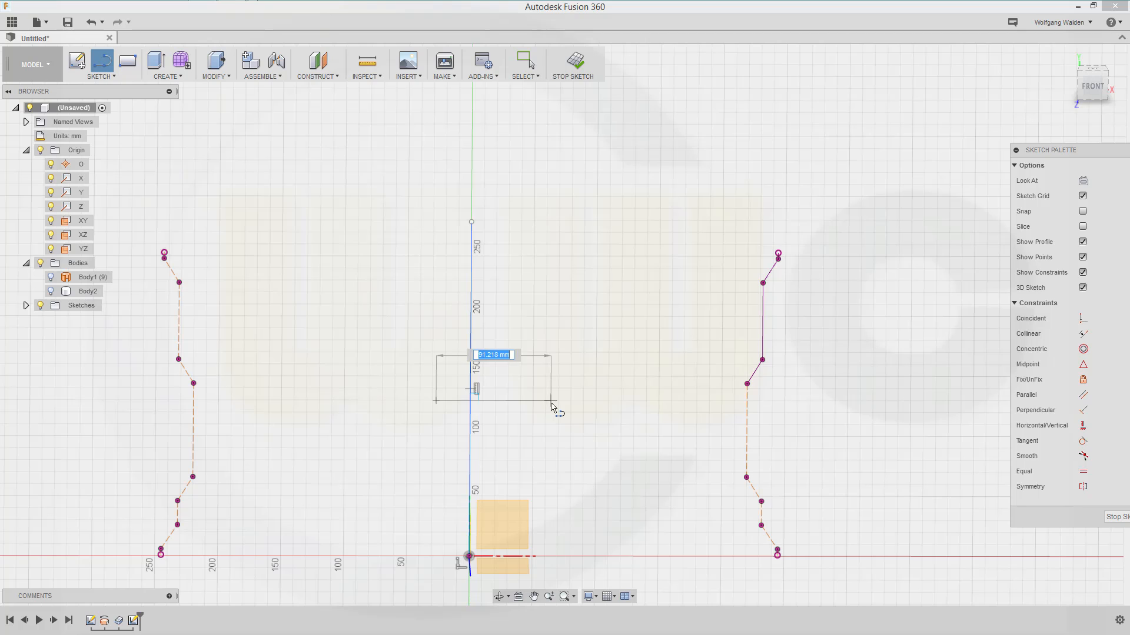
pyautogui.click(551, 401)
pyautogui.press('Escape')
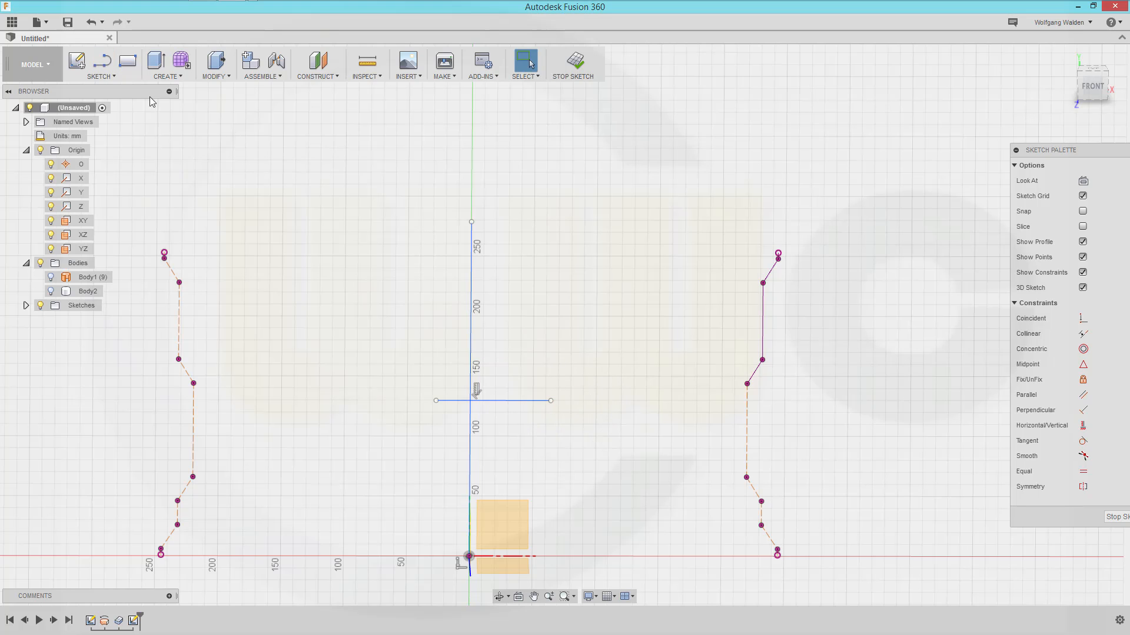
# Draw a five-point spline from the top end of the right section curve, arching over and down to the vertical centre line
pyautogui.click(117, 79)
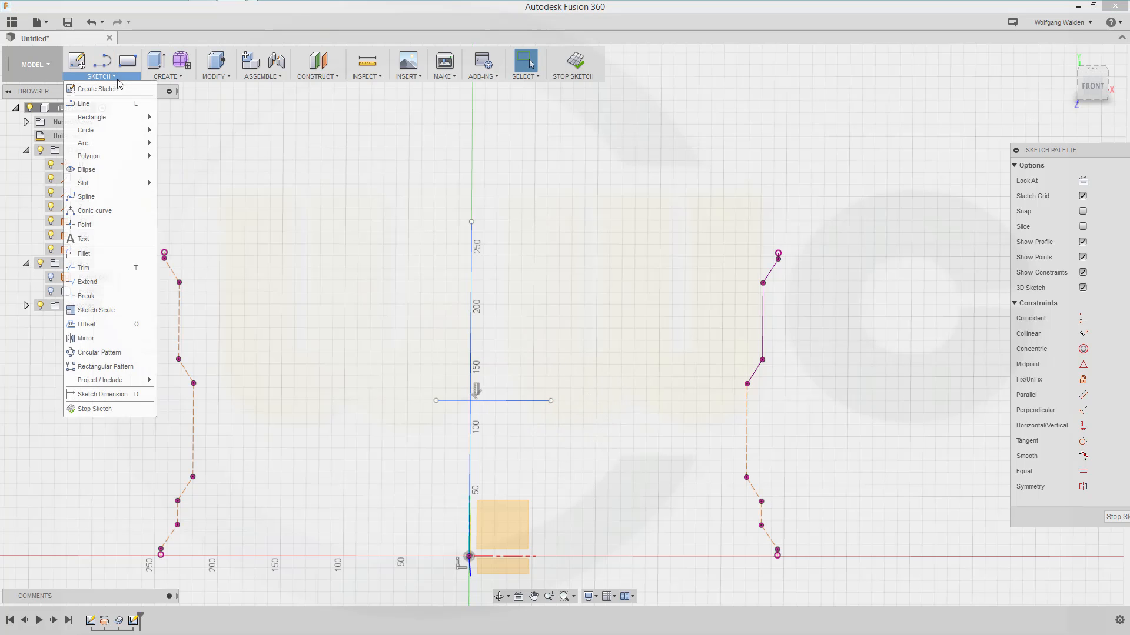
pyautogui.click(88, 202)
pyautogui.scroll(5, 782, 265)
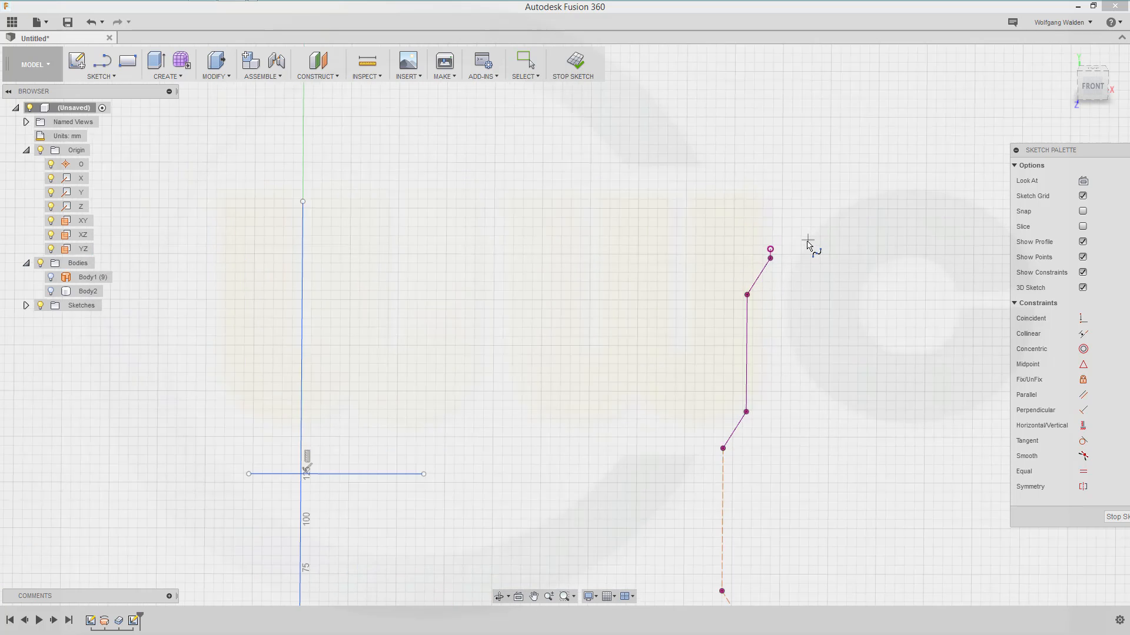
pyautogui.click(761, 251)
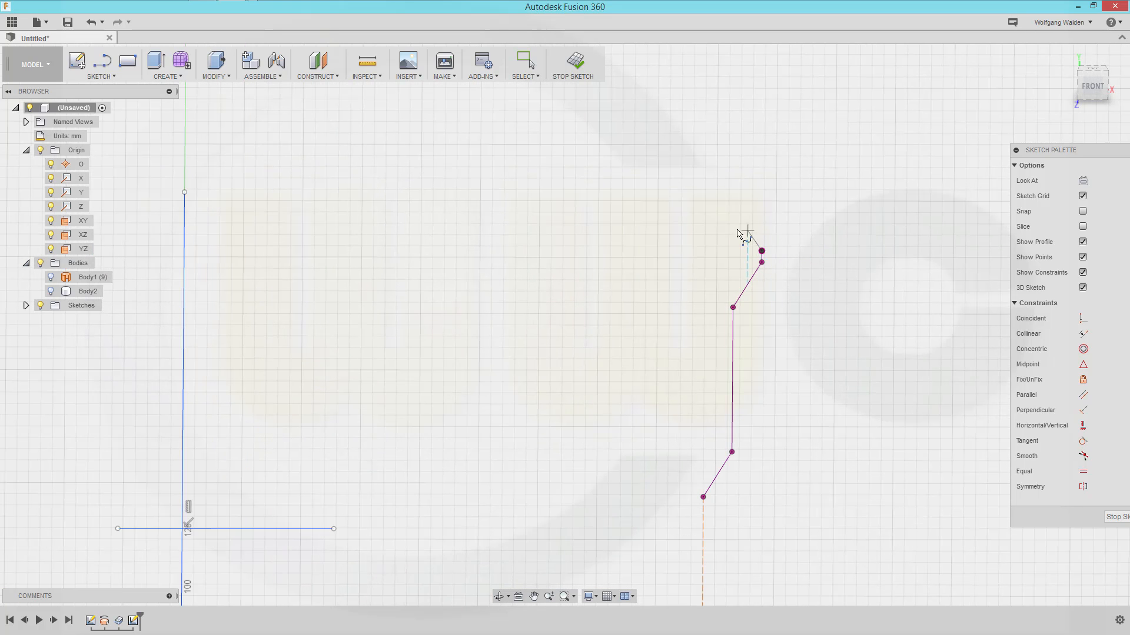
pyautogui.click(637, 207)
pyautogui.click(464, 208)
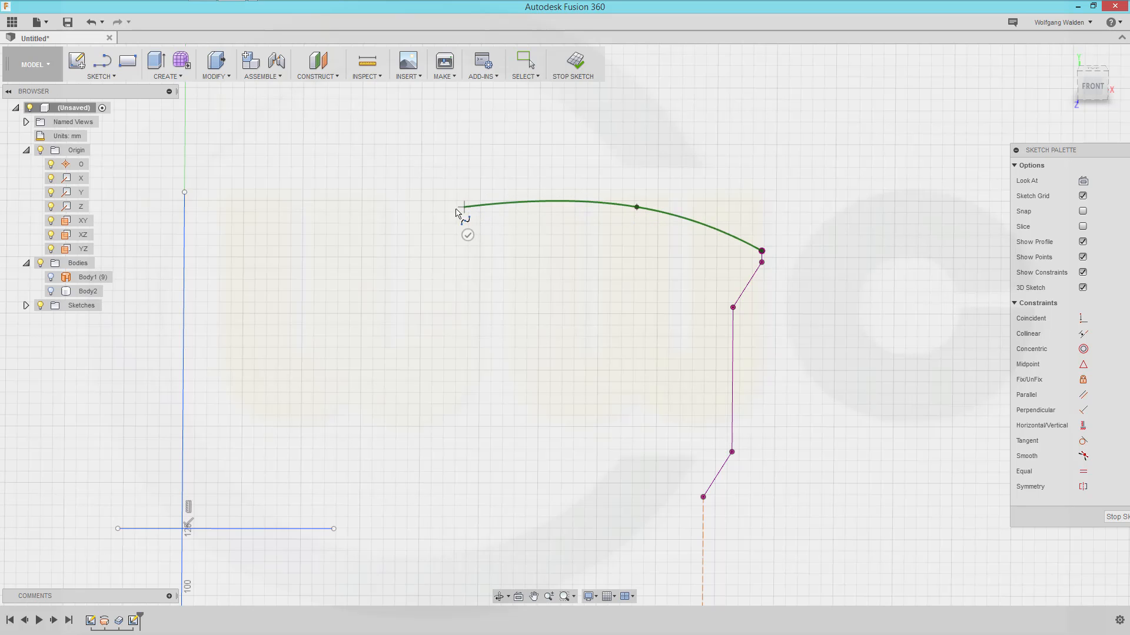
pyautogui.click(317, 274)
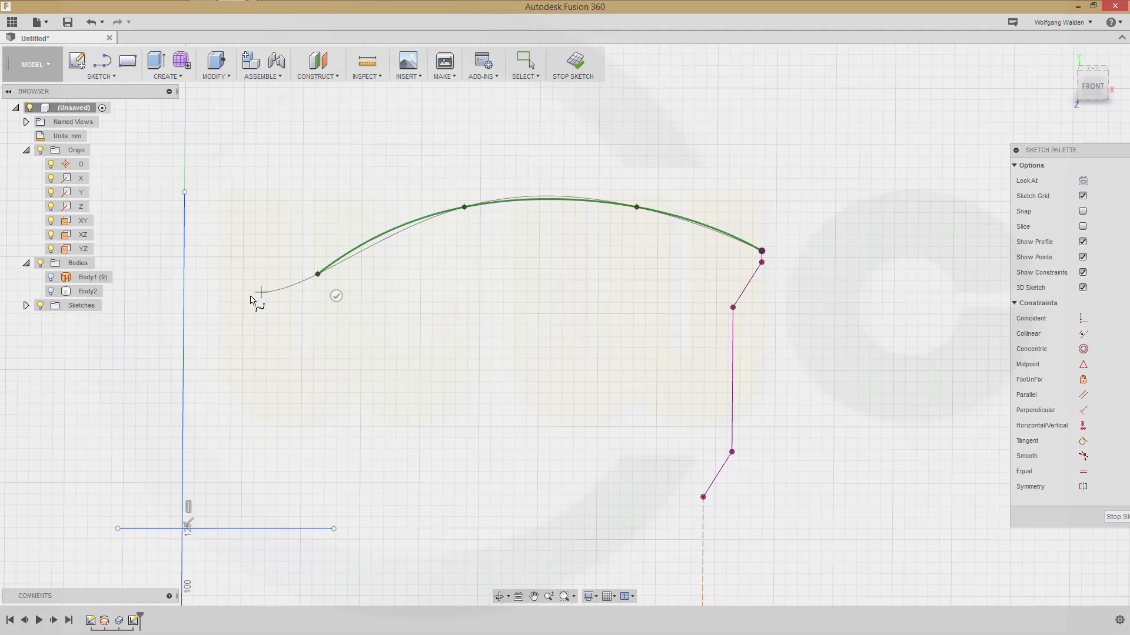
pyautogui.click(185, 312)
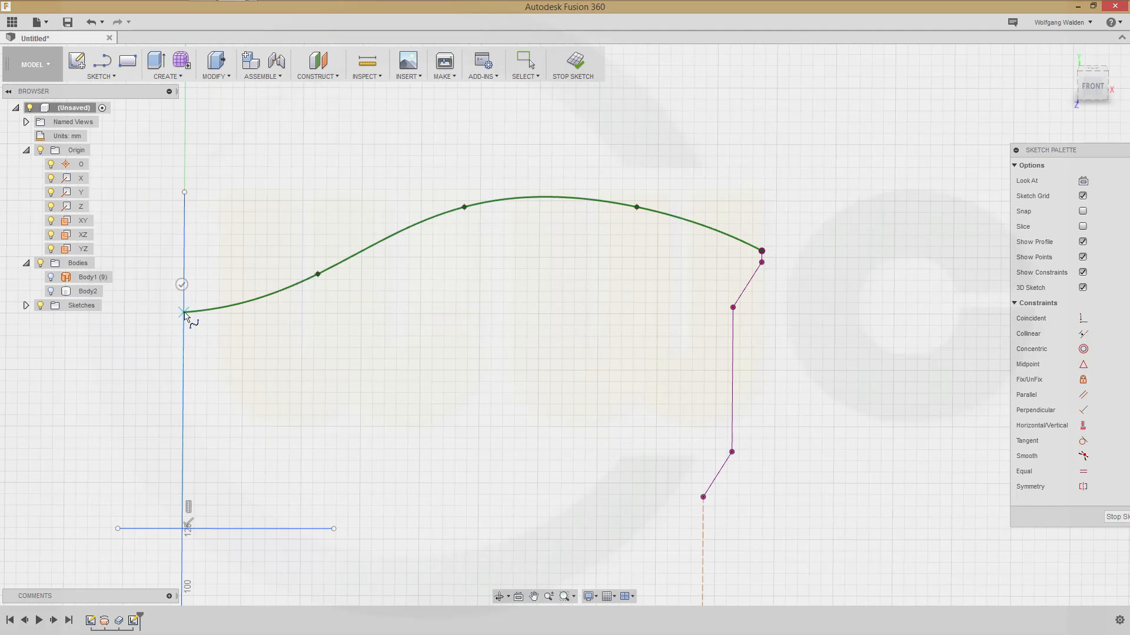
pyautogui.click(182, 286)
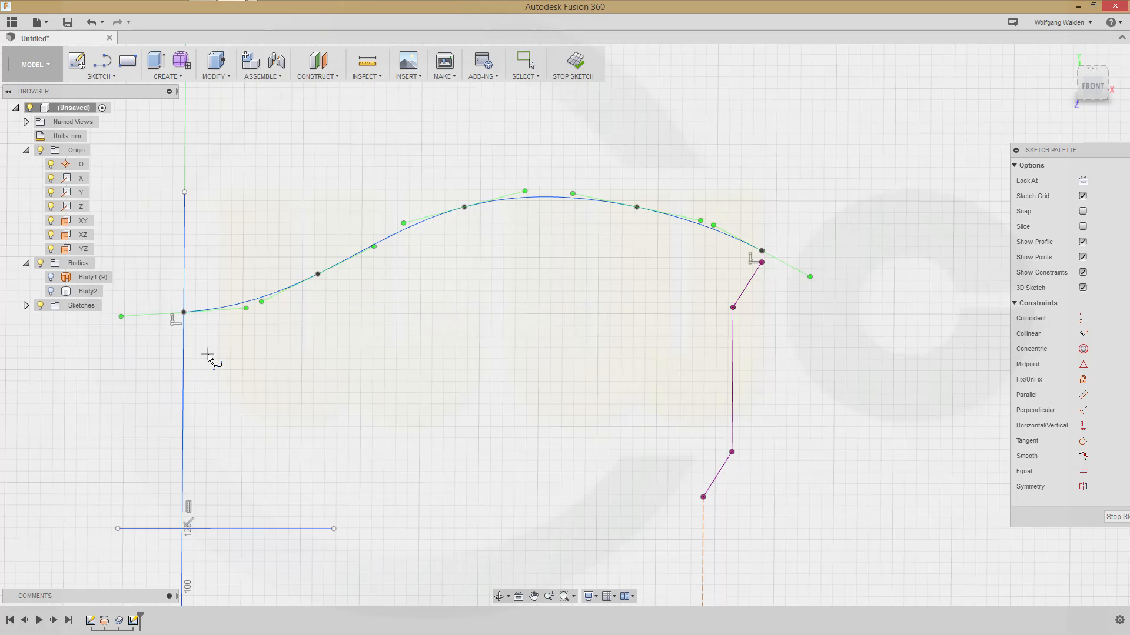
pyautogui.press('Escape')
# Adjust the spline's tangent handle at the vertical centre line and constrain it to horizontal
pyautogui.click(239, 308)
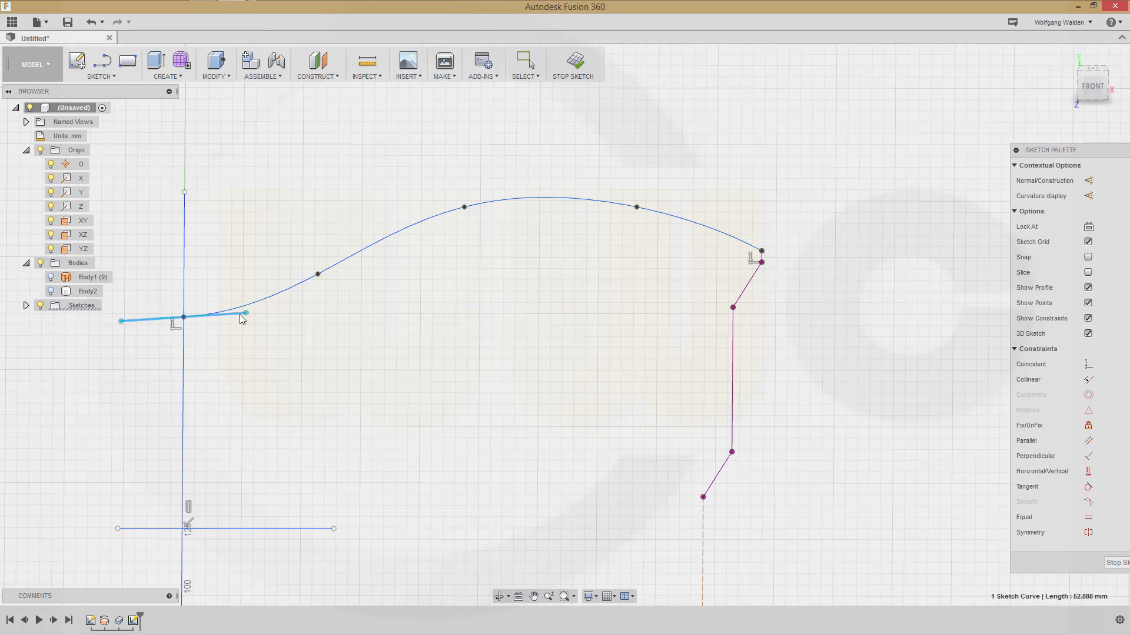
pyautogui.moveTo(248, 312); pyautogui.dragTo(249, 316)
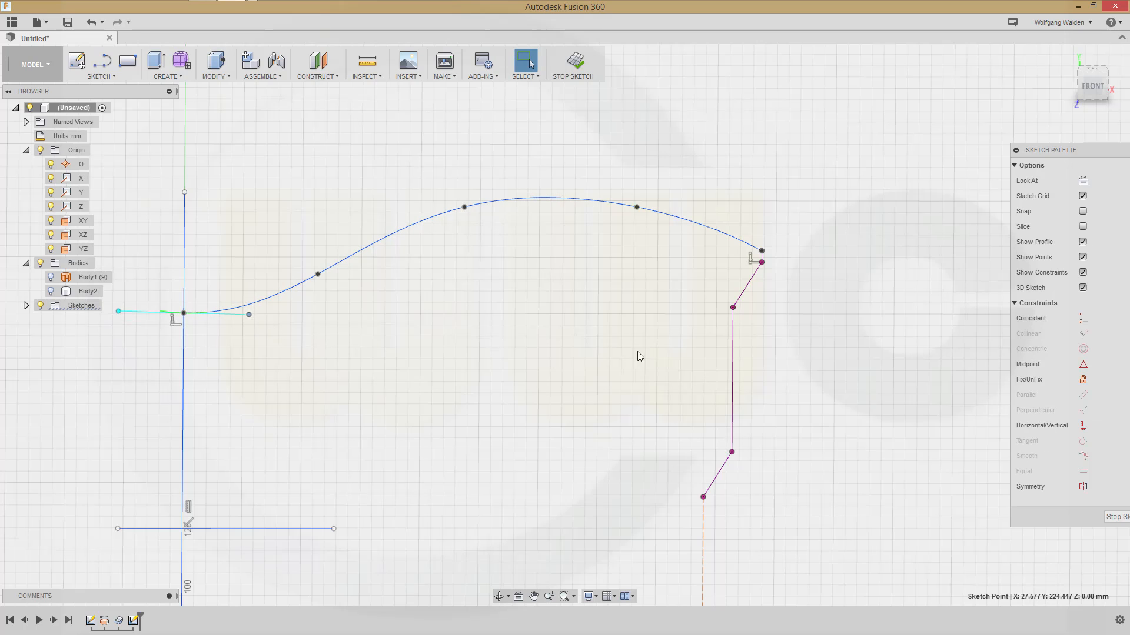
pyautogui.click(1082, 426)
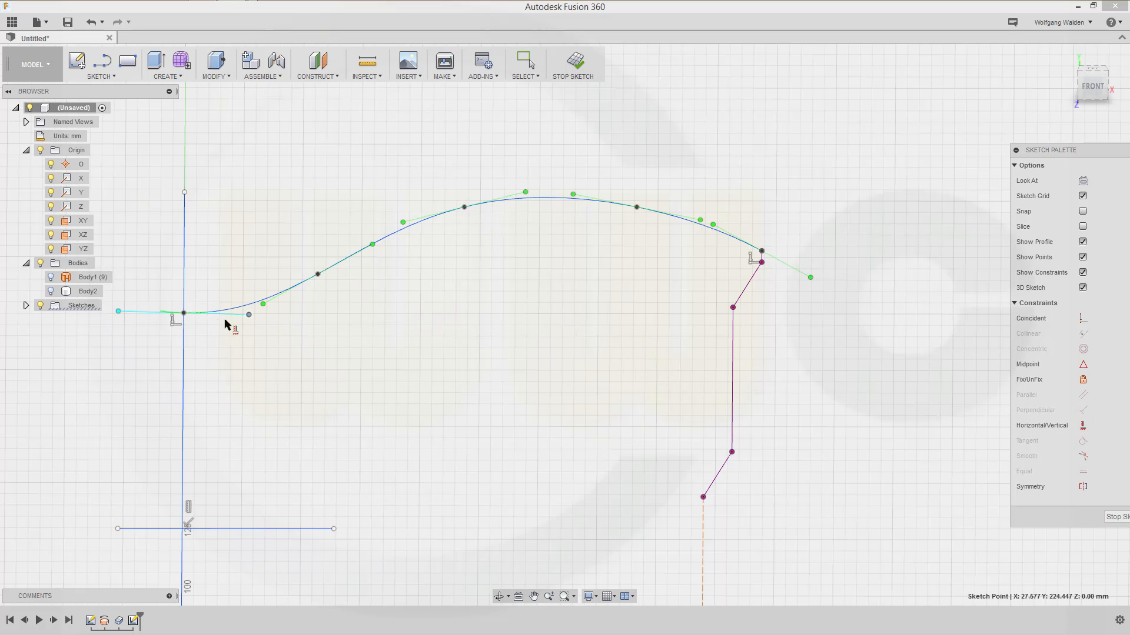
pyautogui.click(134, 312)
pyautogui.press('Escape')
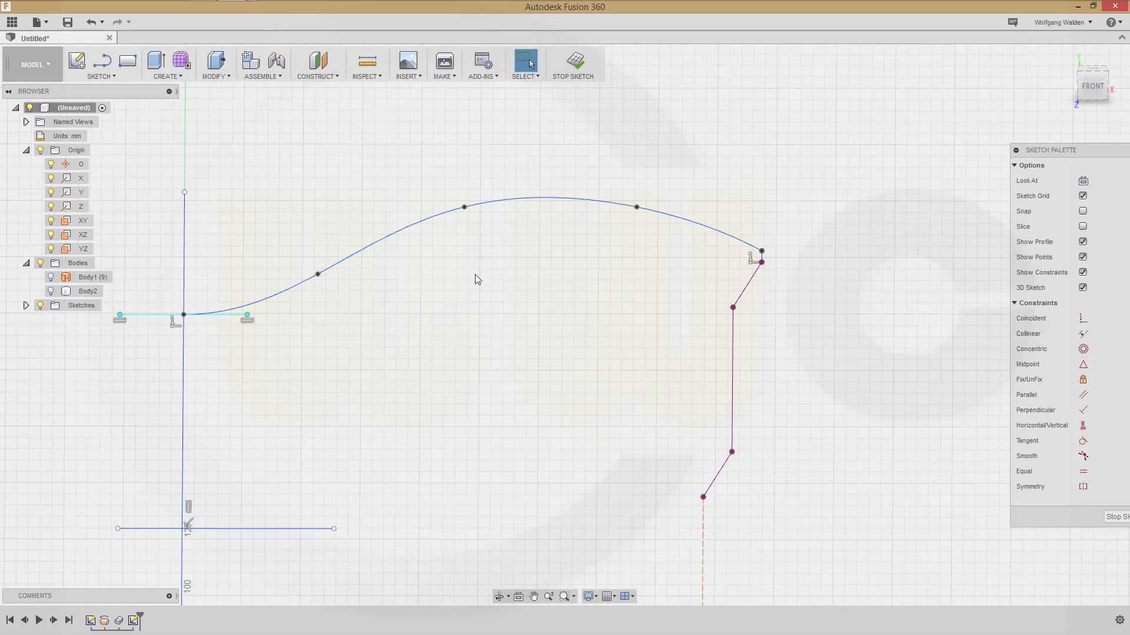
# Draw a four-point arched spline from the lower end of the right profile's solid segments to the horizontal line's right endpoint
pyautogui.moveTo(515, 405)
pyautogui.mouseDown(button='middle')
pyautogui.moveTo(565, 343)
pyautogui.moveTo(559, 305)
pyautogui.mouseUp(button='middle')
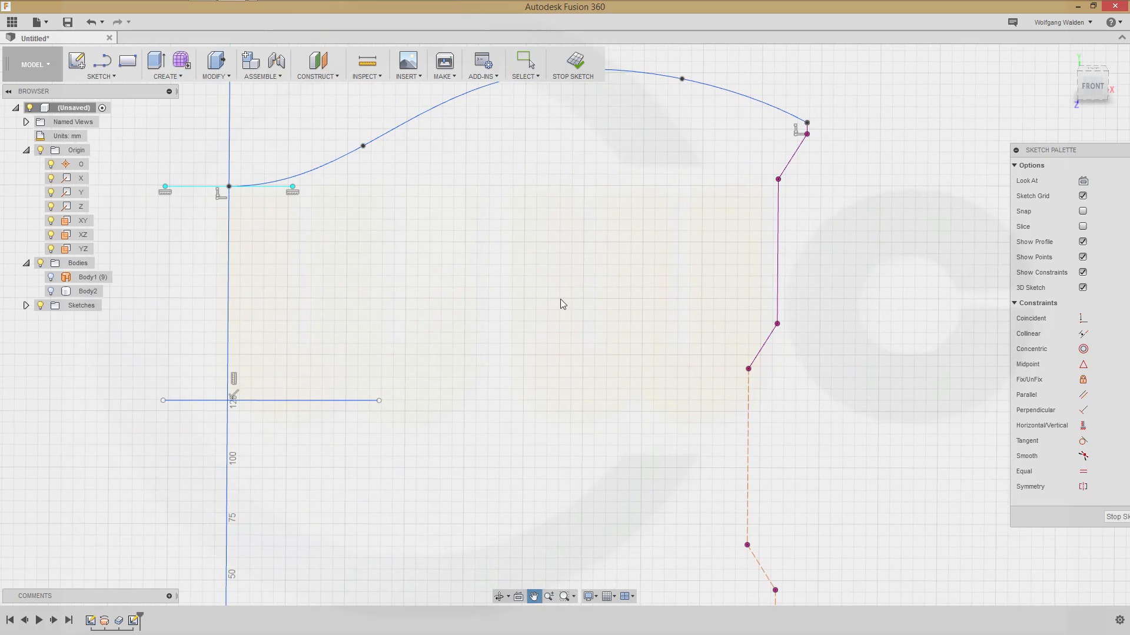
pyautogui.click(114, 76)
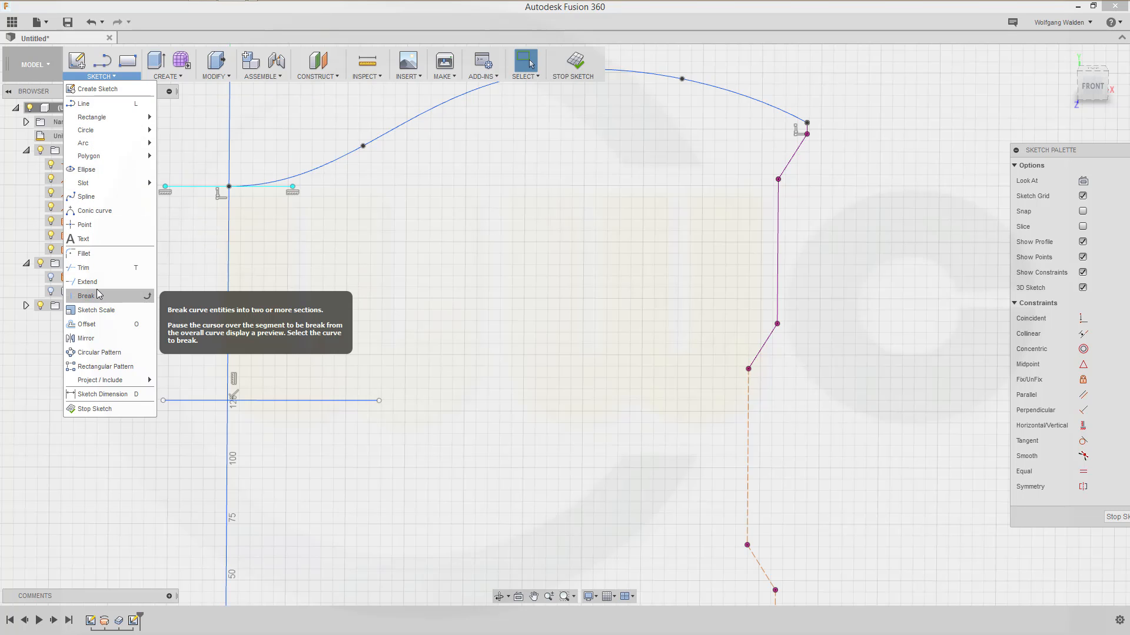
pyautogui.click(94, 198)
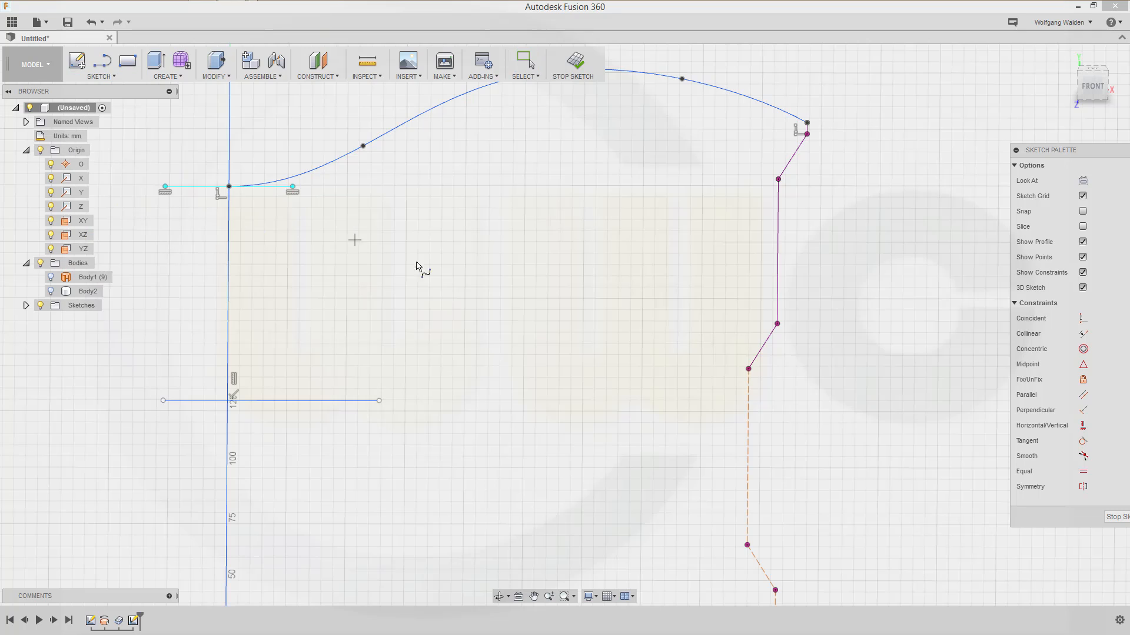
pyautogui.click(747, 369)
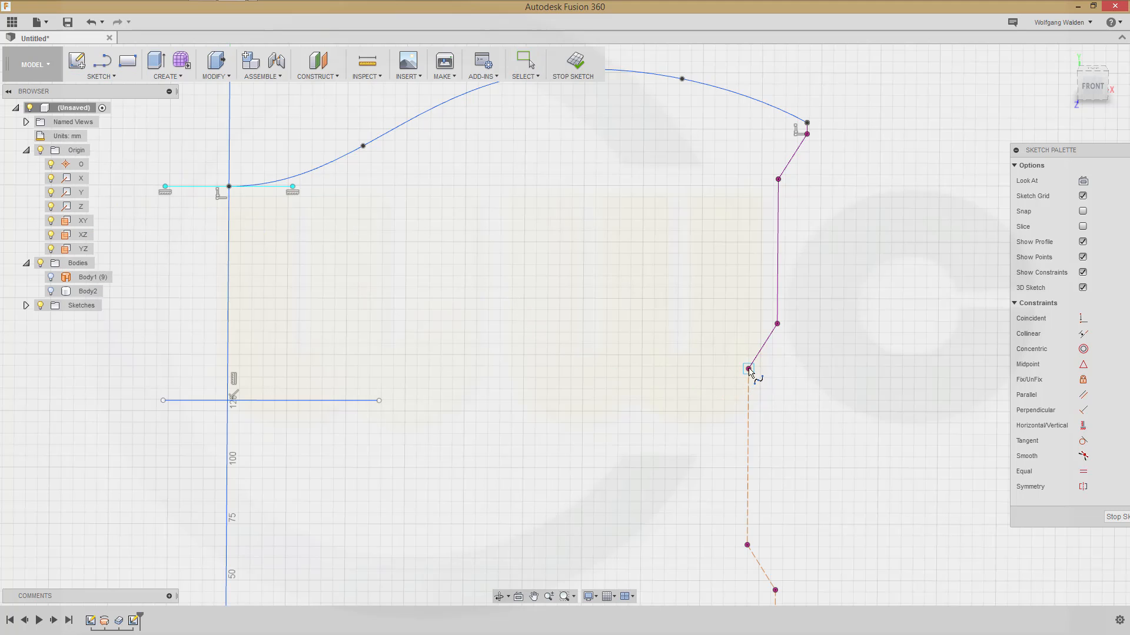
pyautogui.click(671, 309)
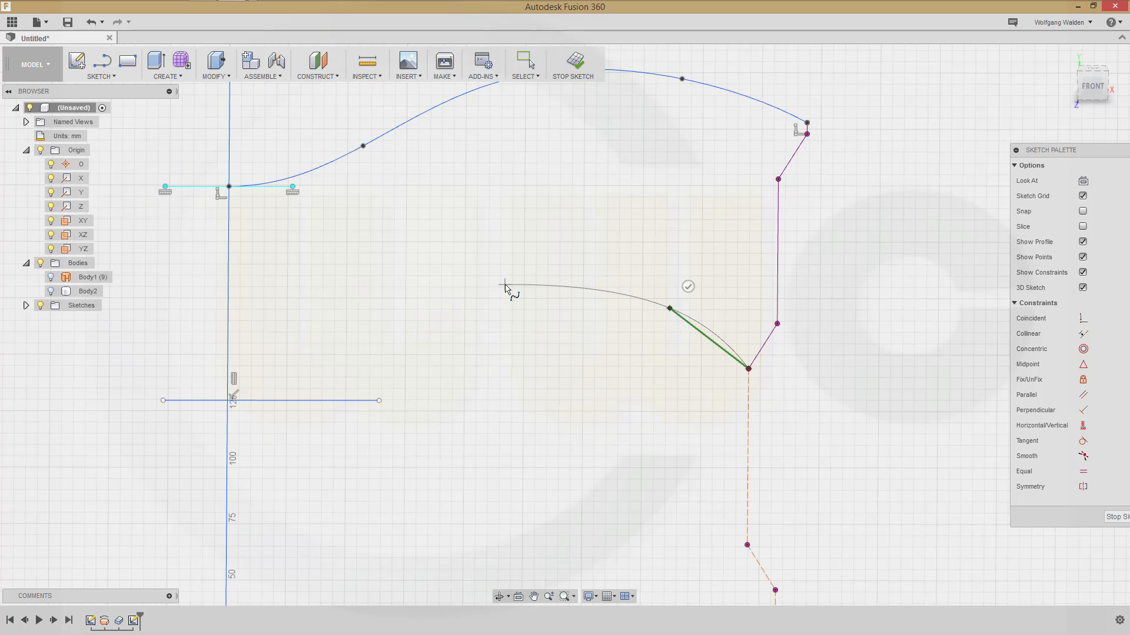
pyautogui.click(477, 287)
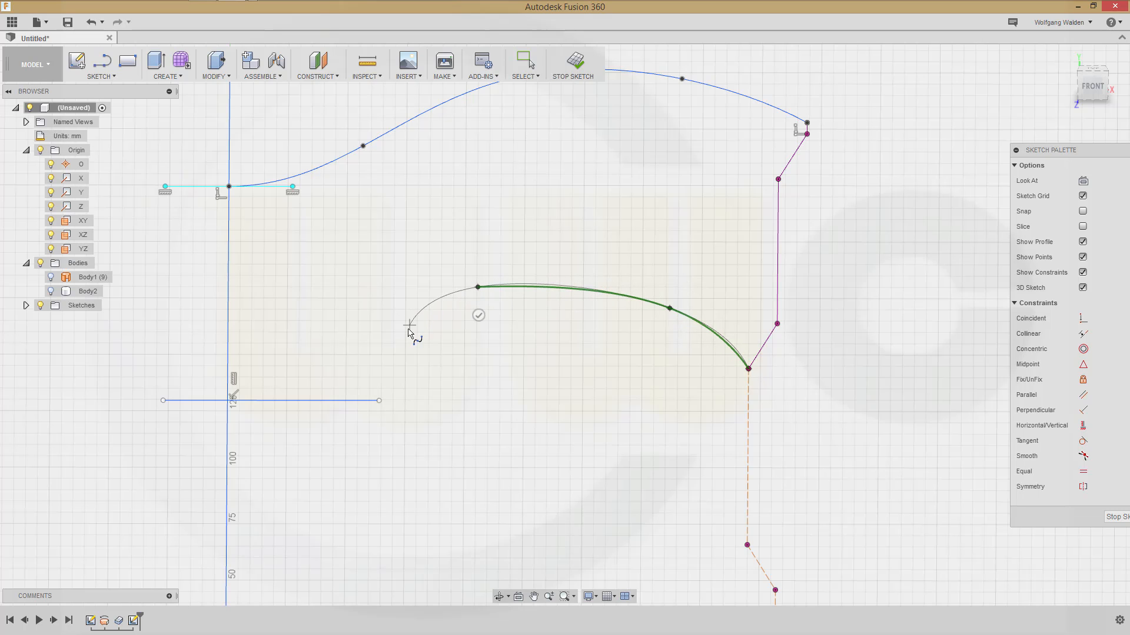
pyautogui.click(379, 400)
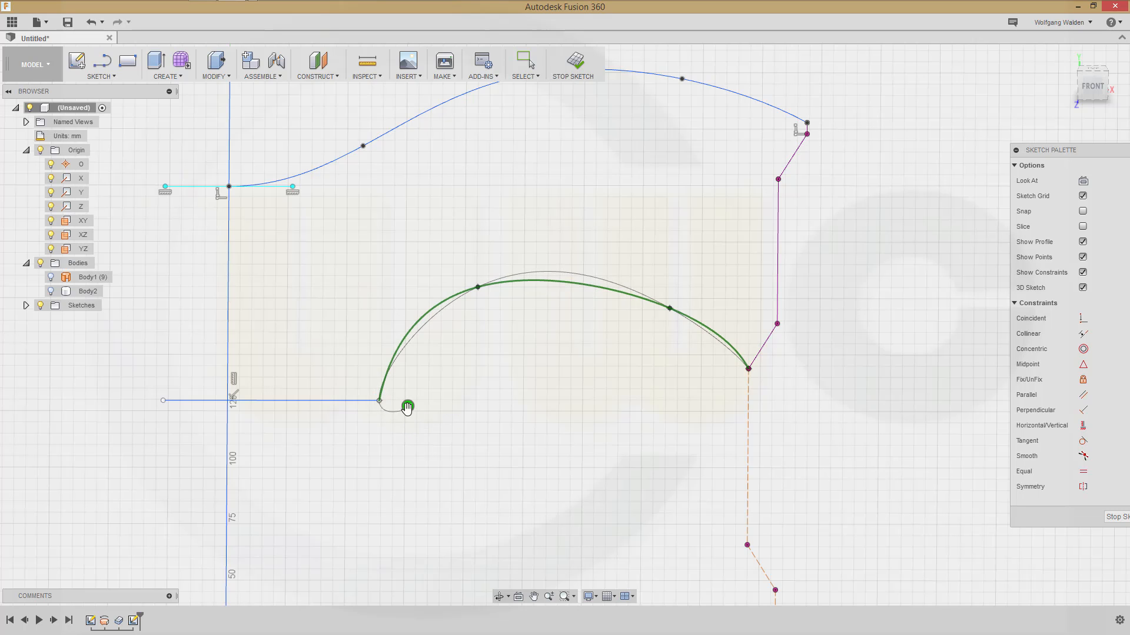
pyautogui.click(407, 407)
pyautogui.press('Escape')
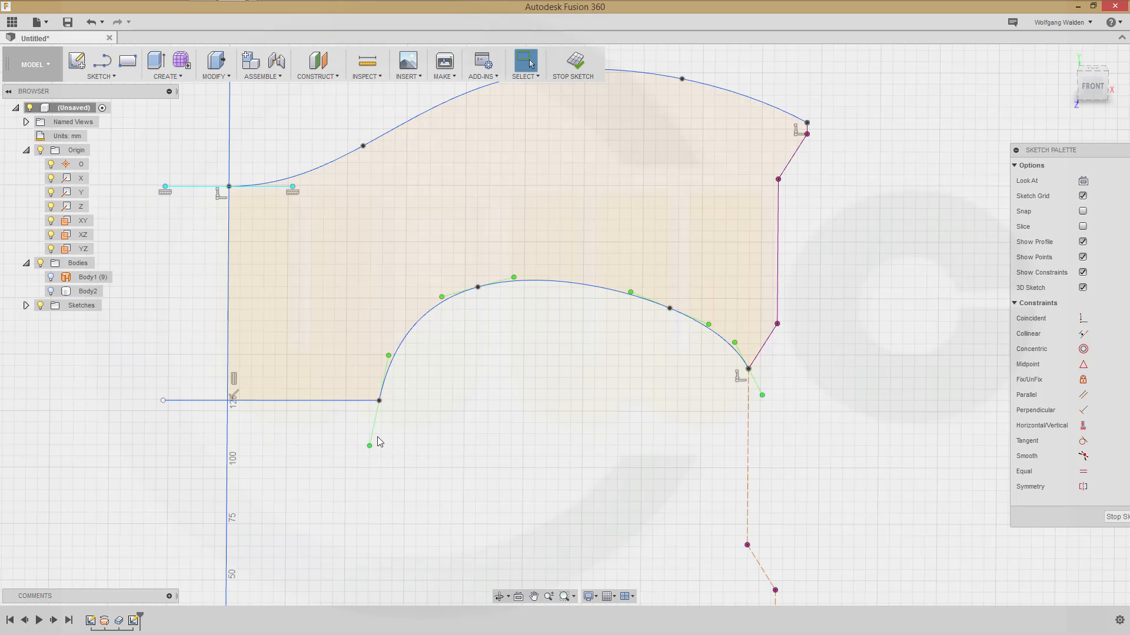
# Adjust the lower spline's tangent handle at the horizontal line's right endpoint and constrain it to vertical
pyautogui.click(370, 436)
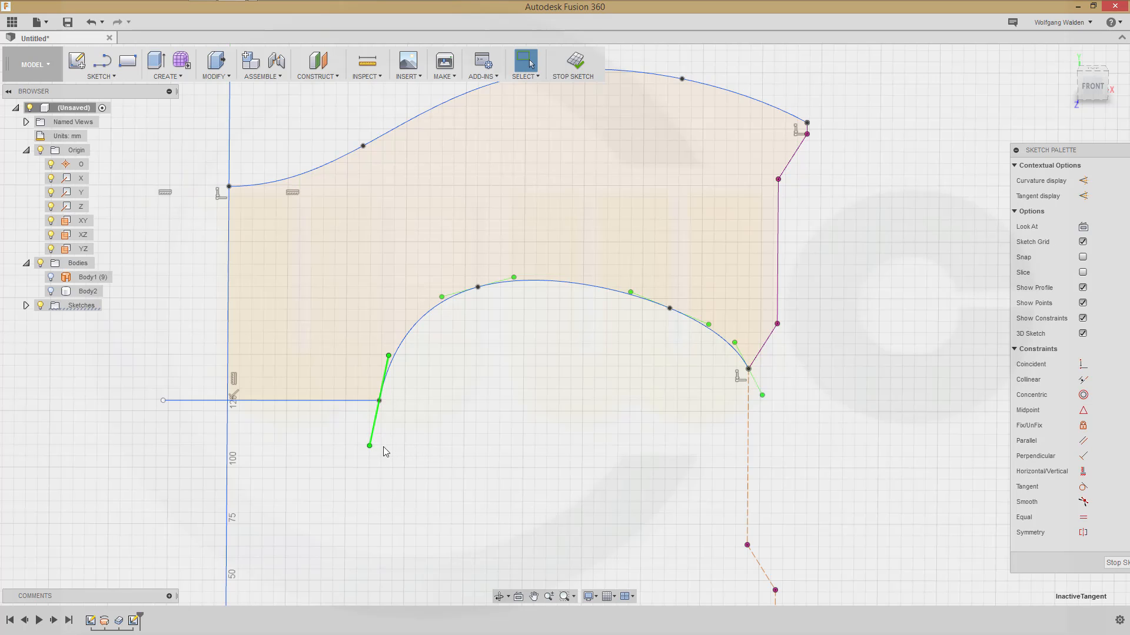
pyautogui.moveTo(370, 446); pyautogui.dragTo(378, 451)
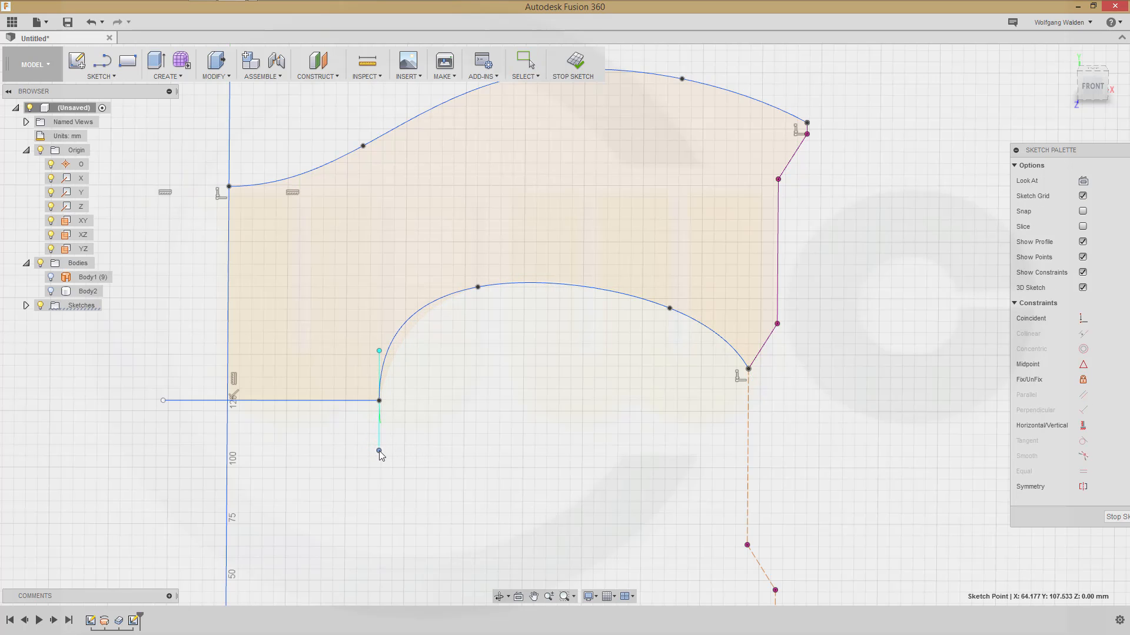
pyautogui.press('Escape')
pyautogui.click(1083, 426)
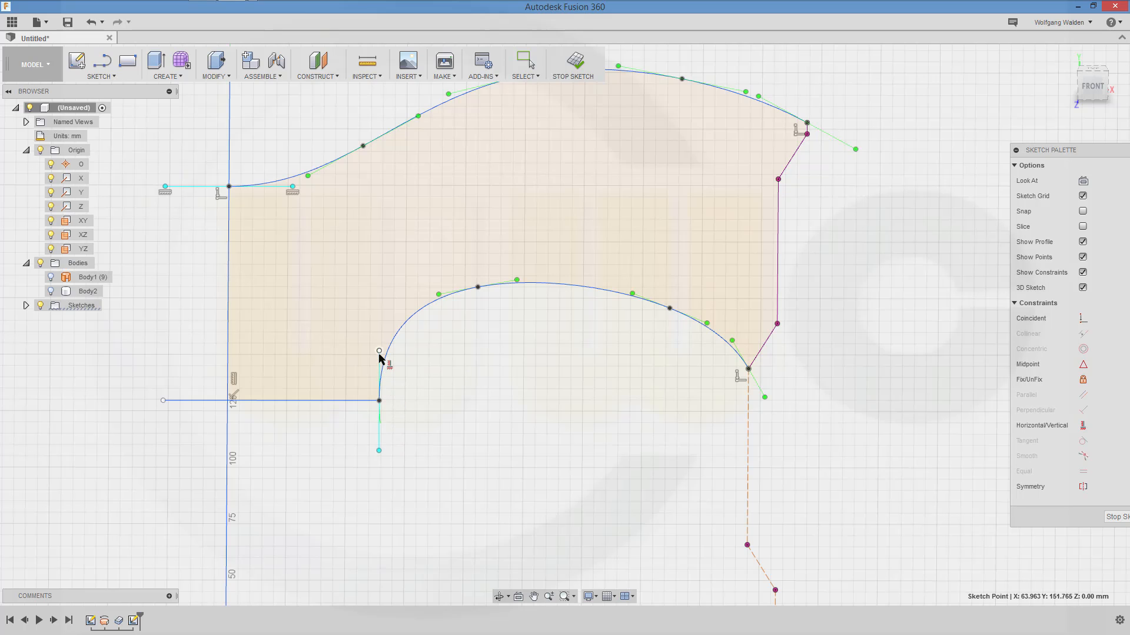
pyautogui.click(382, 443)
pyautogui.press('Escape')
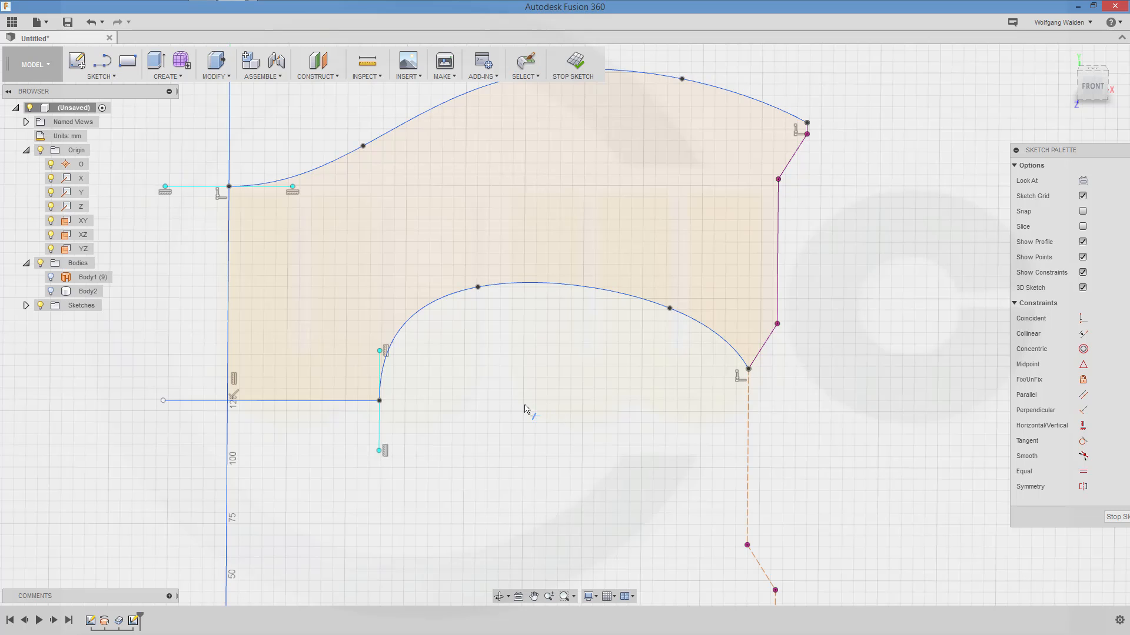
# Trim the overhanging ends of the vertical centre line and horizontal line around the profile, and finish the sketch
pyautogui.moveTo(186, 141); pyautogui.dragTo(252, 140)
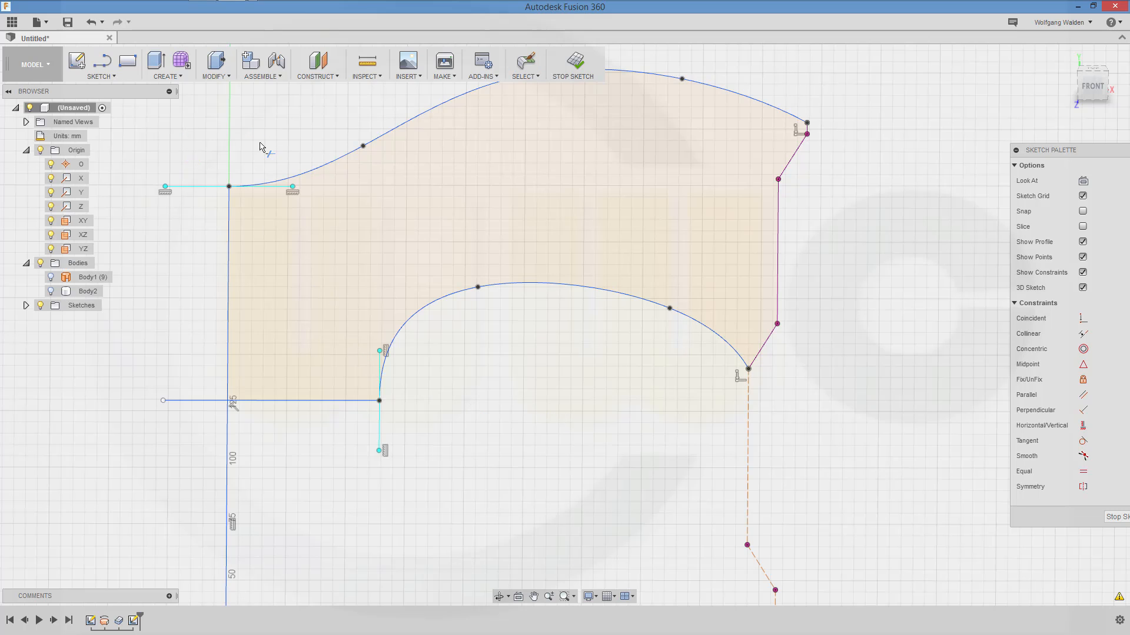
pyautogui.moveTo(263, 464)
pyautogui.mouseDown()
pyautogui.moveTo(189, 467)
pyautogui.moveTo(184, 383)
pyautogui.mouseUp()
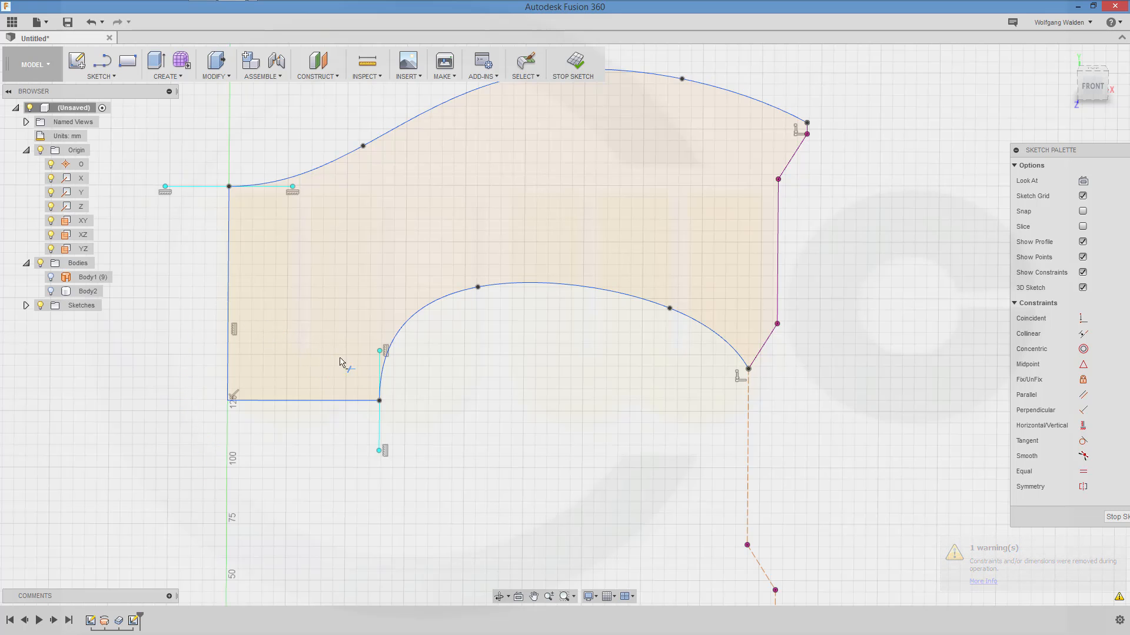
pyautogui.scroll(1, 510, 440)
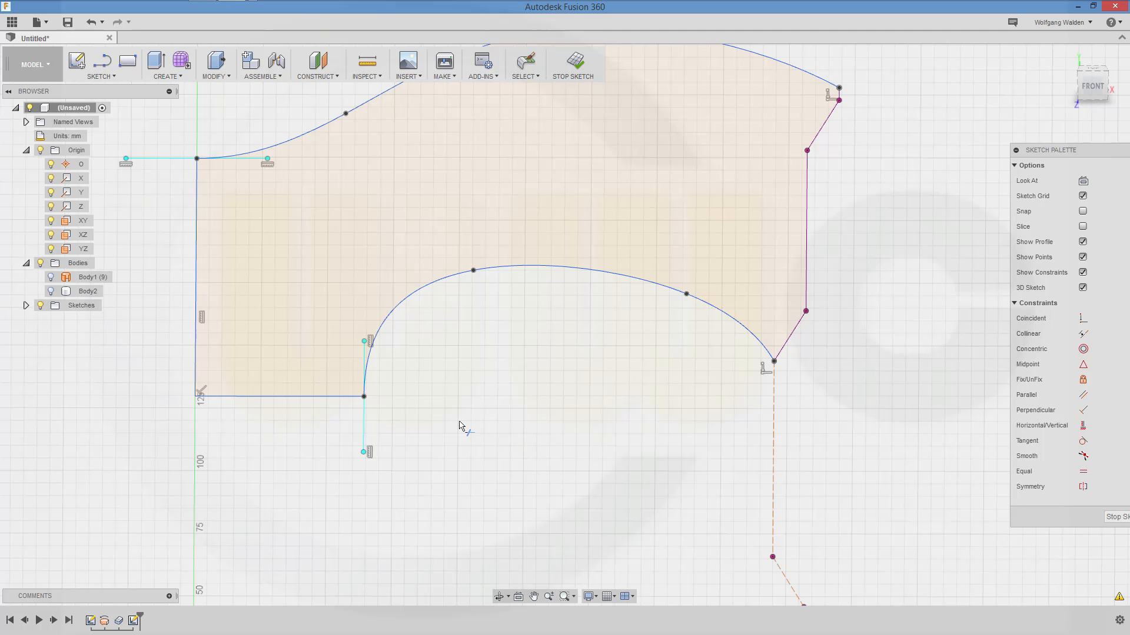
pyautogui.scroll(-3, 462, 430)
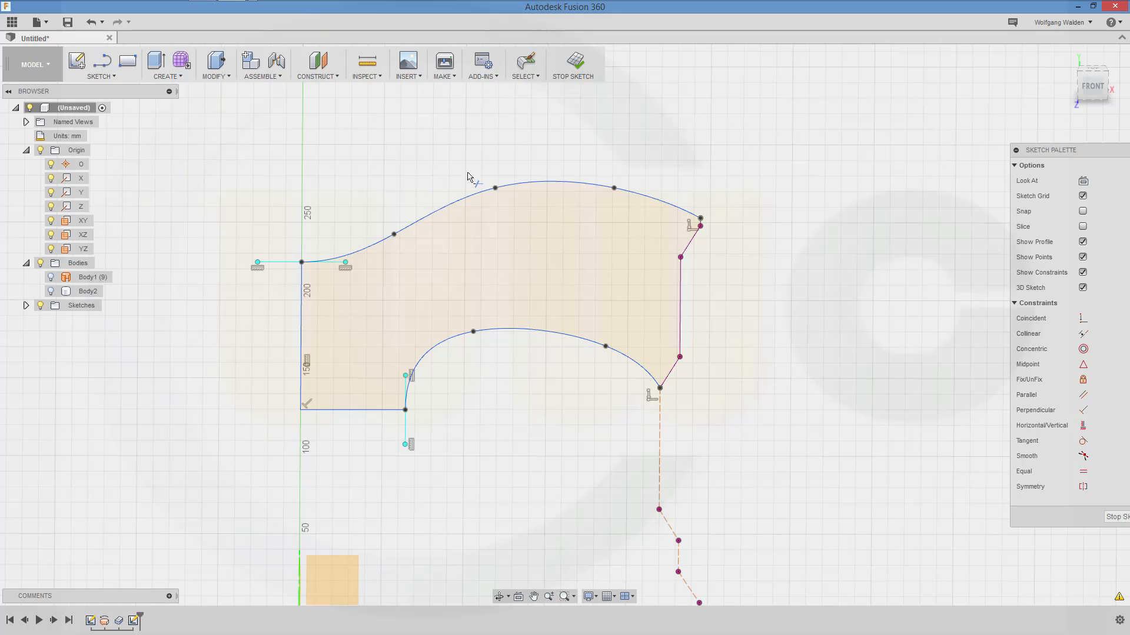
pyautogui.click(574, 61)
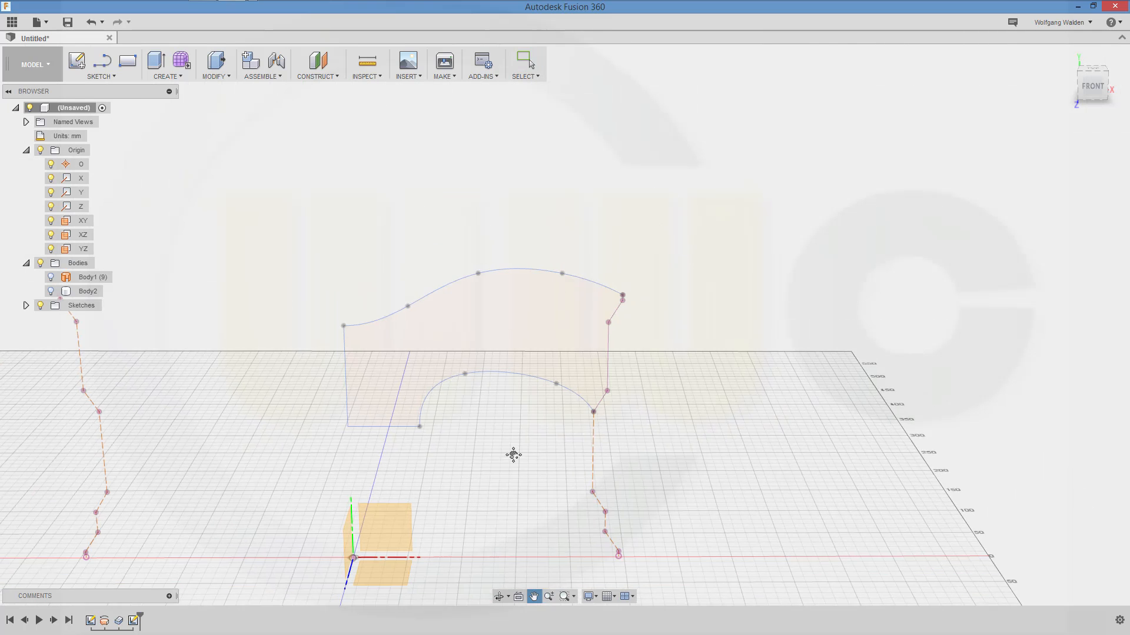
# Revolve the closed centre profile 360° around the Y axis as a new body
pyautogui.click(178, 80)
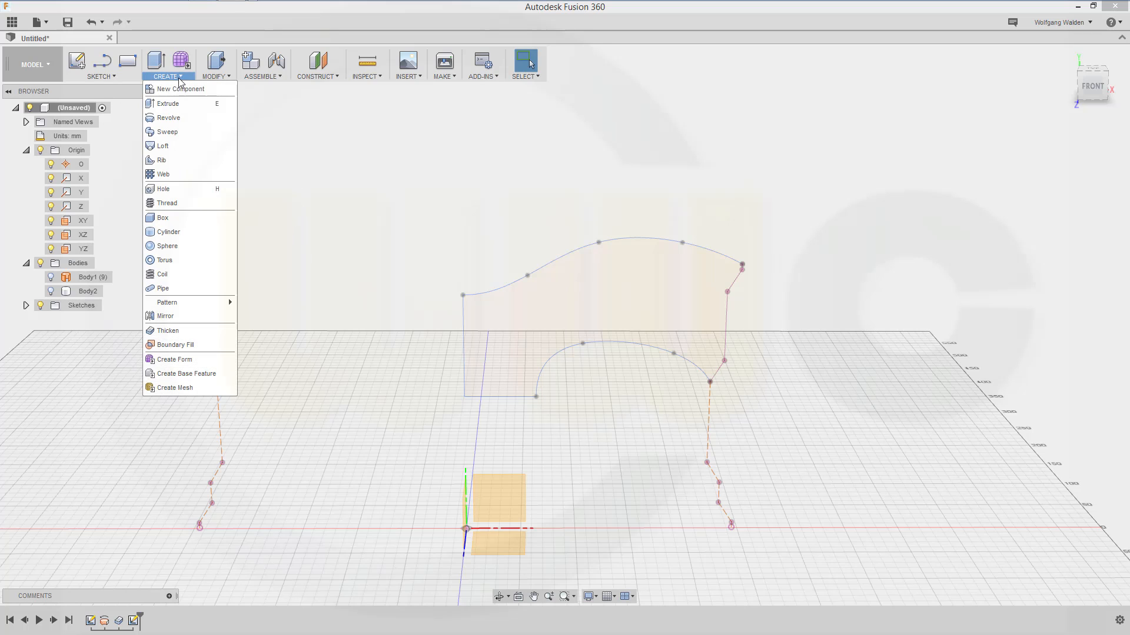
pyautogui.click(170, 119)
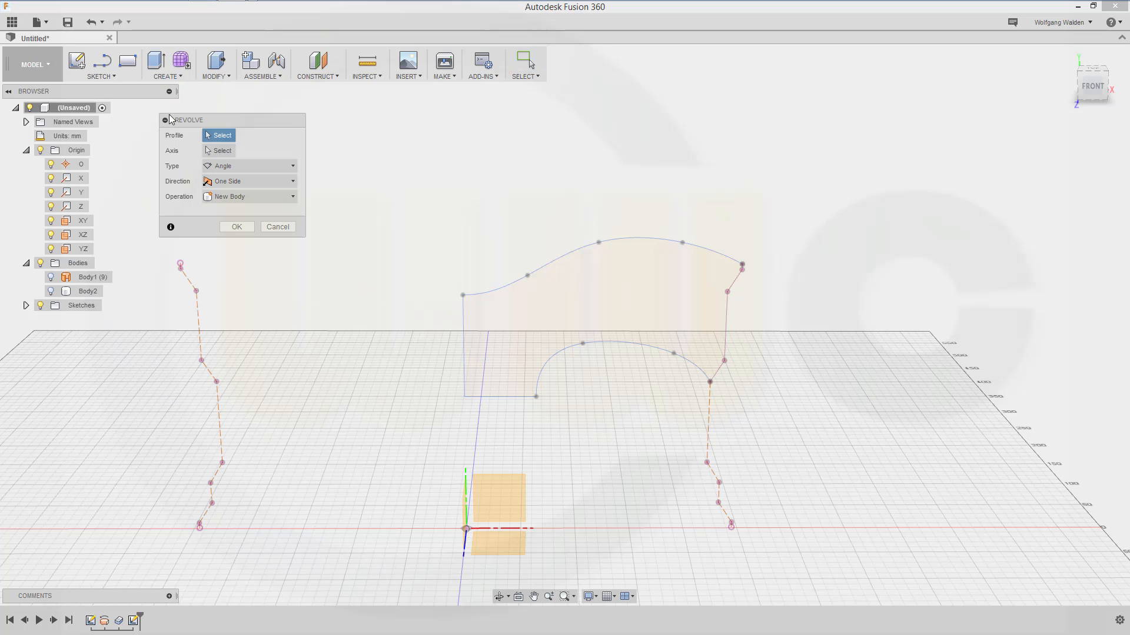
pyautogui.click(556, 288)
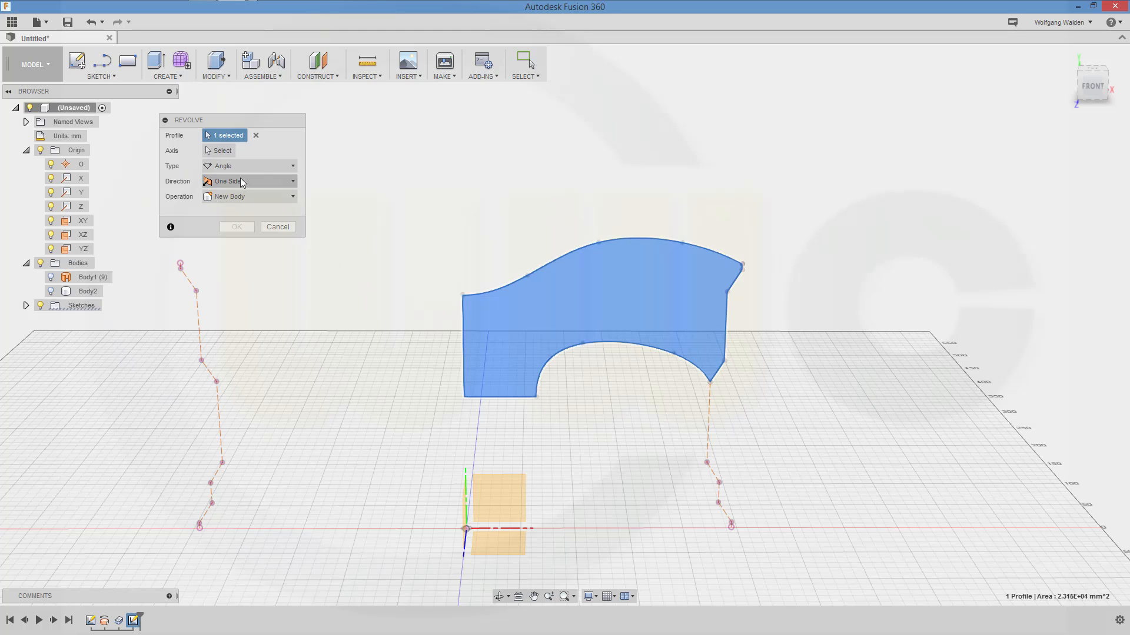
pyautogui.click(221, 152)
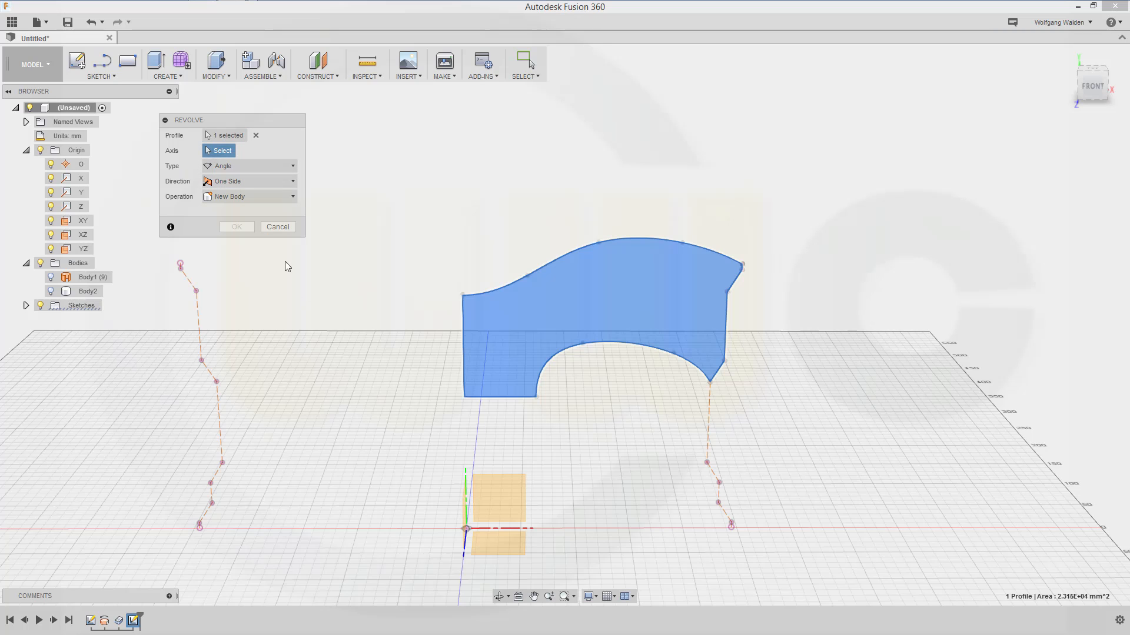
pyautogui.click(465, 483)
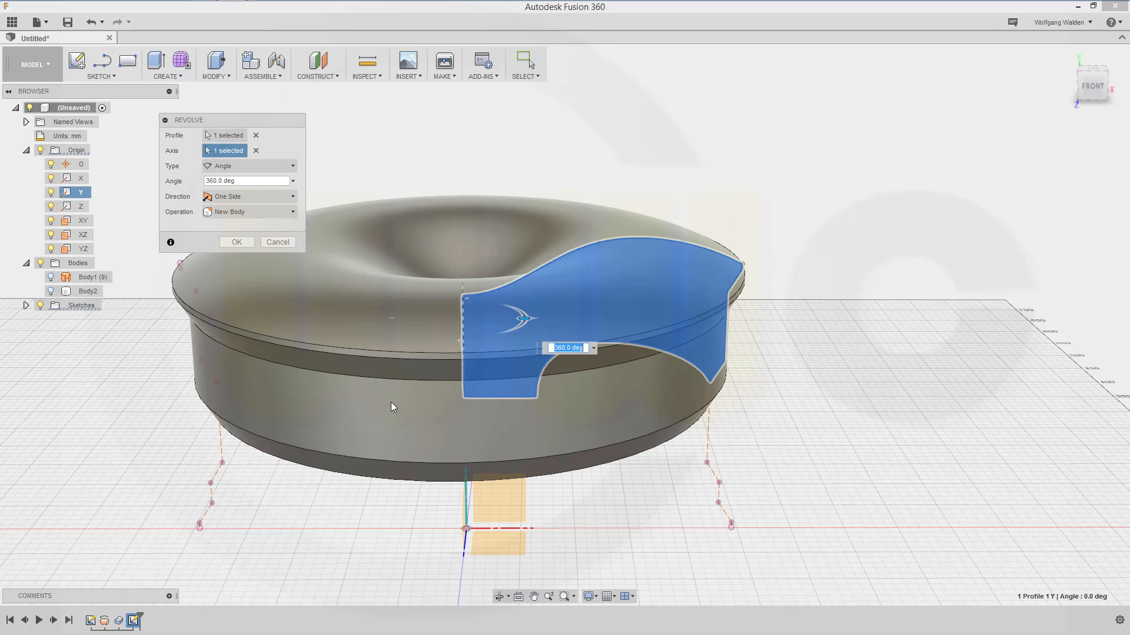
pyautogui.click(240, 241)
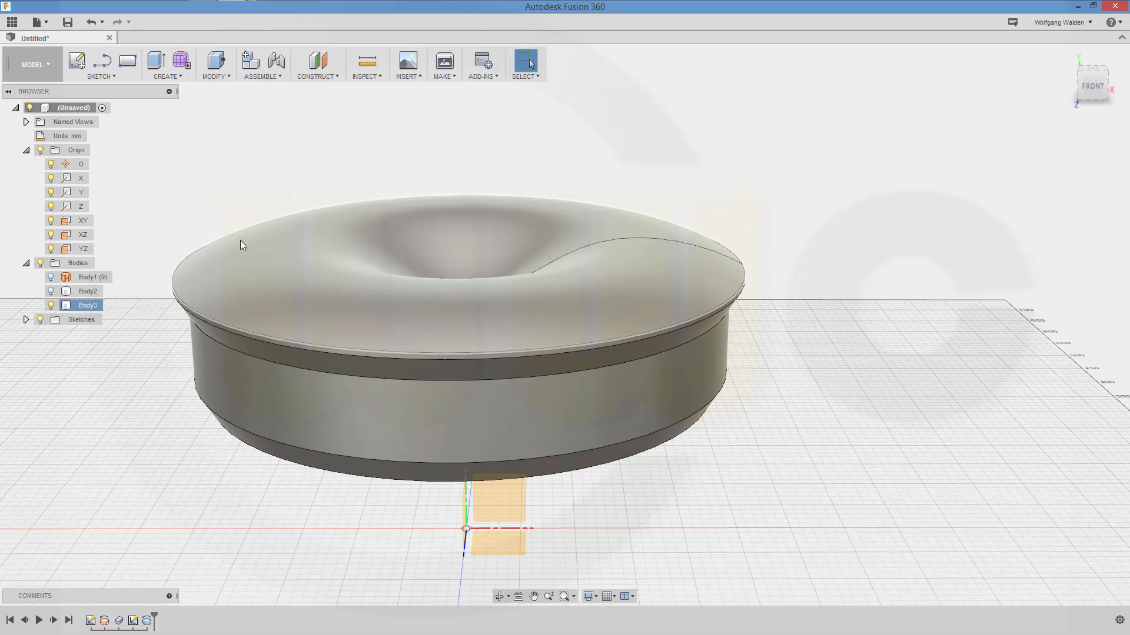
# Reopen Sketch2 and raise the upper spline's inner endpoint to a height of about 243 mm
pyautogui.moveTo(365, 192)
pyautogui.keyDown('shift'); pyautogui.mouseDown(button='middle')
pyautogui.moveTo(373, 262)
pyautogui.moveTo(357, 165)
pyautogui.moveTo(360, 224)
pyautogui.moveTo(359, 203)
pyautogui.mouseUp(button='middle'); pyautogui.keyUp('shift')
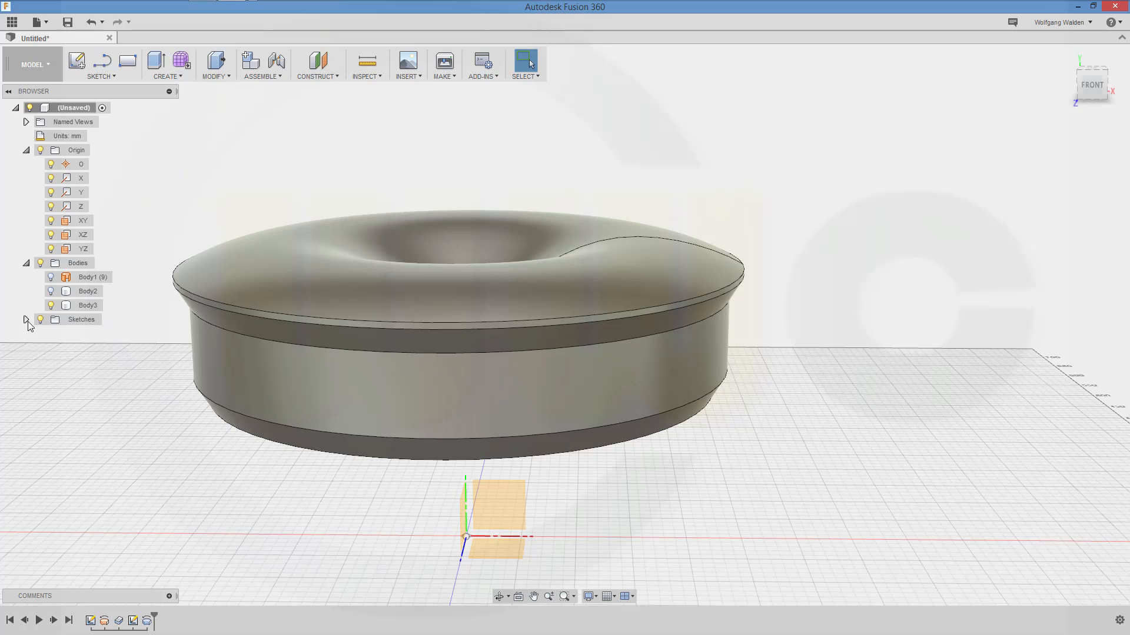
pyautogui.click(27, 319)
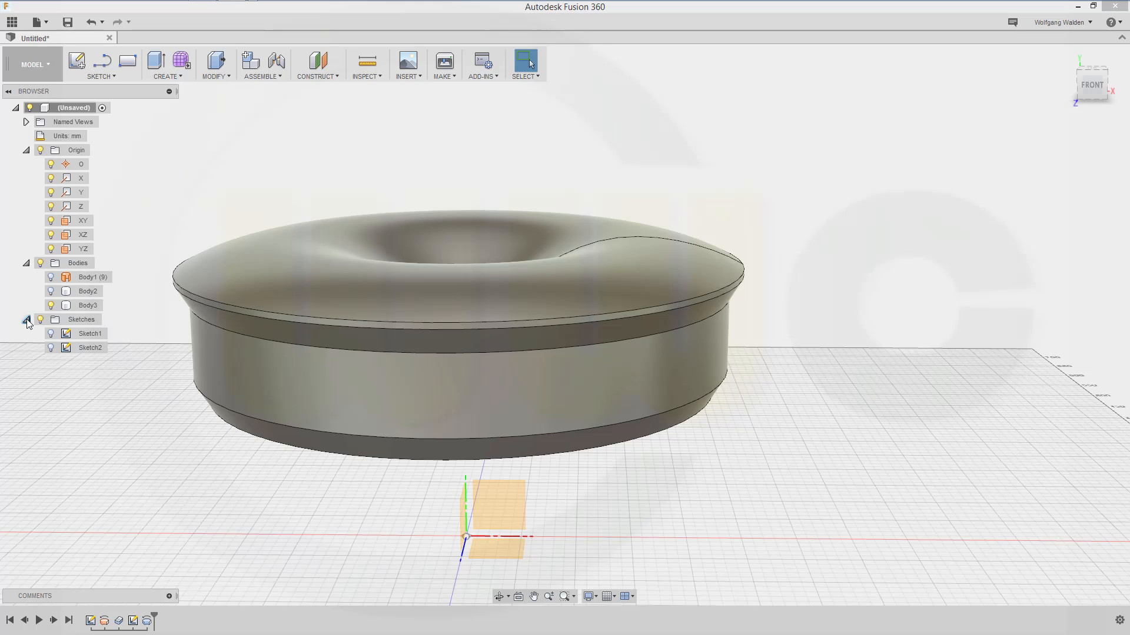
pyautogui.click(89, 348)
pyautogui.doubleClick(89, 348)
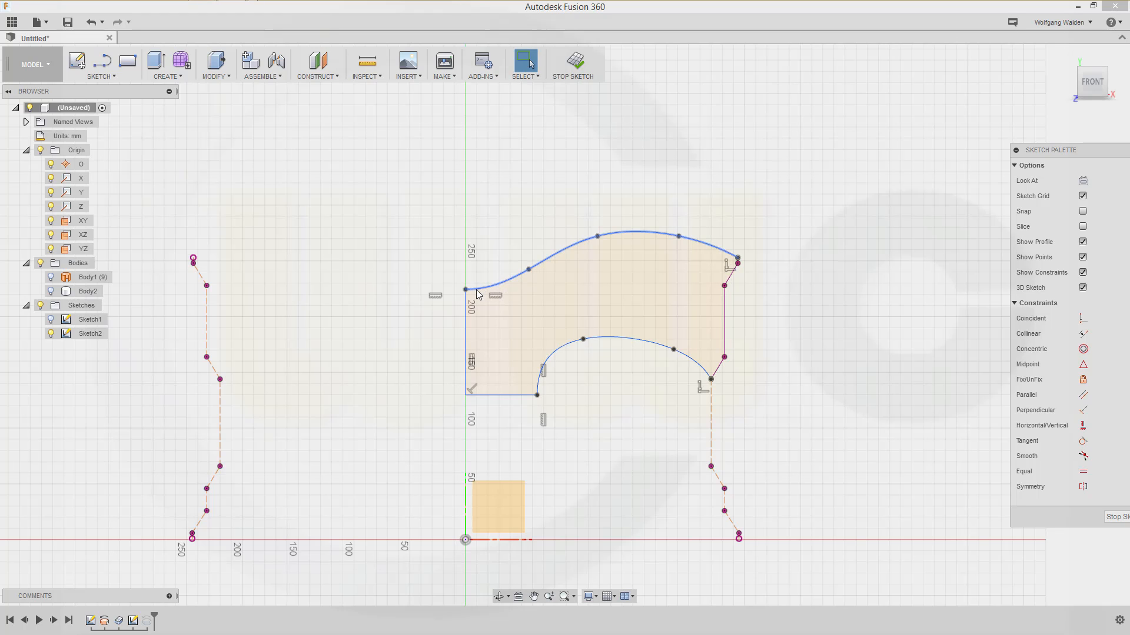
pyautogui.moveTo(466, 290)
pyautogui.mouseDown()
pyautogui.moveTo(465, 256)
pyautogui.moveTo(457, 271)
pyautogui.mouseUp()
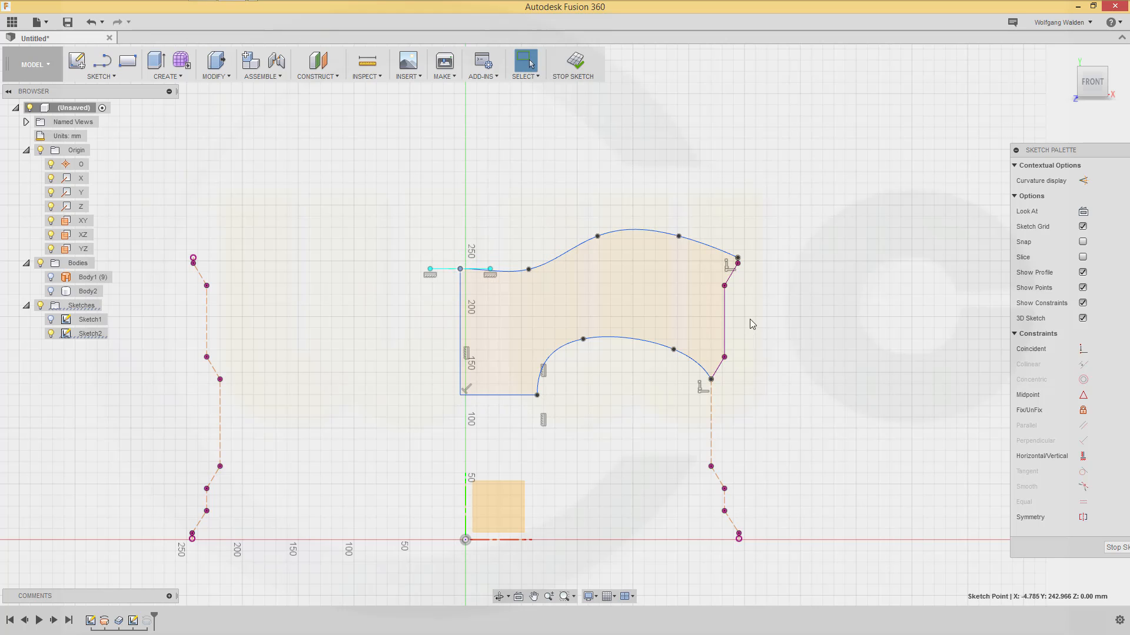
pyautogui.click(894, 351)
# Constrain the profile's lower inner corner to align vertically with the origin
pyautogui.click(1082, 425)
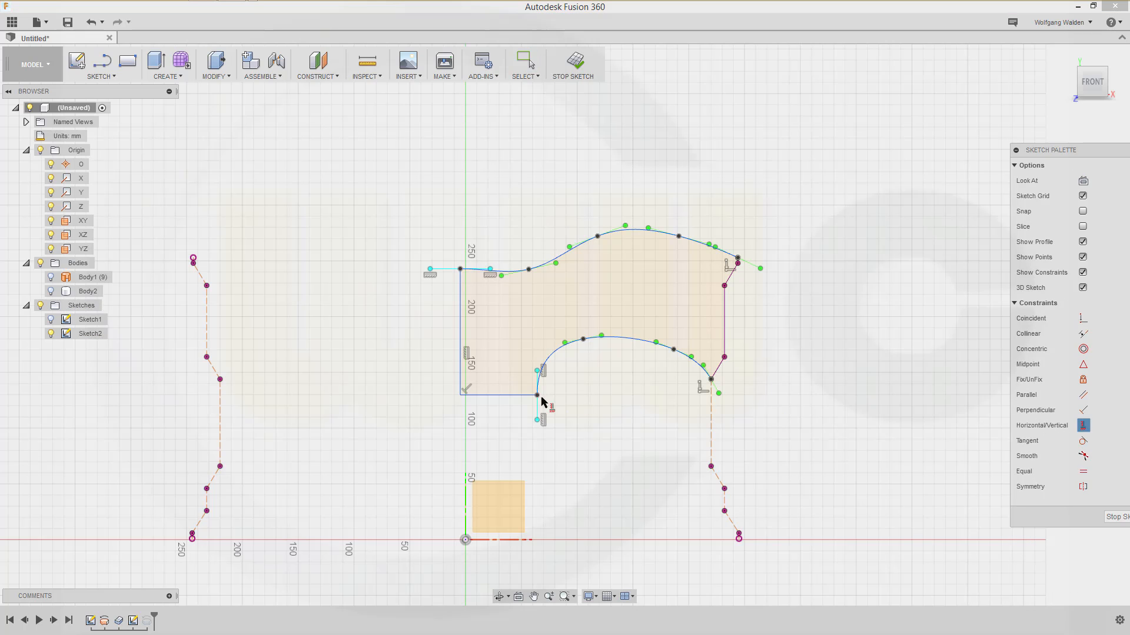
pyautogui.click(460, 395)
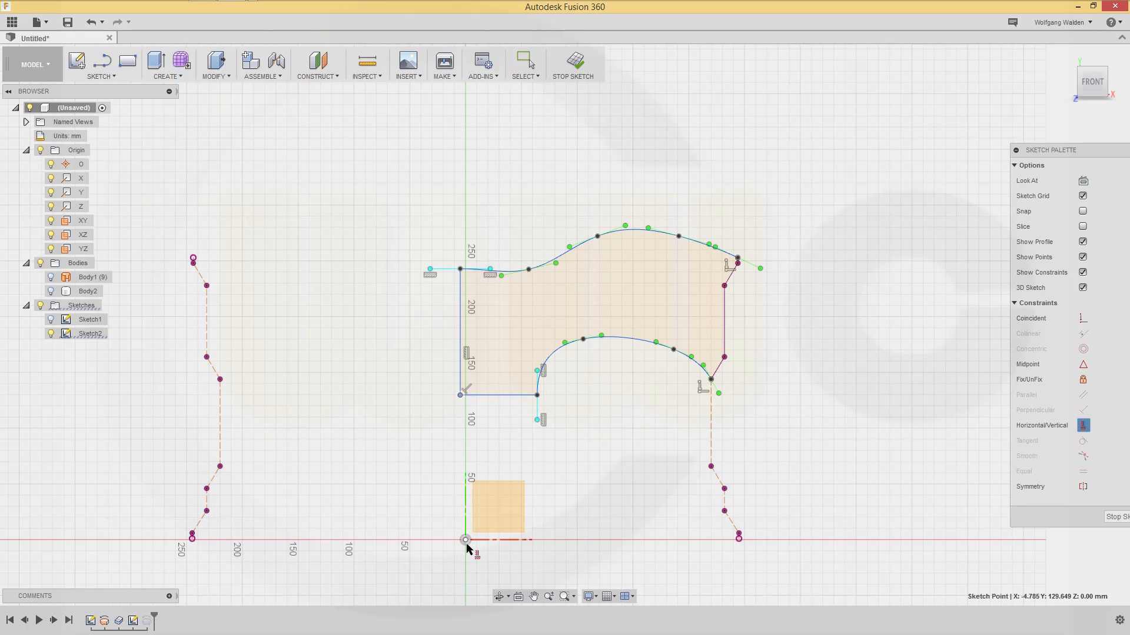
pyautogui.click(465, 541)
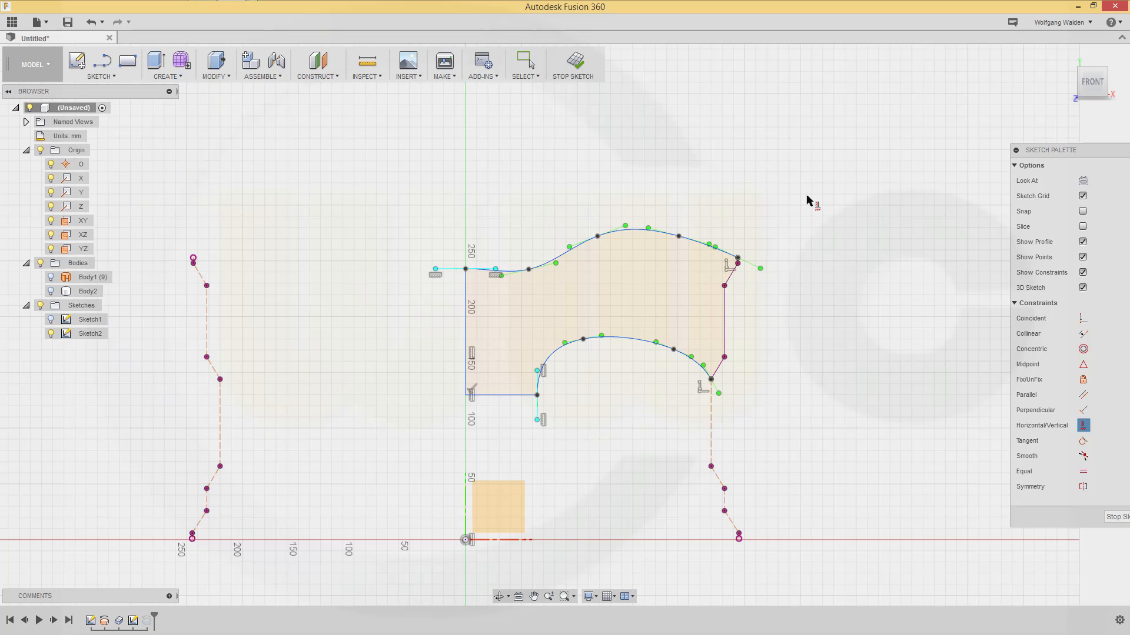
pyautogui.press('Escape')
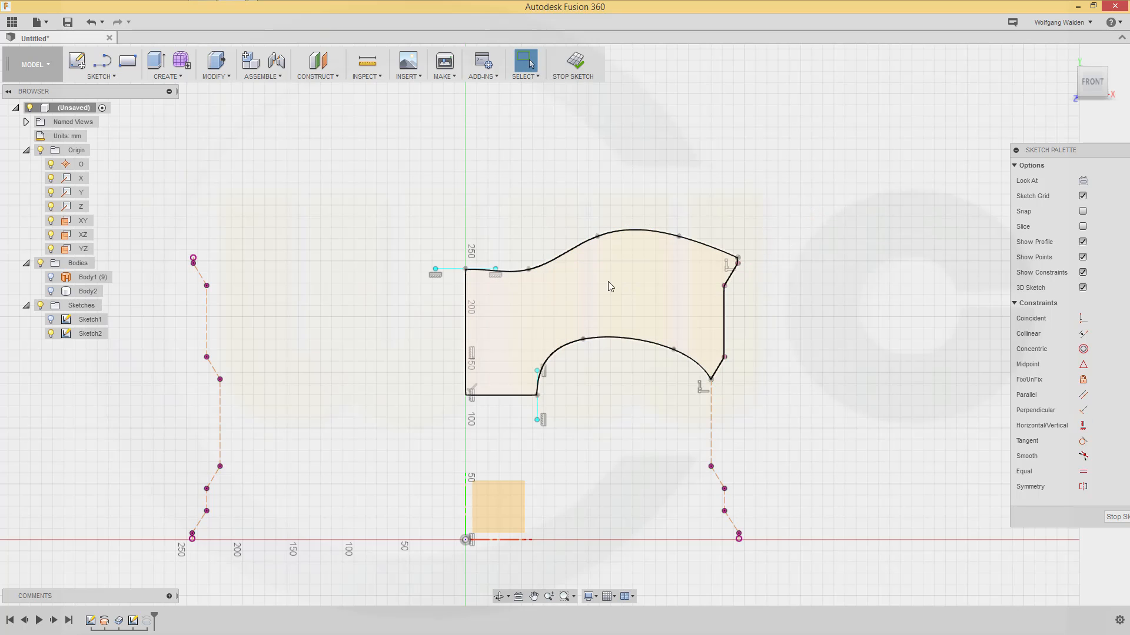
# Move the upper spline's second point to about X 63, Y 256 mm and third to about X 128, Y 273 mm, and finish the sketch
pyautogui.click(535, 266)
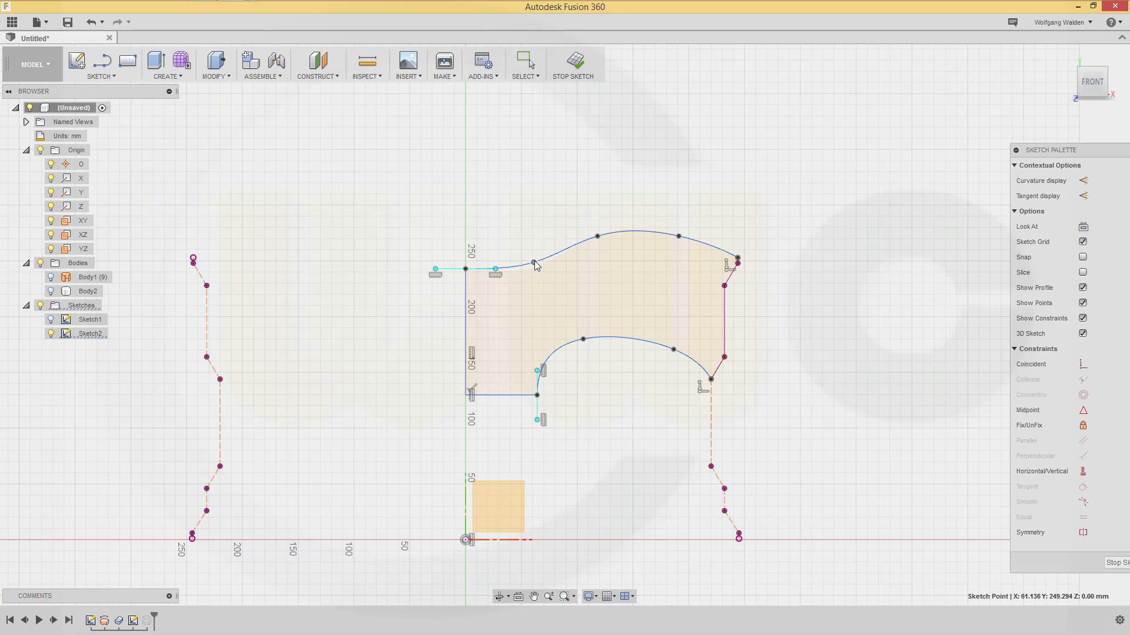
pyautogui.moveTo(534, 262); pyautogui.dragTo(535, 256)
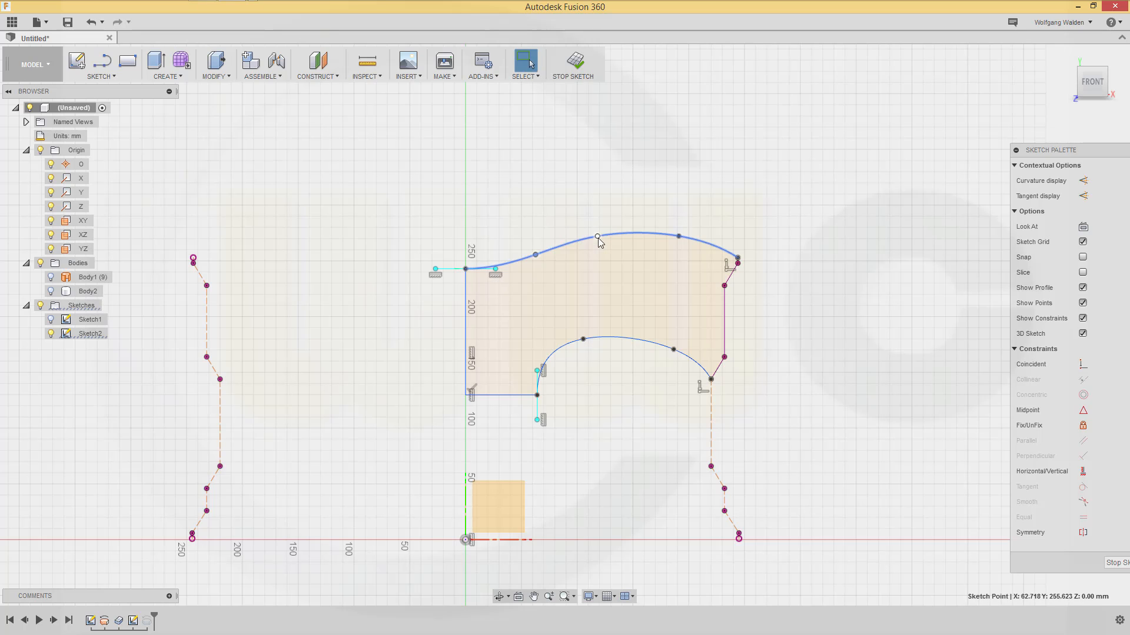
pyautogui.moveTo(598, 237); pyautogui.dragTo(611, 240)
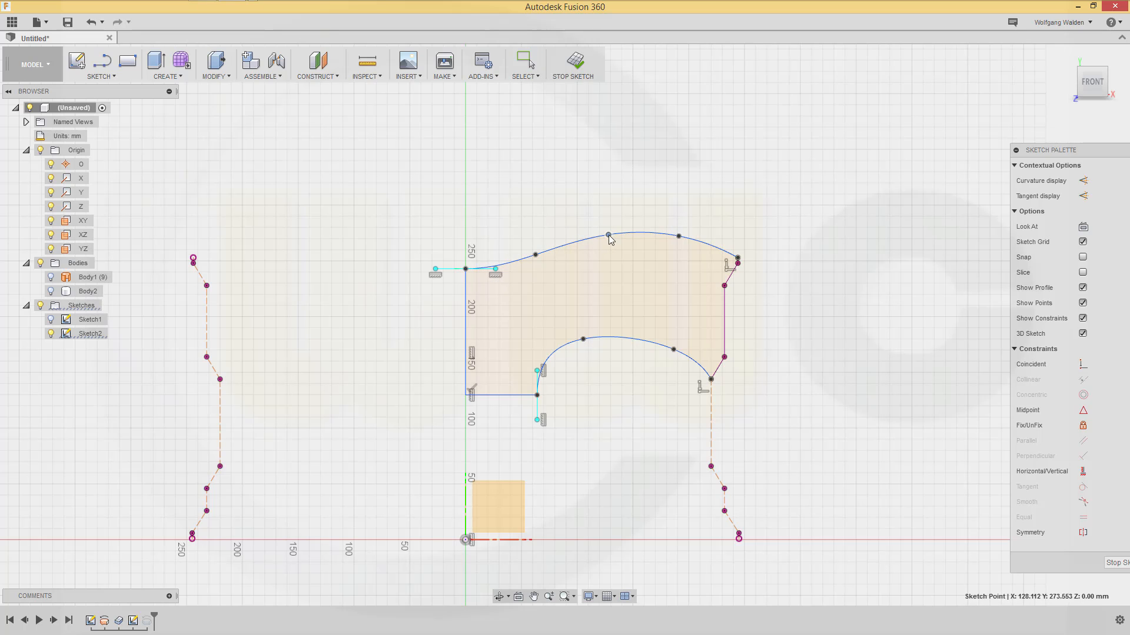
pyautogui.press('Escape')
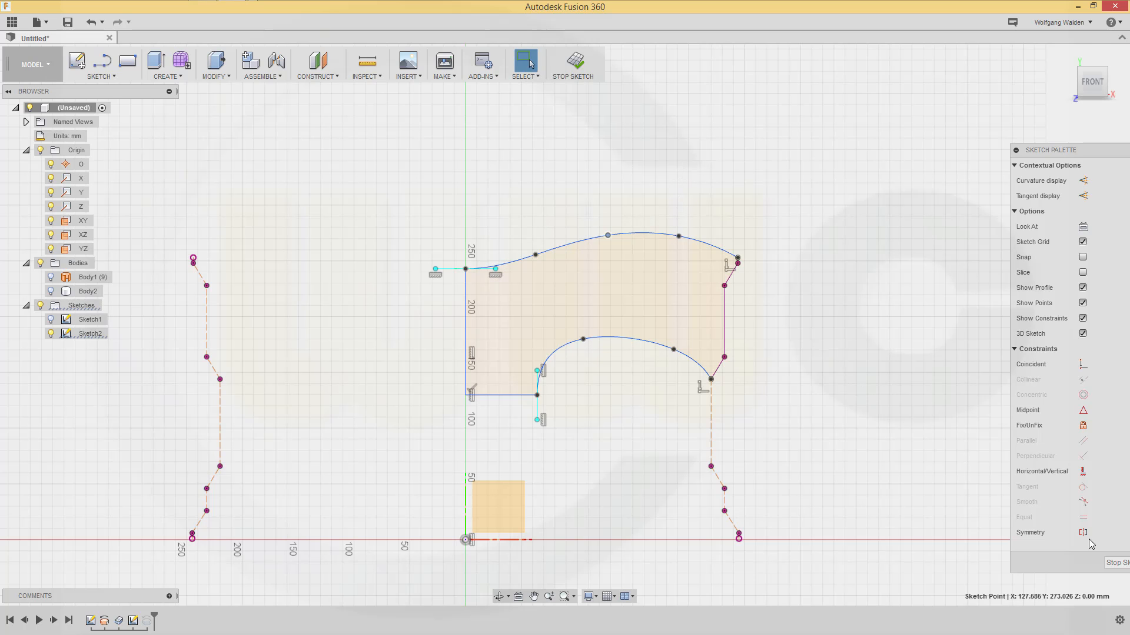
pyautogui.click(1116, 564)
pyautogui.moveTo(1081, 549)
pyautogui.keyDown('shift'); pyautogui.mouseDown(button='middle')
pyautogui.moveTo(790, 447)
pyautogui.moveTo(549, 313)
pyautogui.moveTo(526, 322)
pyautogui.moveTo(522, 355)
pyautogui.moveTo(534, 304)
pyautogui.mouseUp(button='middle'); pyautogui.keyUp('shift')
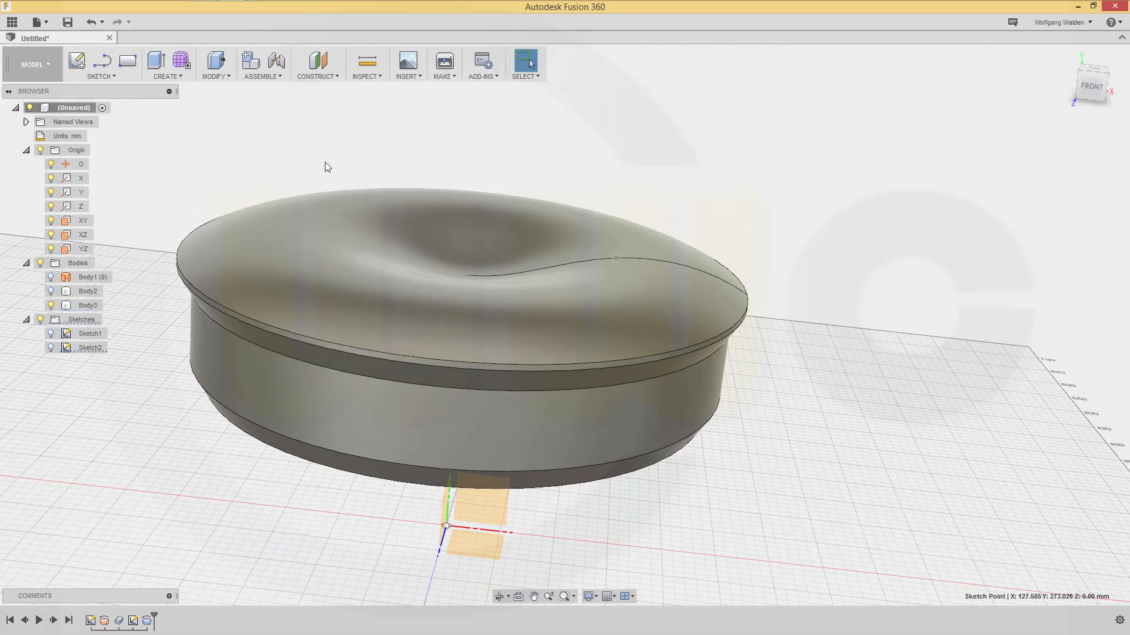
# Hide the revolved centre body and start a new sketch on the XZ plane
pyautogui.click(50, 306)
pyautogui.keyDown('shift'); pyautogui.moveTo(351, 438); pyautogui.dragTo(349, 351, button='middle'); pyautogui.keyUp('shift')
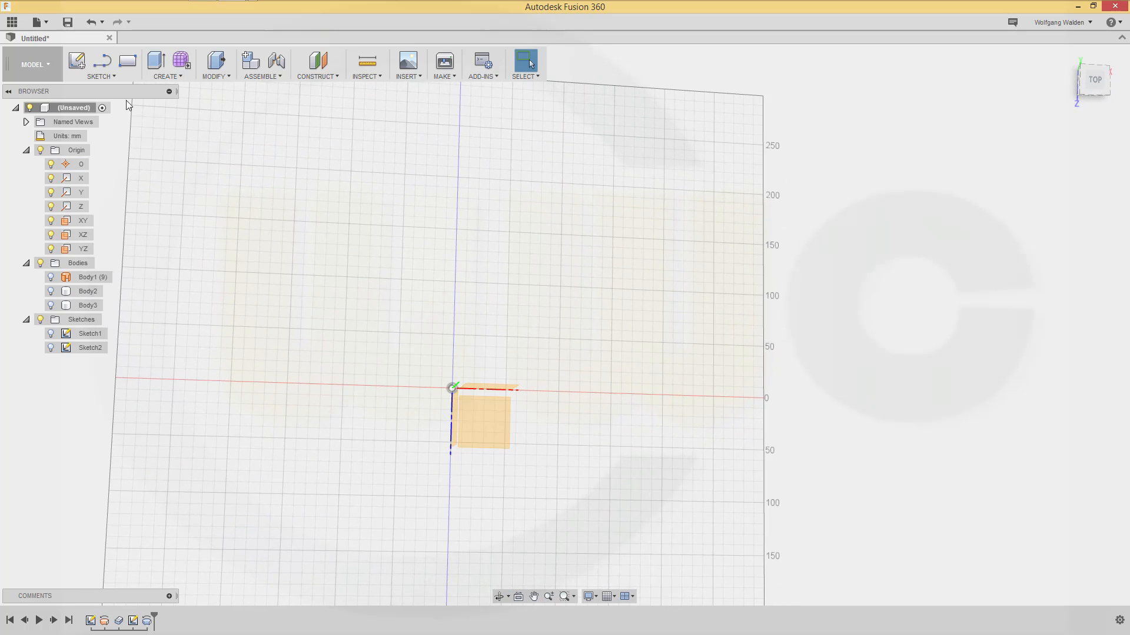
pyautogui.click(77, 60)
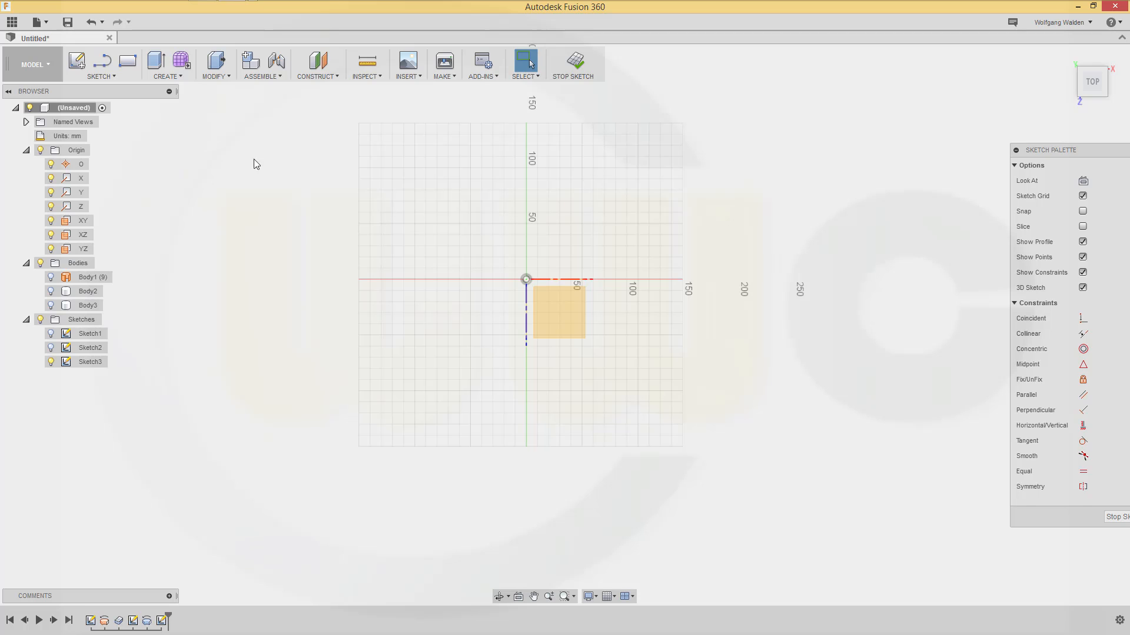
# Draw a centre-diameter circle on the origin with a diameter of 490 mm
pyautogui.press('c')
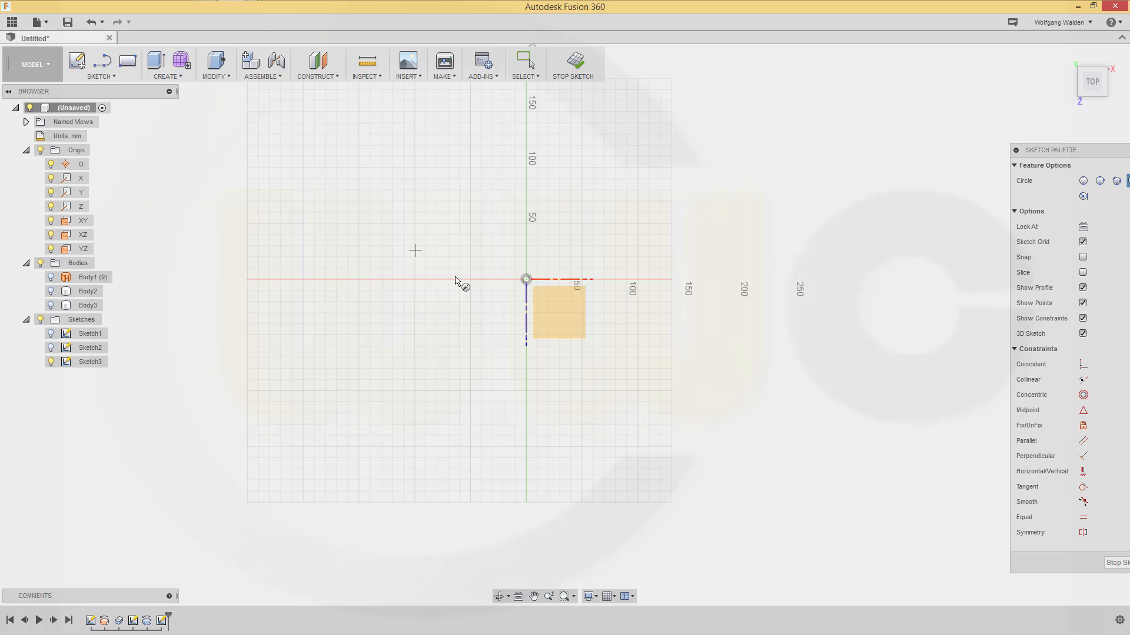
pyautogui.click(527, 280)
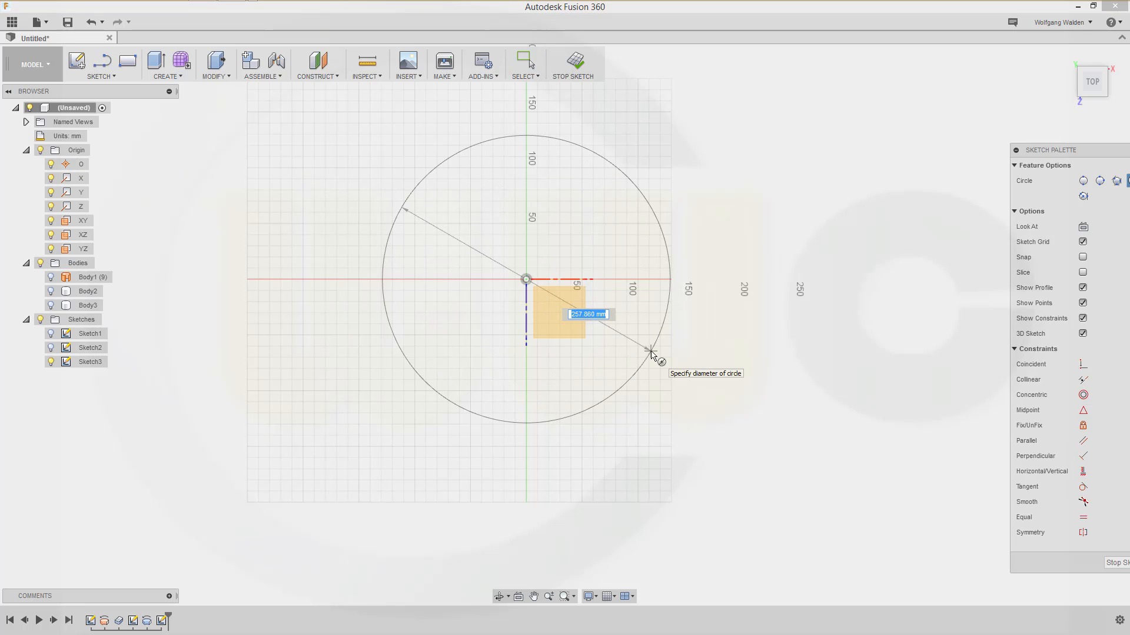
pyautogui.click(650, 352)
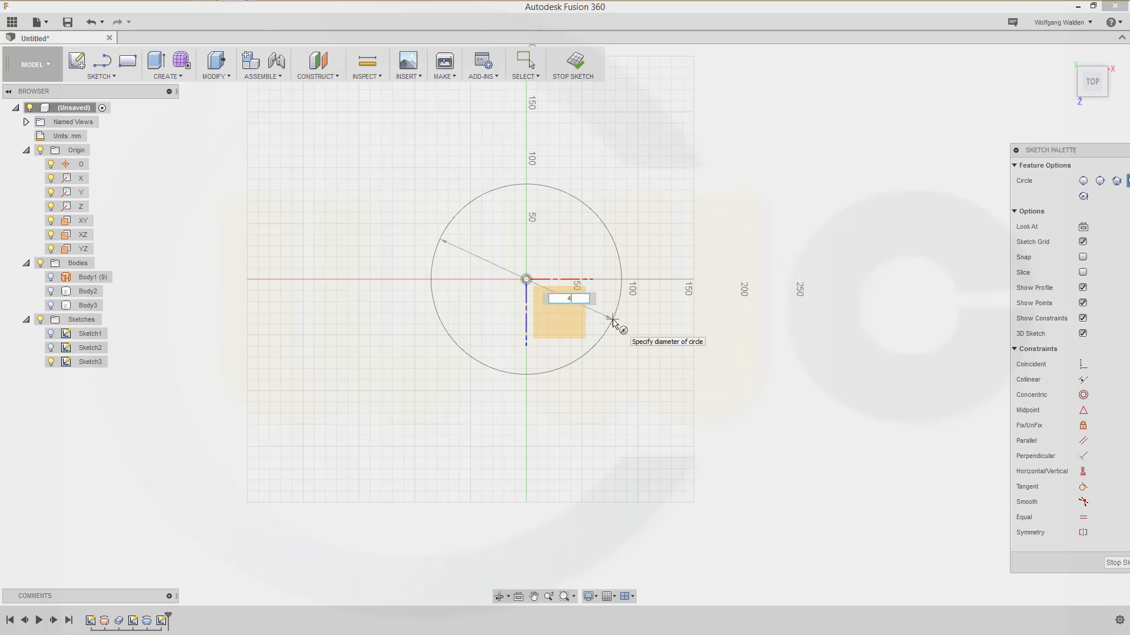
pyautogui.write('460')
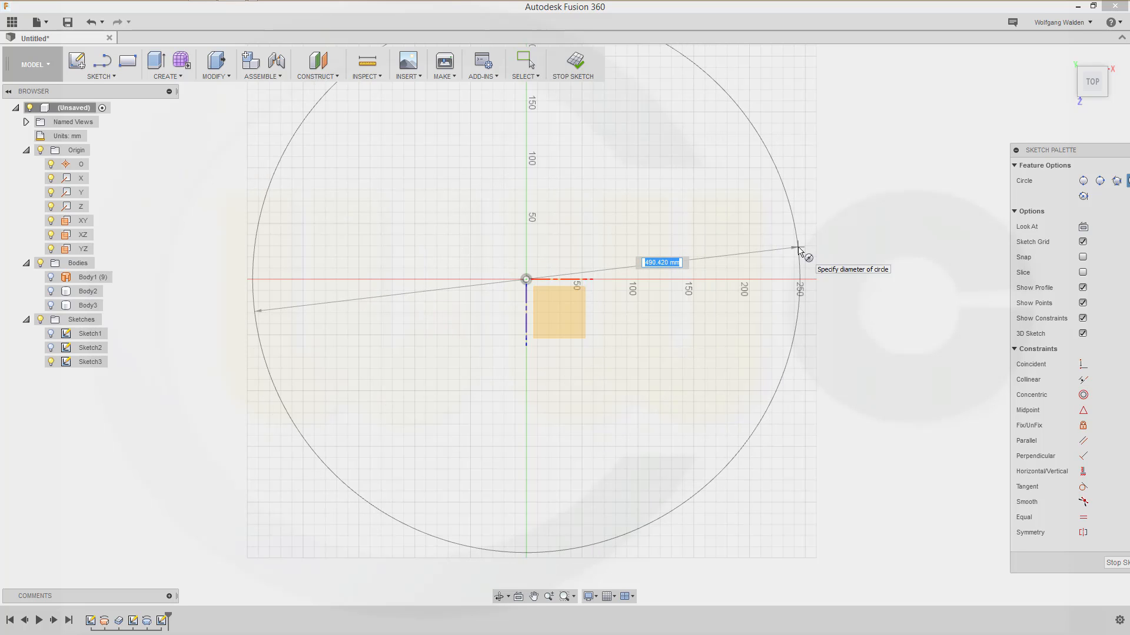
pyautogui.write('4')
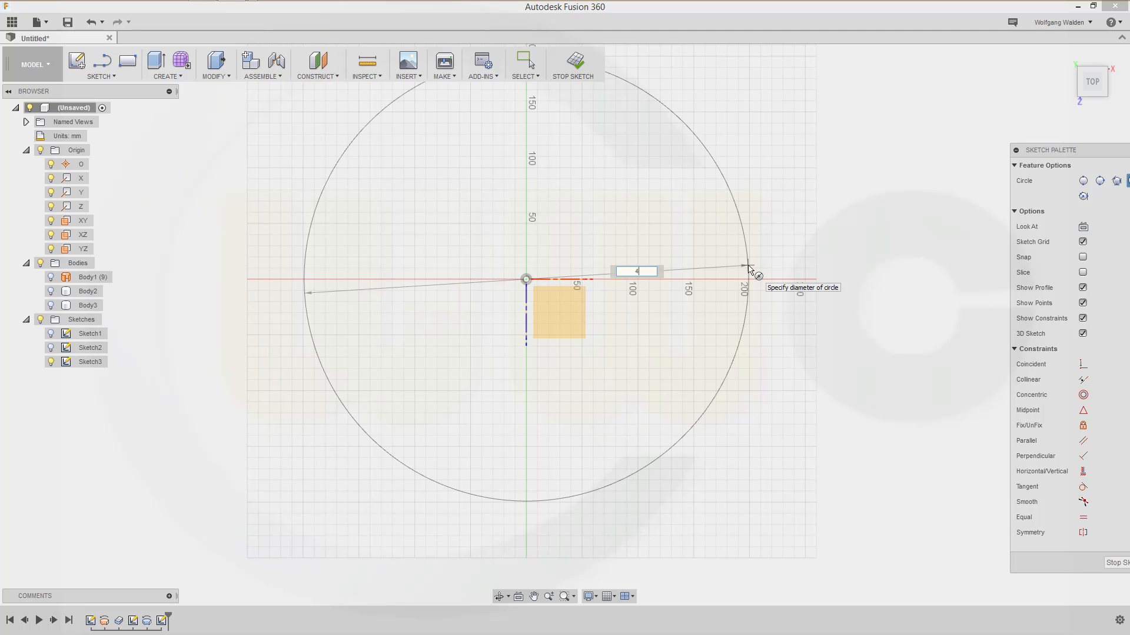
pyautogui.write('90')
pyautogui.press('Return')
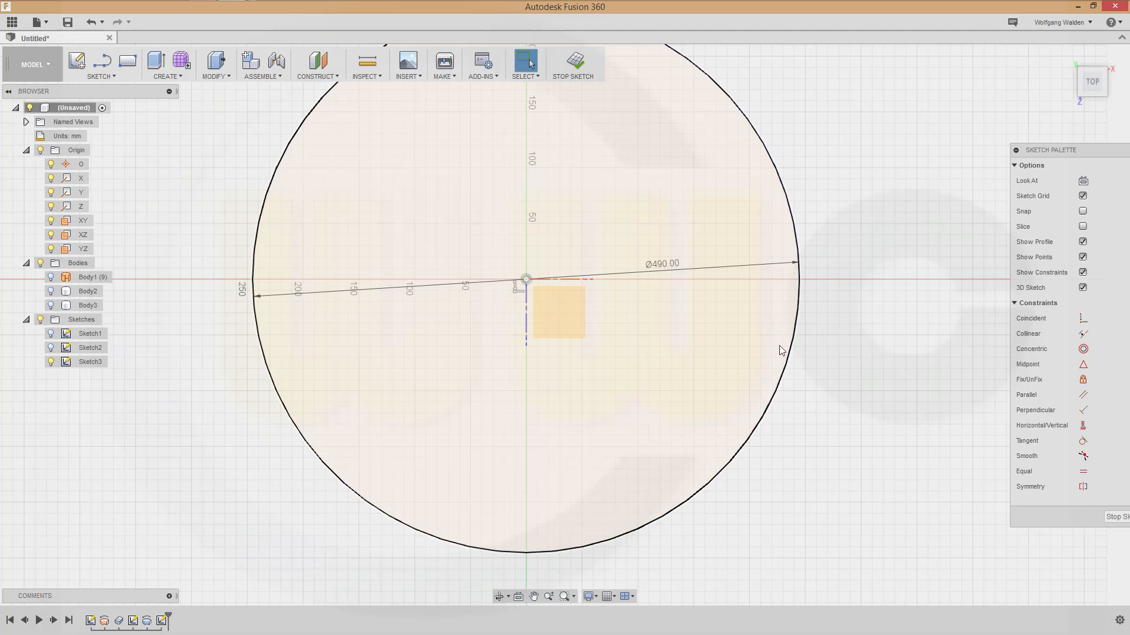
# Convert the 490 mm circle to construction geometry
pyautogui.click(775, 398)
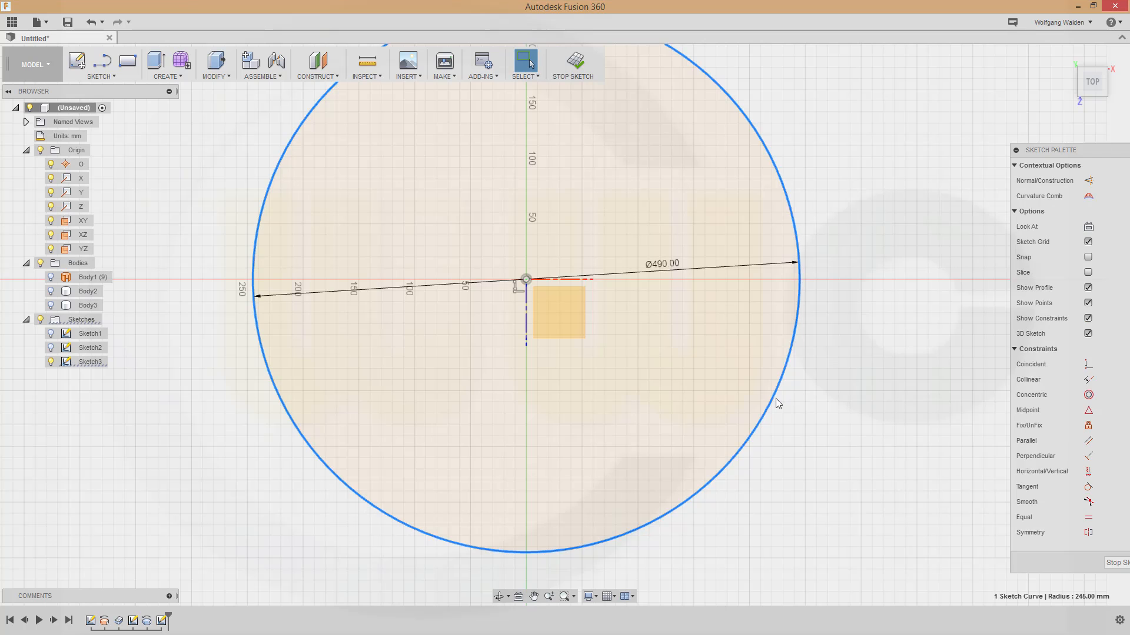
pyautogui.rightClick(775, 398)
pyautogui.click(774, 485)
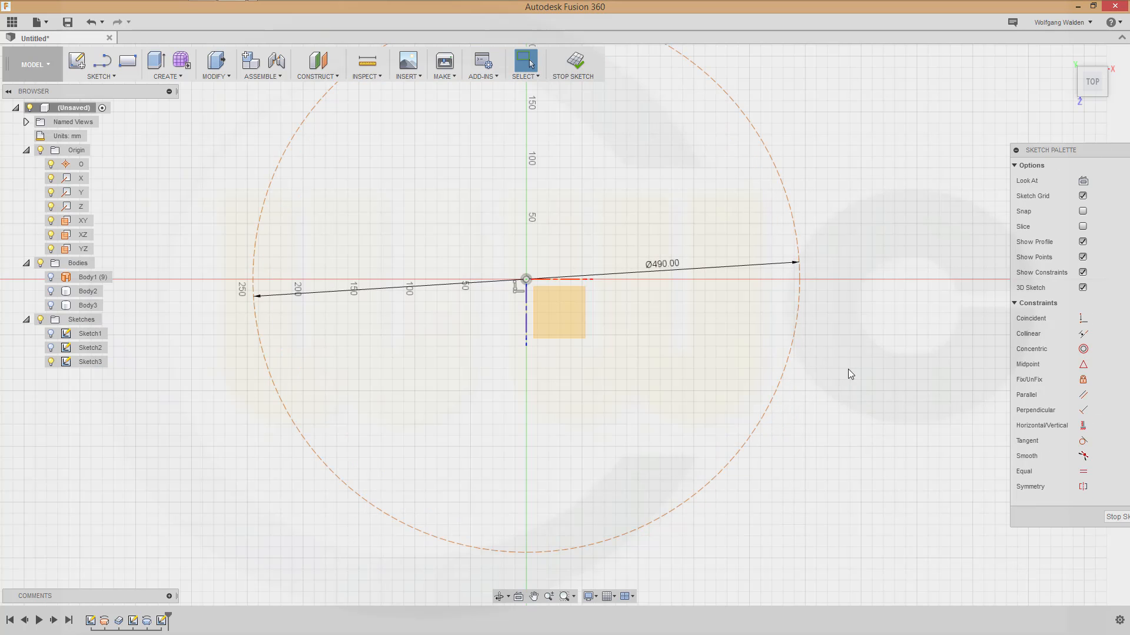
# Draw a second circle centred on the origin, outside the construction circle, and dimension its diameter to 520 mm
pyautogui.scroll(-2, 848, 368)
pyautogui.moveTo(623, 201); pyautogui.dragTo(571, 309, button='middle')
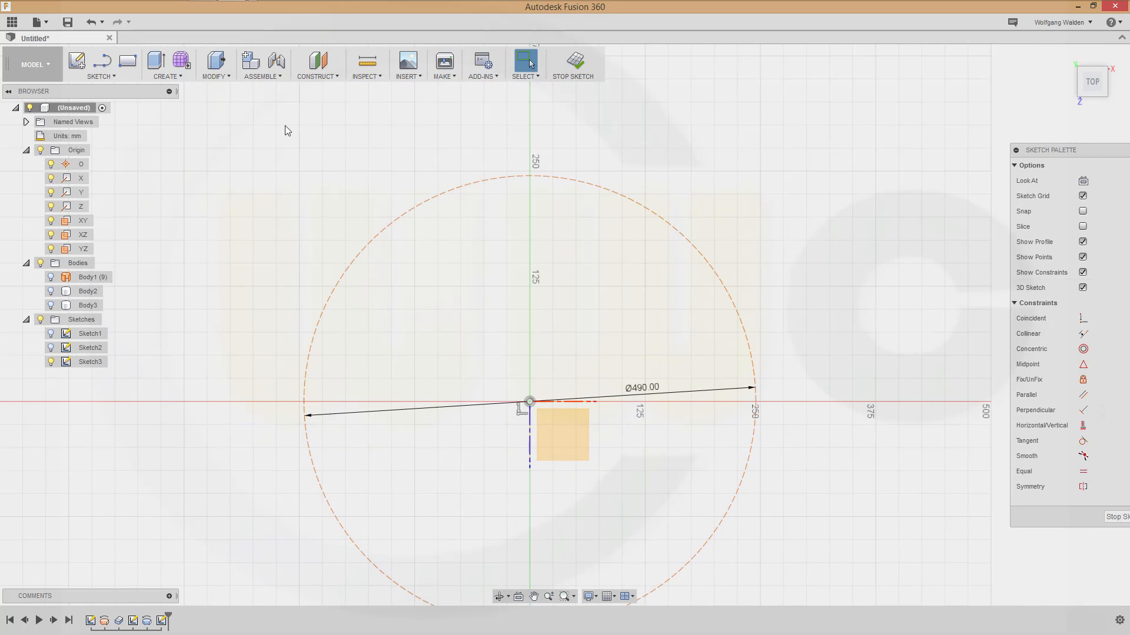
pyautogui.press('c')
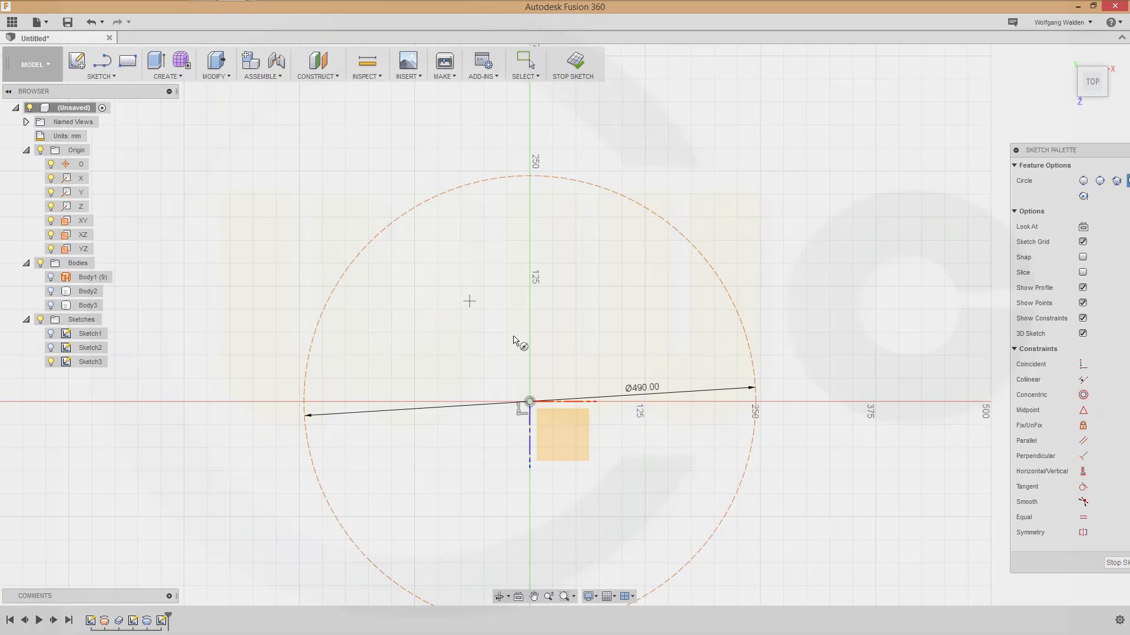
pyautogui.click(530, 402)
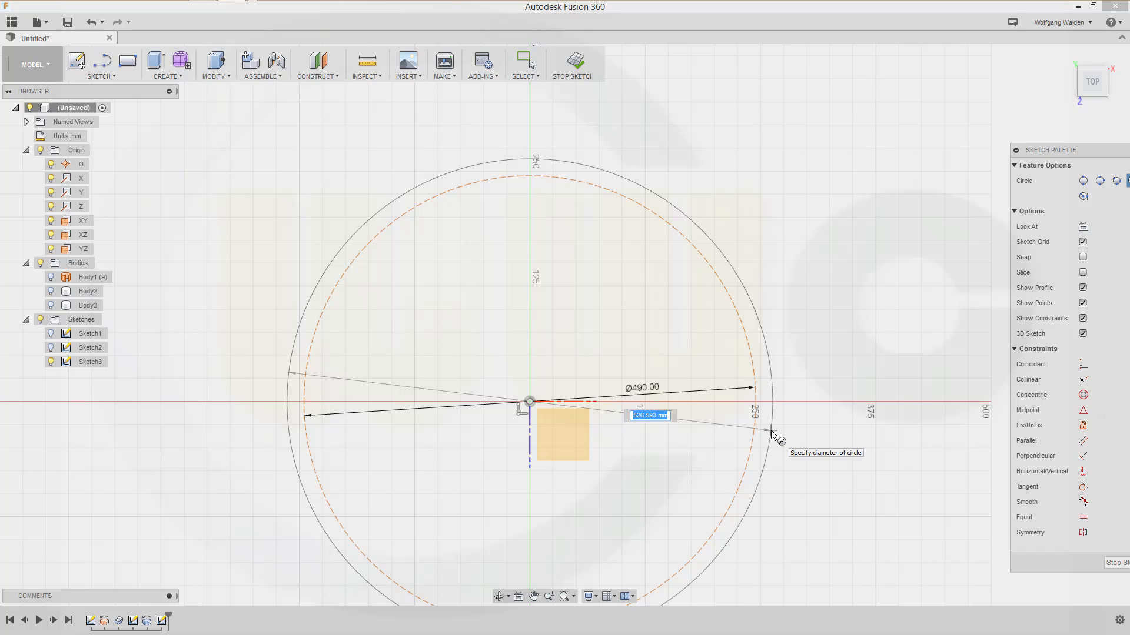
pyautogui.click(773, 434)
pyautogui.press('Escape')
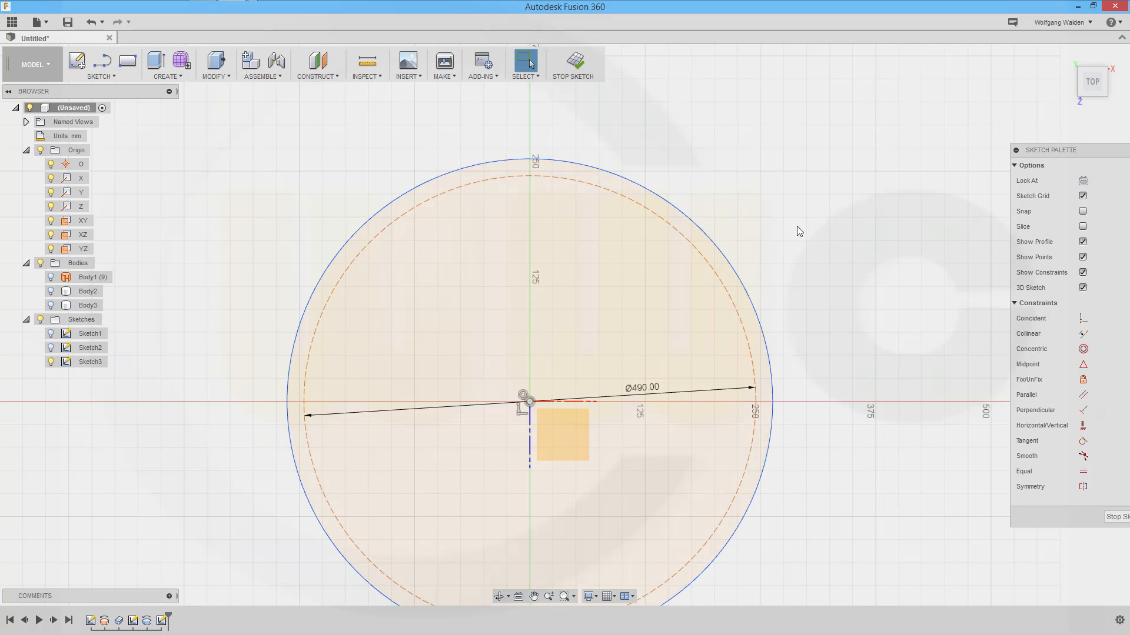
pyautogui.press('d')
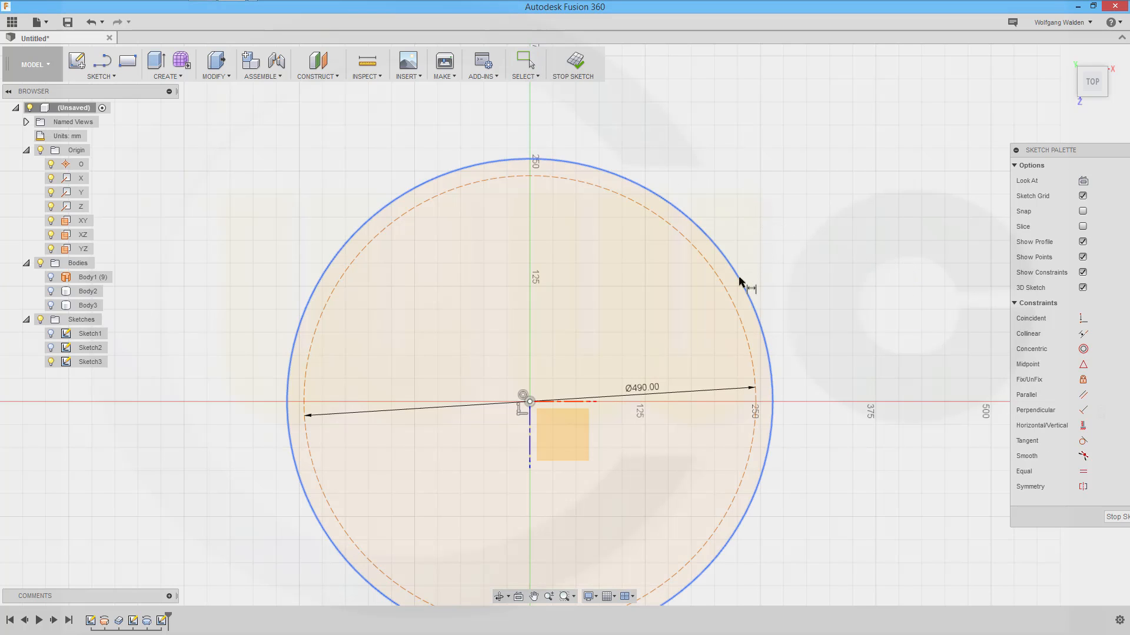
pyautogui.click(743, 280)
pyautogui.click(773, 259)
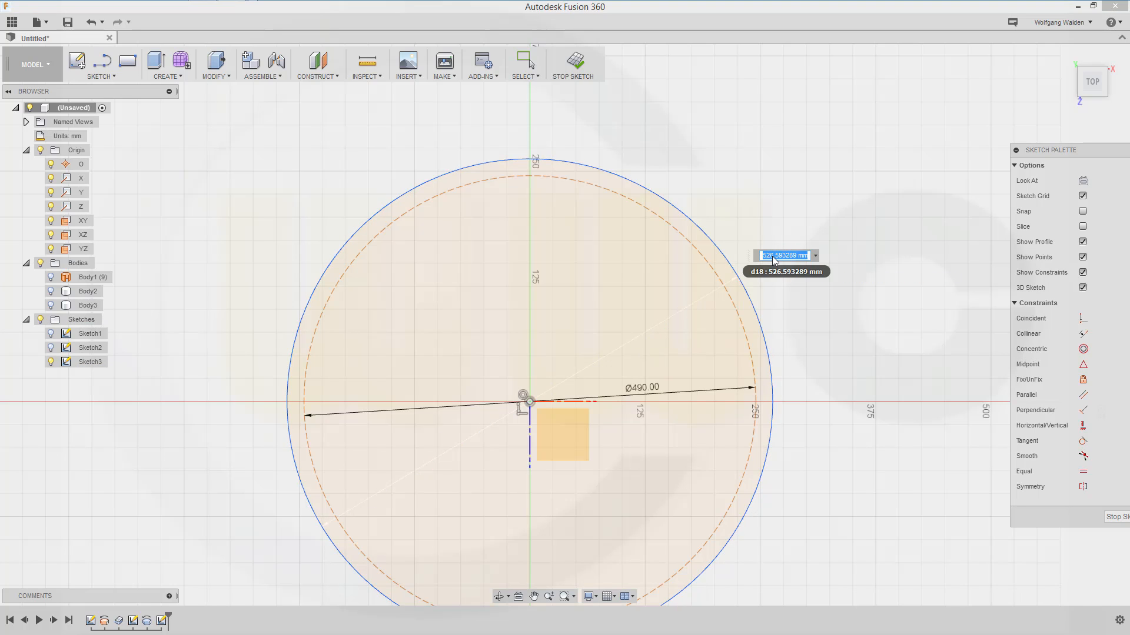
pyautogui.write('520')
pyautogui.press('Return')
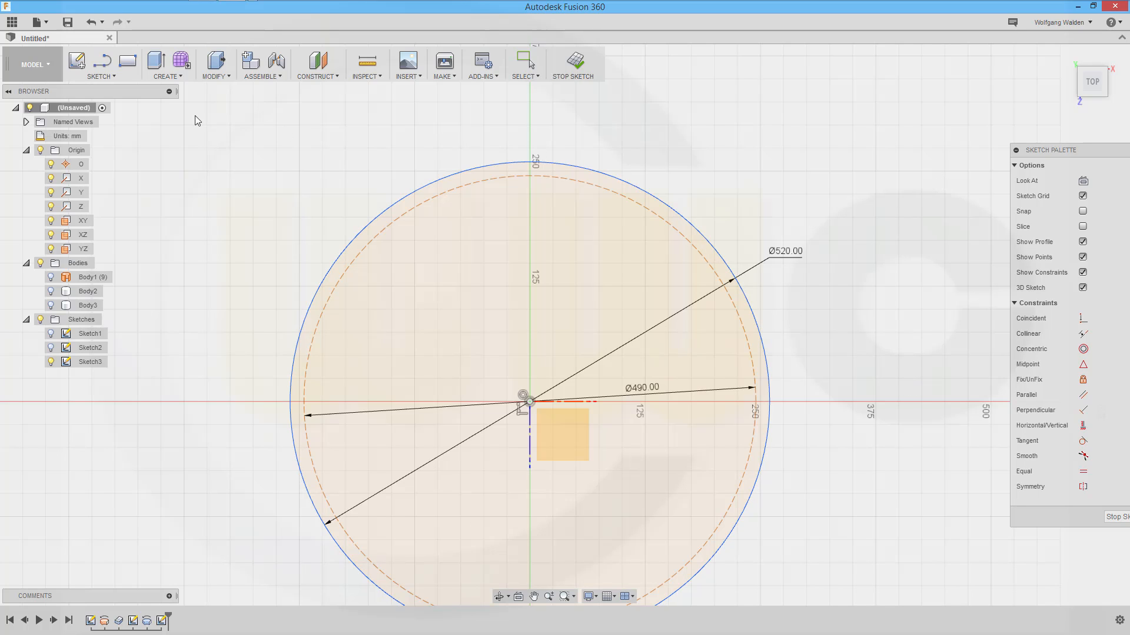
# Draw a closed triangle from the origin with a vertical side and a slanted side about 322 mm long, both extending beyond the outer circle
pyautogui.press('l')
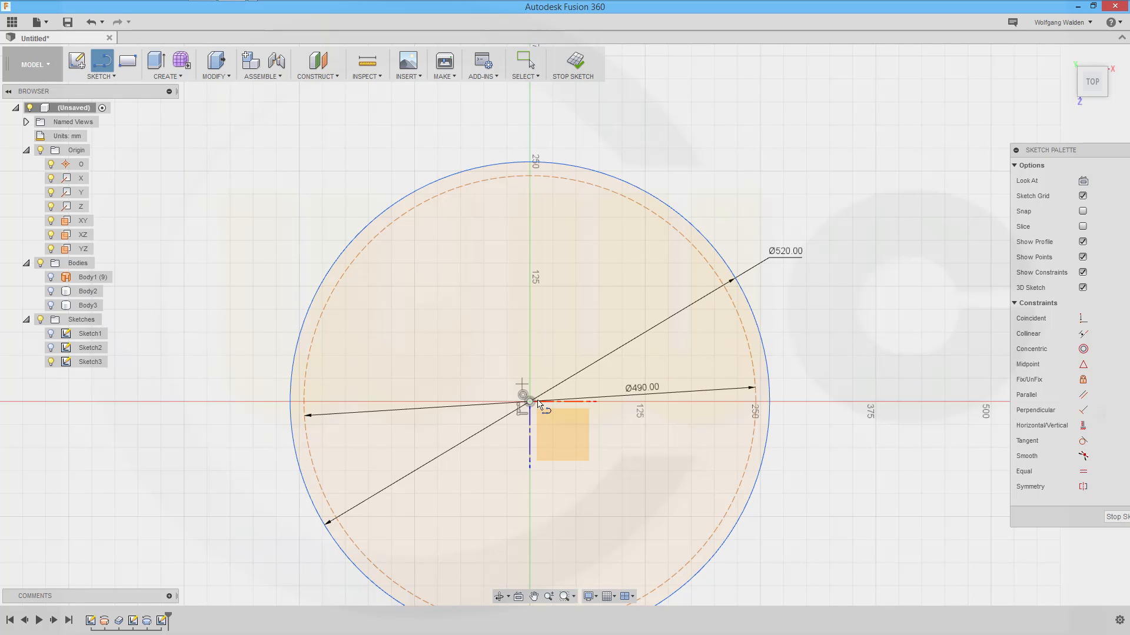
pyautogui.click(529, 402)
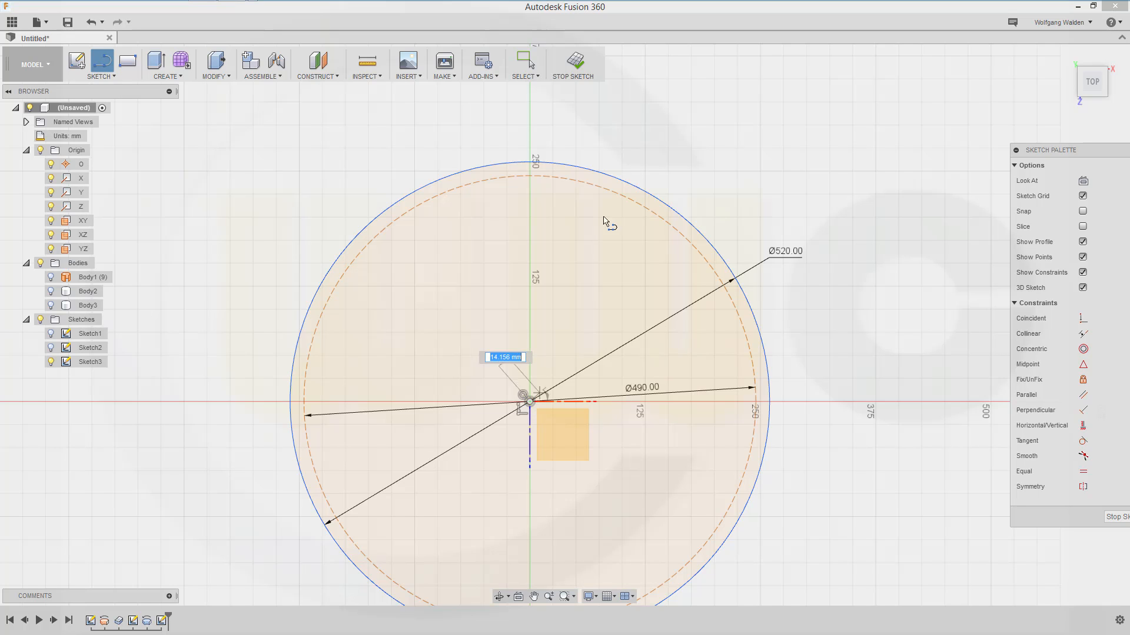
pyautogui.click(531, 117)
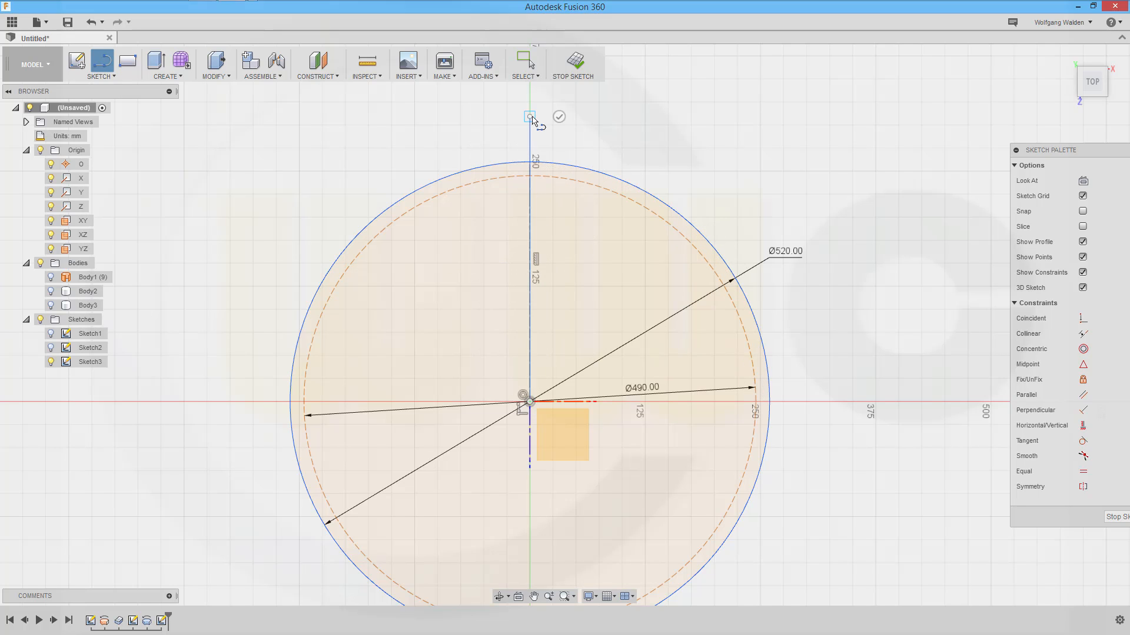
pyautogui.click(716, 172)
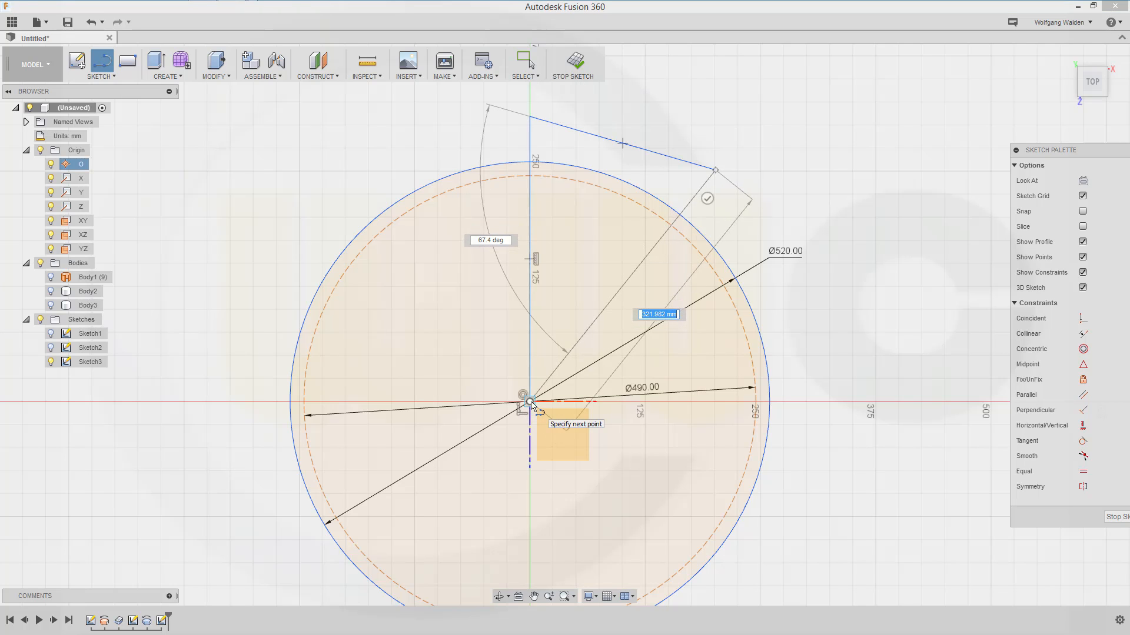
pyautogui.click(530, 403)
pyautogui.press('Escape')
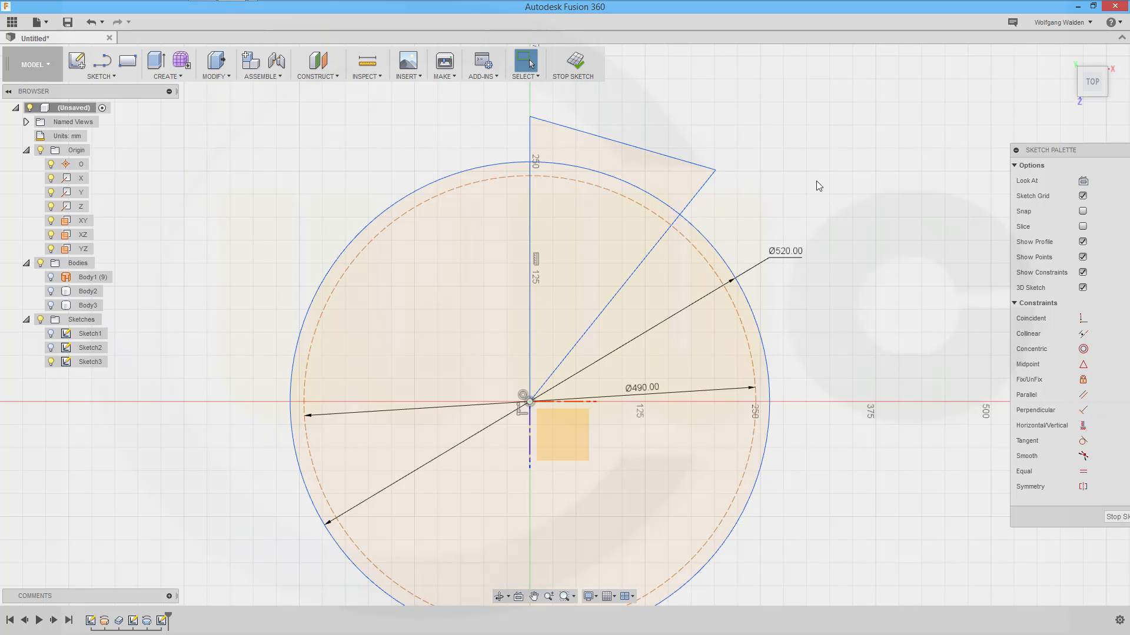
# Trim the triangle's portions outside the 520 mm circle, leaving the vertical and slanted lines from the origin
pyautogui.press('t')
pyautogui.click(701, 189)
pyautogui.click(646, 147)
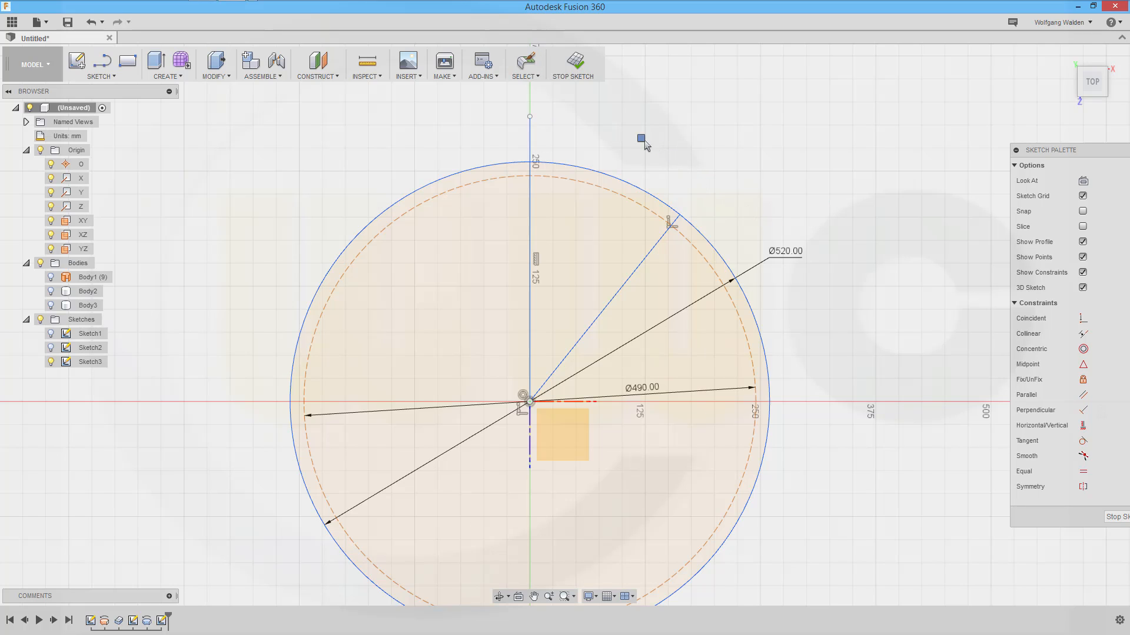
pyautogui.click(530, 141)
# Dimension the angle between the vertical line and the slanted line to 22.5 degrees
pyautogui.press('d')
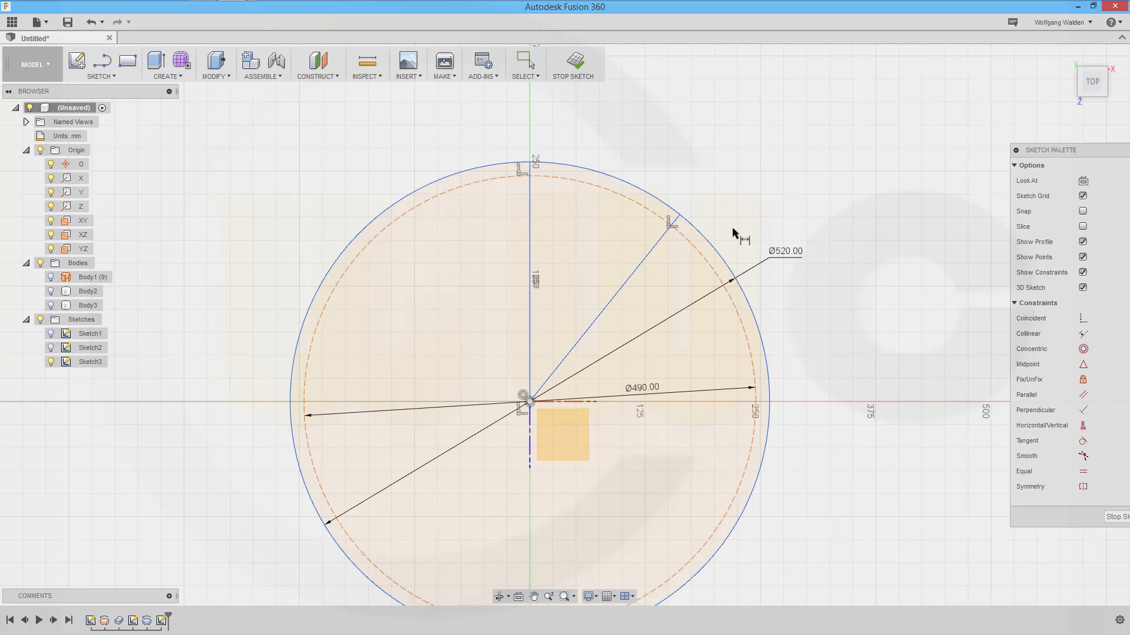
pyautogui.click(530, 213)
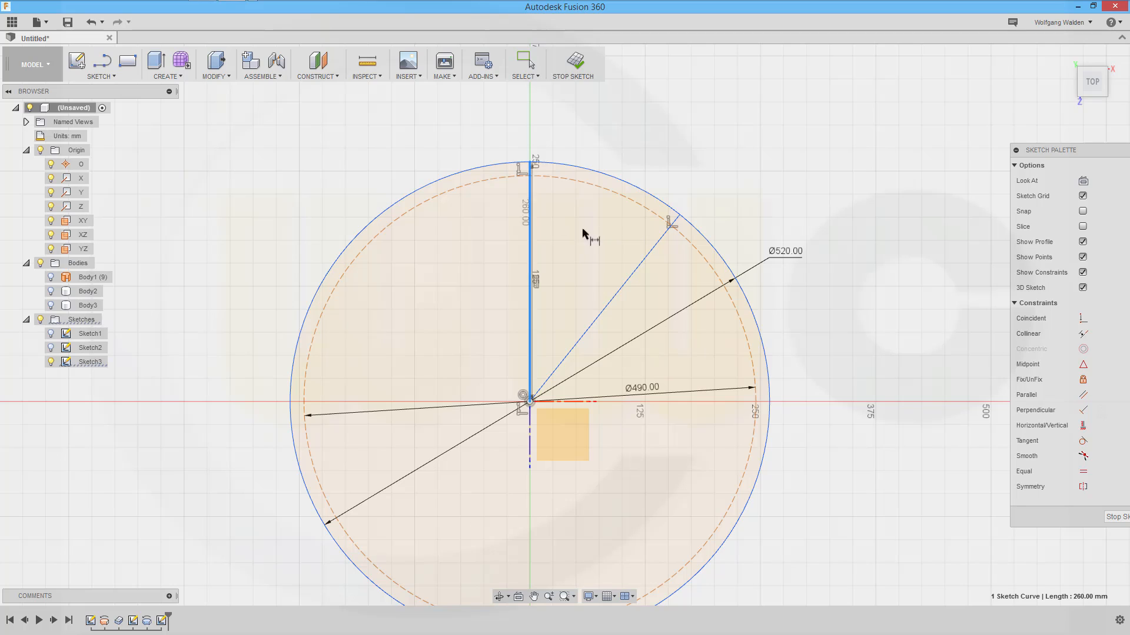
pyautogui.click(628, 283)
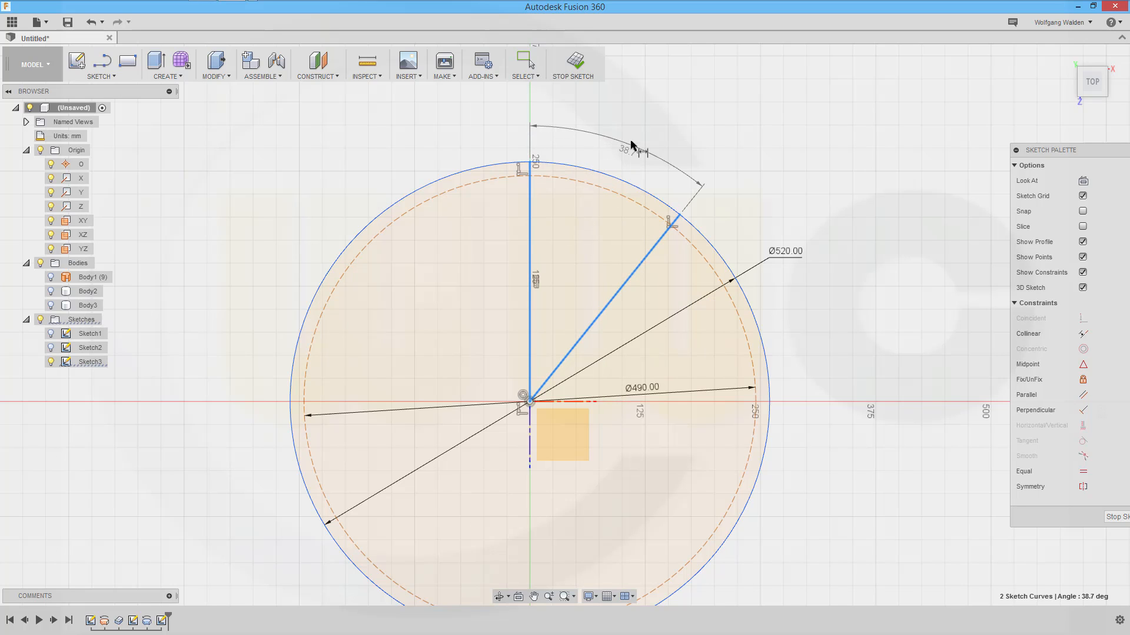
pyautogui.click(631, 143)
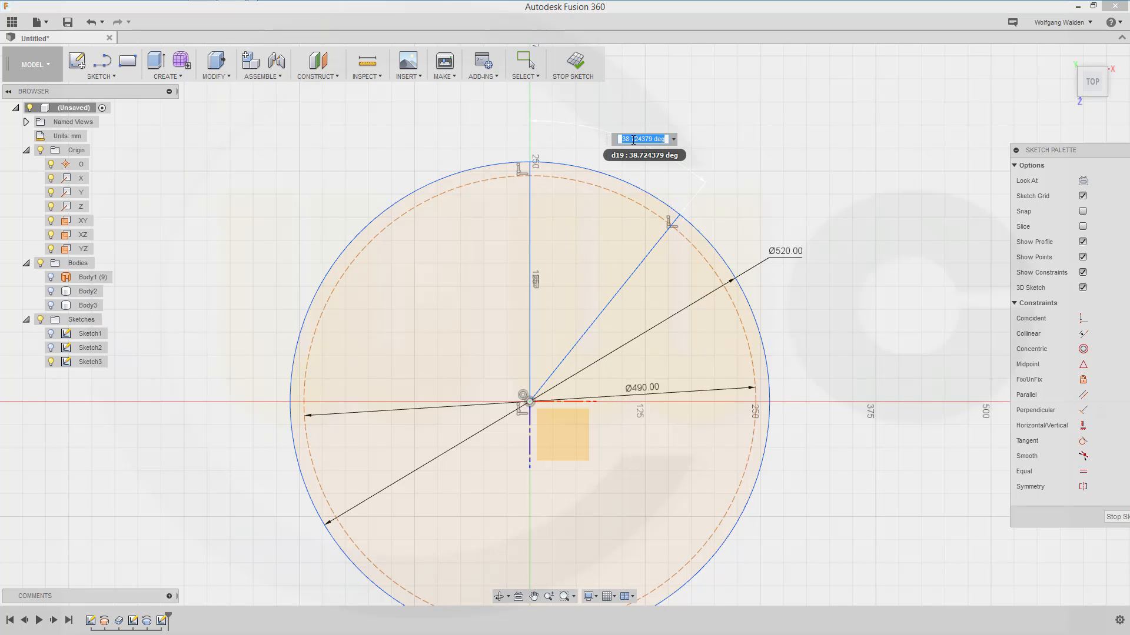
pyautogui.write('22,5')
pyautogui.press('Return')
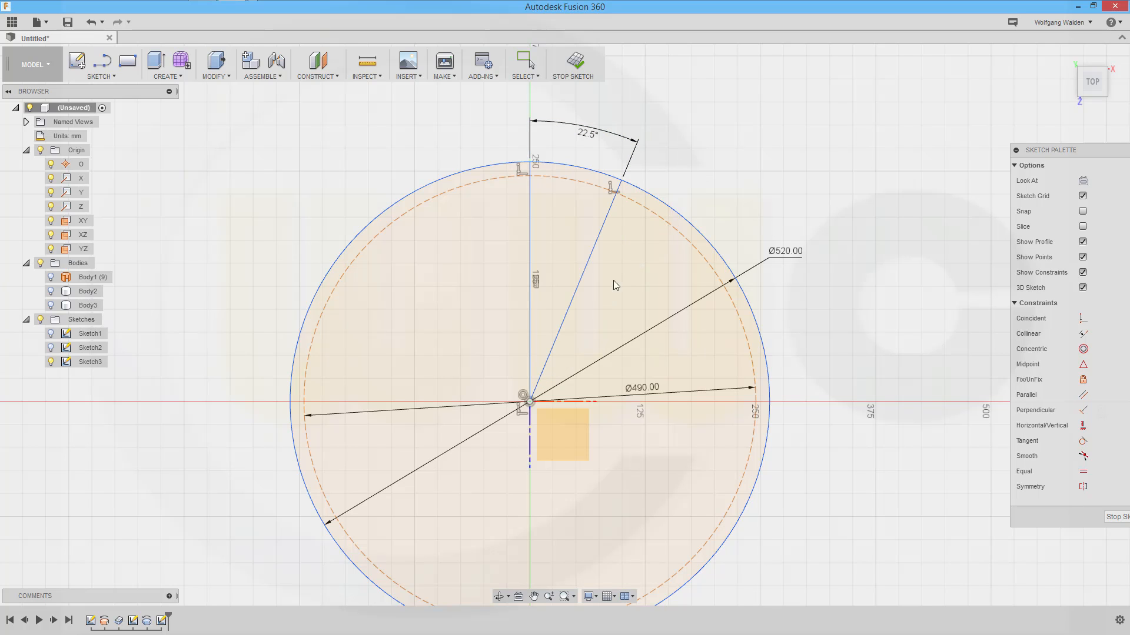
# Draw a five-point spline from the vertical line, about 120 mm above the origin, curving up between the two lines to just beyond the outer circle
pyautogui.scroll(2, 590, 321)
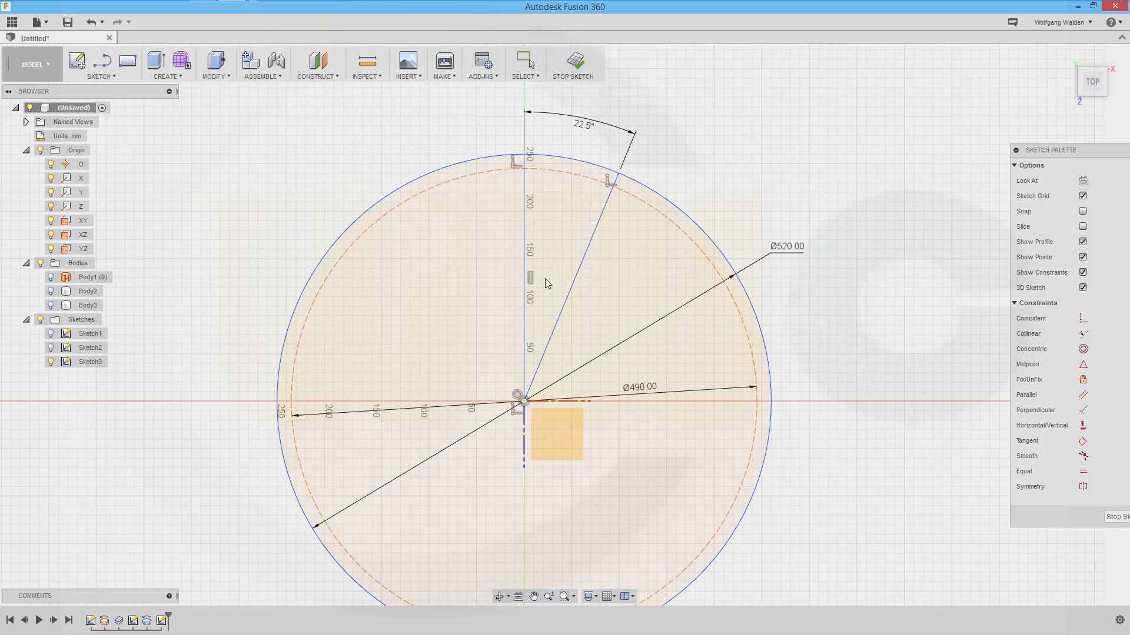
pyautogui.scroll(3, 551, 264)
pyautogui.scroll(4, 572, 351)
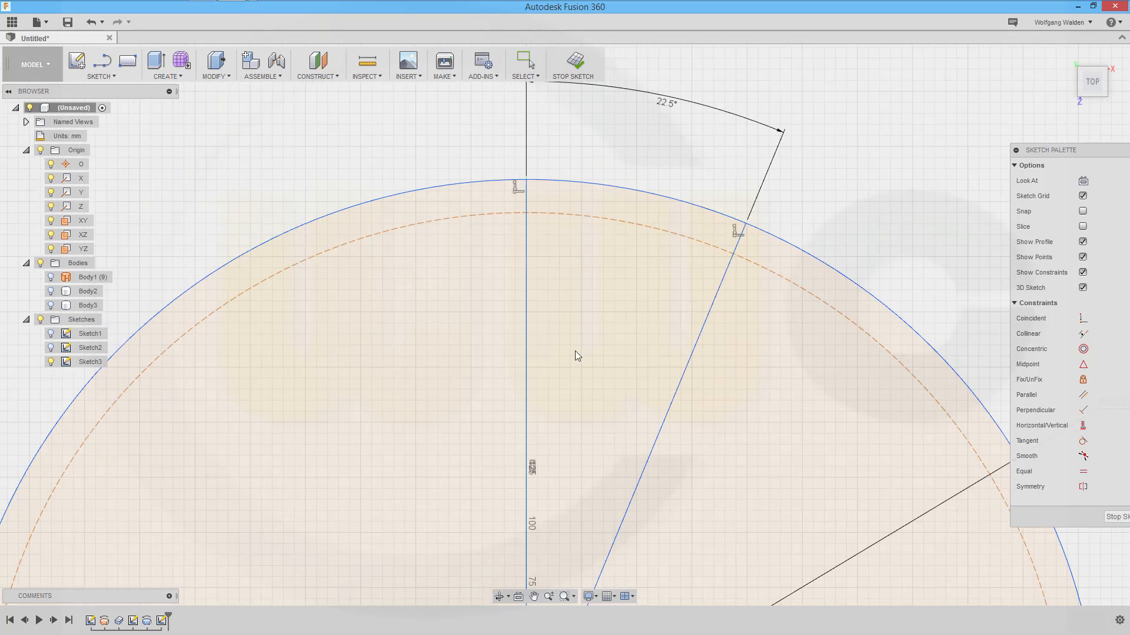
pyautogui.moveTo(576, 368)
pyautogui.mouseDown(button='middle')
pyautogui.moveTo(577, 302)
pyautogui.moveTo(558, 289)
pyautogui.moveTo(558, 261)
pyautogui.mouseUp(button='middle')
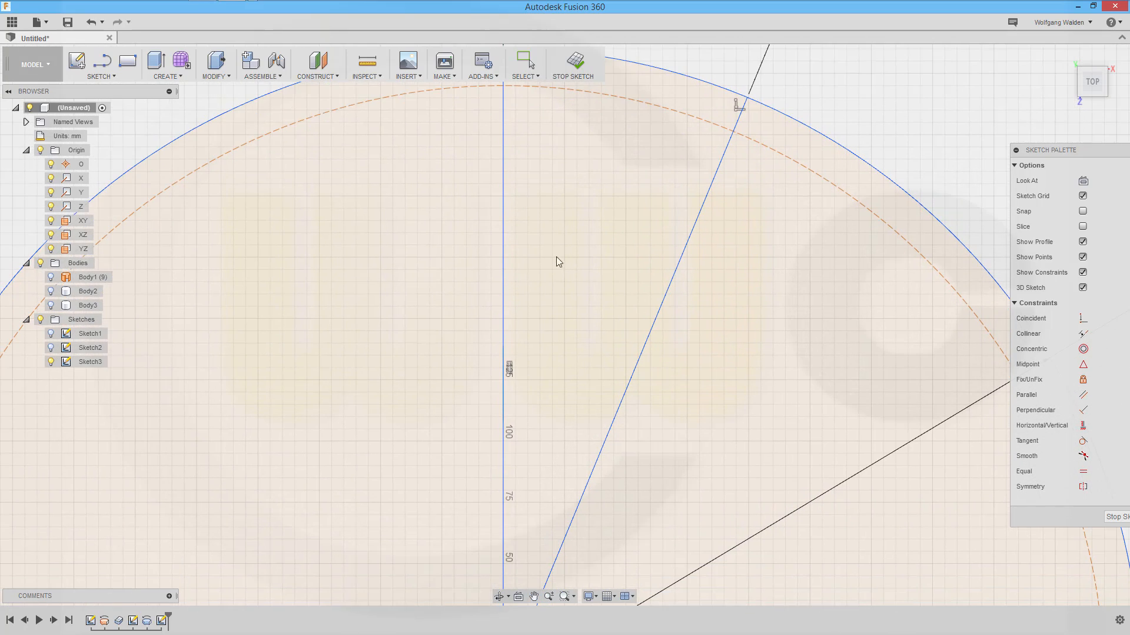
pyautogui.click(101, 76)
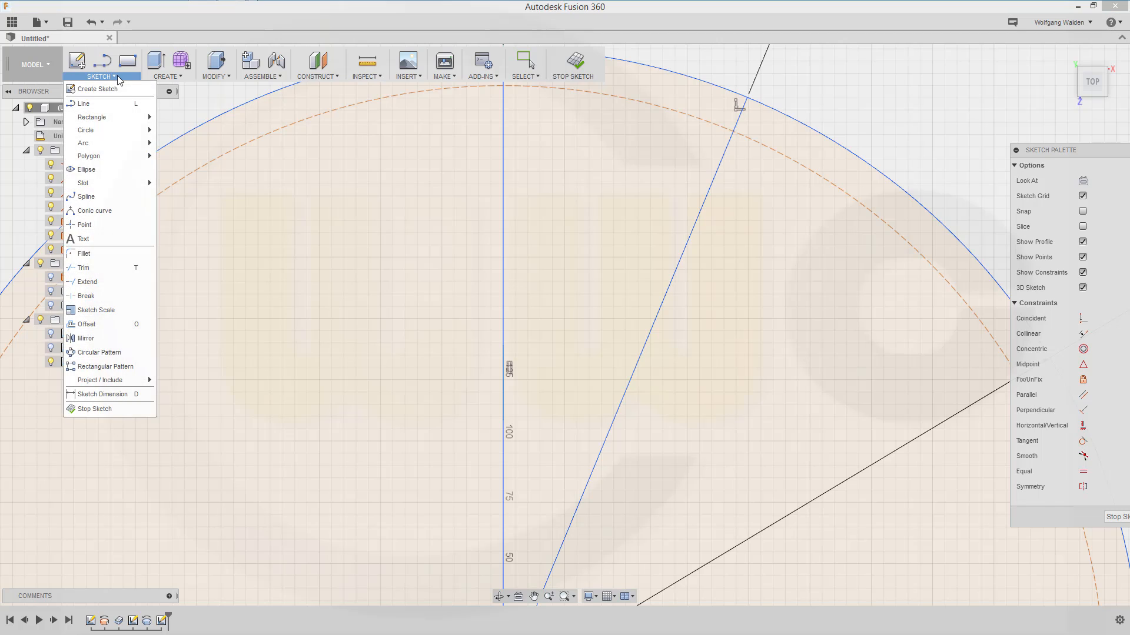
pyautogui.click(97, 197)
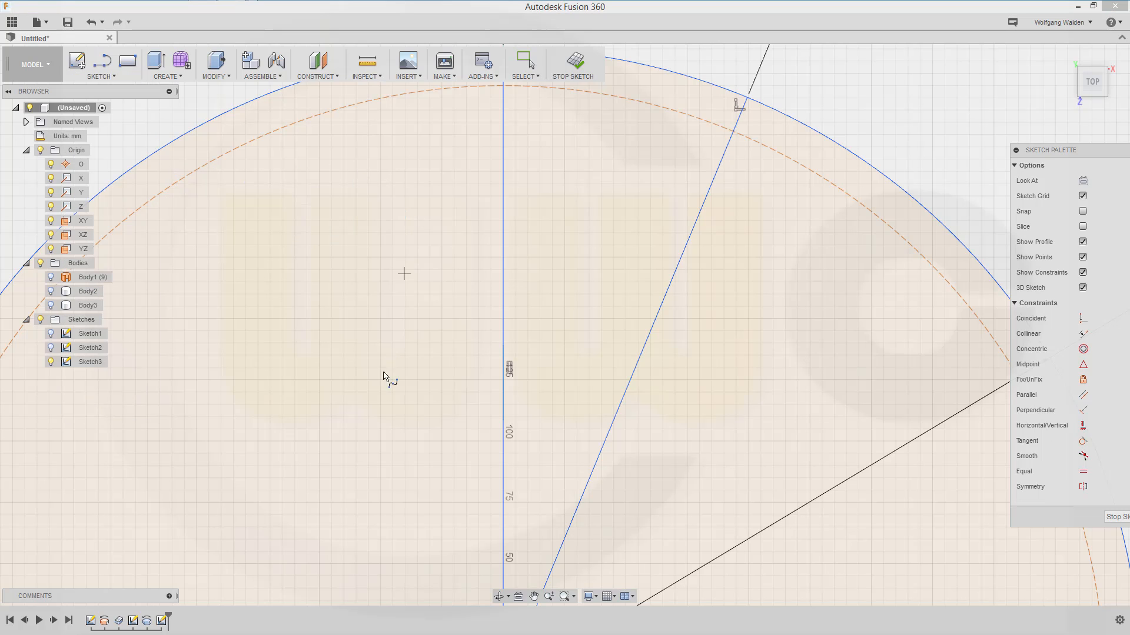
pyautogui.click(503, 394)
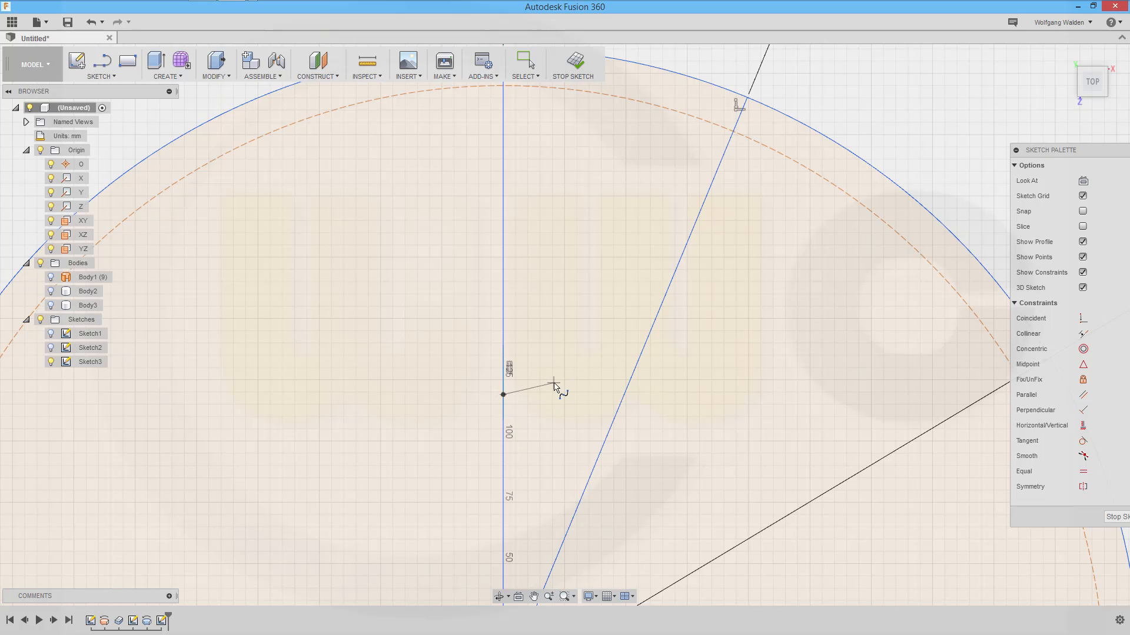
pyautogui.click(554, 383)
pyautogui.click(606, 267)
pyautogui.click(619, 121)
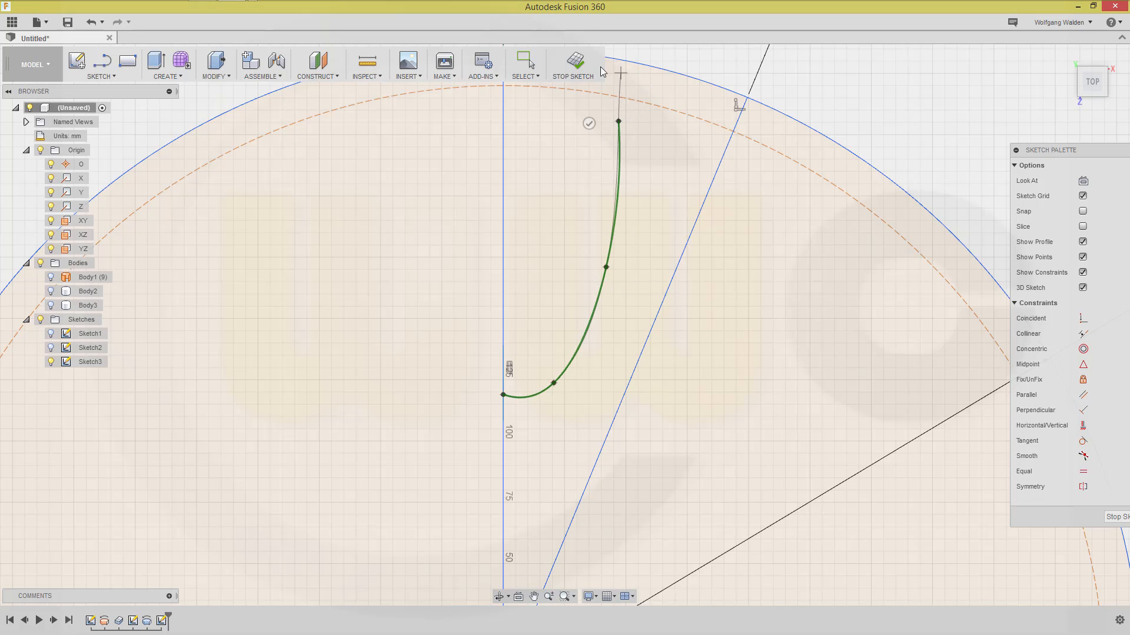
pyautogui.moveTo(616, 73); pyautogui.dragTo(621, 152, button='middle')
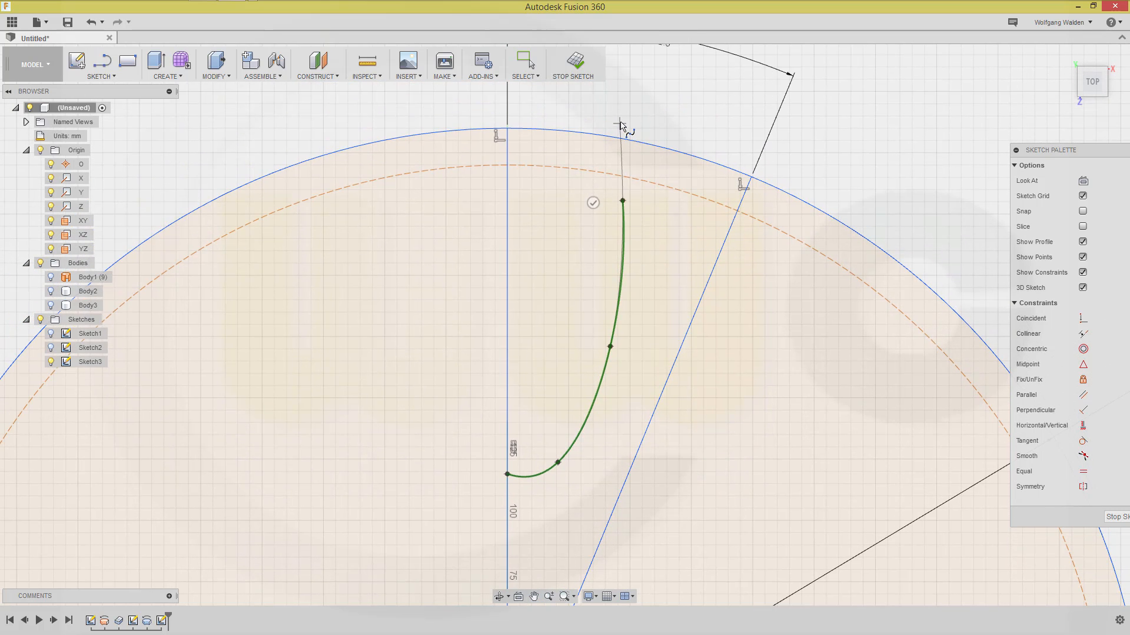
pyautogui.doubleClick(620, 122)
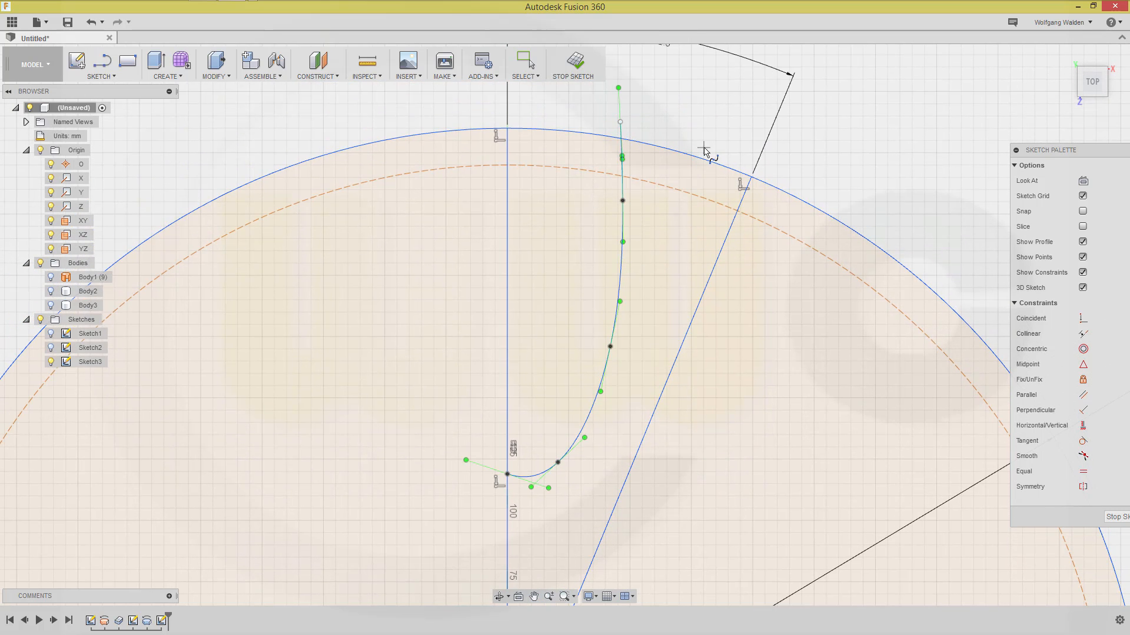
# Constrain the tangent handle at the spline's lower end, on the vertical line, to be horizontal
pyautogui.press('Escape')
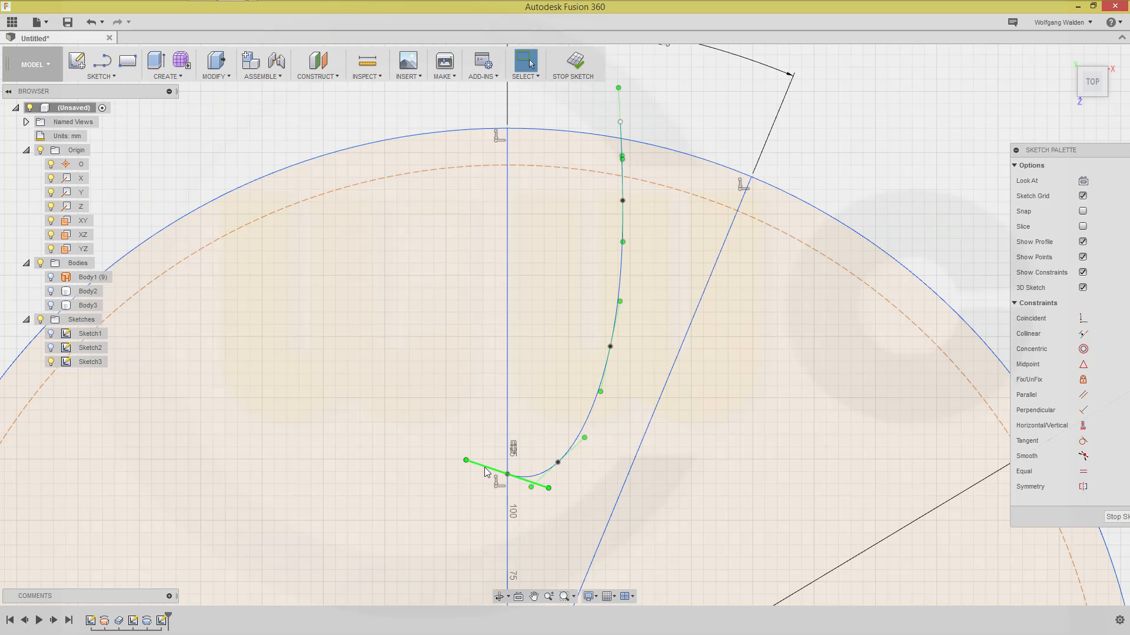
pyautogui.click(1082, 428)
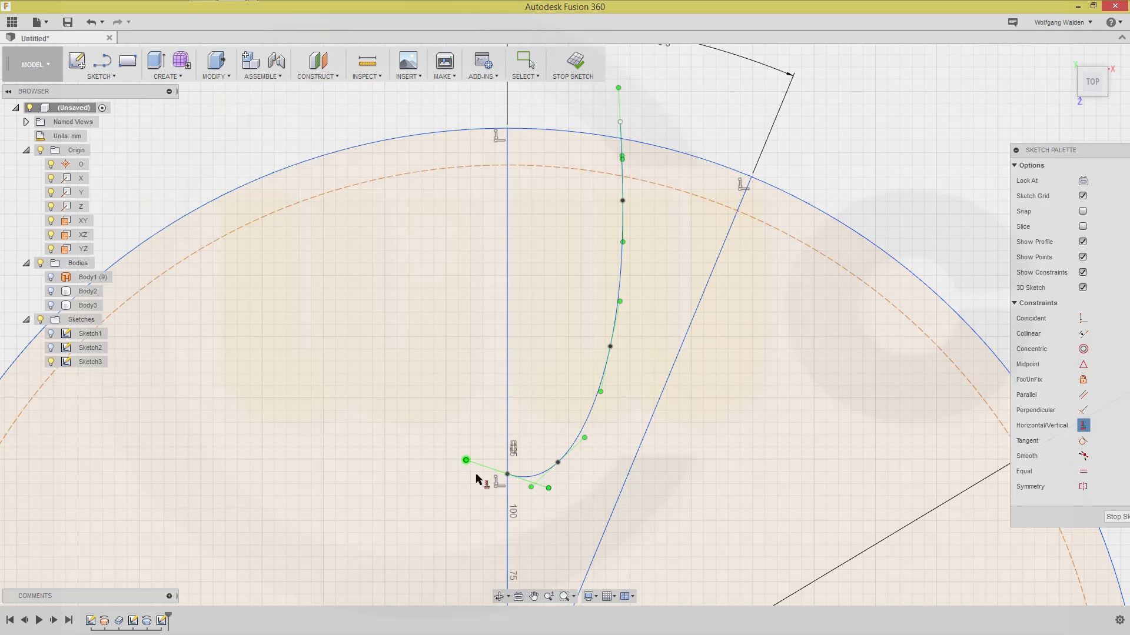
pyautogui.click(478, 466)
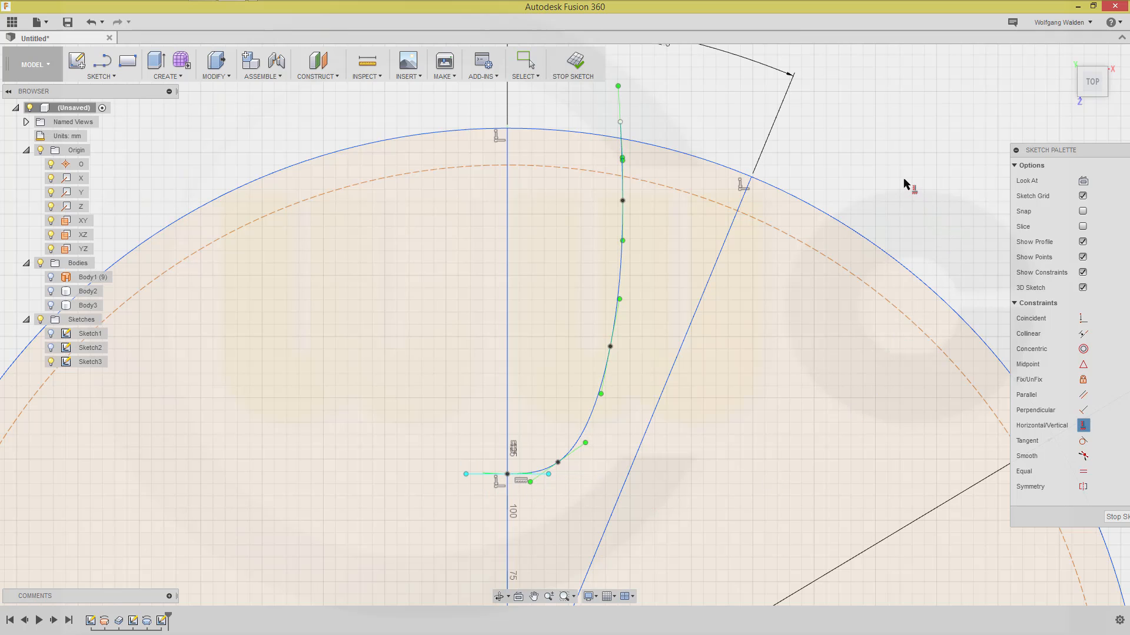
pyautogui.press('Escape')
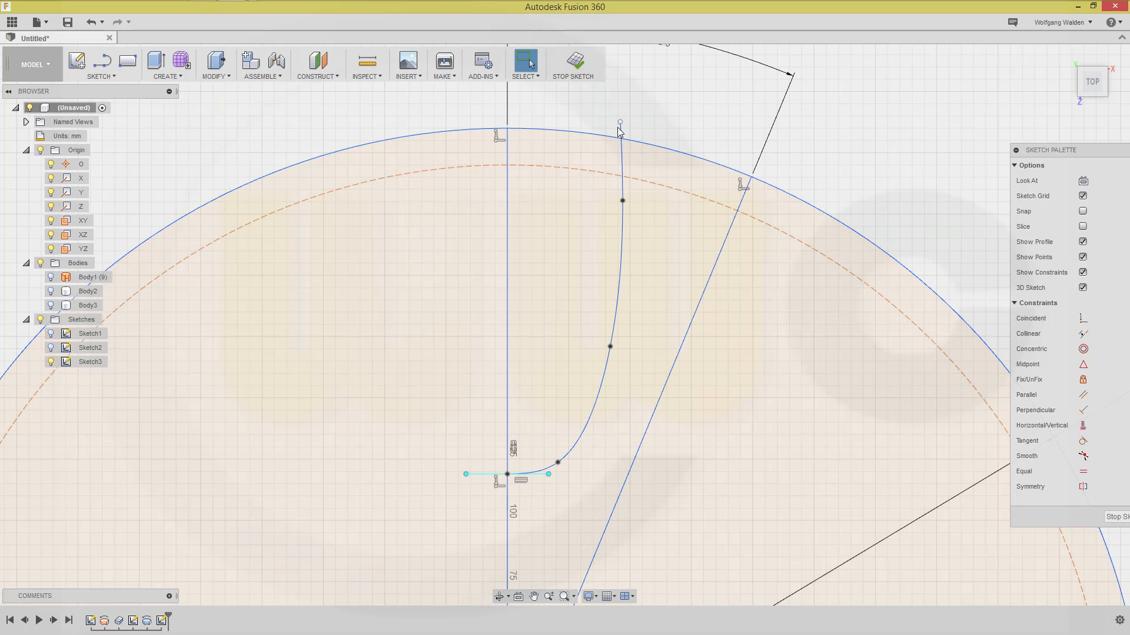
# Reshape the spline by moving its upper end to about X 47.5, Z -266.7 mm and its two lower inner points slightly upward
pyautogui.moveTo(620, 123)
pyautogui.mouseDown()
pyautogui.moveTo(635, 128)
pyautogui.moveTo(627, 118)
pyautogui.mouseUp()
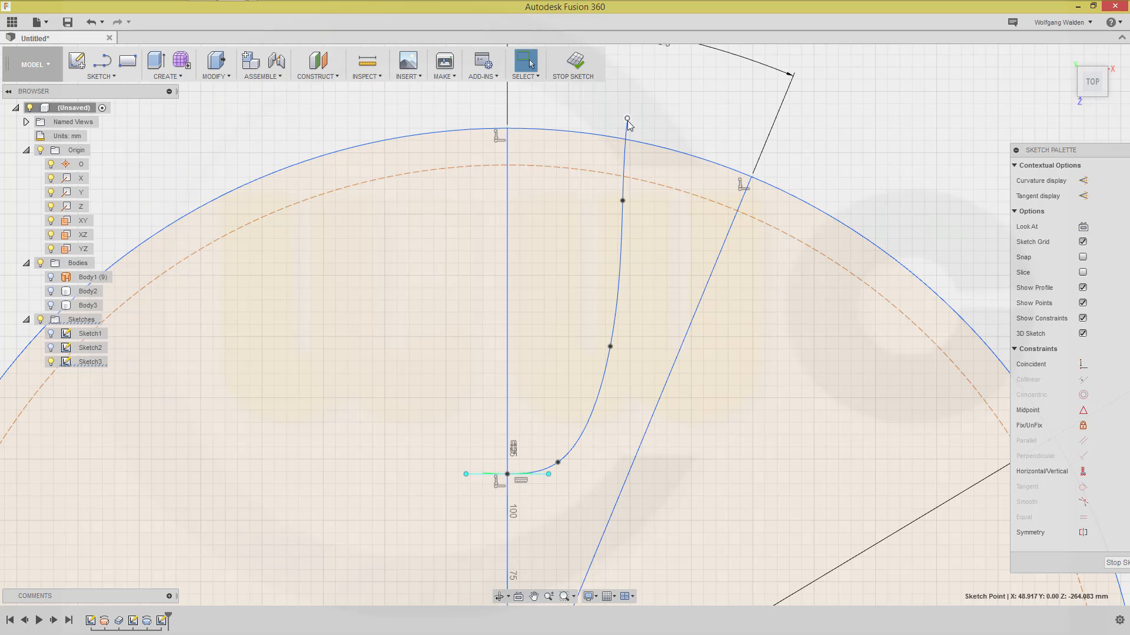
pyautogui.moveTo(628, 123); pyautogui.dragTo(624, 116)
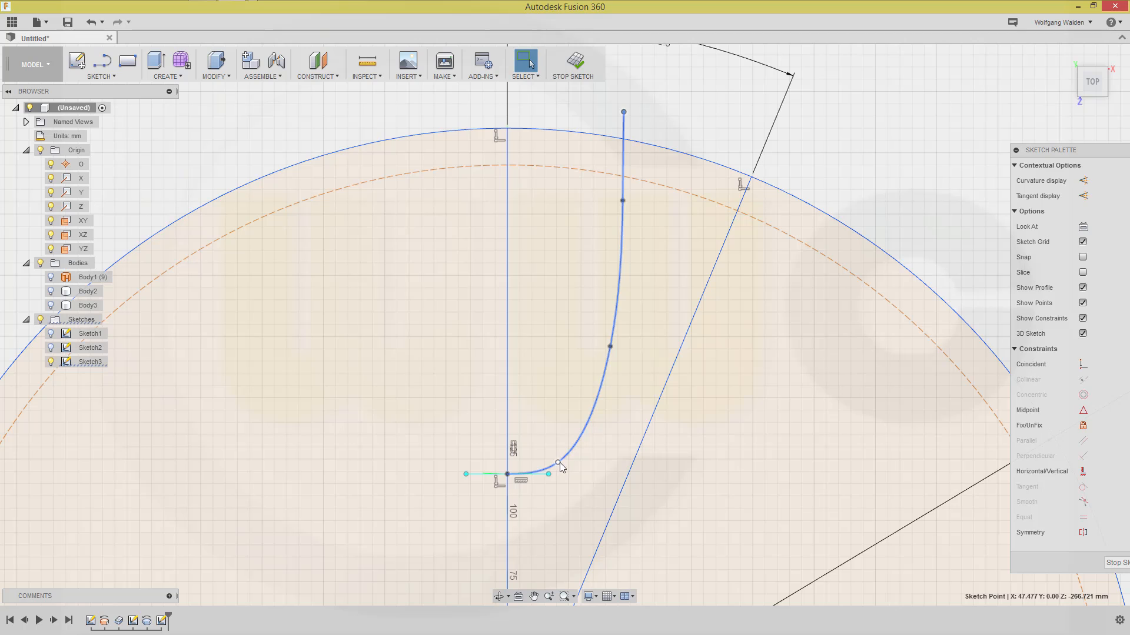
pyautogui.moveTo(560, 463); pyautogui.dragTo(561, 454)
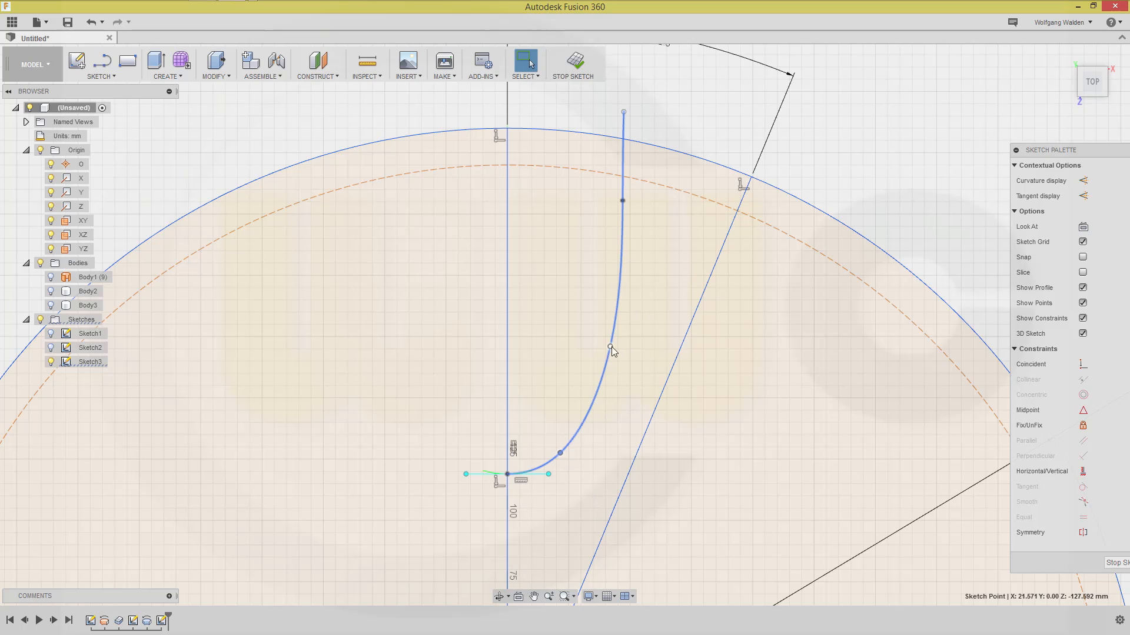
pyautogui.moveTo(611, 346); pyautogui.dragTo(607, 333)
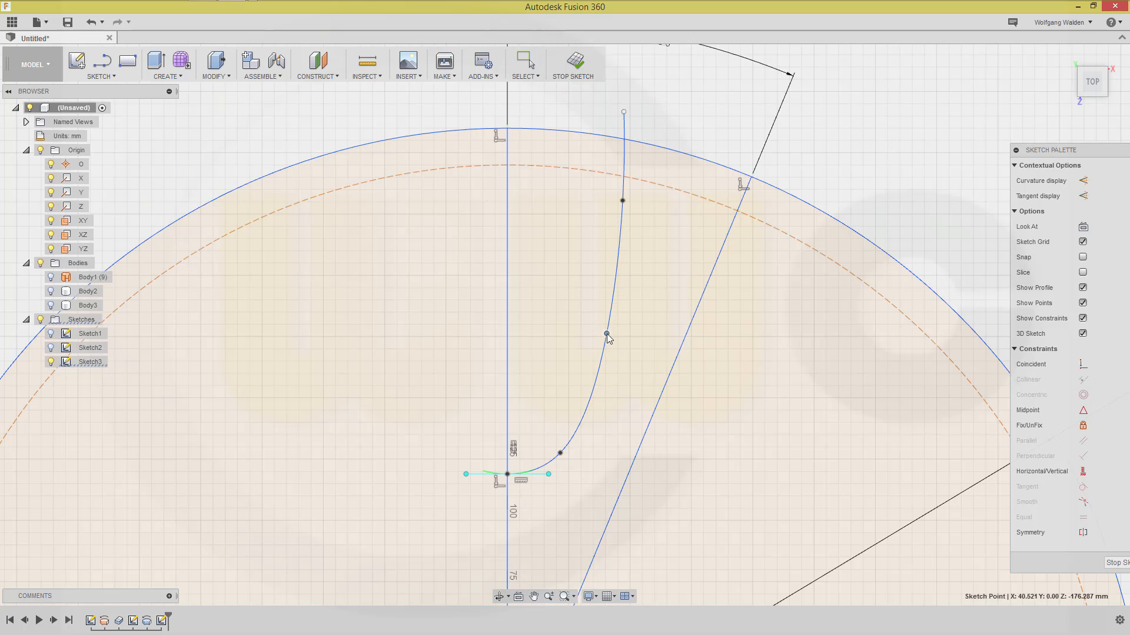
pyautogui.click(666, 135)
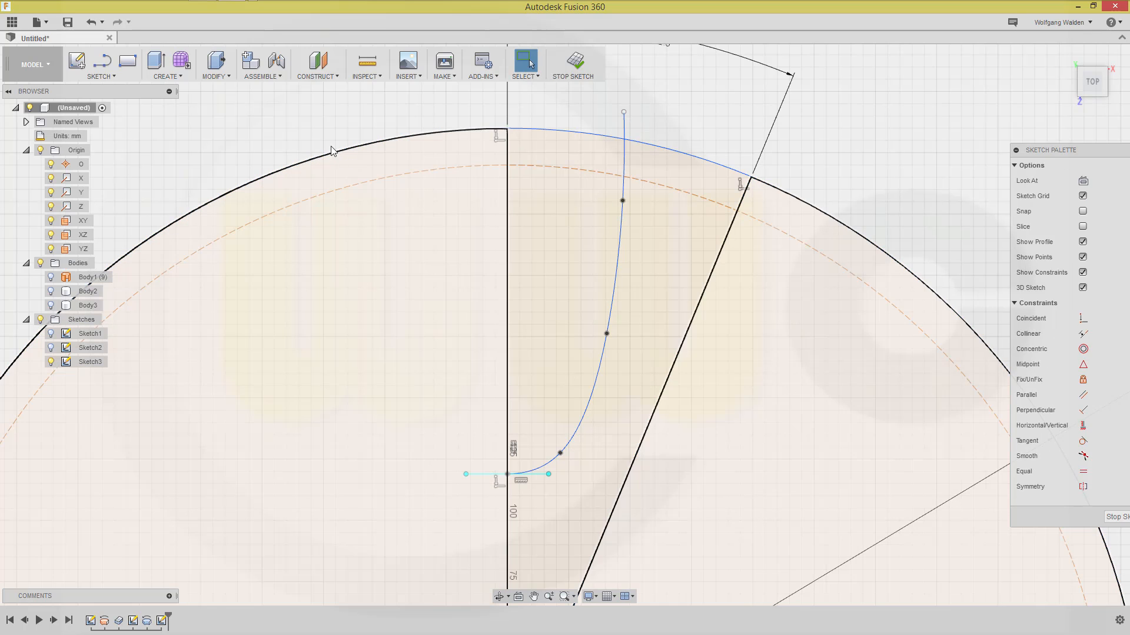
# Draw a four-point spline from the middle of the slanted line, bowing toward the first spline and ending just beyond the outer circle
pyautogui.click(116, 78)
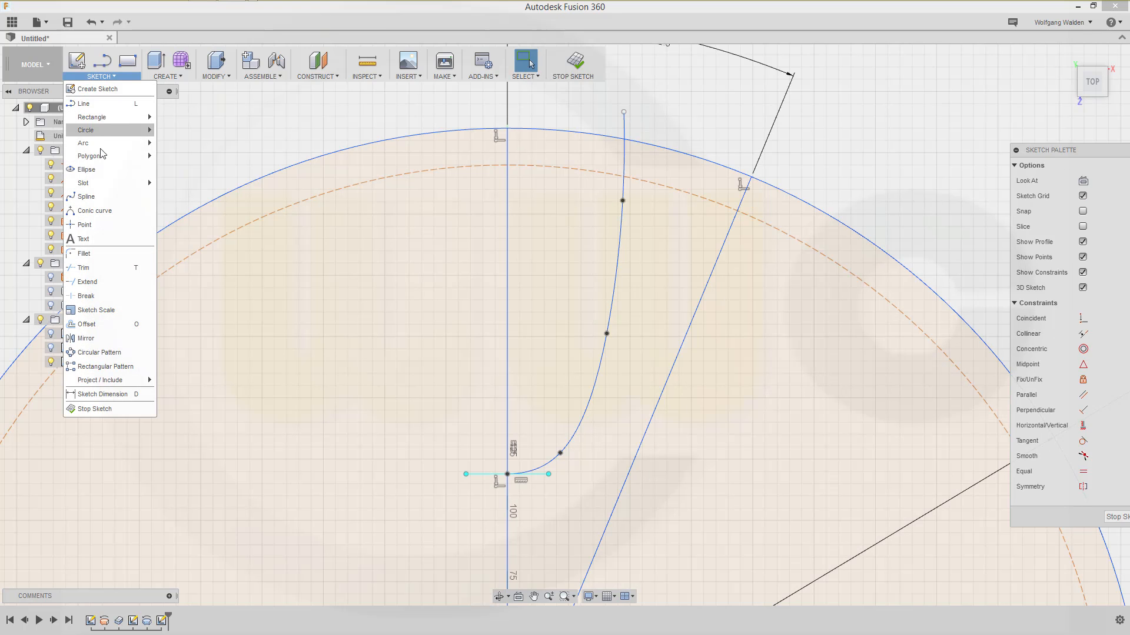
pyautogui.click(89, 194)
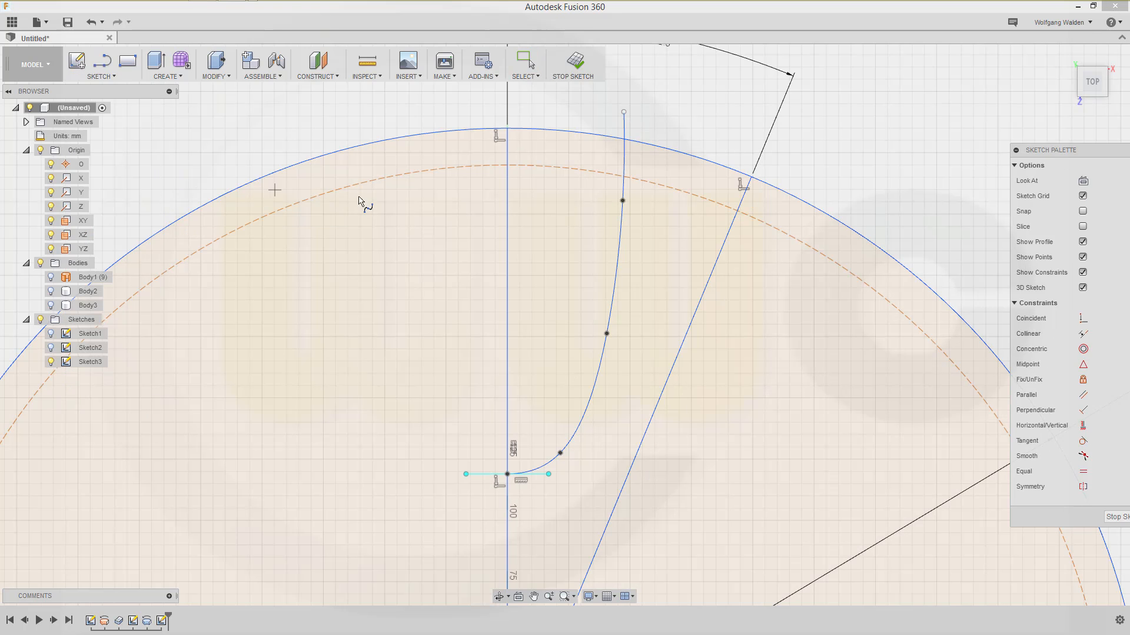
pyautogui.click(664, 385)
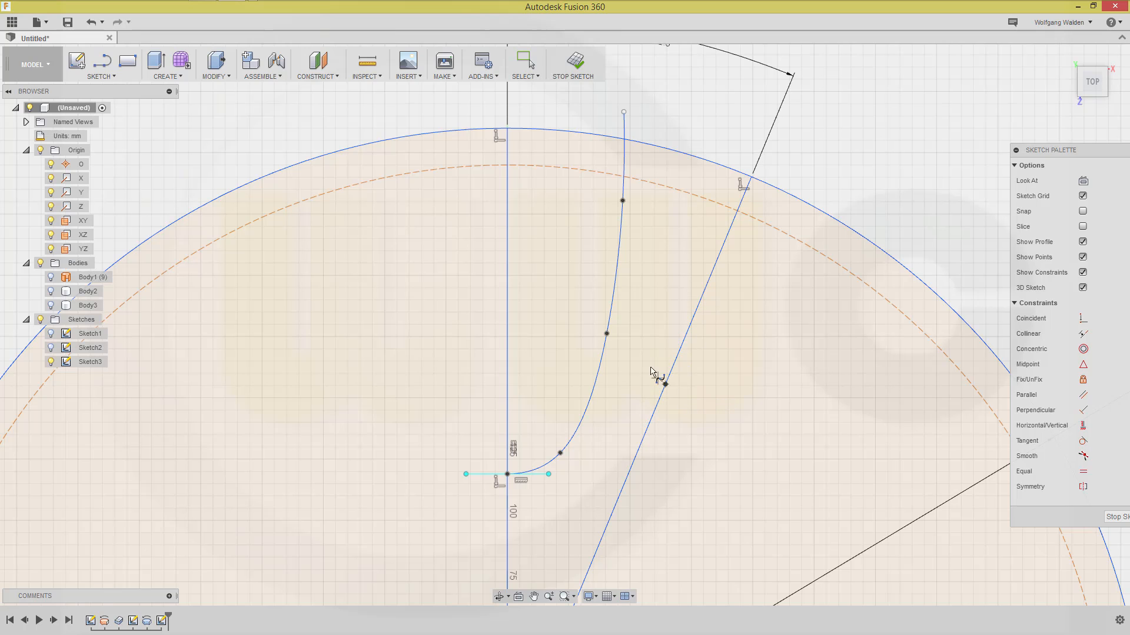
pyautogui.click(645, 333)
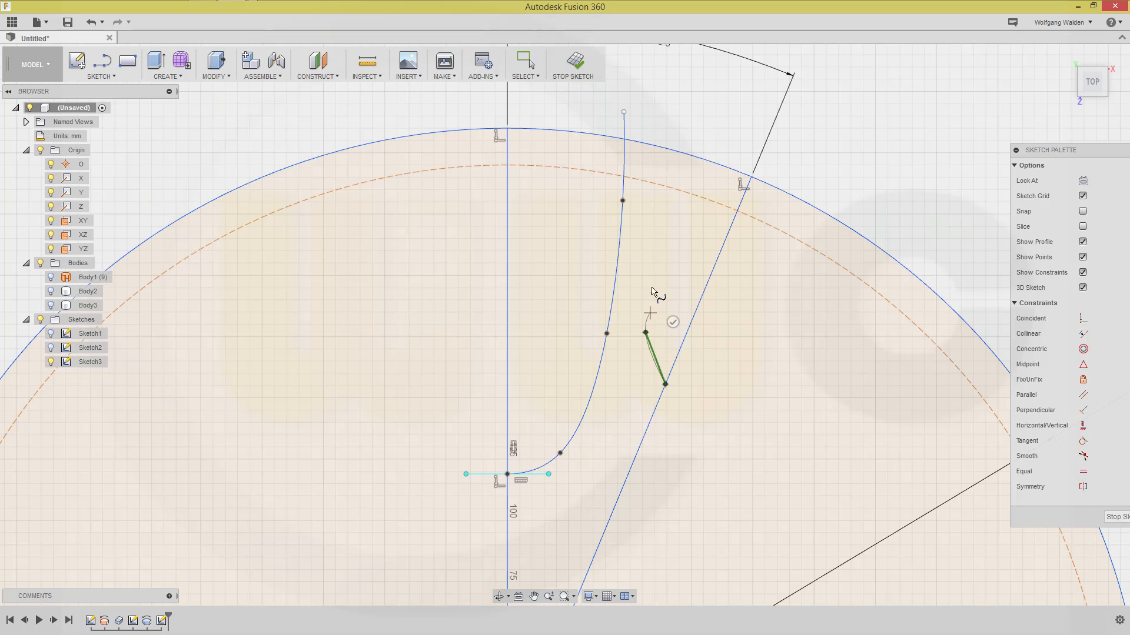
pyautogui.click(658, 231)
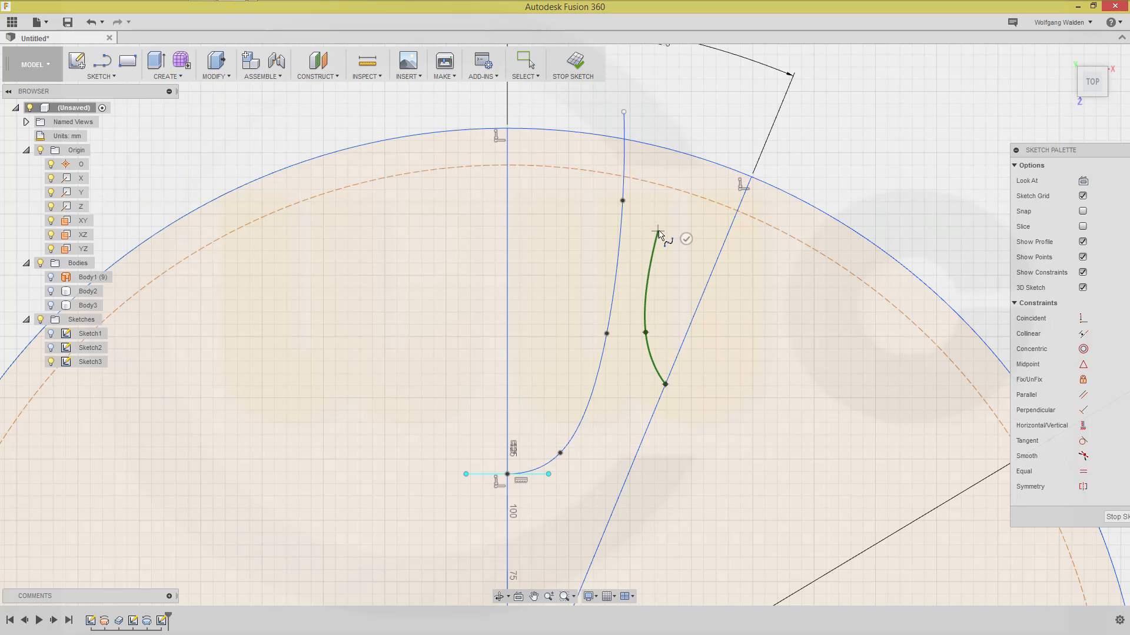
pyautogui.doubleClick(696, 127)
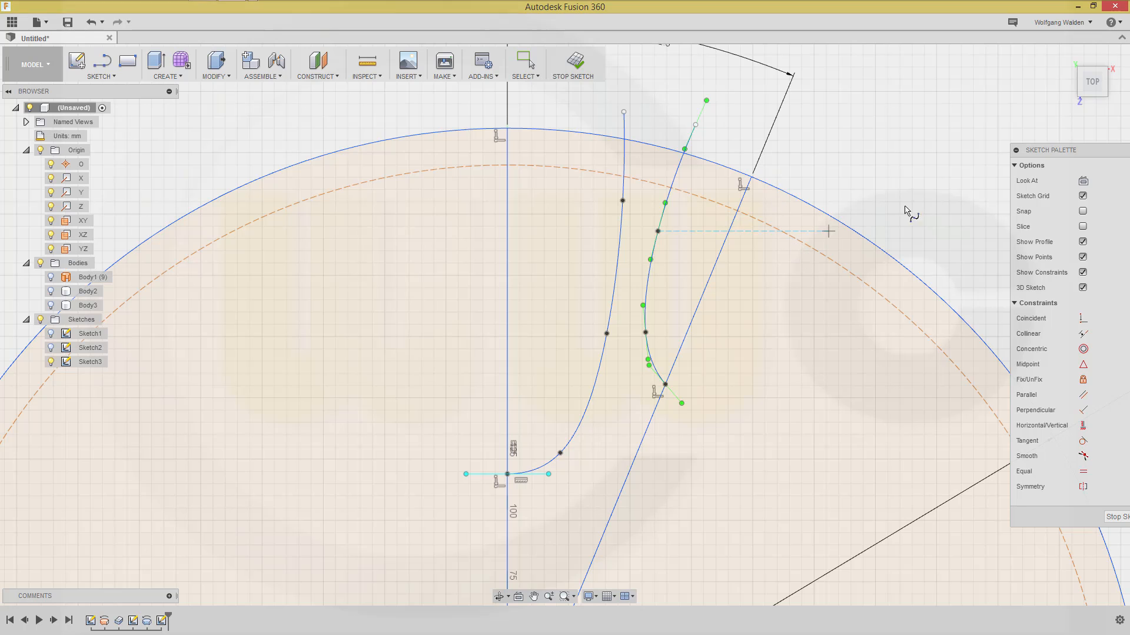
pyautogui.press('Escape')
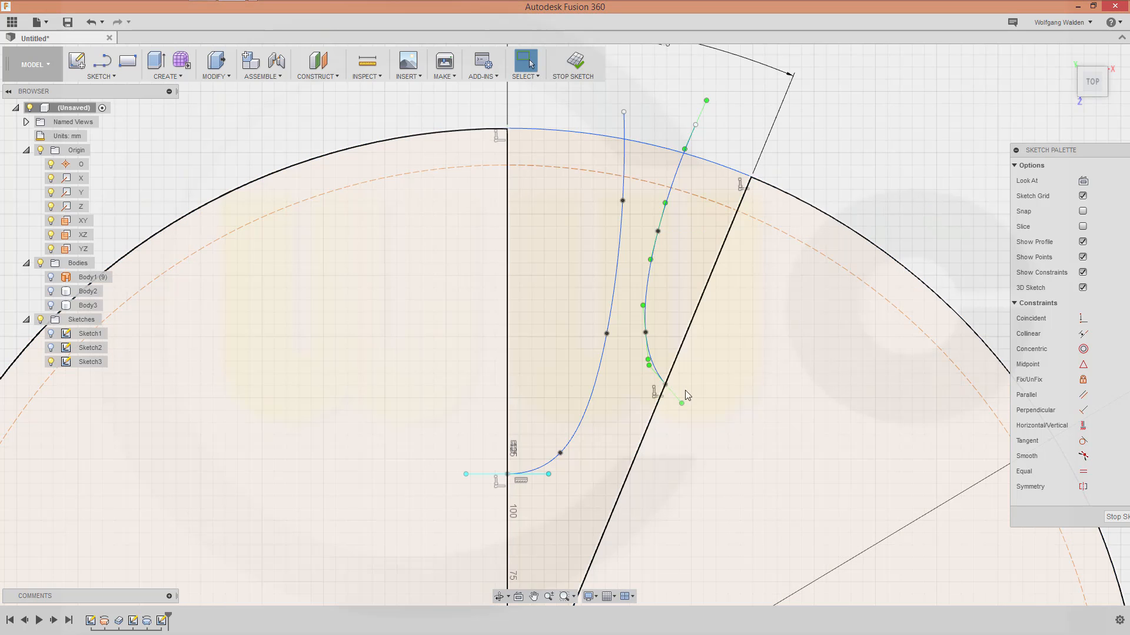
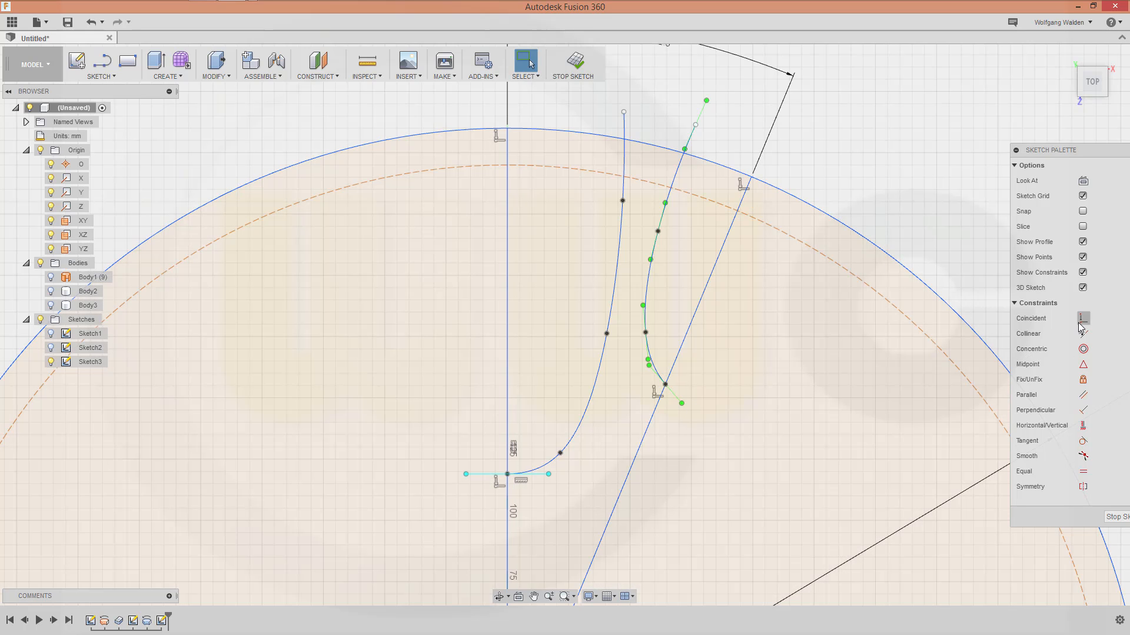
# Constrain the tangent handle at the second spline's lower end perpendicular to the slanted line
pyautogui.click(1083, 411)
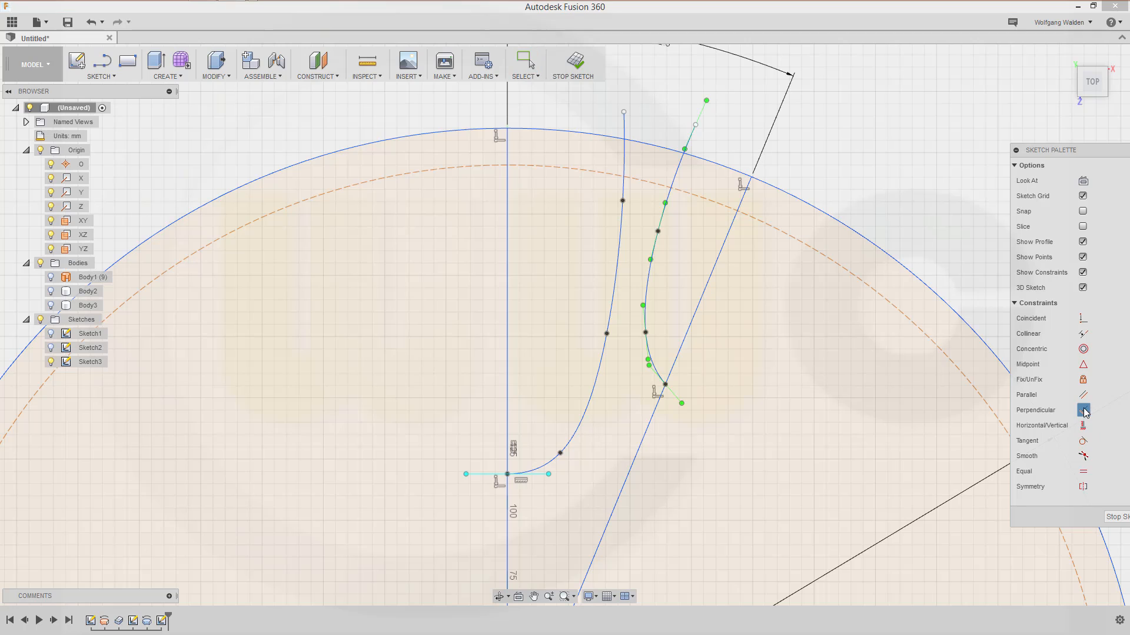
pyautogui.click(672, 376)
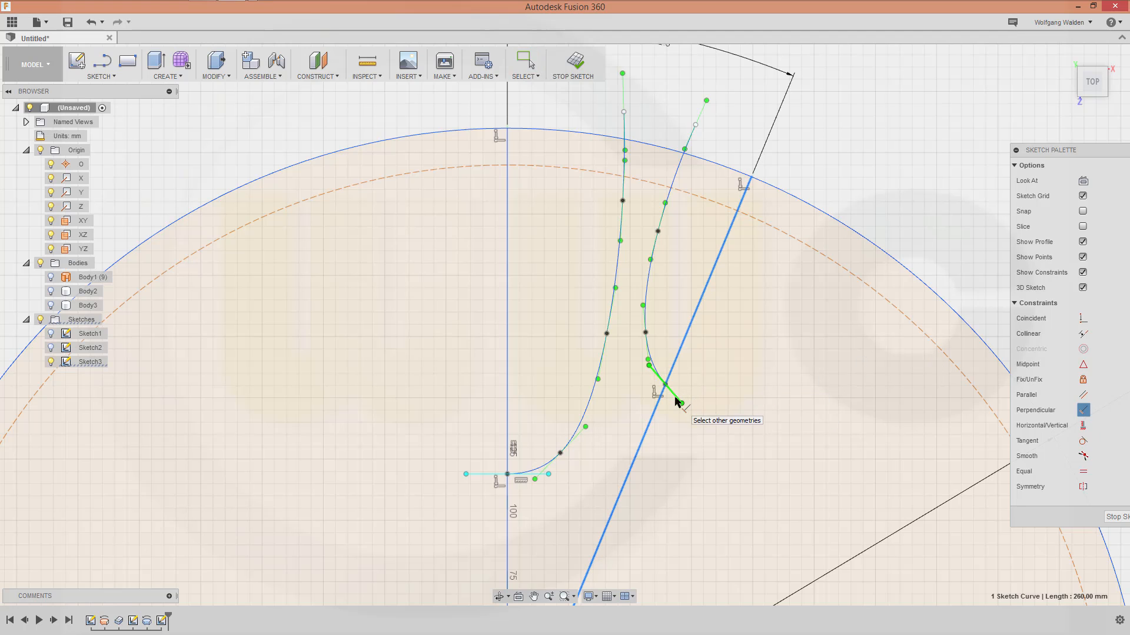
pyautogui.click(676, 397)
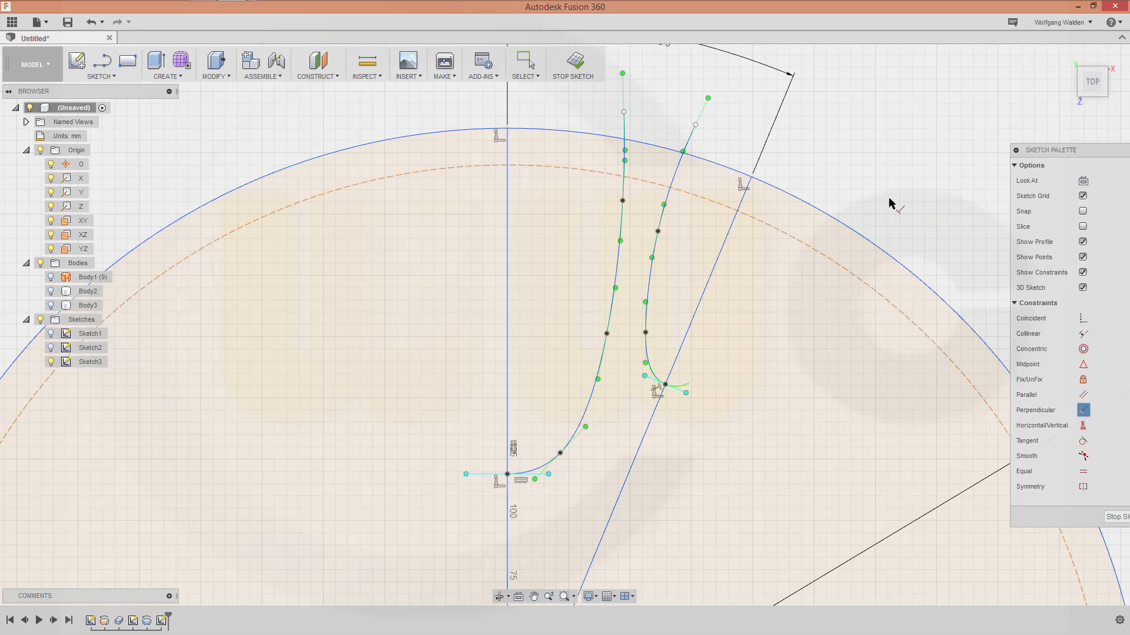
pyautogui.press('Escape')
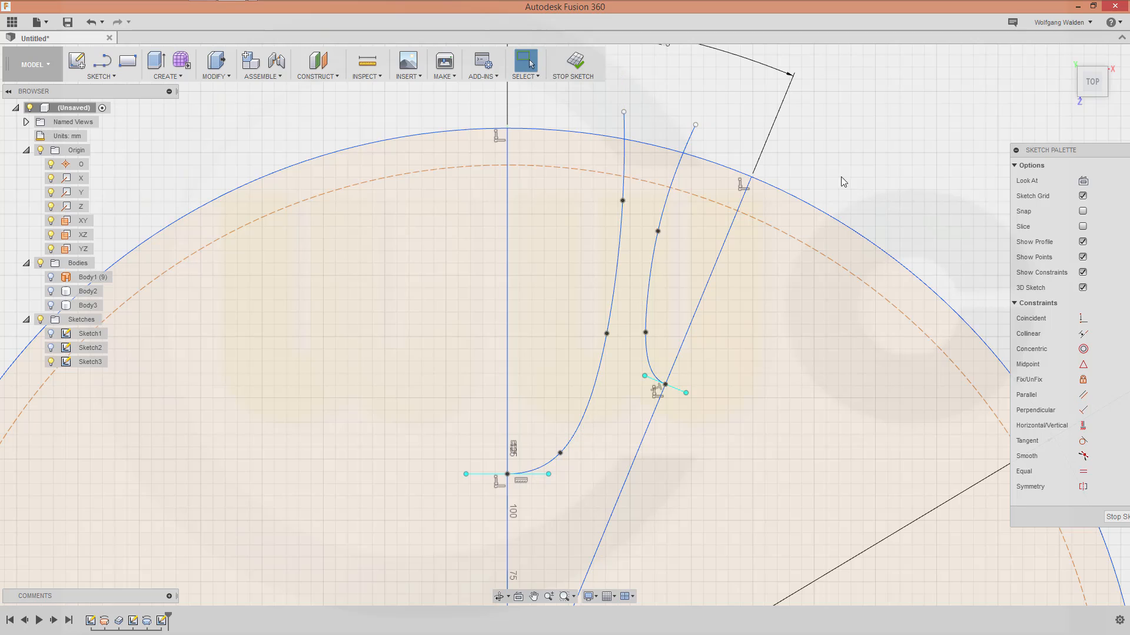
# Trim the ends of both splines that extend beyond the outer circle
pyautogui.press('d')
pyautogui.click(624, 119)
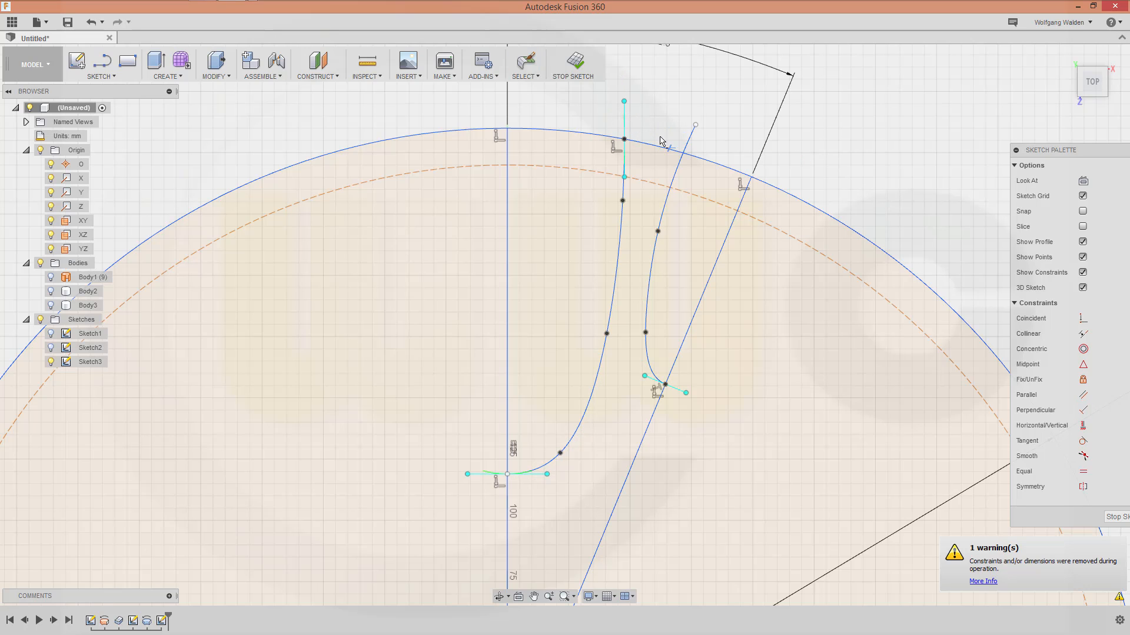
pyautogui.click(686, 140)
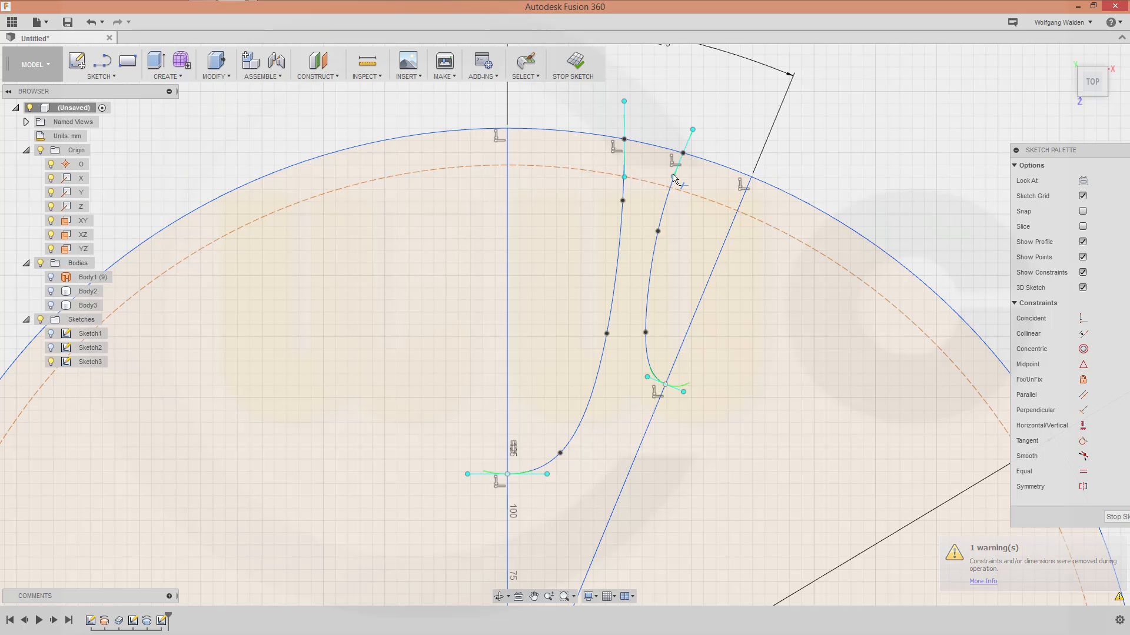
pyautogui.moveTo(532, 522); pyautogui.dragTo(568, 415, button='middle')
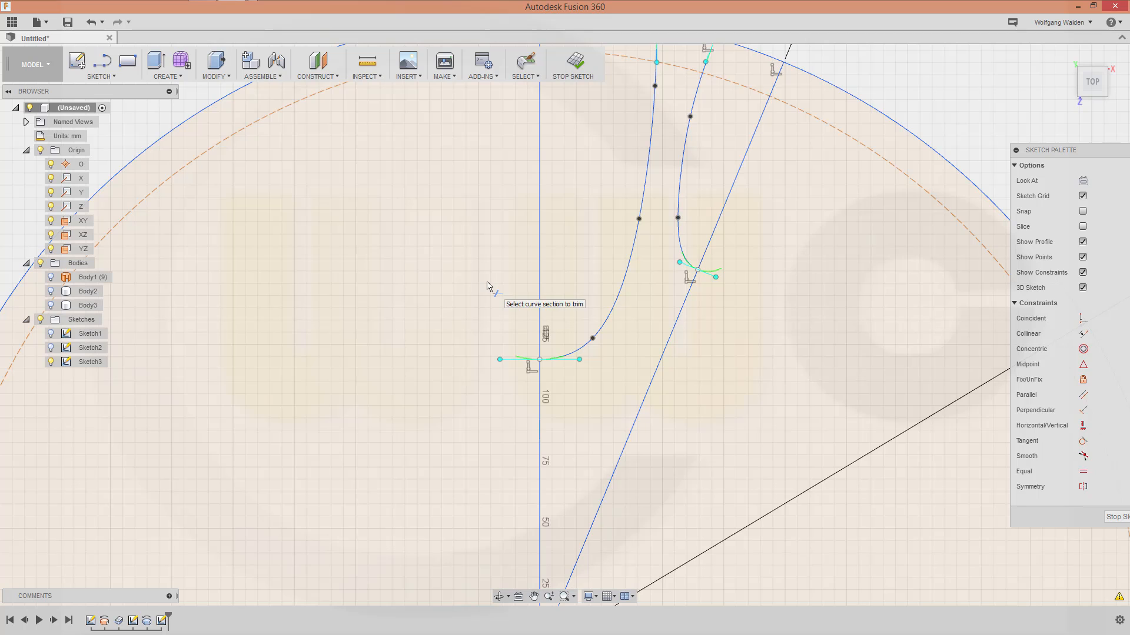
pyautogui.press('Escape')
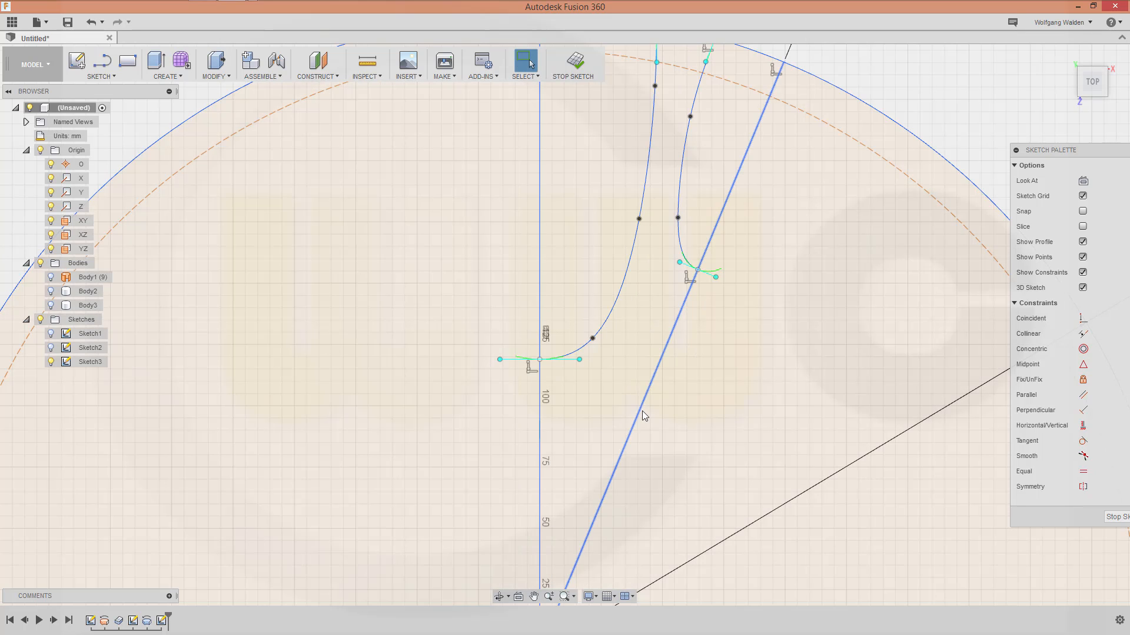
# Convert the slanted line and the vertical line from the origin to construction lines
pyautogui.rightClick(643, 414)
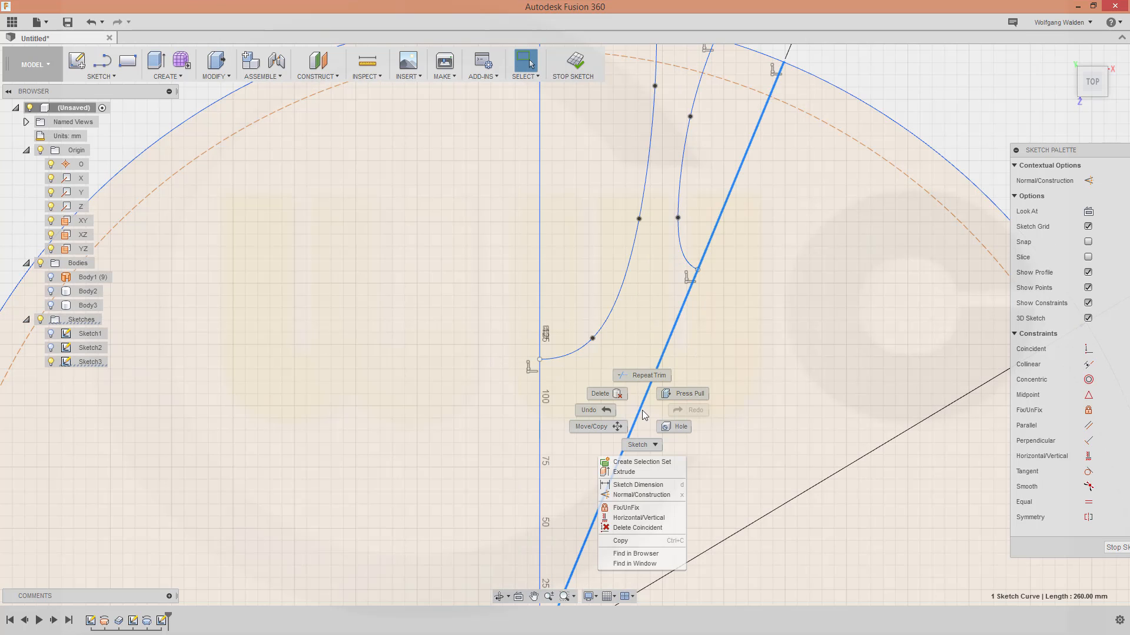
pyautogui.click(629, 499)
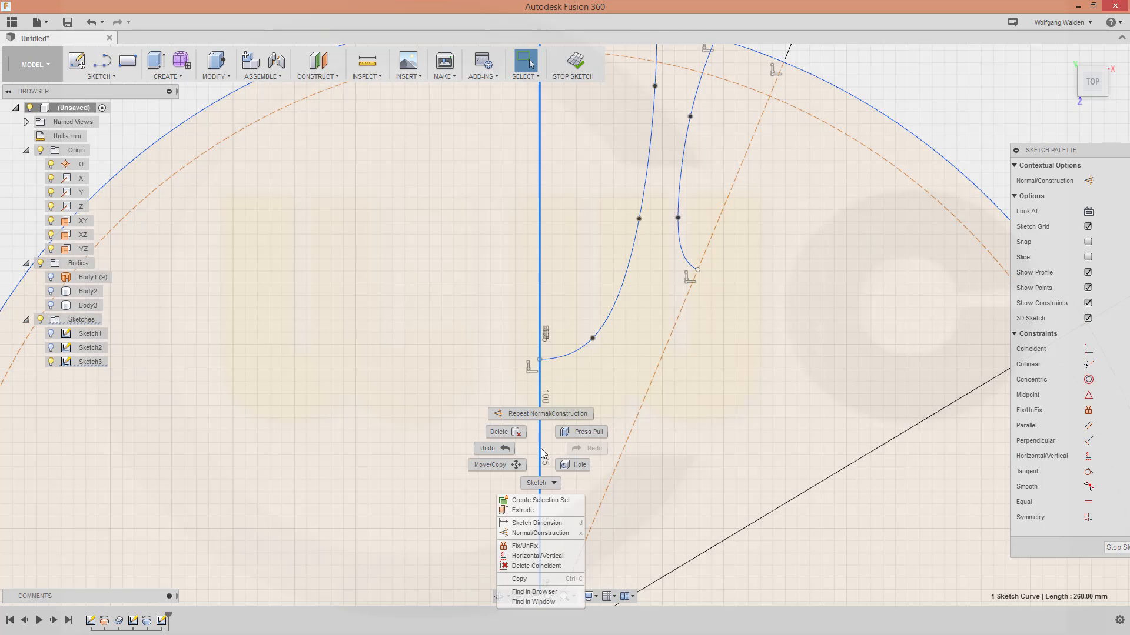
pyautogui.rightClick(541, 449)
pyautogui.click(538, 533)
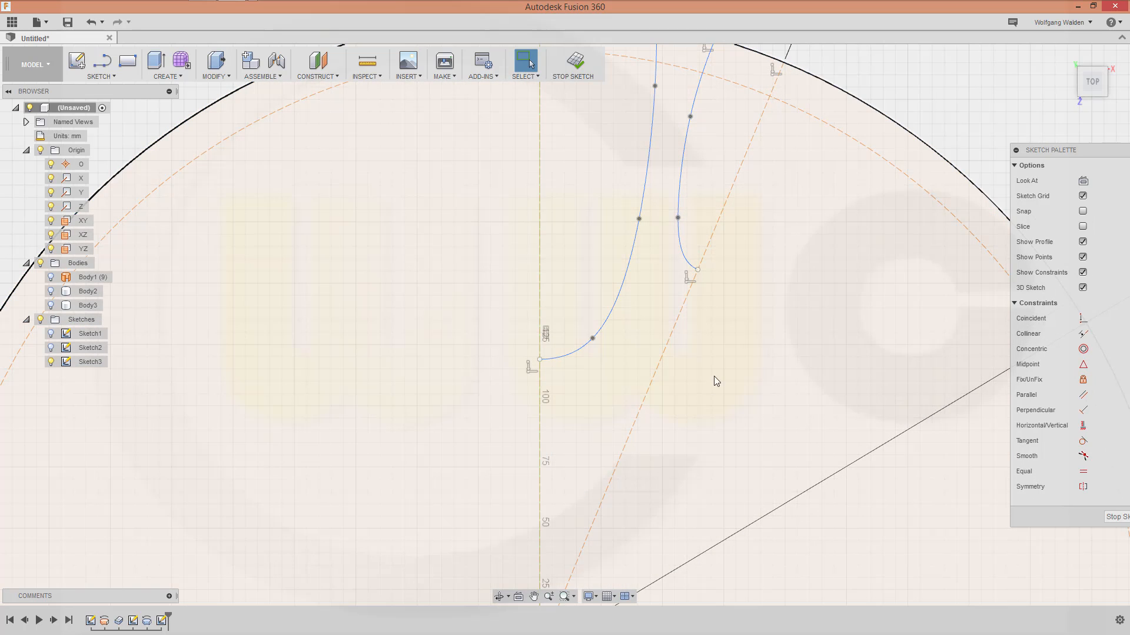
pyautogui.moveTo(714, 380)
pyautogui.mouseDown(button='middle')
pyautogui.moveTo(699, 512)
pyautogui.moveTo(663, 525)
pyautogui.mouseUp(button='middle')
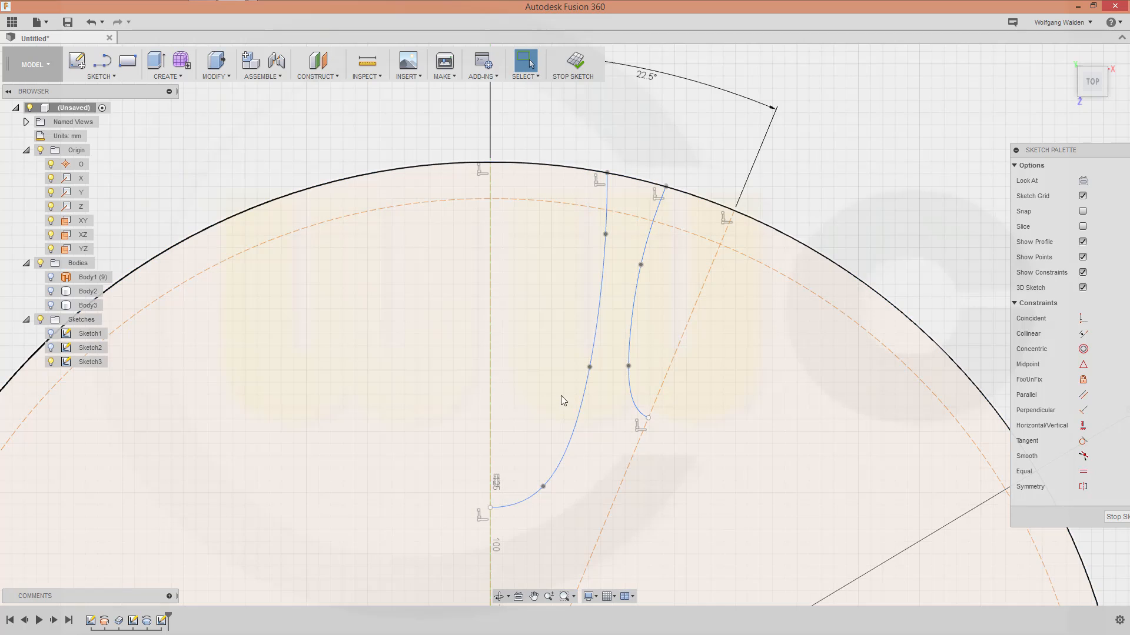
# Draw solid lines along the vertical and slanted construction lines, connecting each spline's lower end to the outer circle
pyautogui.click(490, 508)
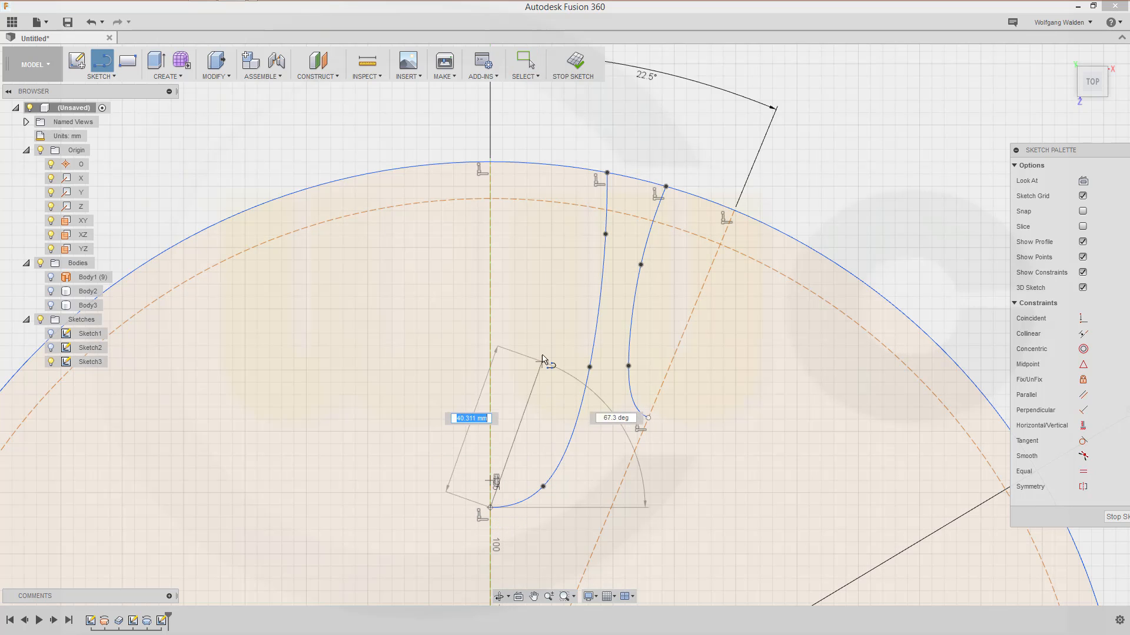
pyautogui.click(491, 165)
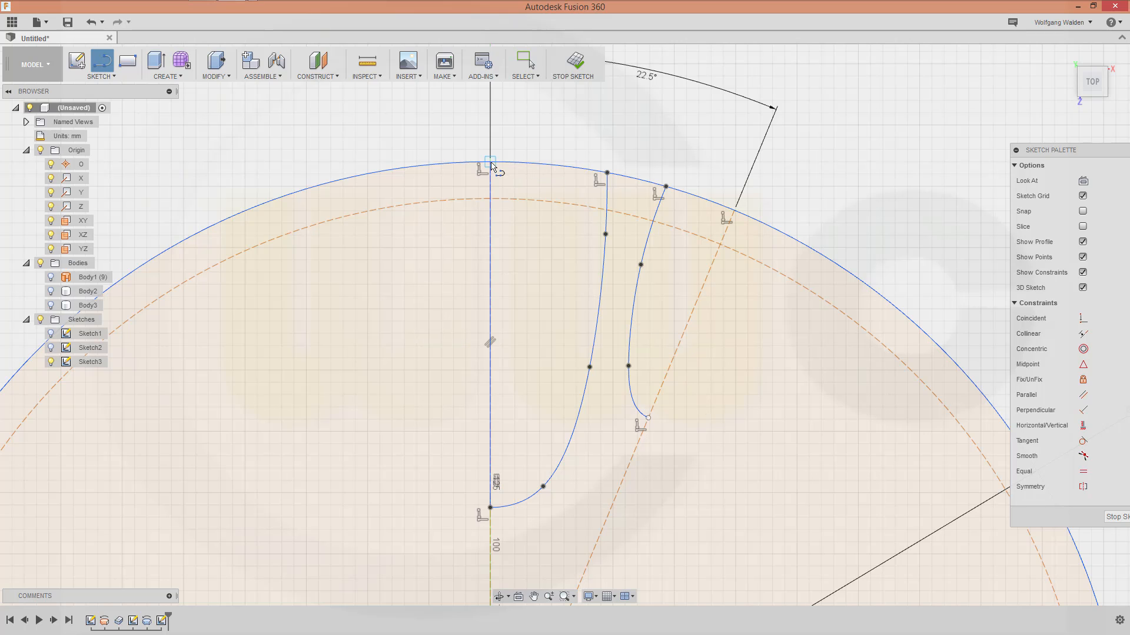
pyautogui.click(734, 211)
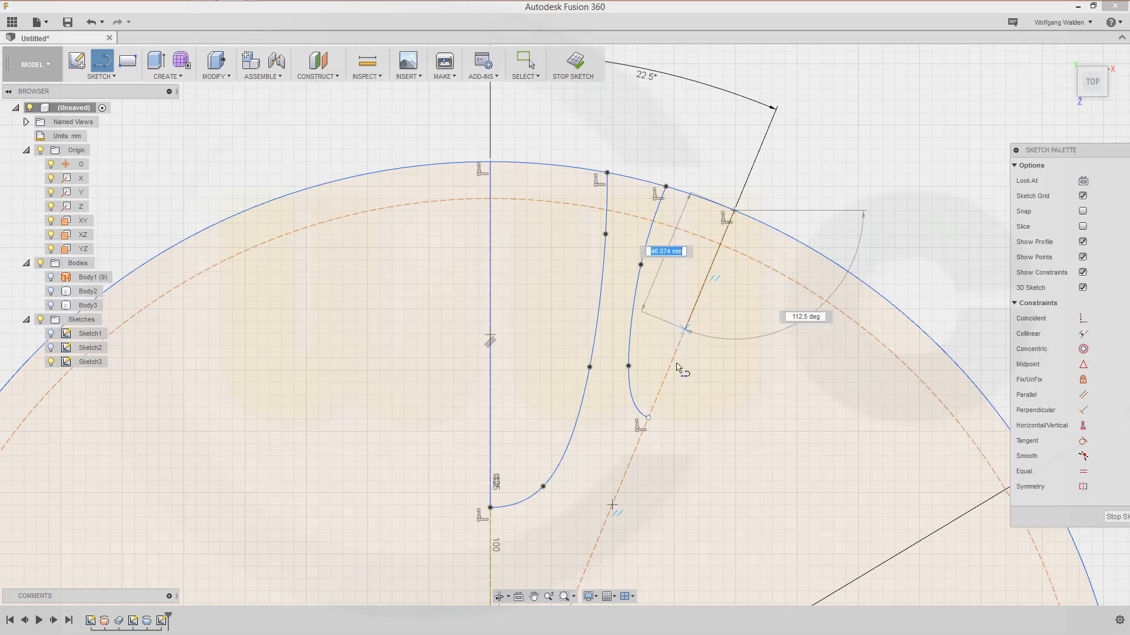
pyautogui.click(648, 418)
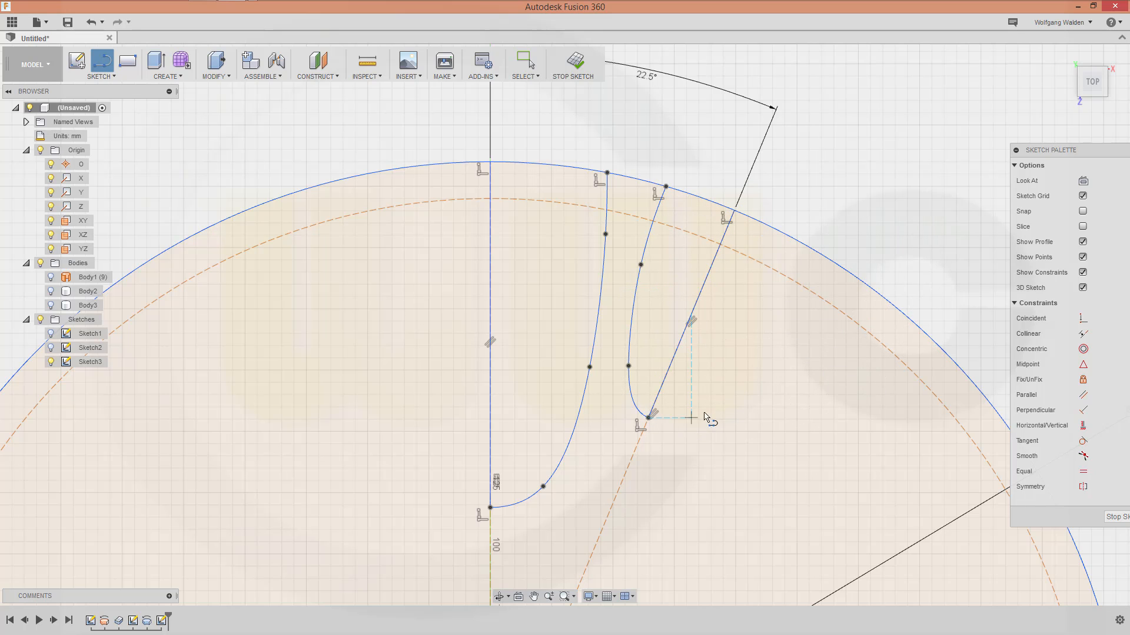
pyautogui.press('Escape')
pyautogui.scroll(-2, 814, 375)
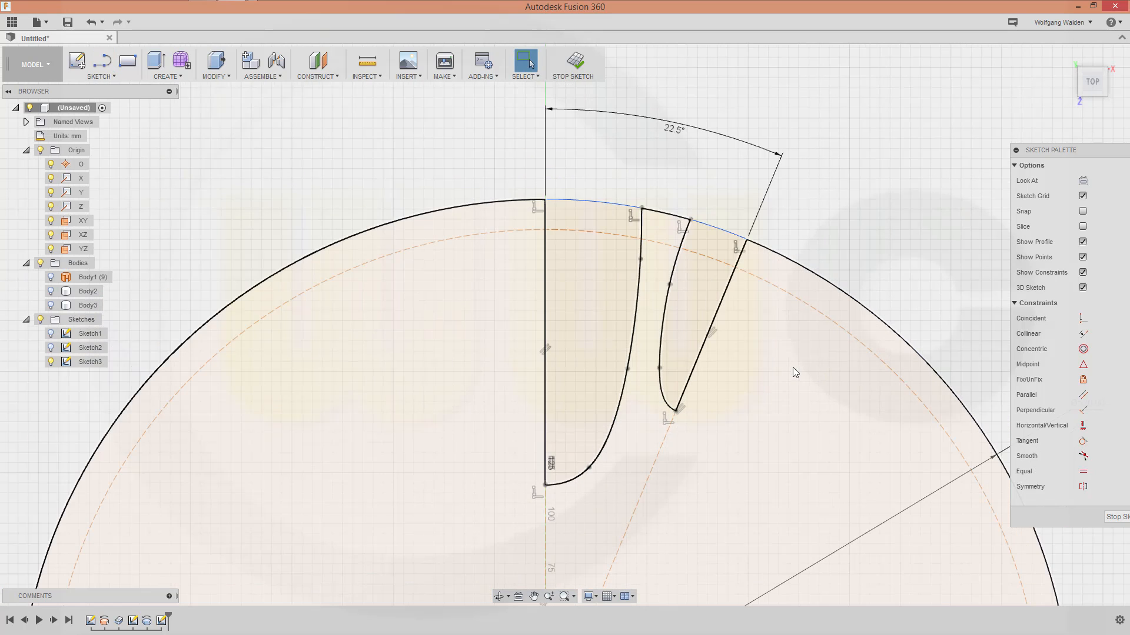
pyautogui.scroll(2, 753, 285)
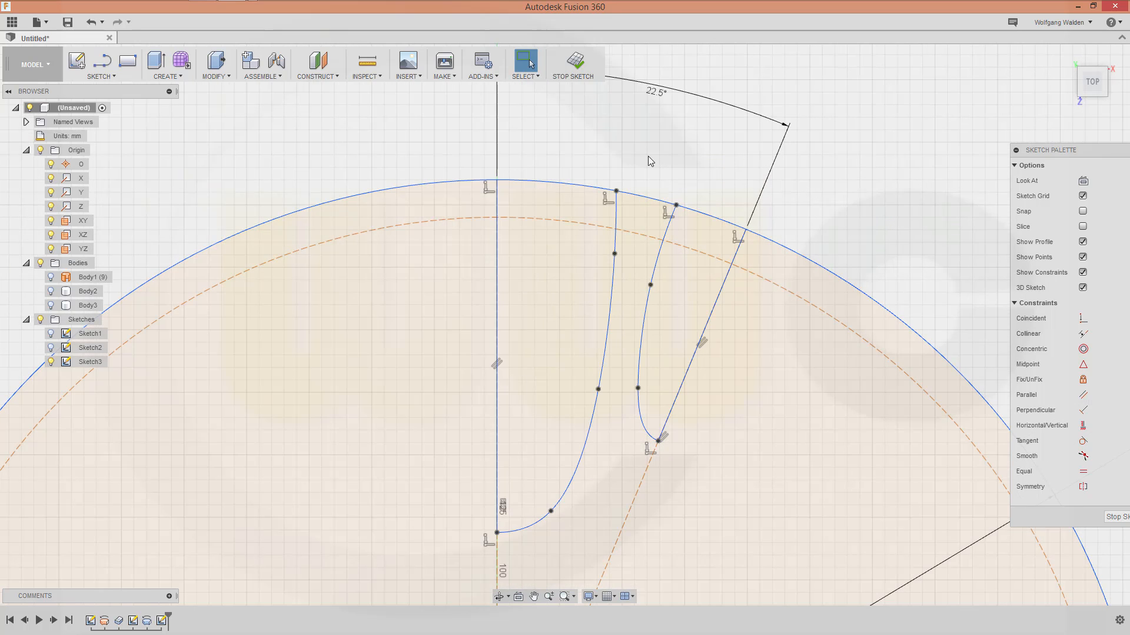
# Trim the outer-circle arc between the two splines and the circle portions outside the 22.5° sector, including the construction circle, and finish the sketch
pyautogui.press('t')
pyautogui.click(650, 184)
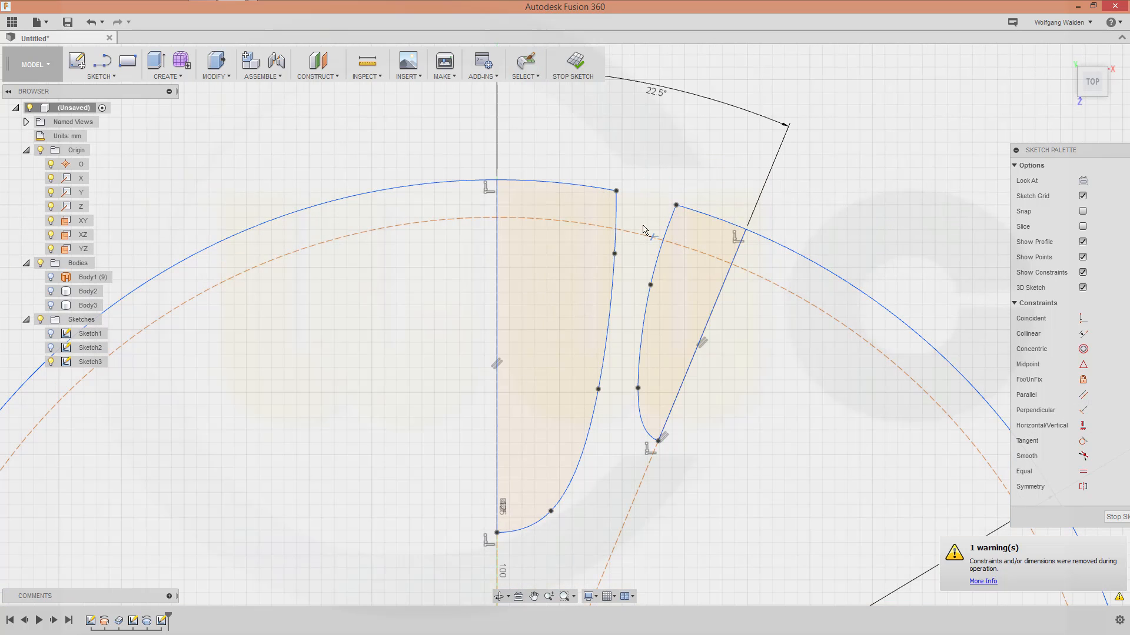
pyautogui.moveTo(852, 219); pyautogui.dragTo(813, 315)
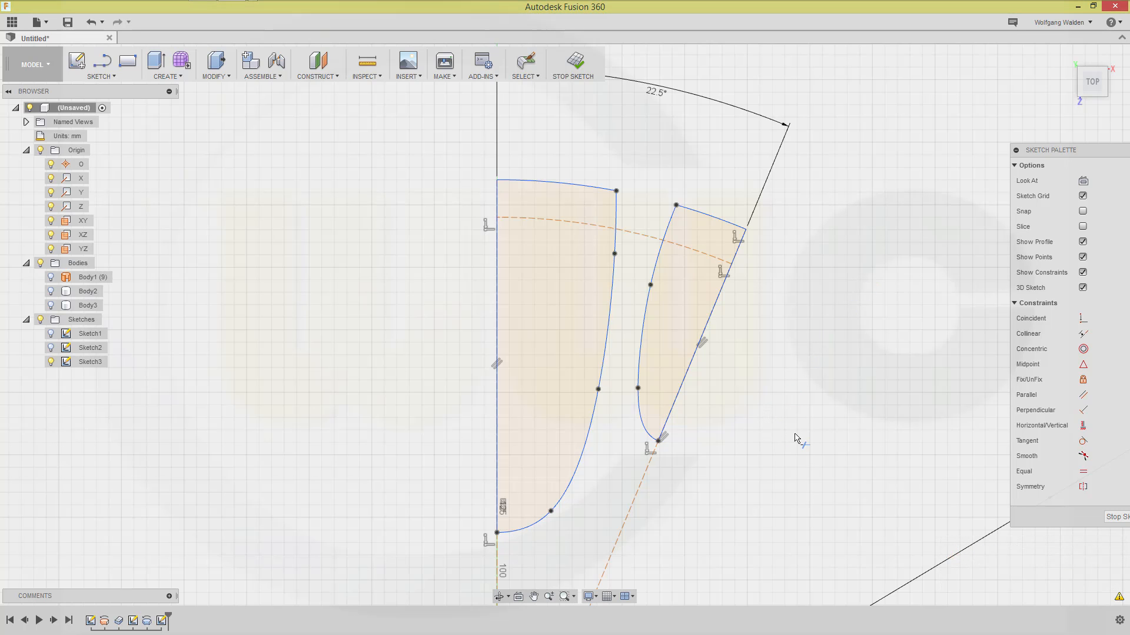
pyautogui.moveTo(803, 348)
pyautogui.mouseDown(button='middle')
pyautogui.moveTo(793, 290)
pyautogui.moveTo(769, 260)
pyautogui.mouseUp(button='middle')
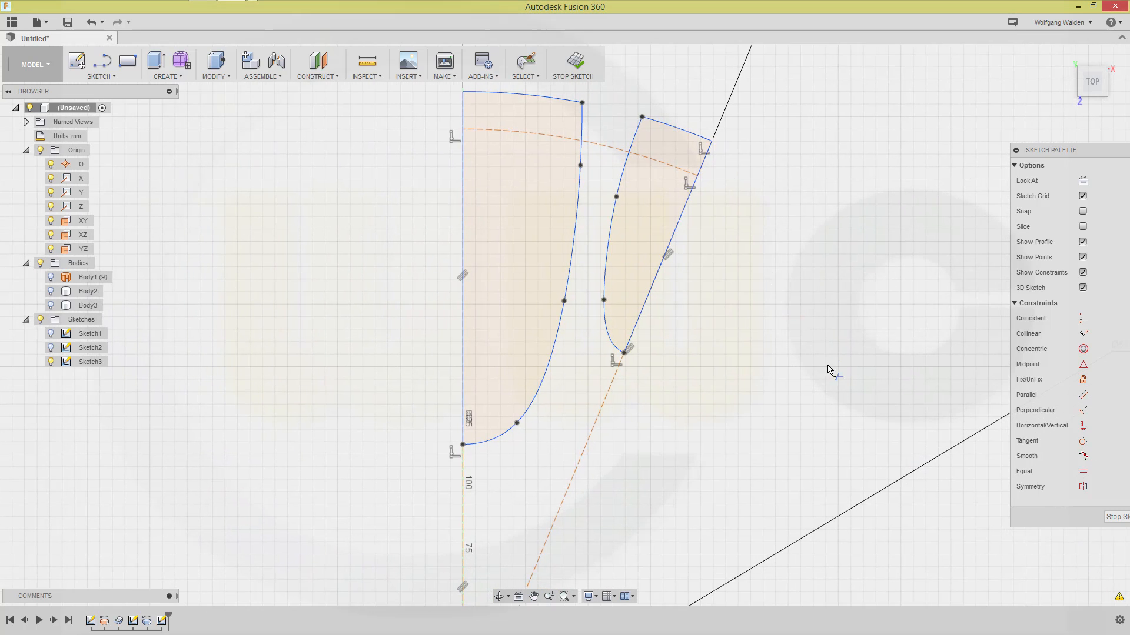
pyautogui.click(575, 64)
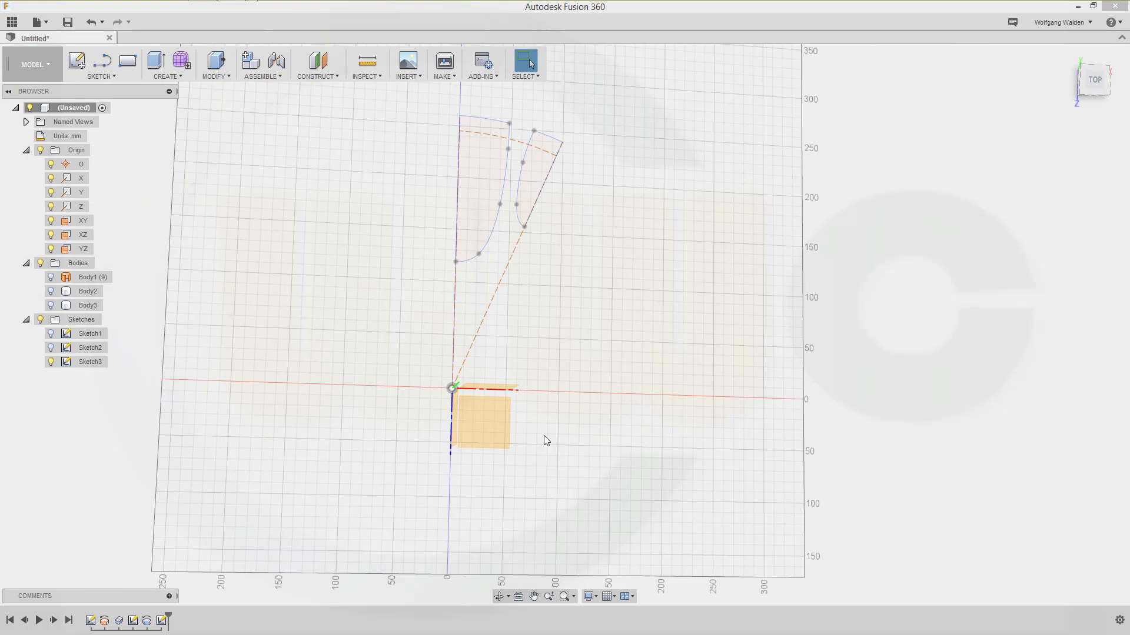
# Make the hidden rim body, Body3, visible above the sketch
pyautogui.keyDown('shift'); pyautogui.moveTo(544, 436); pyautogui.dragTo(616, 378, button='middle'); pyautogui.keyUp('shift')
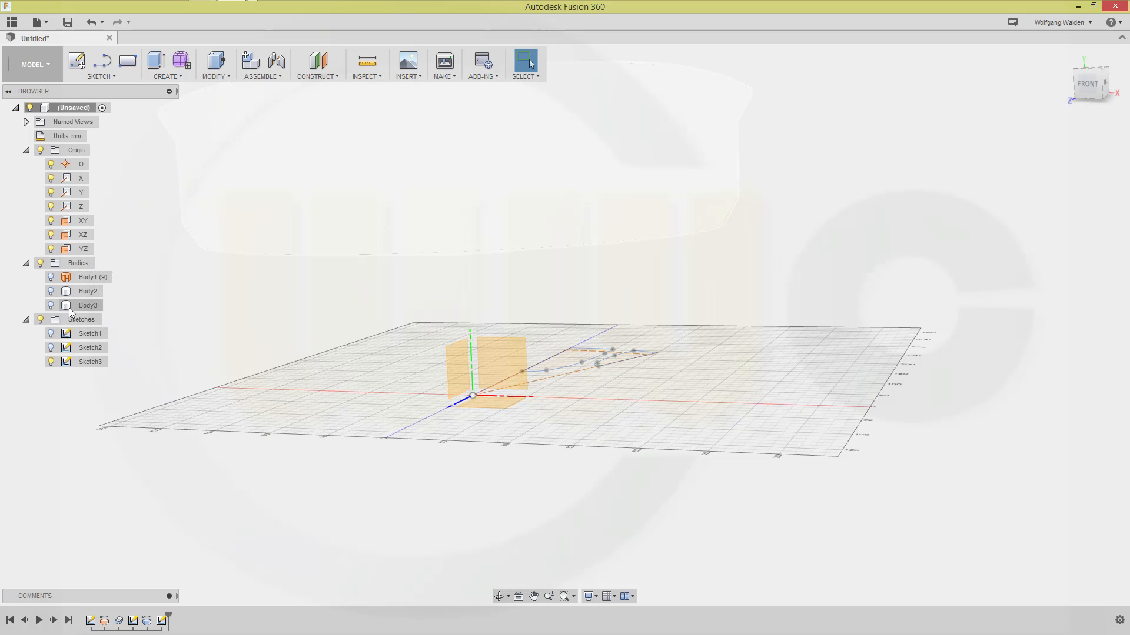
pyautogui.click(52, 306)
pyautogui.moveTo(366, 300); pyautogui.dragTo(410, 451, button='middle')
pyautogui.keyDown('shift'); pyautogui.moveTo(429, 399); pyautogui.dragTo(427, 393, button='middle'); pyautogui.keyUp('shift')
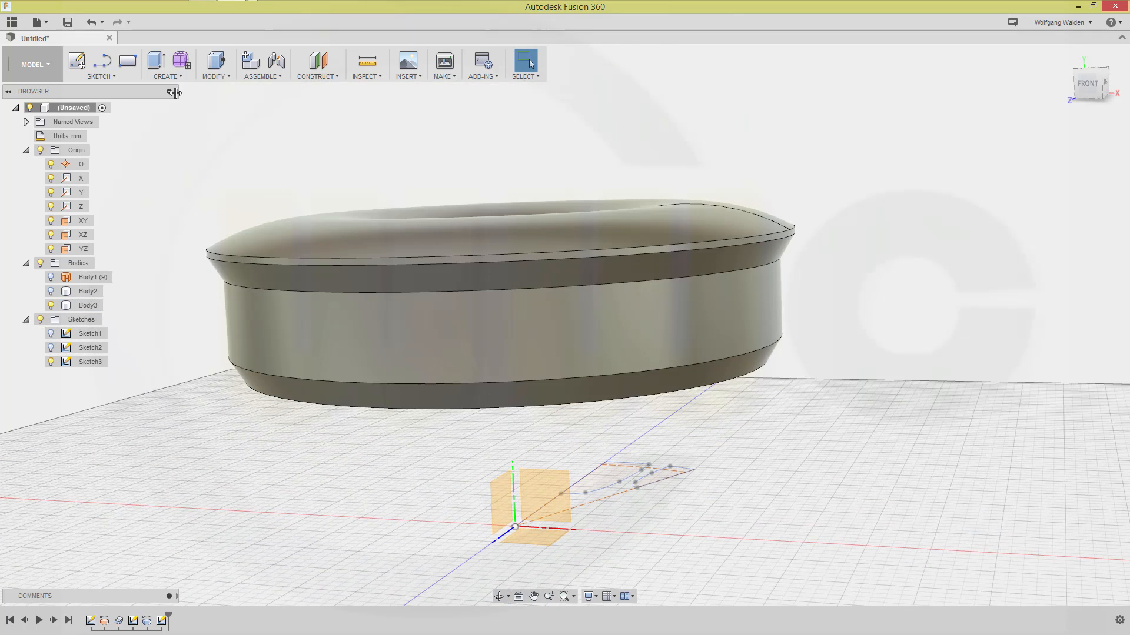
# Extrude the larger spoke-opening profile 300 mm up through the rim as a new body
pyautogui.click(155, 61)
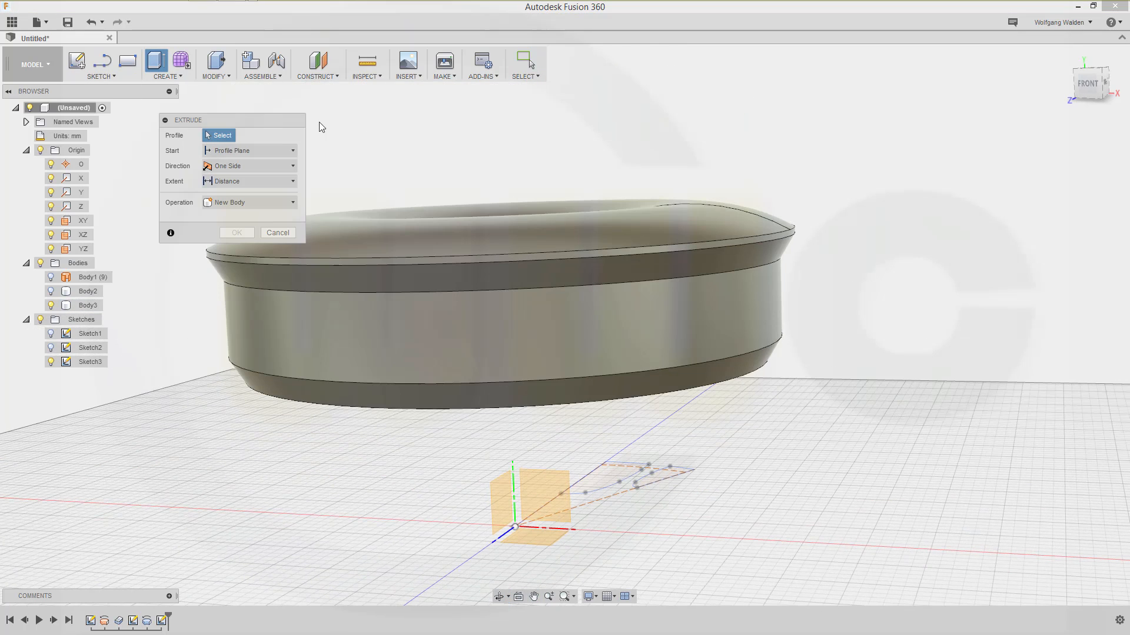
pyautogui.click(623, 478)
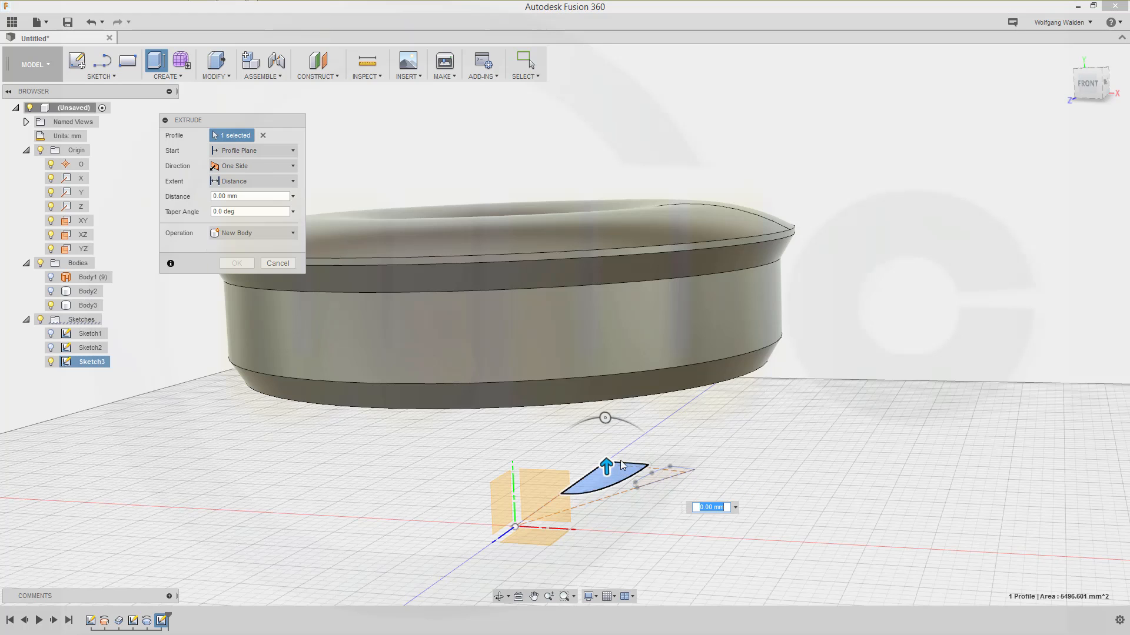
pyautogui.moveTo(606, 466); pyautogui.dragTo(595, 147)
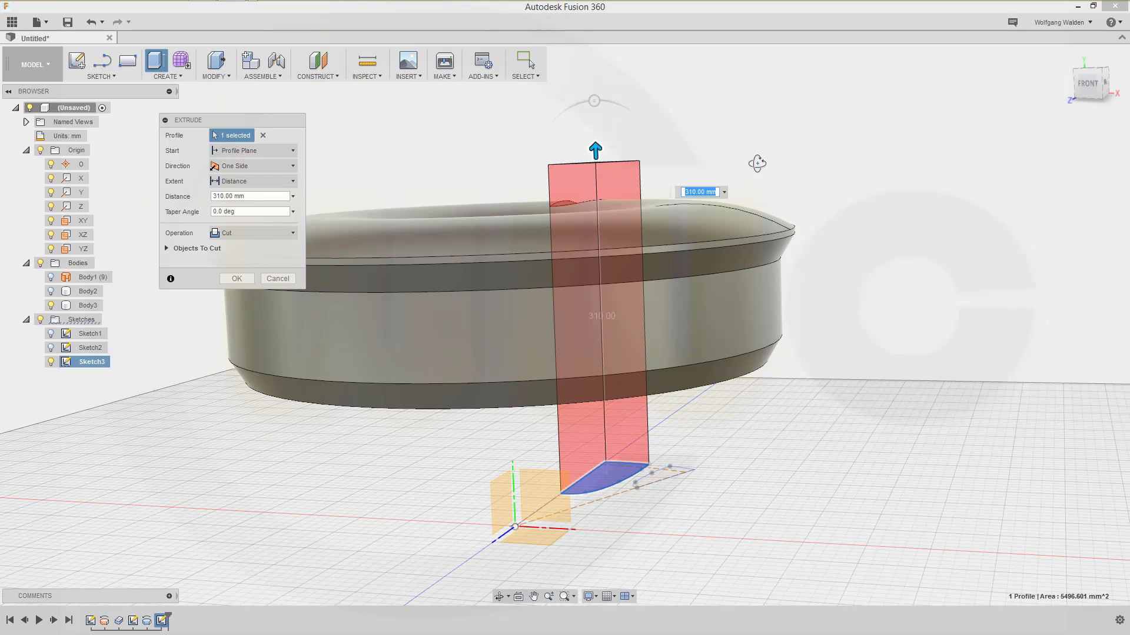
pyautogui.moveTo(753, 164)
pyautogui.keyDown('shift'); pyautogui.mouseDown(button='middle')
pyautogui.moveTo(778, 164)
pyautogui.moveTo(760, 182)
pyautogui.mouseUp(button='middle'); pyautogui.keyUp('shift')
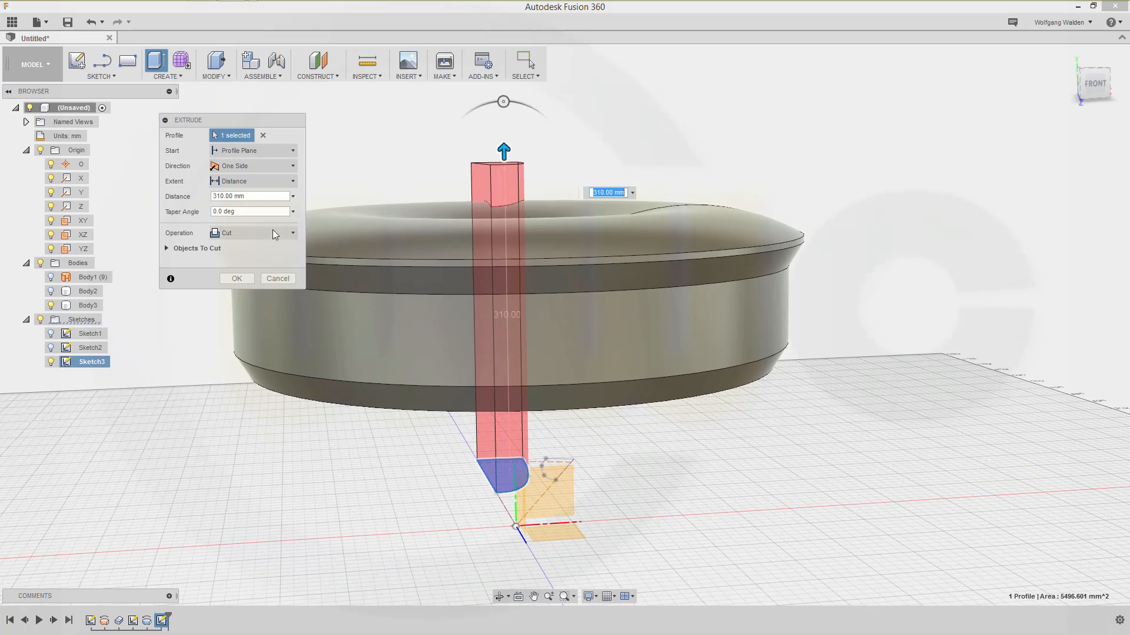
pyautogui.click(223, 196)
pyautogui.write('300')
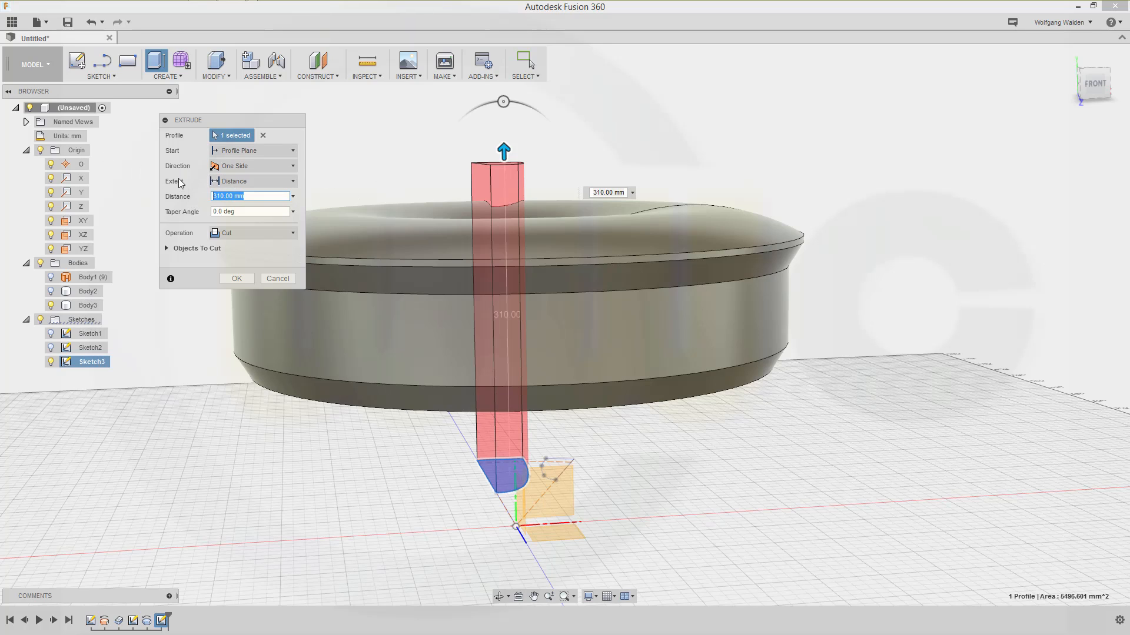
pyautogui.click(286, 234)
pyautogui.click(260, 287)
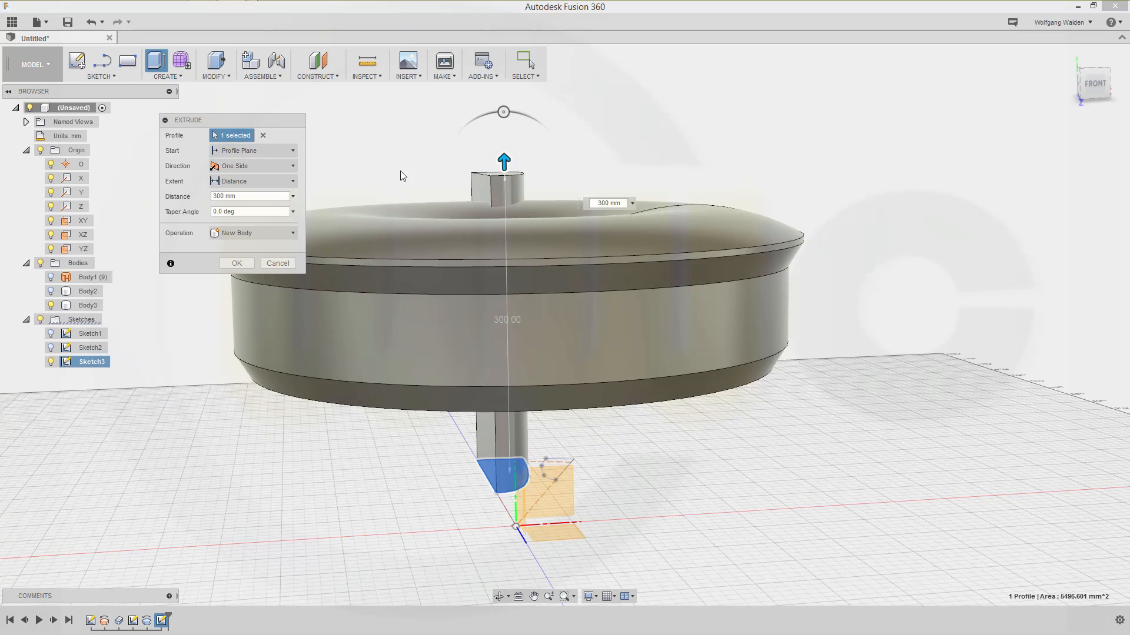
pyautogui.click(238, 262)
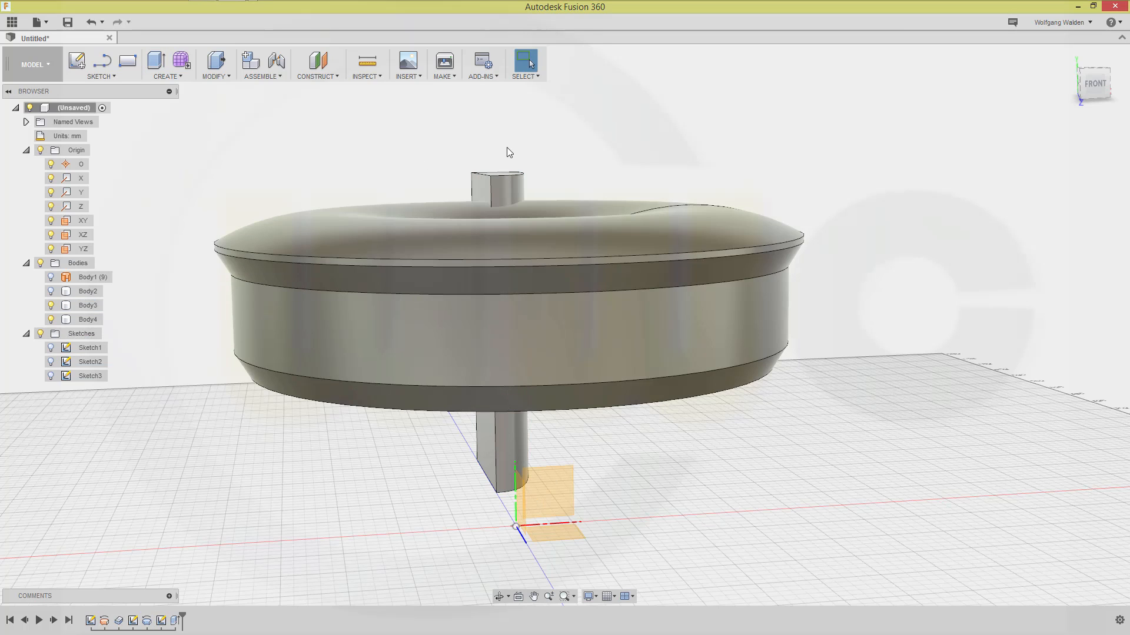
# Show Sketch3 again and extrude its smaller spoke-opening profile 300 mm up through the rim
pyautogui.click(165, 65)
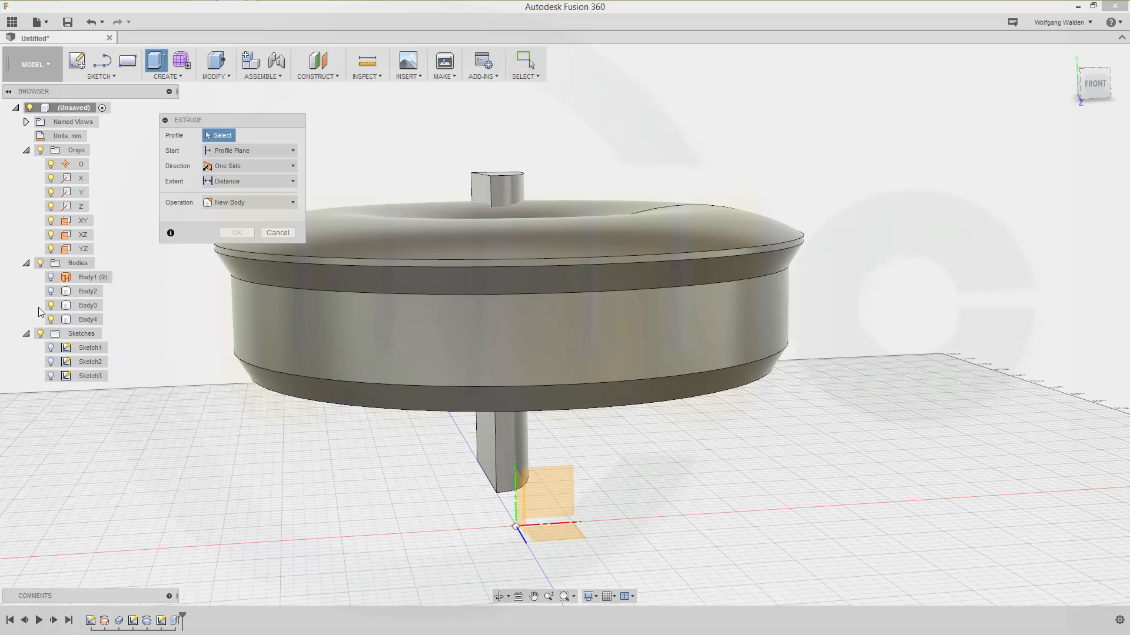
pyautogui.click(50, 376)
pyautogui.click(556, 474)
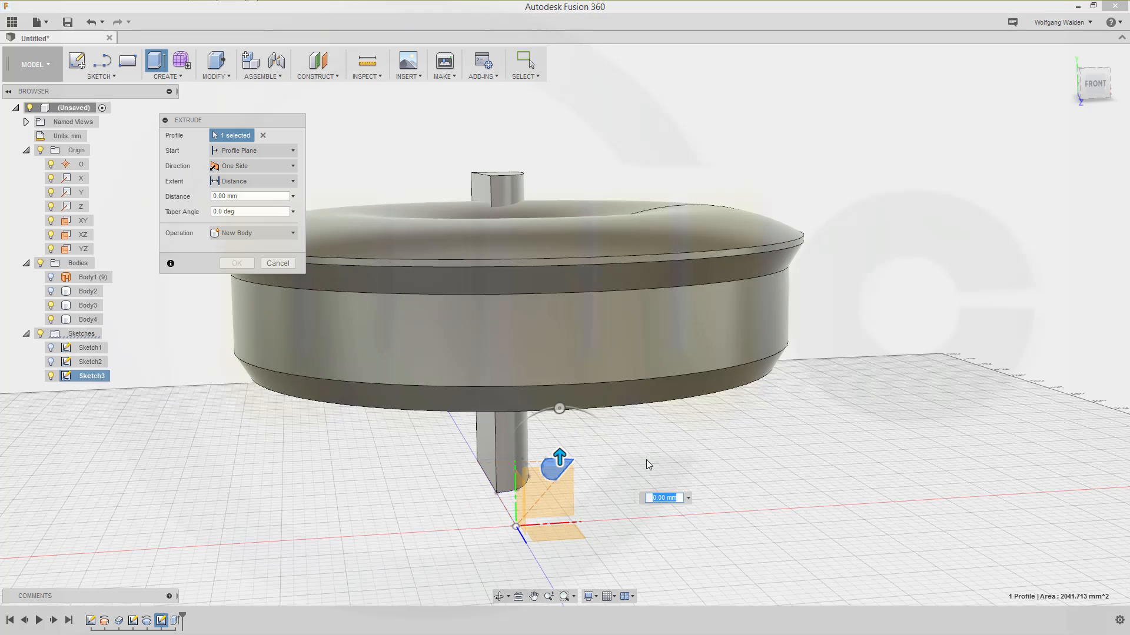
pyautogui.write('300')
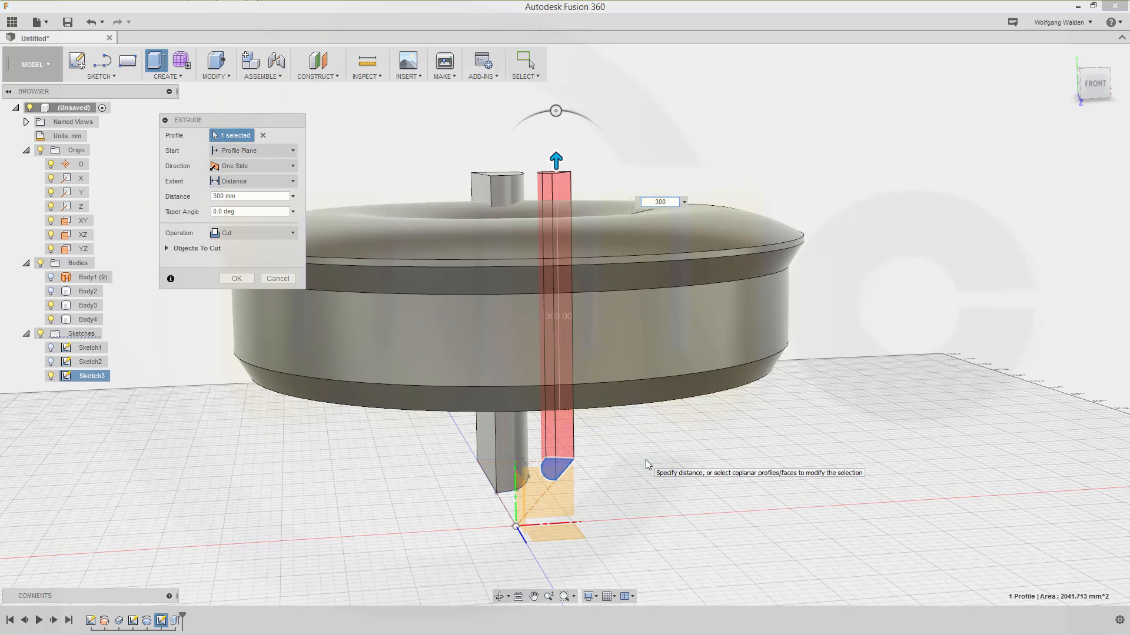
pyautogui.press('Return')
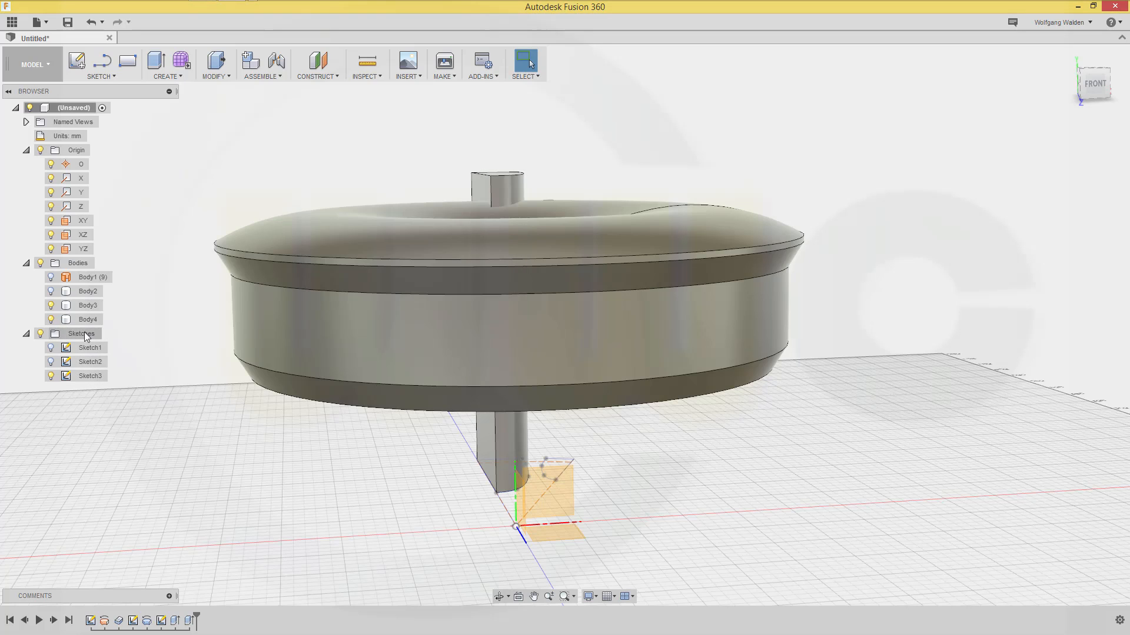
# Edit the smaller profile's extrusion to change its operation to New Body
pyautogui.doubleClick(189, 620)
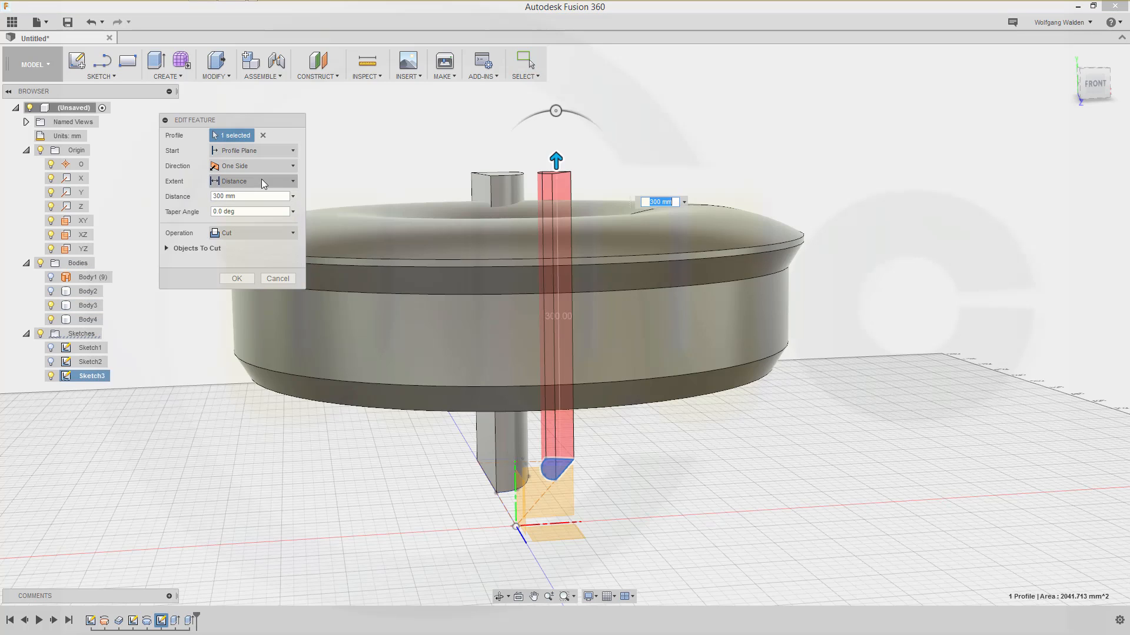
pyautogui.click(293, 233)
pyautogui.click(237, 290)
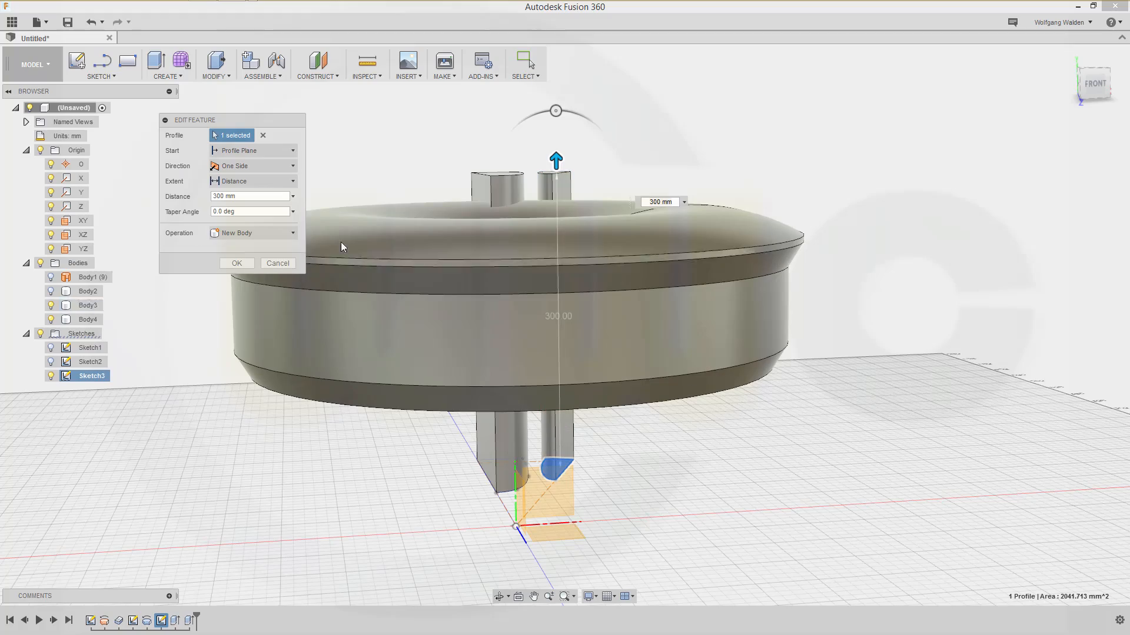
pyautogui.click(233, 266)
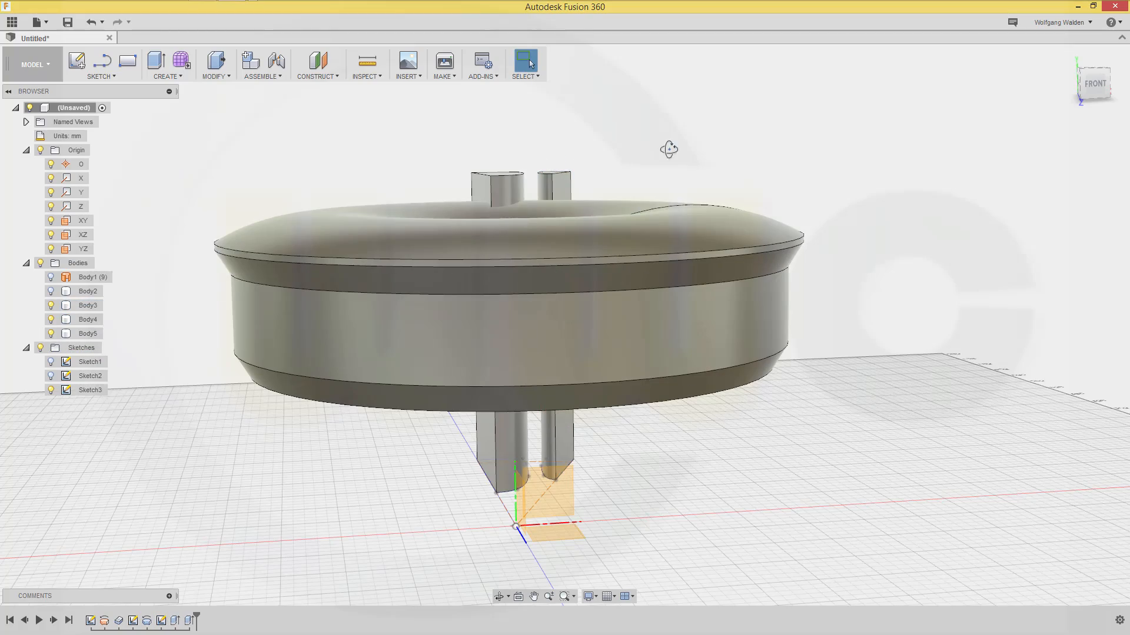
# Mirror the two extruded opening bodies, Body4 and Body5, about the YZ plane
pyautogui.keyDown('shift'); pyautogui.moveTo(668, 146); pyautogui.dragTo(632, 149, button='middle'); pyautogui.keyUp('shift')
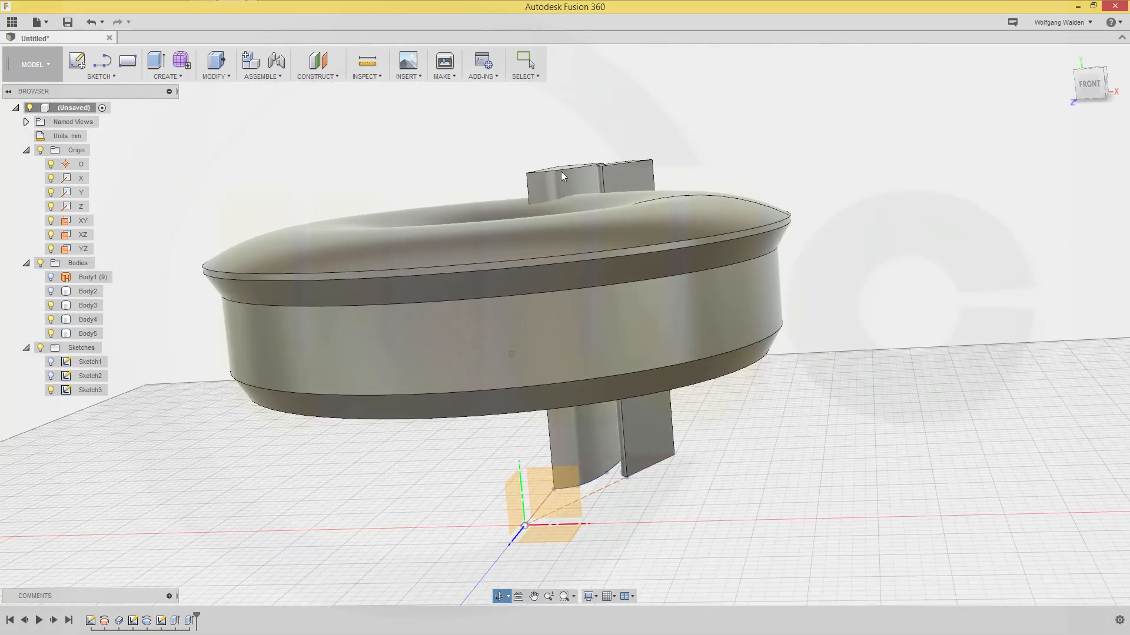
pyautogui.scroll(-3, 245, 178)
pyautogui.keyDown('shift'); pyautogui.moveTo(312, 196); pyautogui.dragTo(390, 223, button='middle'); pyautogui.keyUp('shift')
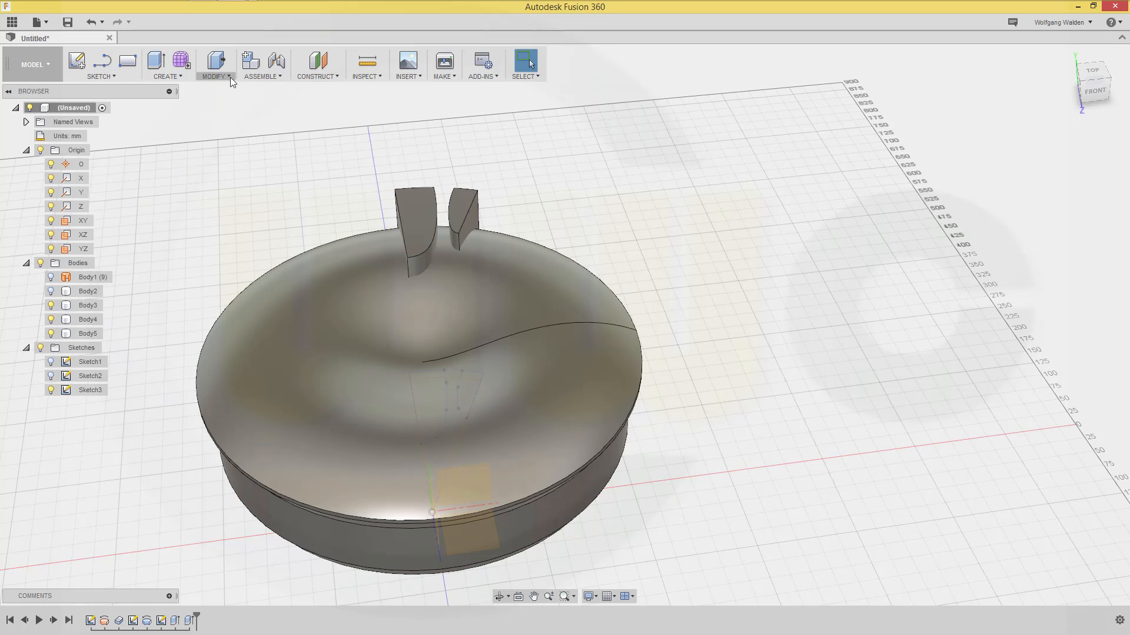
pyautogui.click(177, 76)
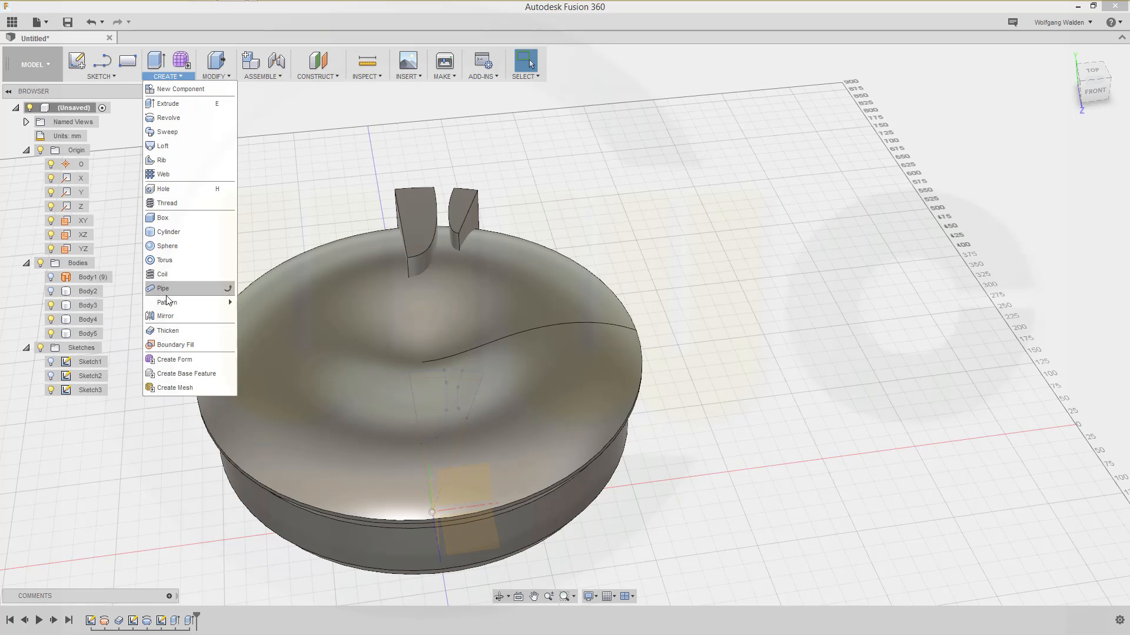
pyautogui.click(165, 316)
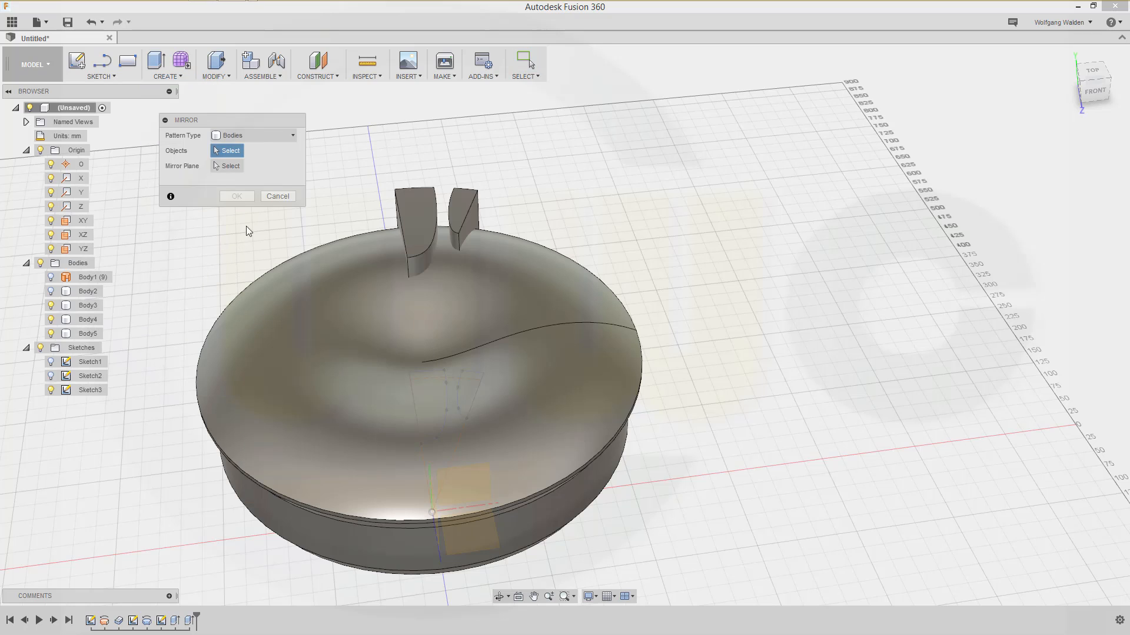
pyautogui.click(411, 200)
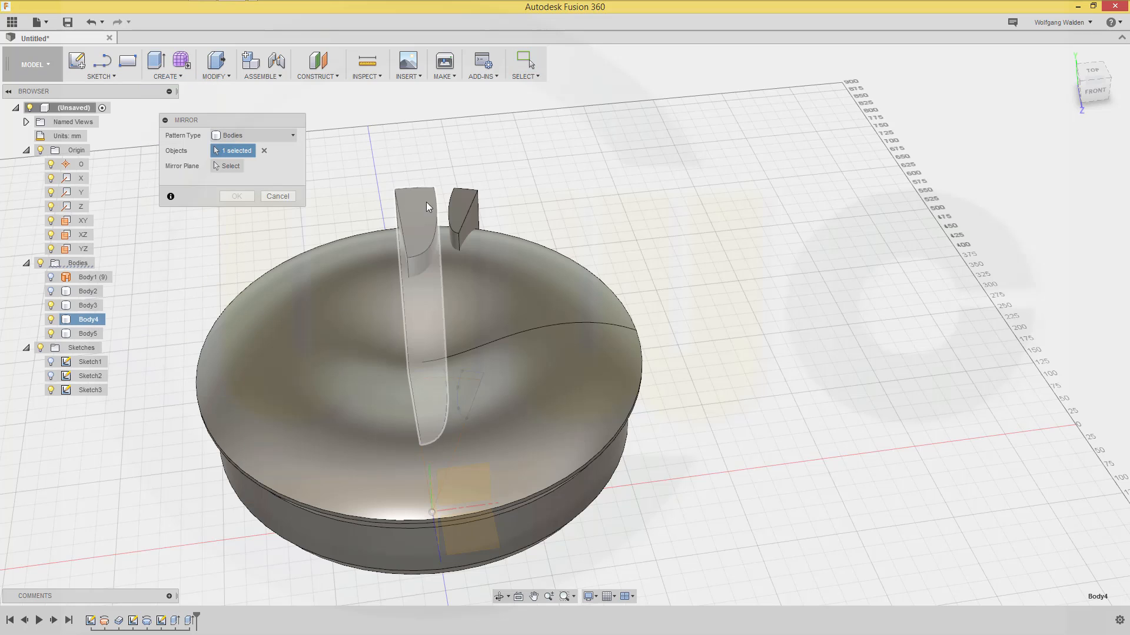
pyautogui.click(463, 203)
pyautogui.click(227, 168)
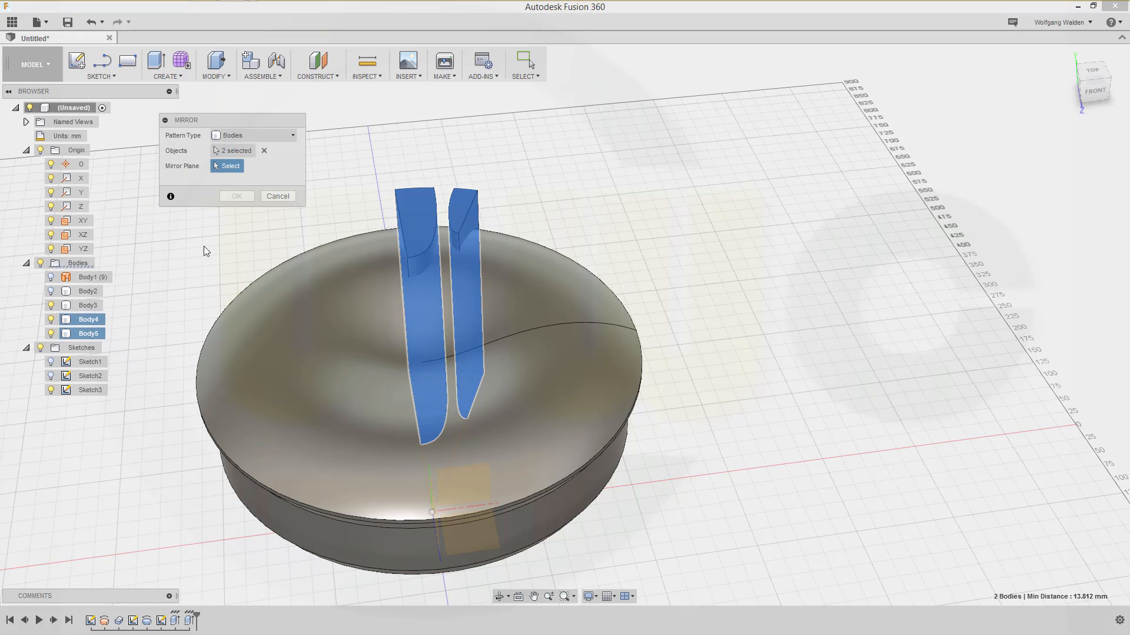
pyautogui.keyDown('shift'); pyautogui.moveTo(432, 554); pyautogui.dragTo(383, 551, button='middle'); pyautogui.keyUp('shift')
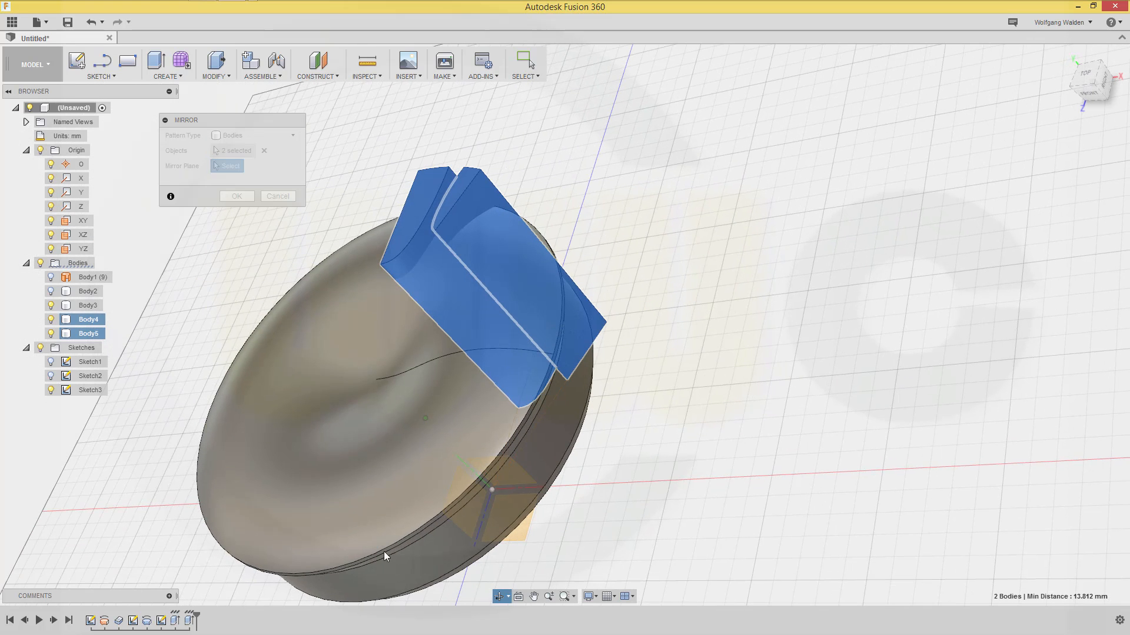
pyautogui.click(456, 518)
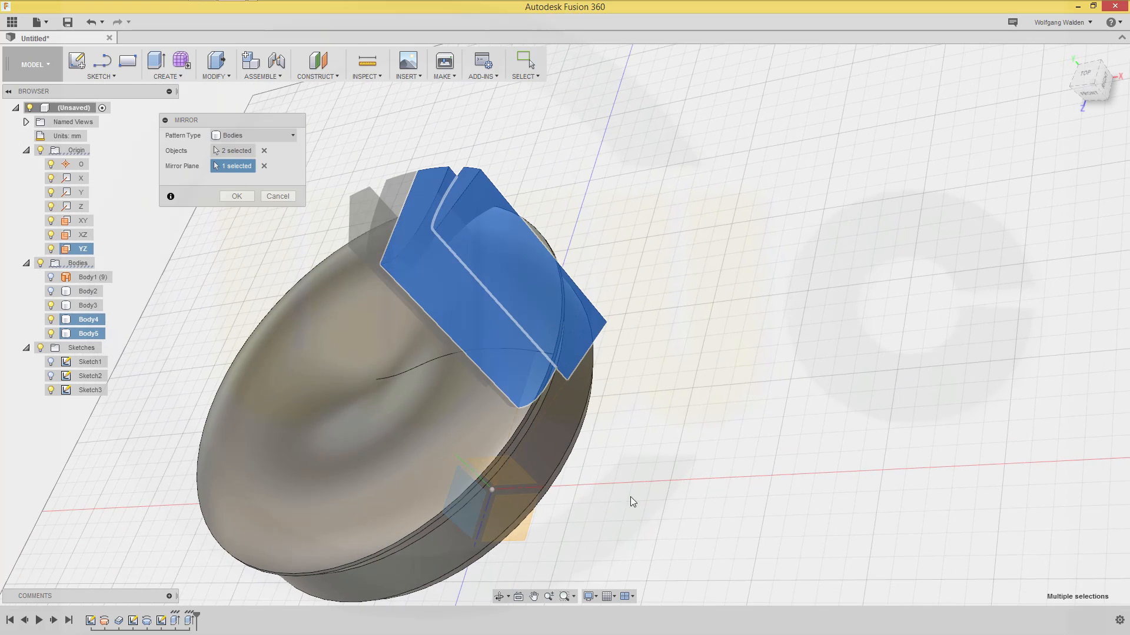
pyautogui.click(237, 195)
pyautogui.keyDown('shift'); pyautogui.moveTo(271, 203); pyautogui.dragTo(312, 247, button='middle'); pyautogui.keyUp('shift')
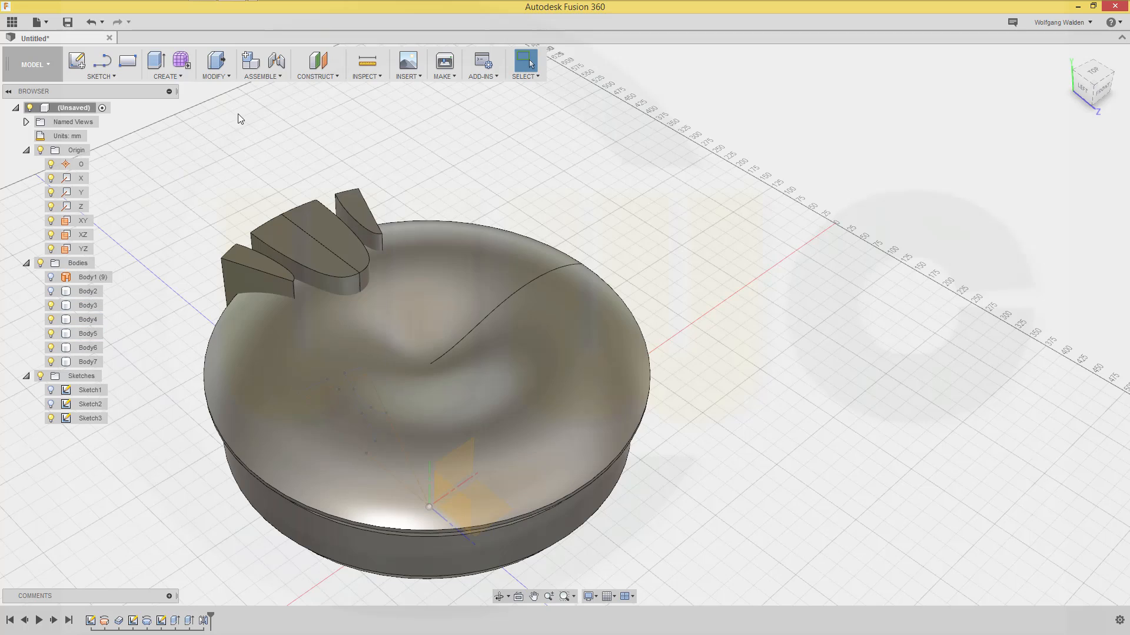
# Circularly pattern the four spoke-opening bodies, Body4 to Body7, around the Y axis with a quantity of 8
pyautogui.click(231, 75)
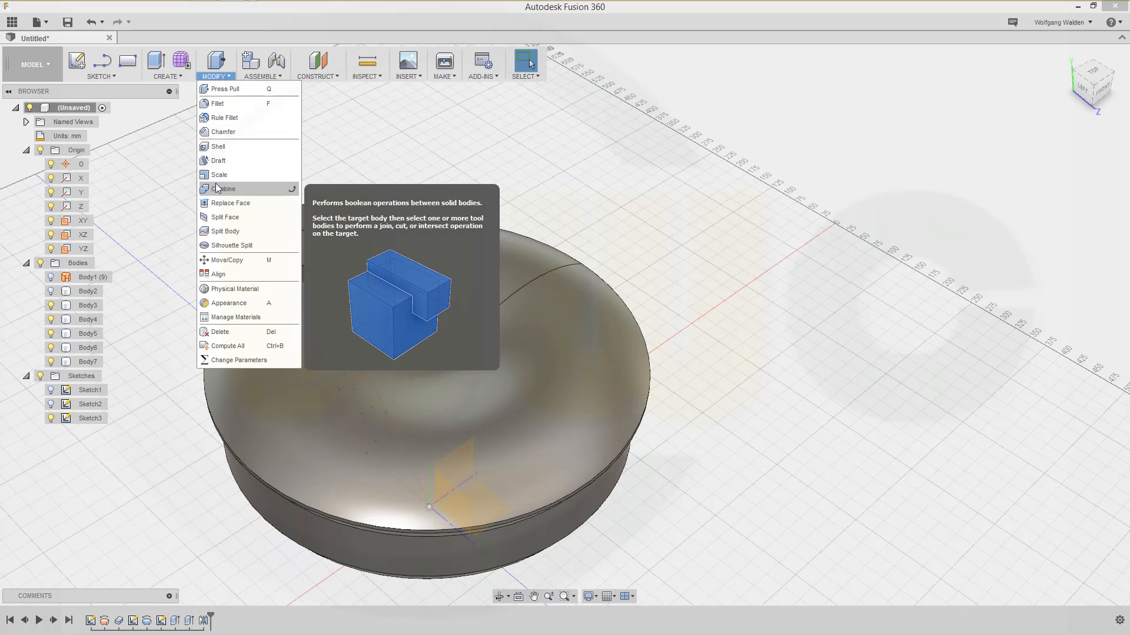
pyautogui.click(184, 75)
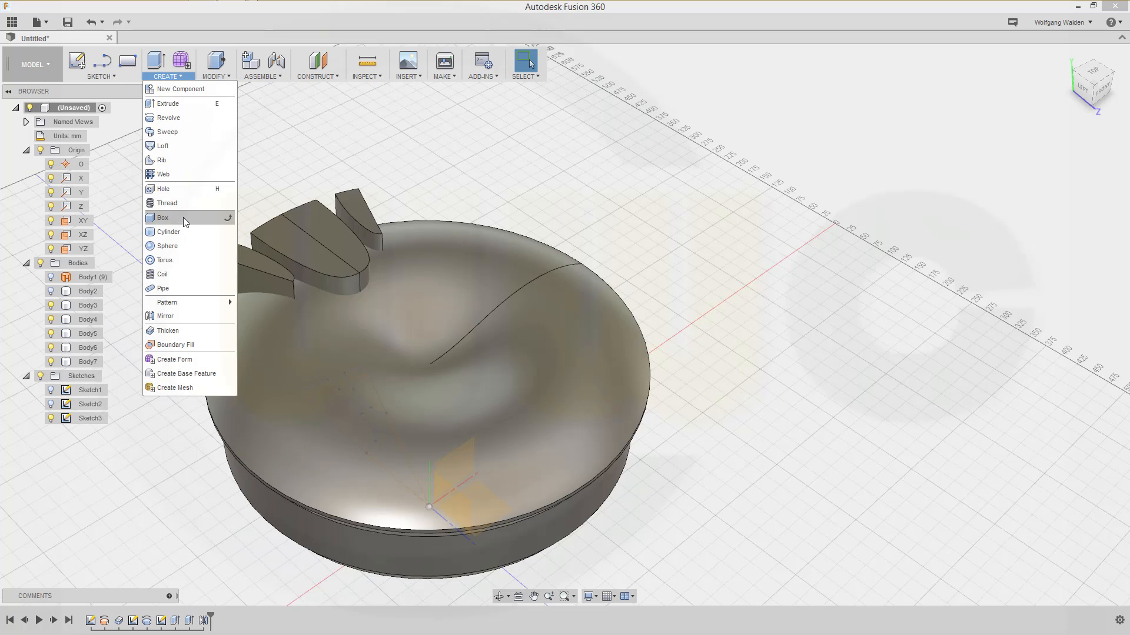
pyautogui.moveTo(185, 303)
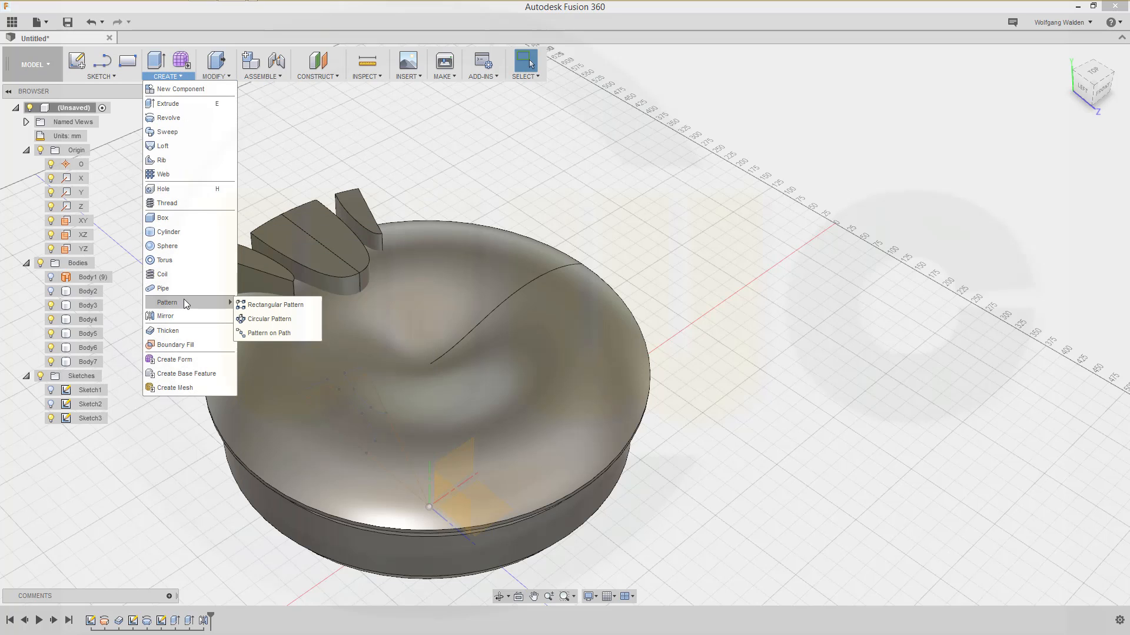
pyautogui.click(270, 319)
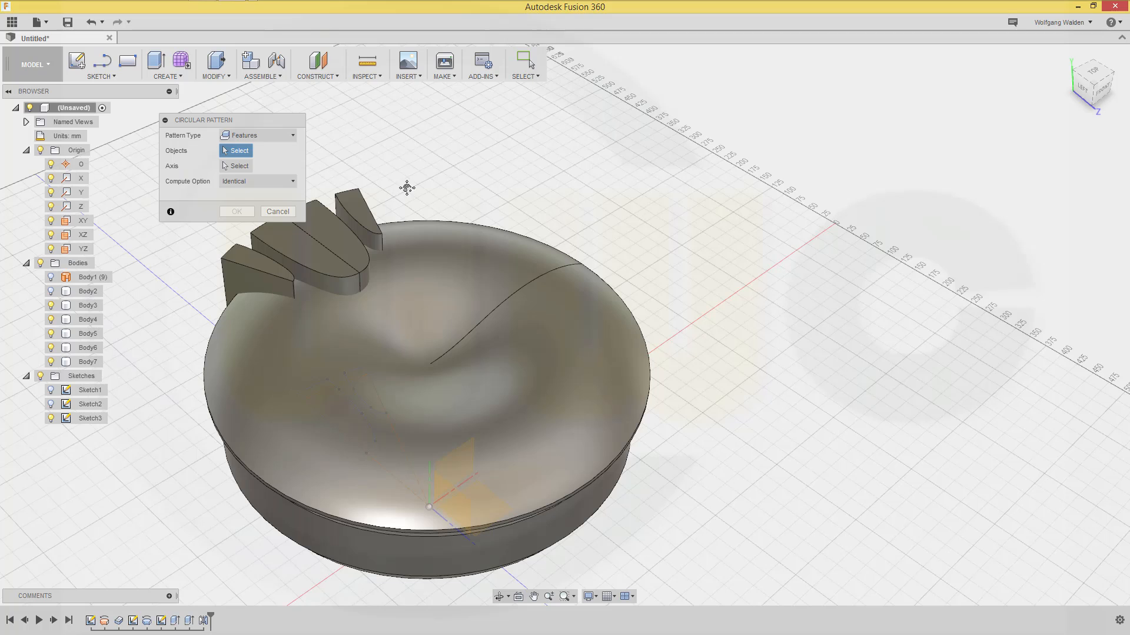
pyautogui.moveTo(407, 187); pyautogui.dragTo(517, 202, button='middle')
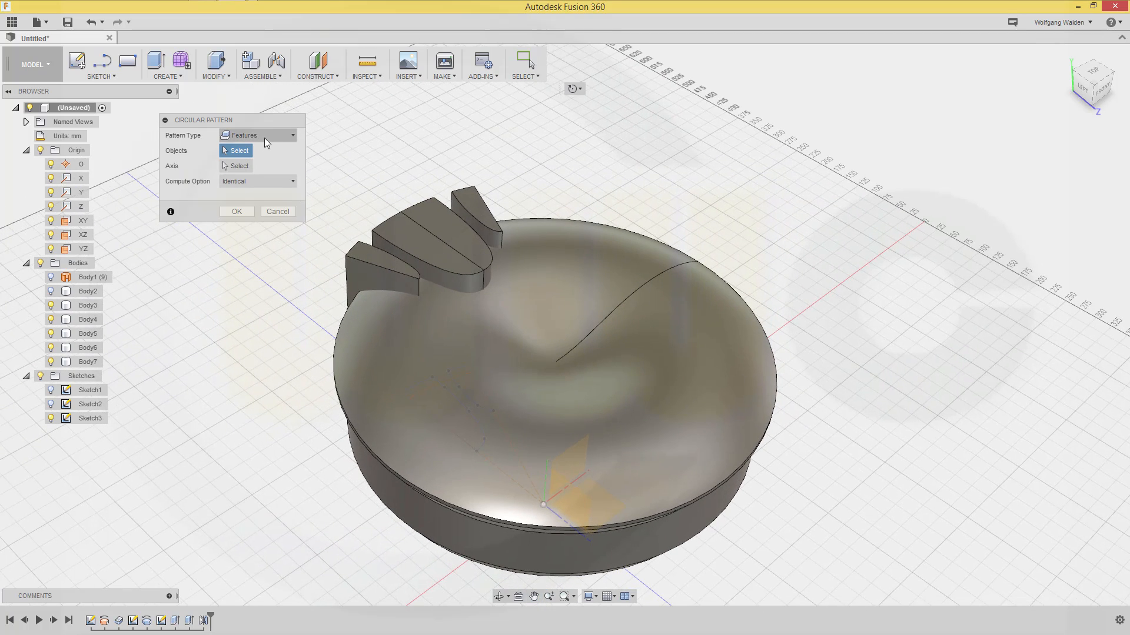
pyautogui.click(292, 136)
pyautogui.click(267, 164)
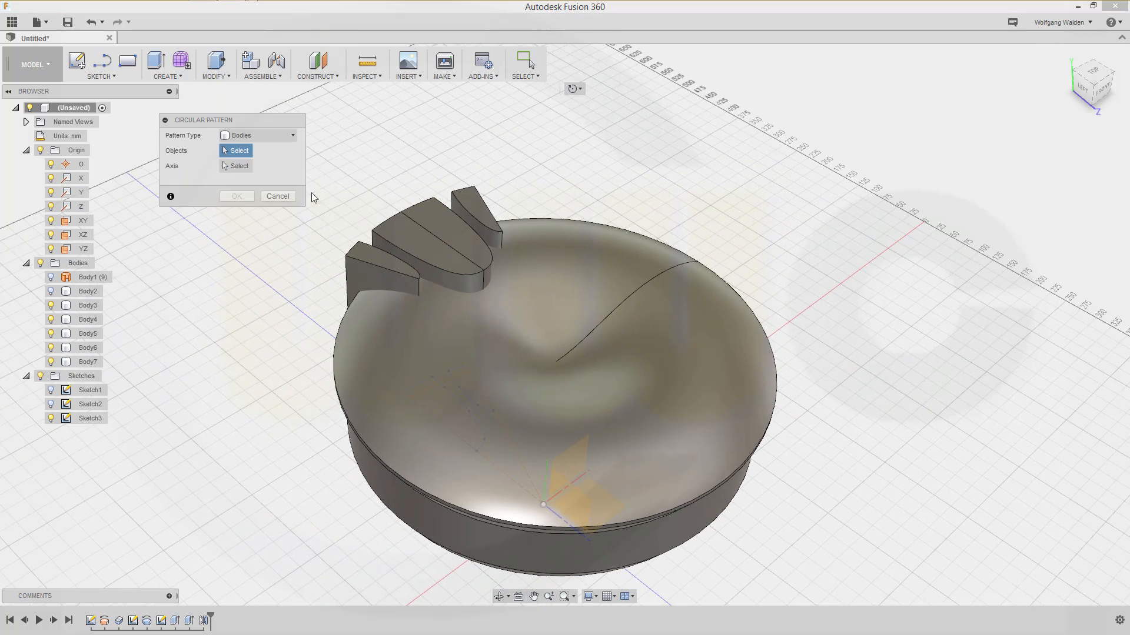
pyautogui.click(365, 254)
pyautogui.click(391, 231)
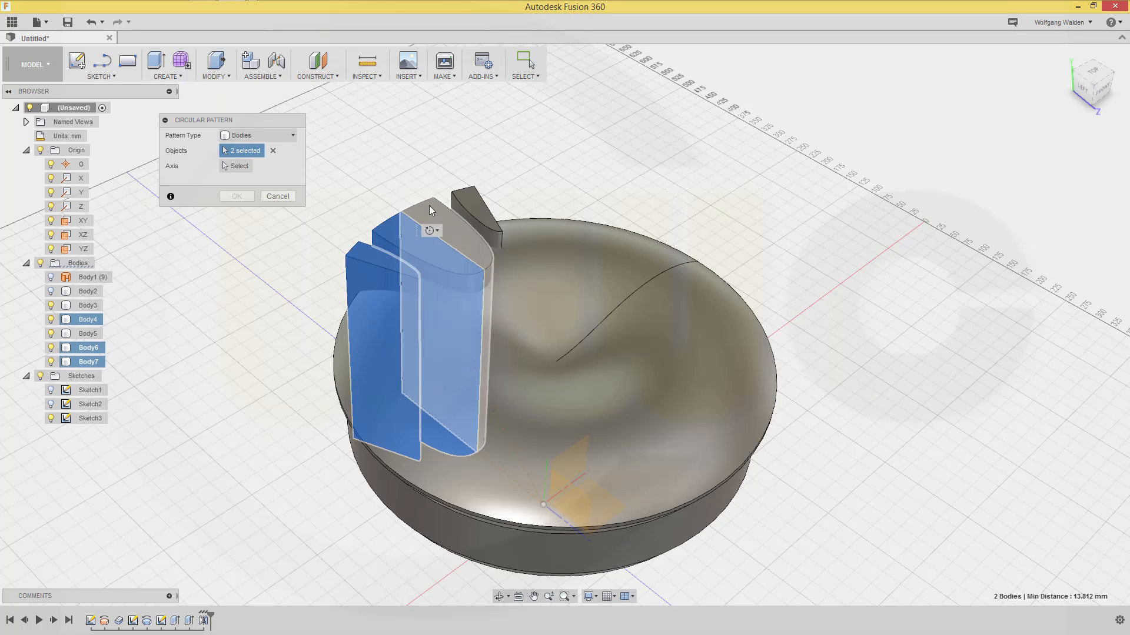
pyautogui.click(432, 213)
pyautogui.click(472, 194)
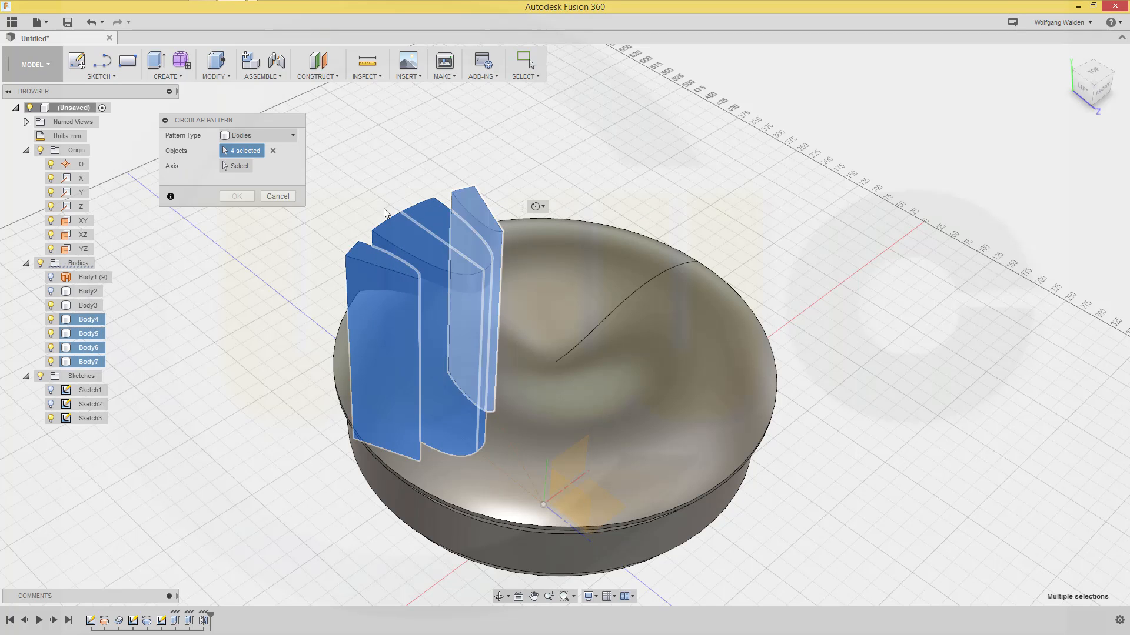
pyautogui.click(245, 167)
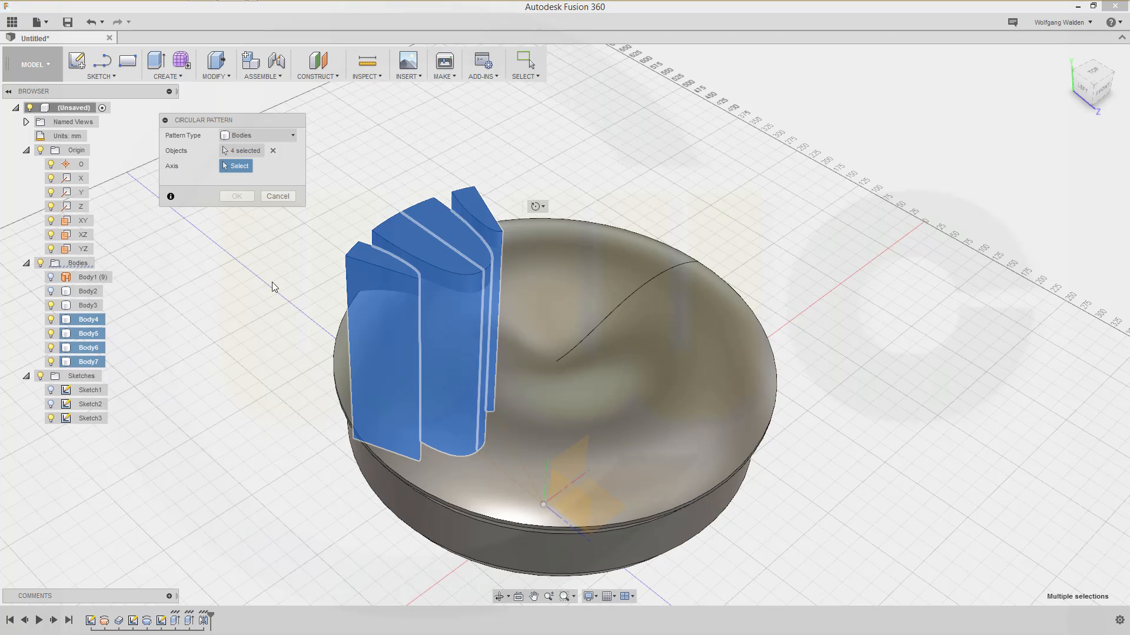
pyautogui.click(545, 479)
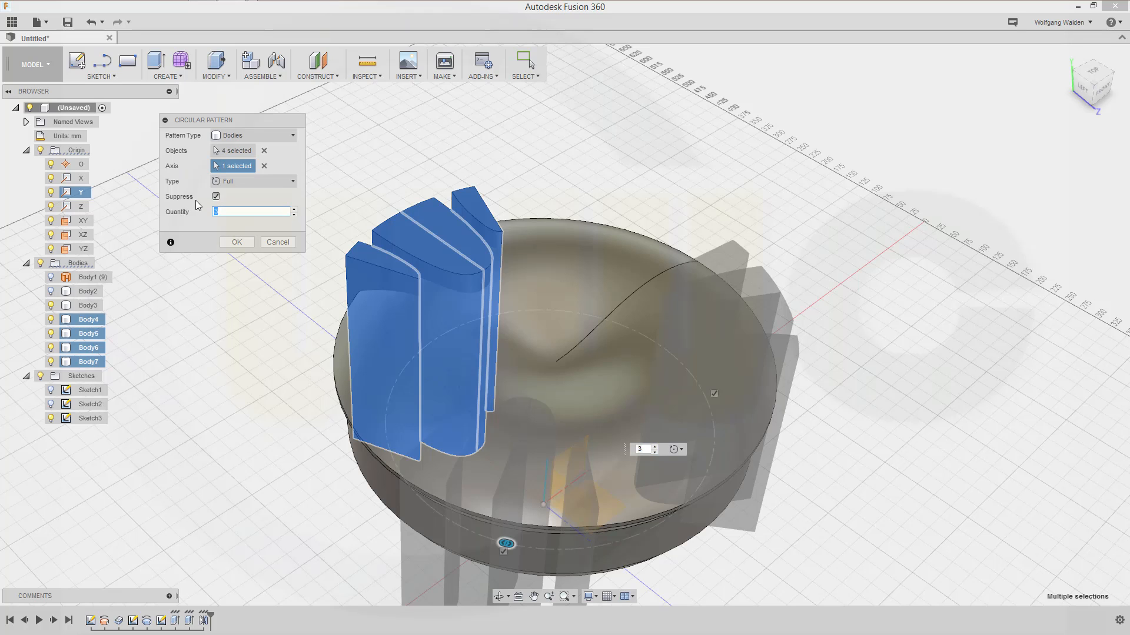
pyautogui.write('8')
pyautogui.press('Return')
# Examine the patterned spoke-opening bodies around the rim and in the list of bodies
pyautogui.scroll(3, 195, 200)
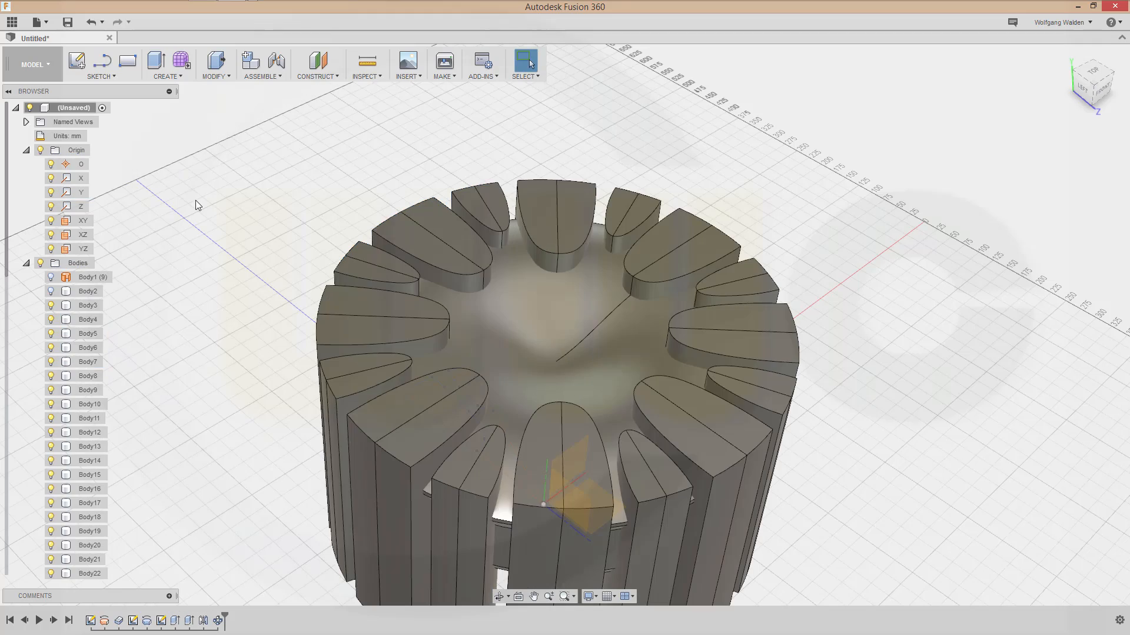
pyautogui.scroll(-3, 176, 368)
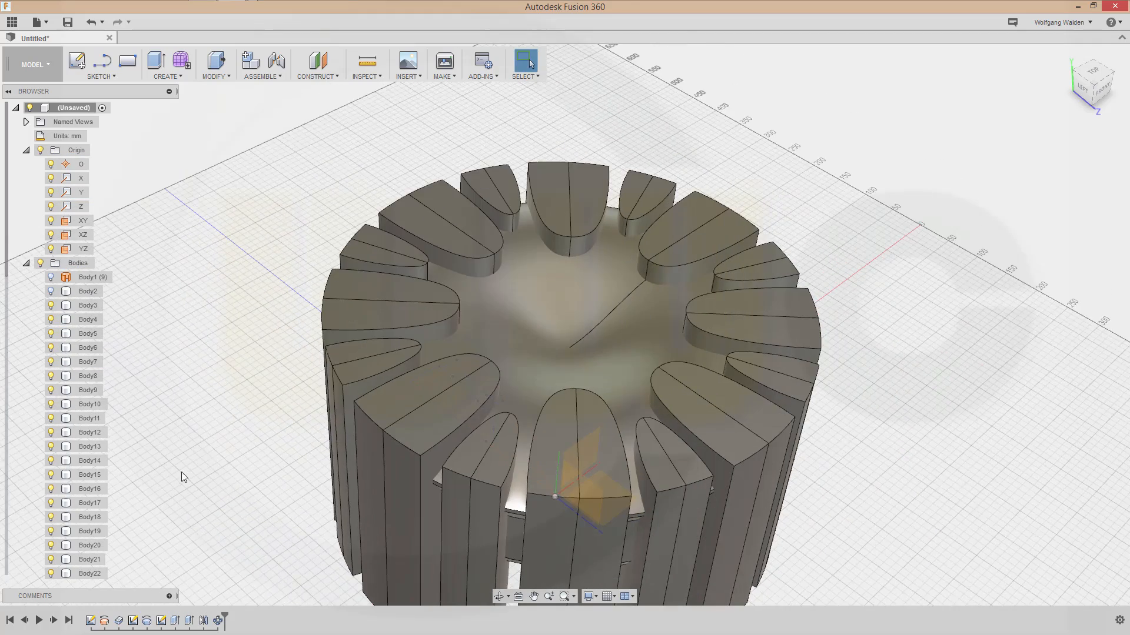
pyautogui.scroll(-1, 103, 459)
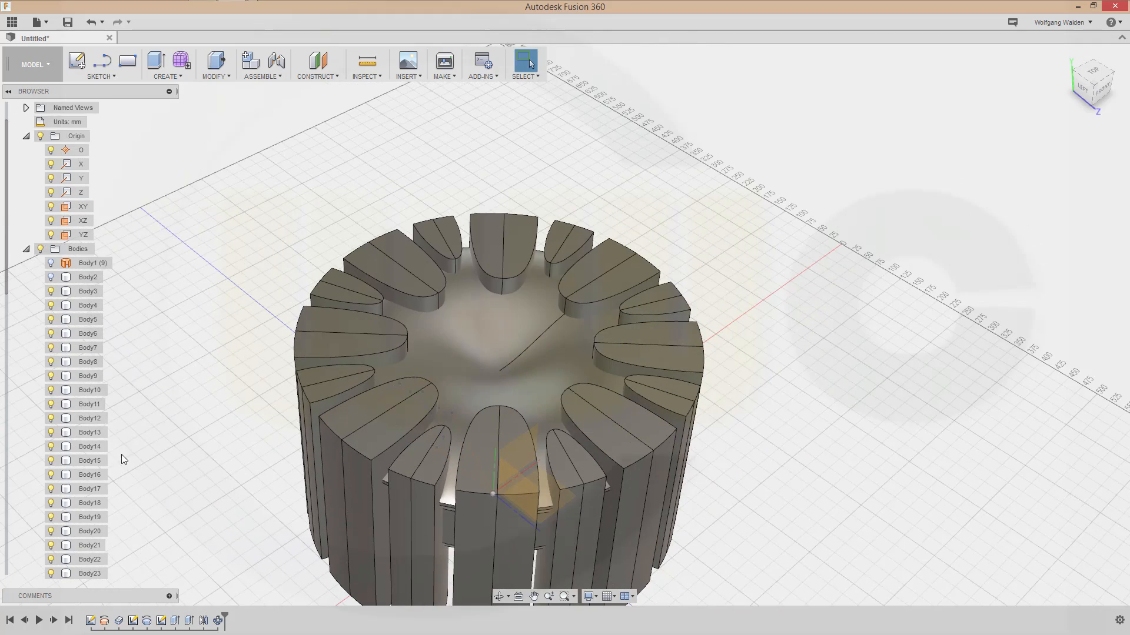
pyautogui.scroll(2, 126, 459)
pyautogui.scroll(-2, 126, 455)
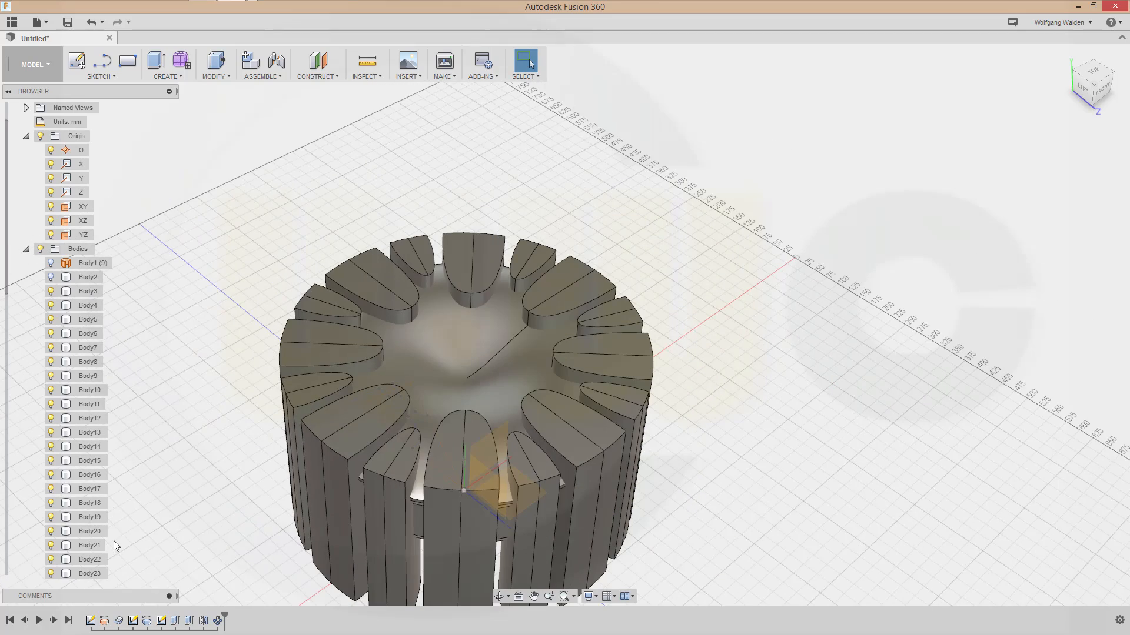
pyautogui.scroll(1, 116, 543)
pyautogui.scroll(5, 122, 545)
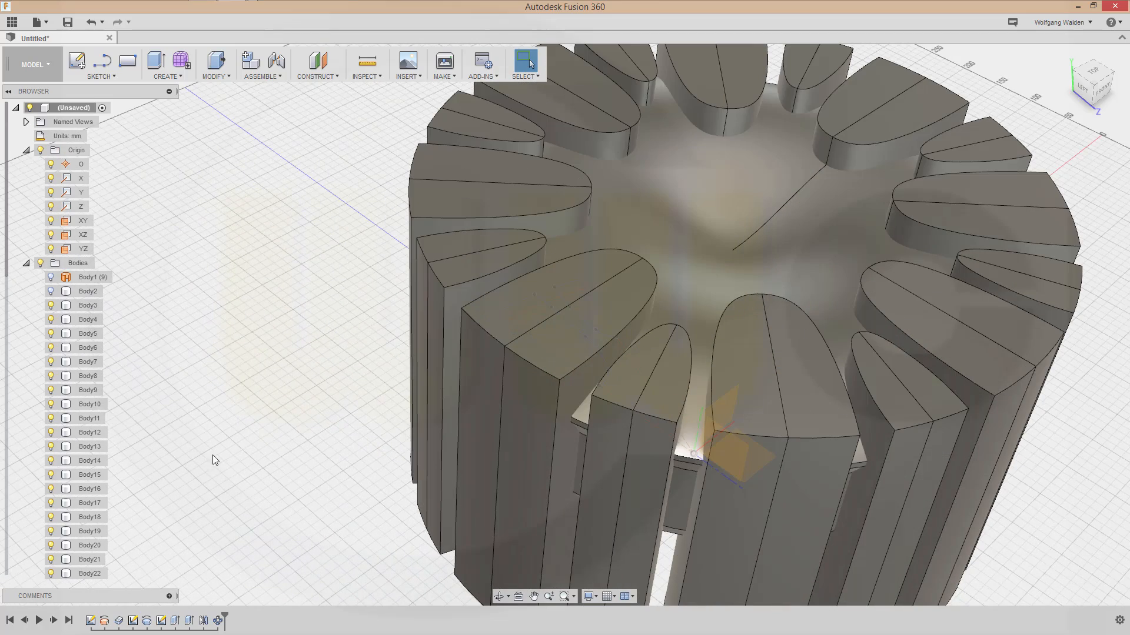
pyautogui.scroll(-2, 307, 407)
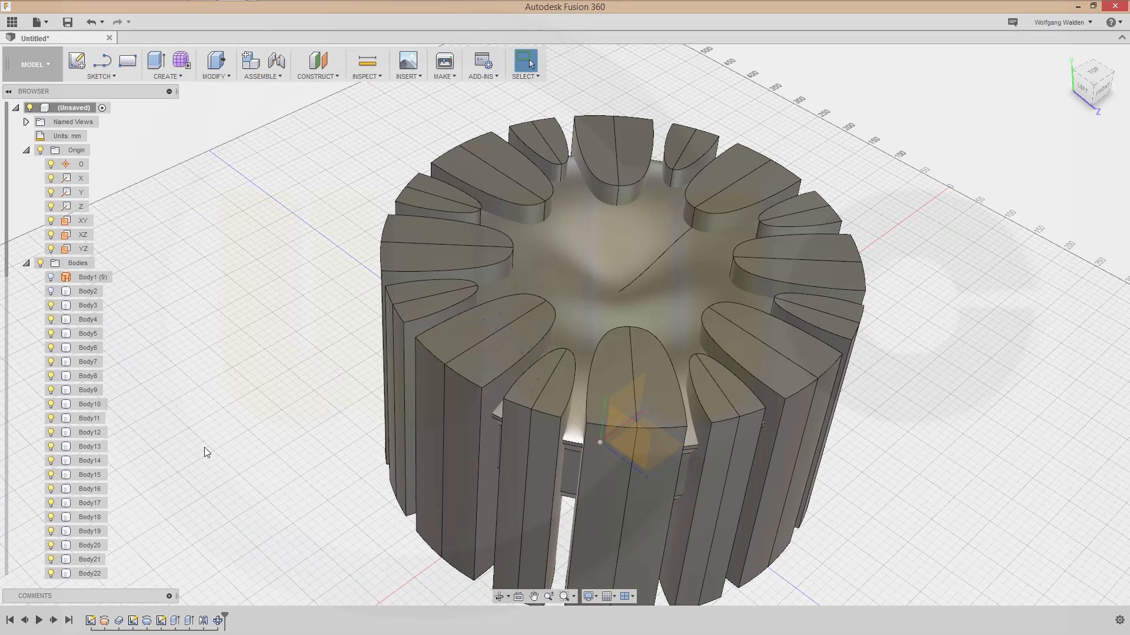
# Combine with the Cut operation to remove the opening bodies Body4 through Body35 from the domed disc, Body3
pyautogui.moveTo(5, 274); pyautogui.dragTo(8, 448)
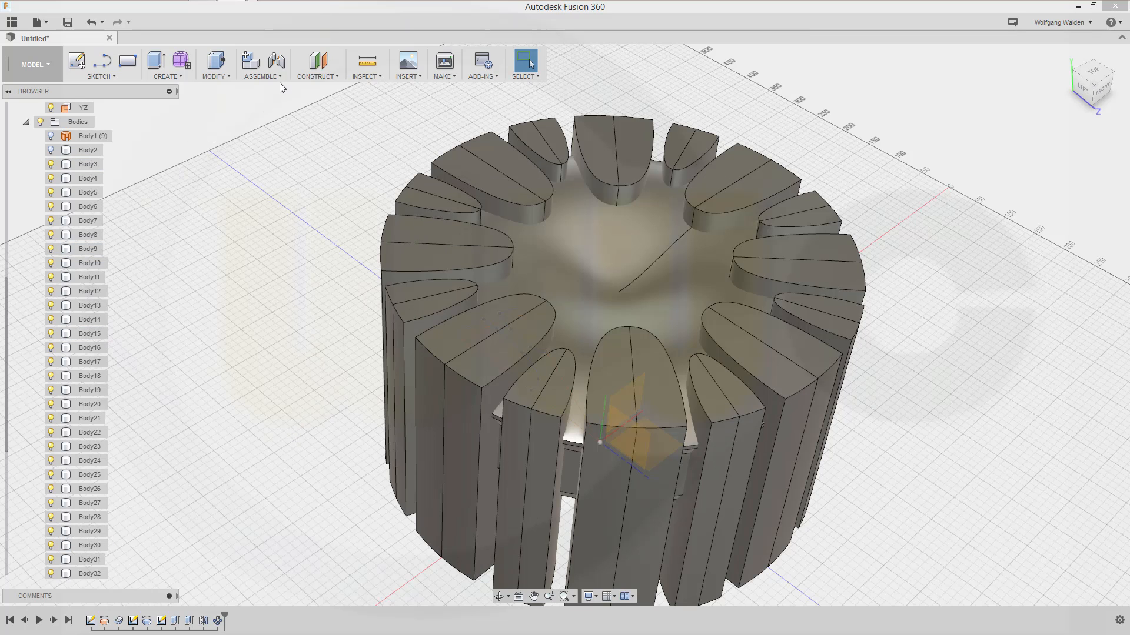
pyautogui.click(224, 76)
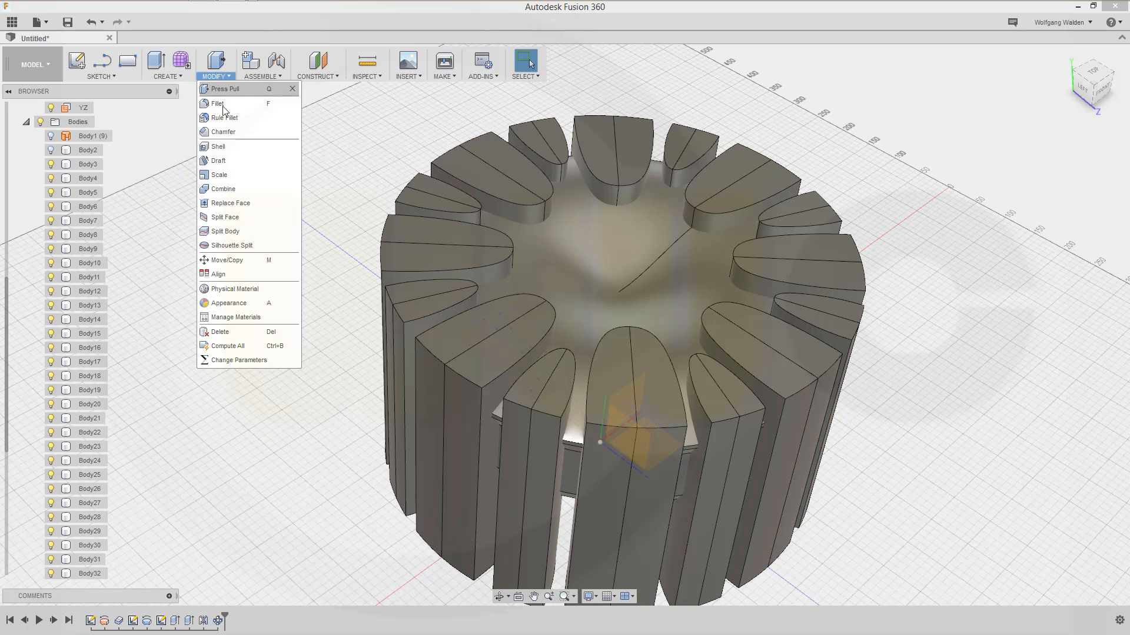
pyautogui.click(224, 189)
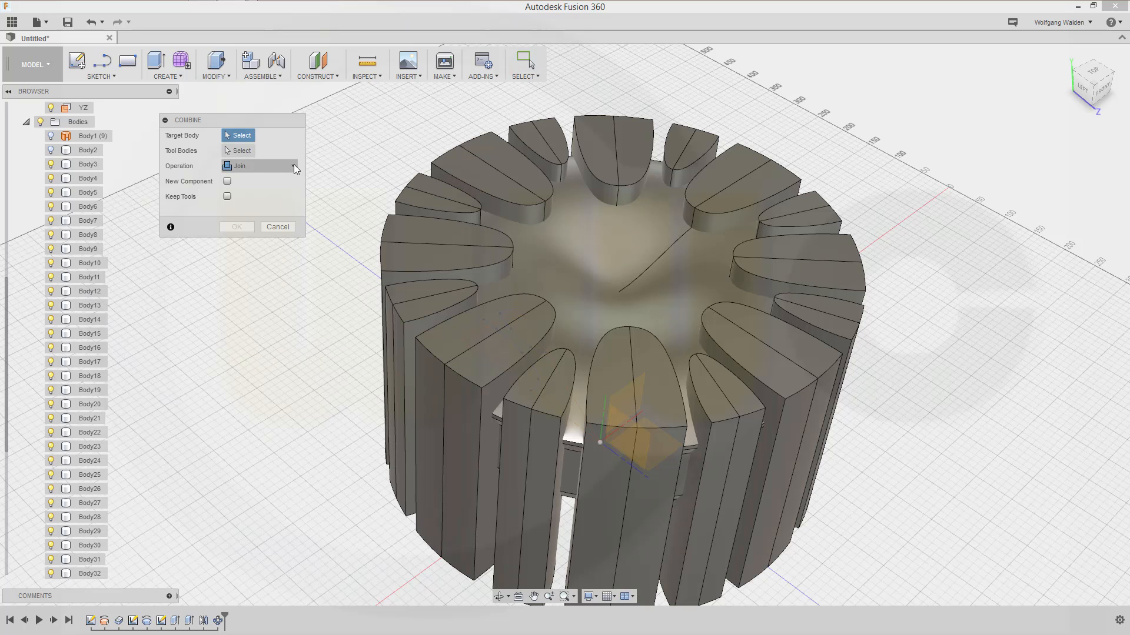
pyautogui.click(294, 167)
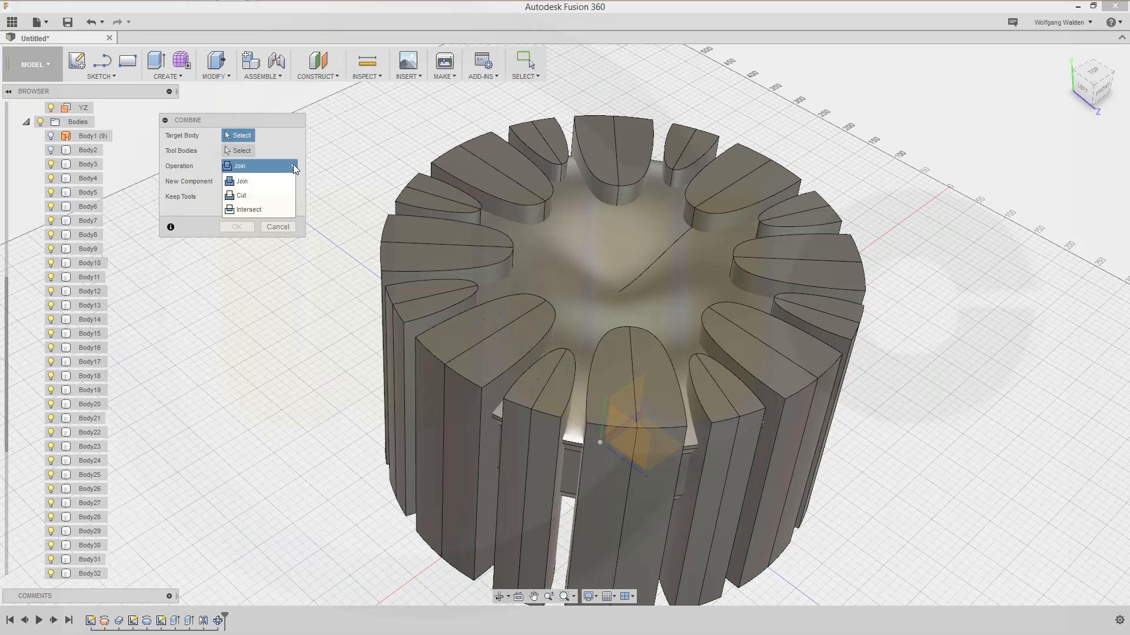
pyautogui.click(252, 196)
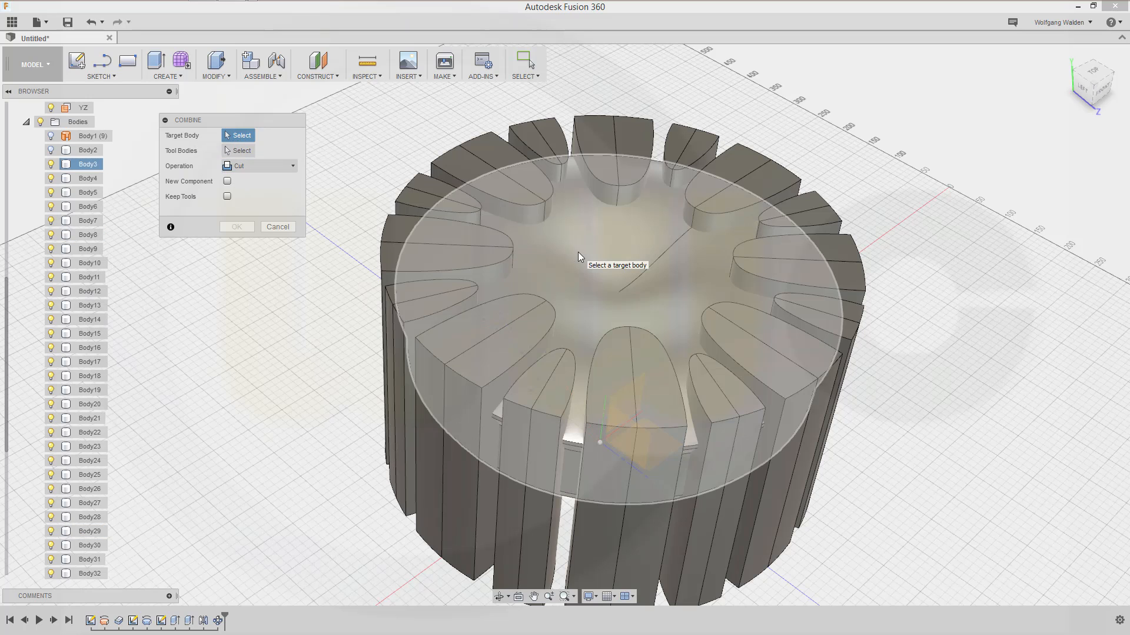
pyautogui.click(577, 252)
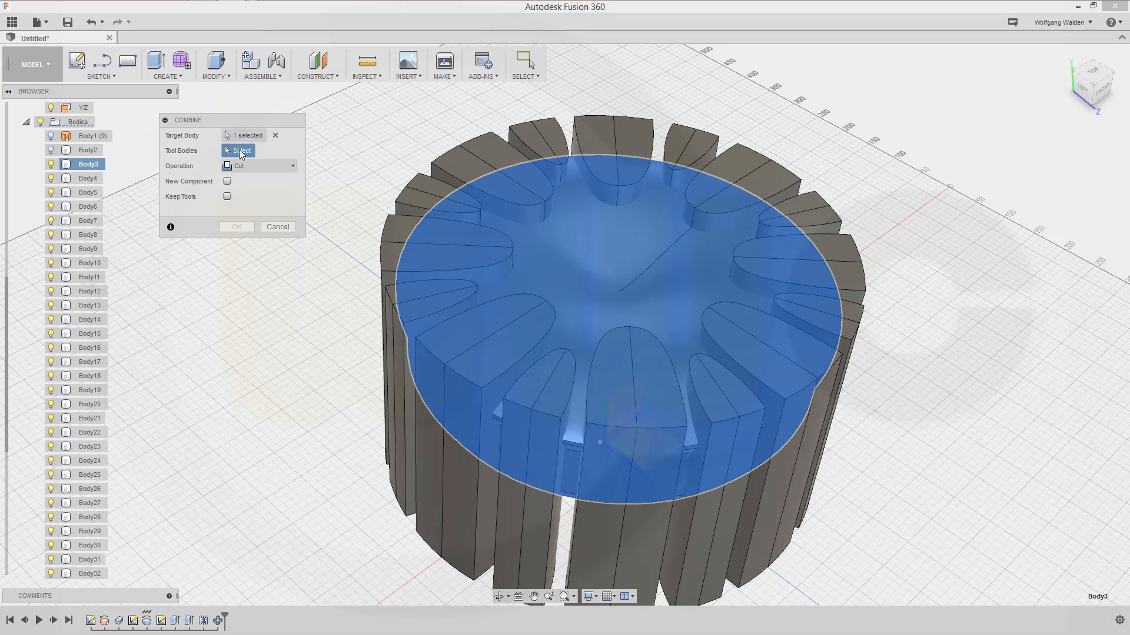
pyautogui.click(88, 178)
pyautogui.scroll(4, 146, 383)
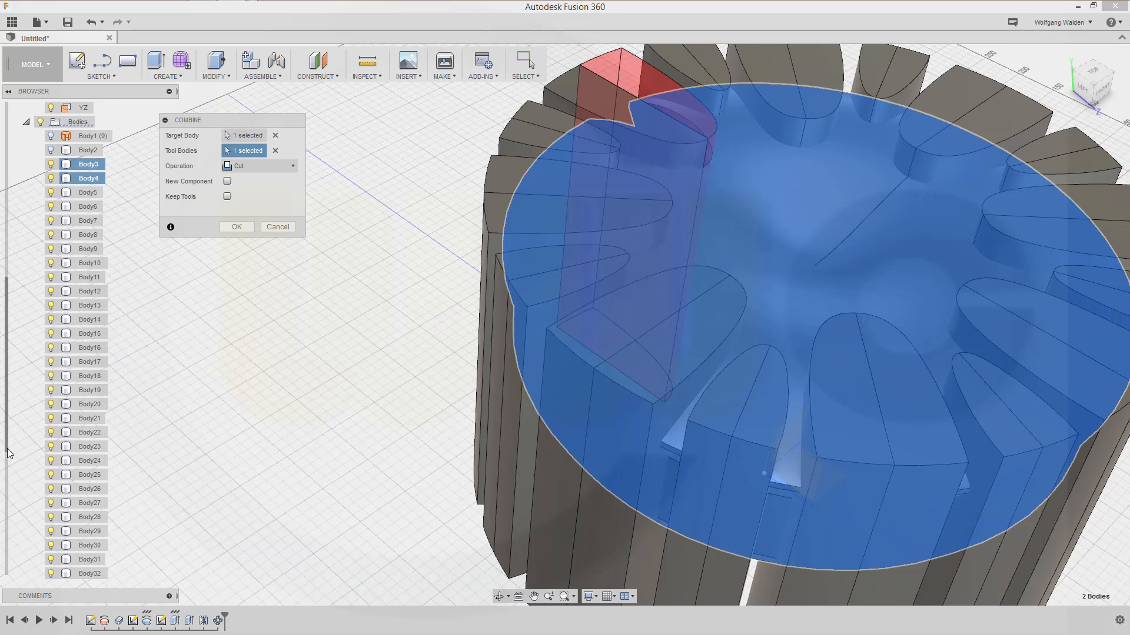
pyautogui.moveTo(7, 450); pyautogui.dragTo(8, 553)
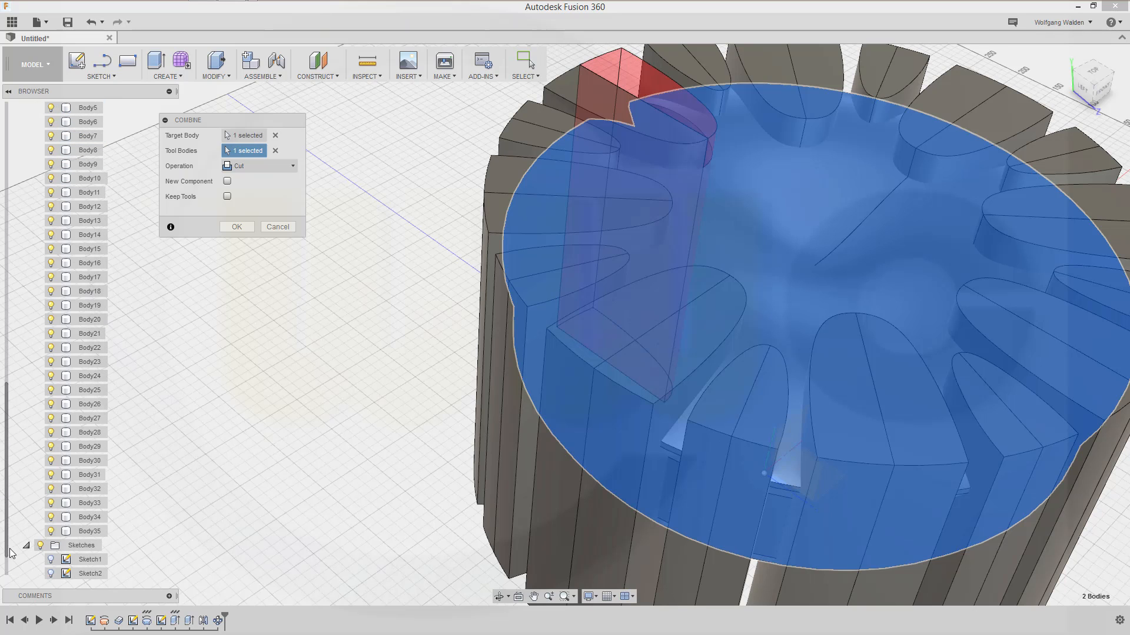
pyautogui.keyDown('shift'); pyautogui.click(96, 532); pyautogui.keyUp('shift')
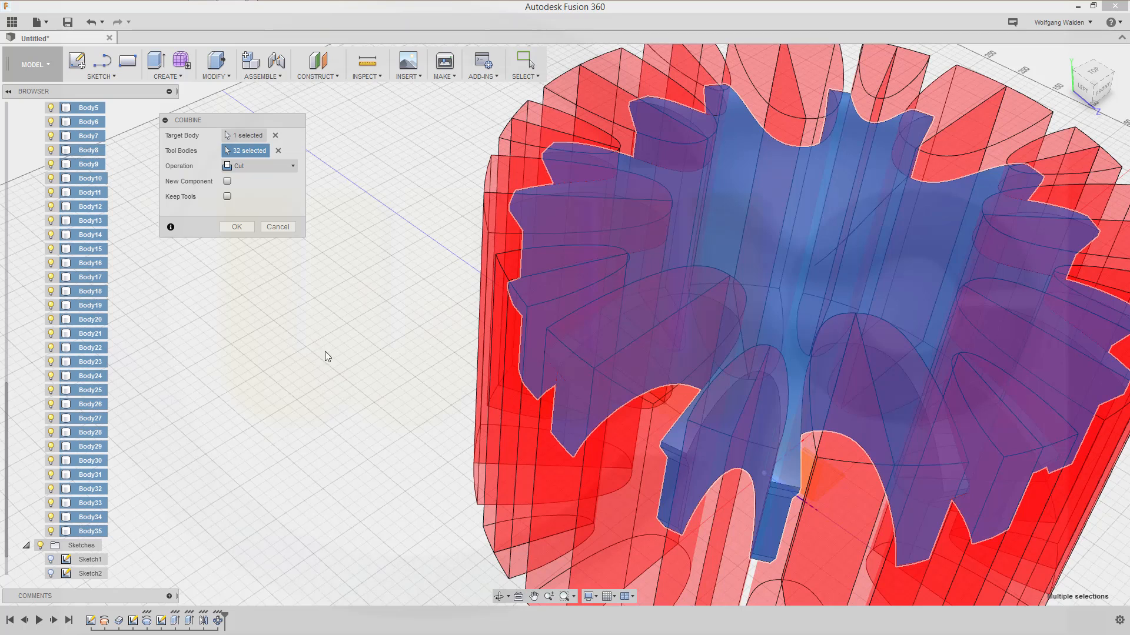
pyautogui.click(236, 227)
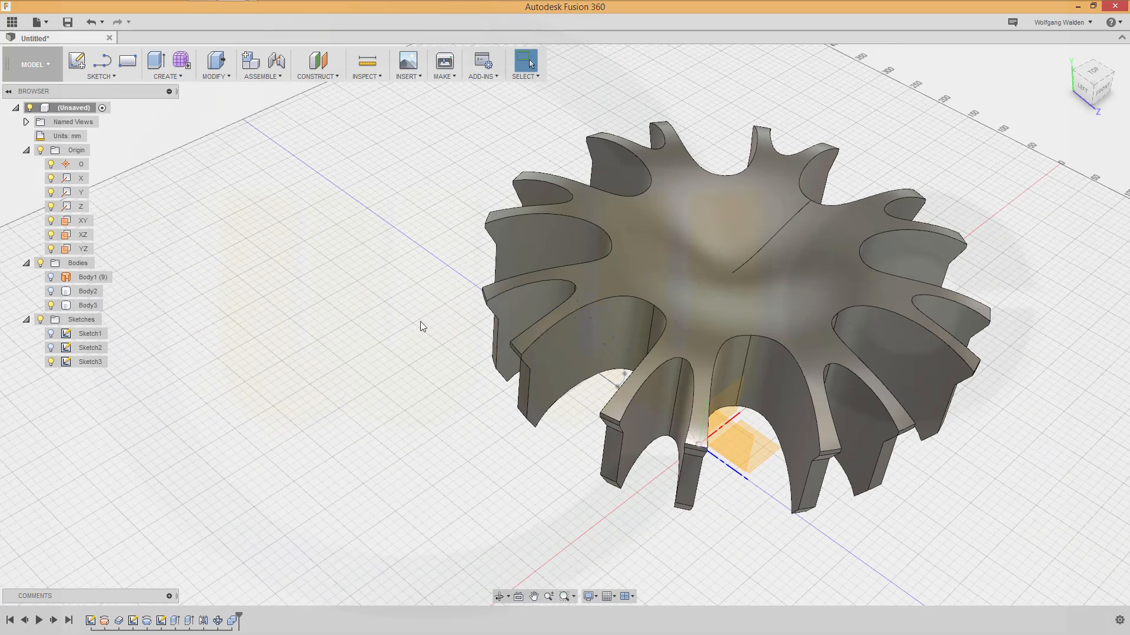
# Show the outer rim, Body2, together with the spoked center and view the wheel from above
pyautogui.moveTo(699, 462)
pyautogui.keyDown('shift'); pyautogui.mouseDown(button='middle')
pyautogui.moveTo(678, 419)
pyautogui.moveTo(703, 481)
pyautogui.mouseUp(button='middle'); pyautogui.keyUp('shift')
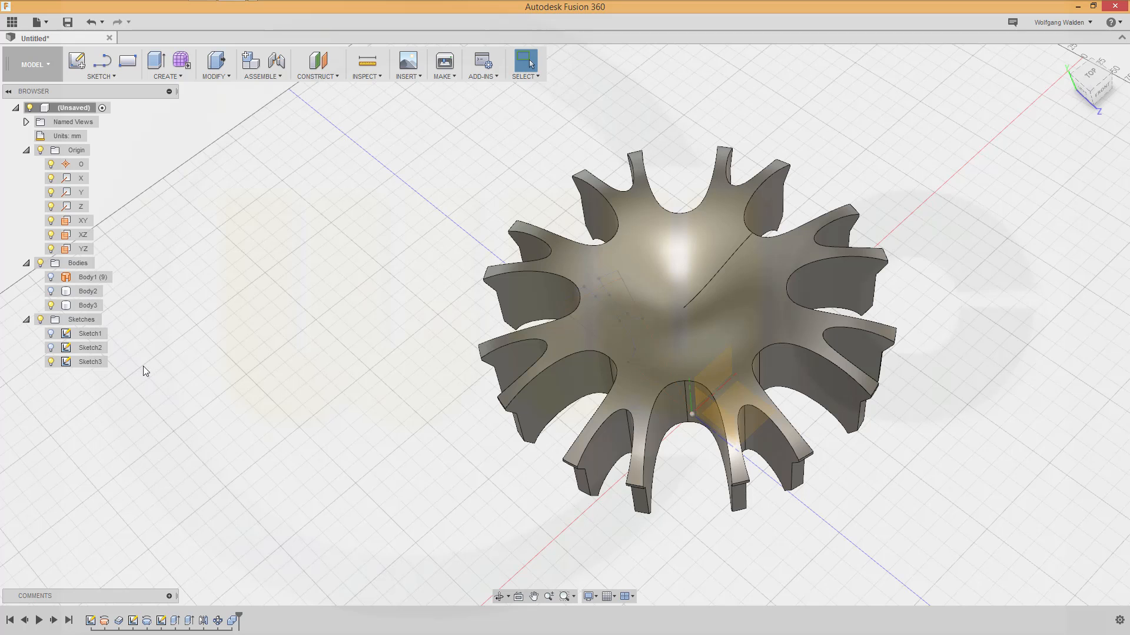
pyautogui.click(51, 292)
pyautogui.click(623, 363)
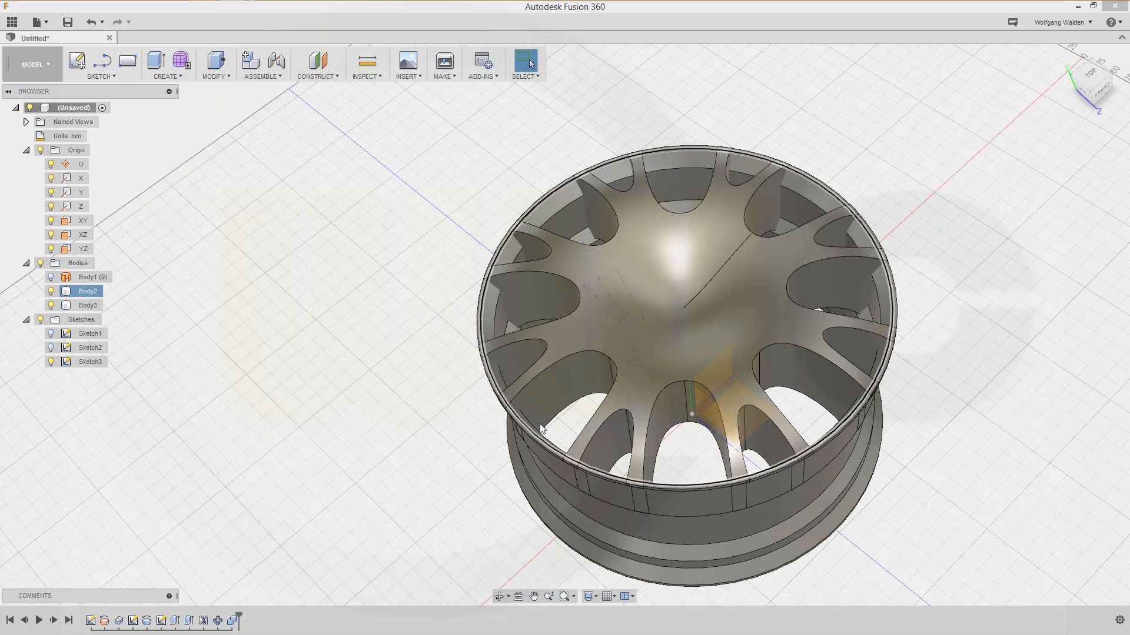
pyautogui.moveTo(539, 424)
pyautogui.keyDown('shift'); pyautogui.mouseDown(button='middle')
pyautogui.moveTo(564, 380)
pyautogui.moveTo(555, 434)
pyautogui.mouseUp(button='middle'); pyautogui.keyUp('shift')
pyautogui.click(437, 355)
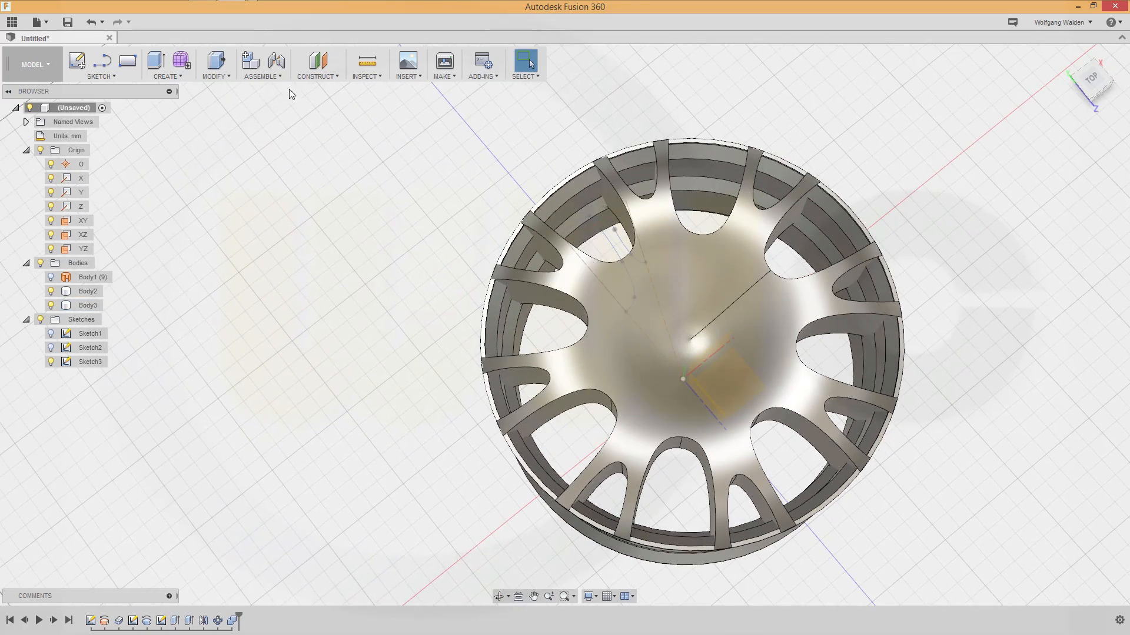
# Combine the outer rim Body2 as target with the spoked center Body3 as tool, using the Cut operation
pyautogui.click(226, 76)
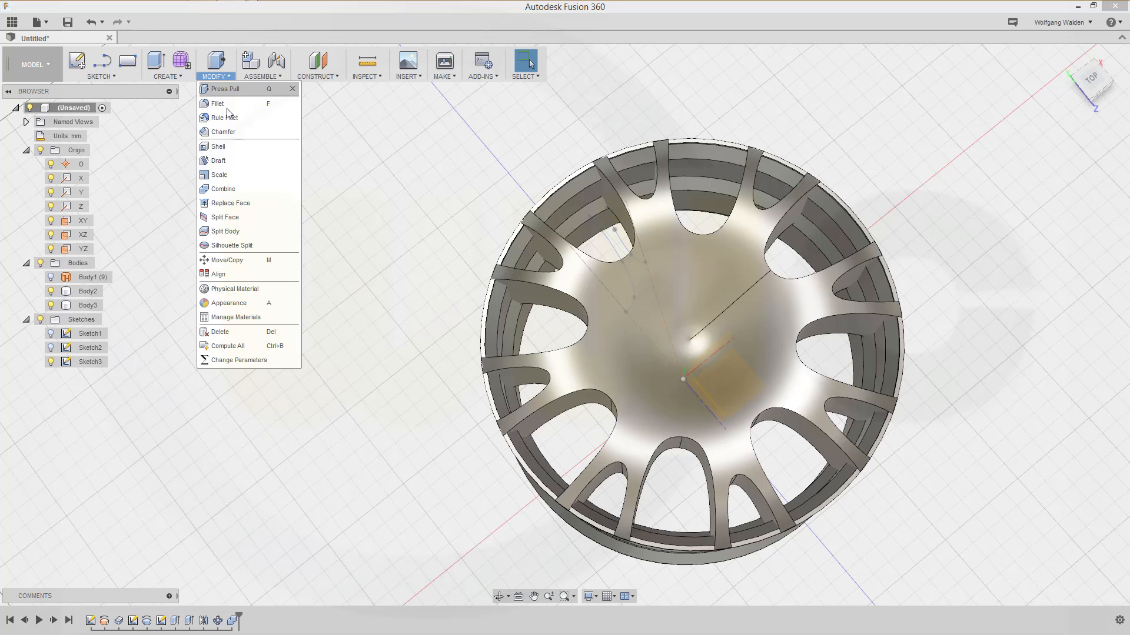
pyautogui.click(223, 189)
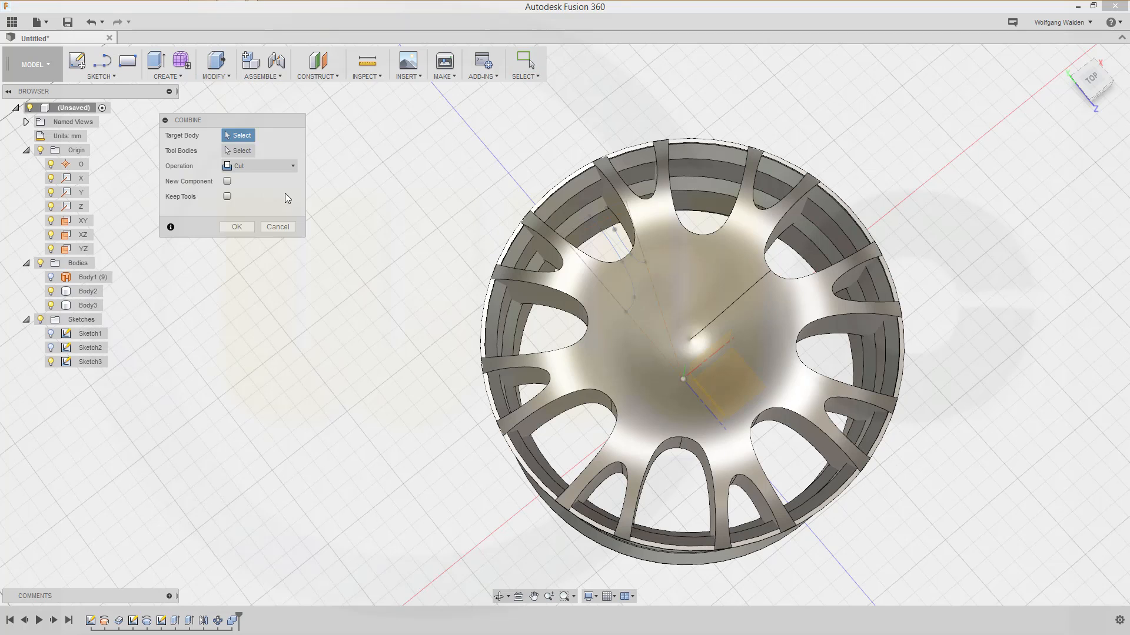
pyautogui.click(89, 292)
pyautogui.click(90, 306)
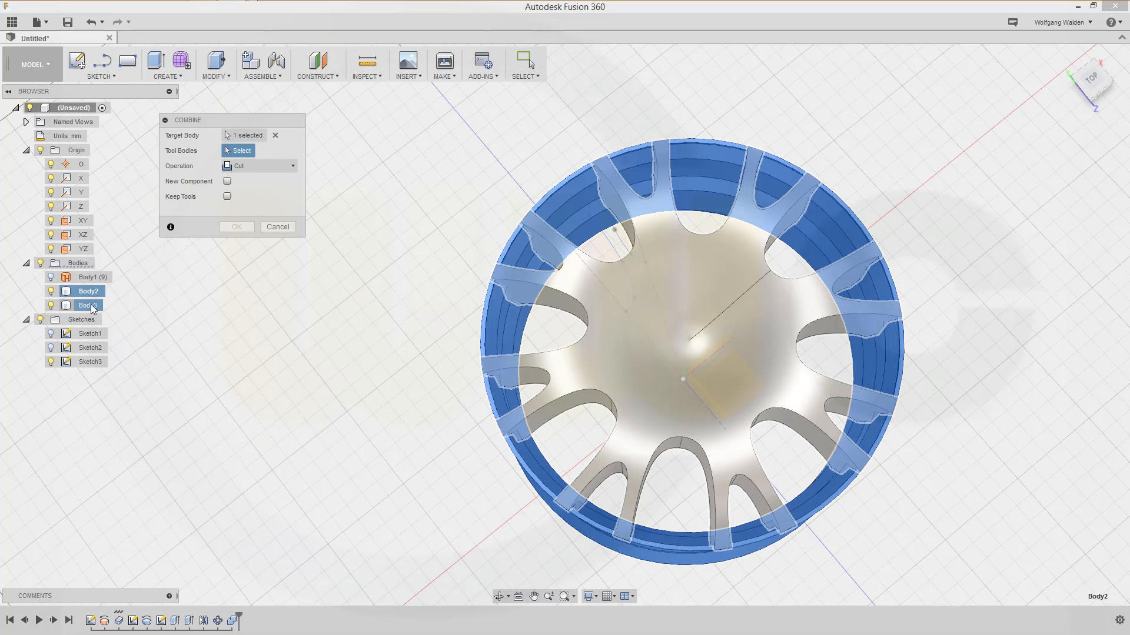
pyautogui.click(237, 226)
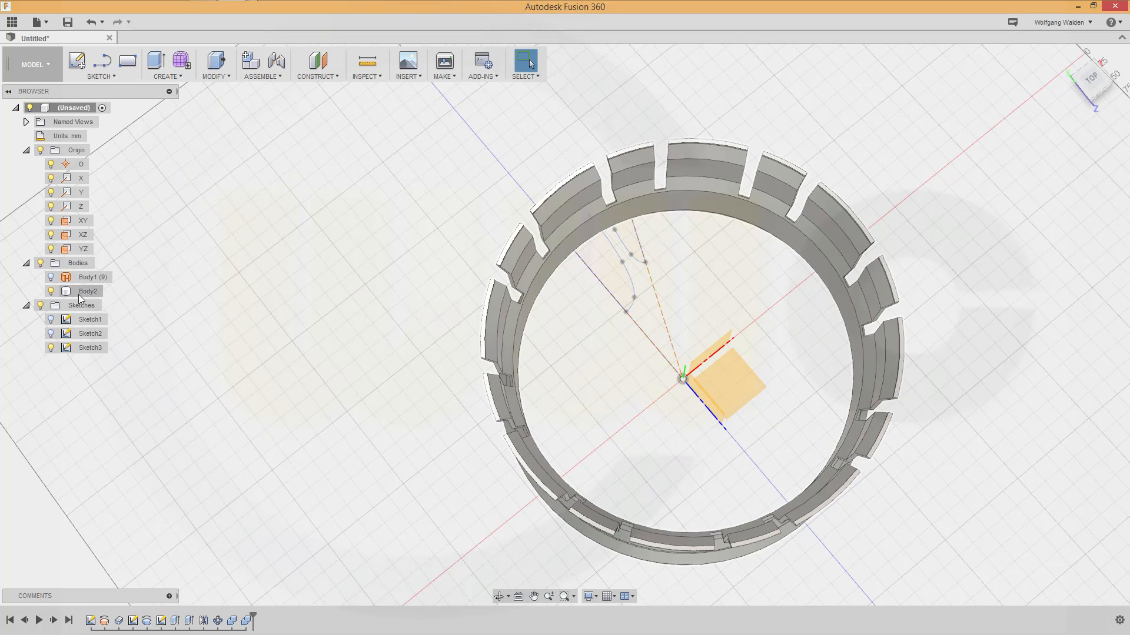
# Edit the last Combine feature to use the Join operation, merging the outer rim with the spoked center
pyautogui.doubleClick(246, 621)
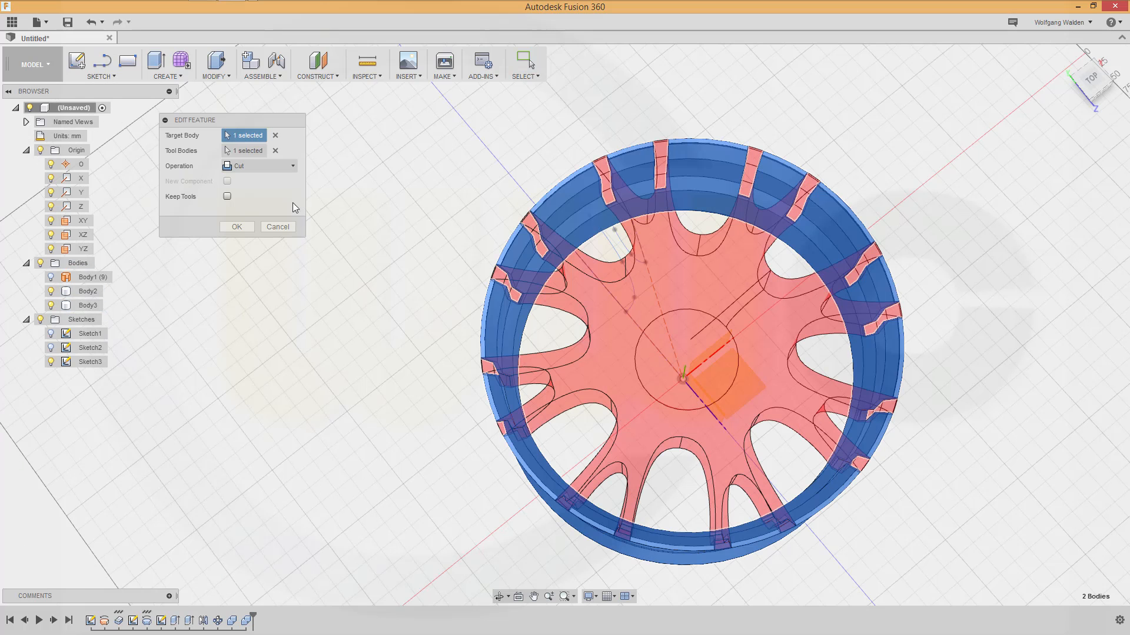
pyautogui.click(294, 164)
pyautogui.click(248, 182)
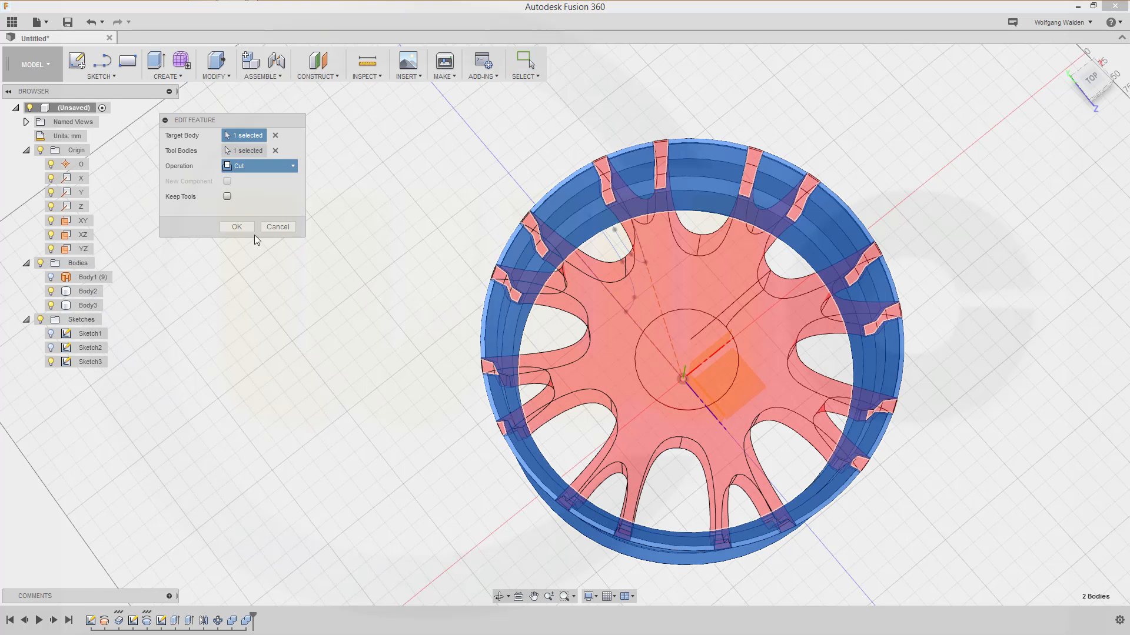
pyautogui.click(237, 226)
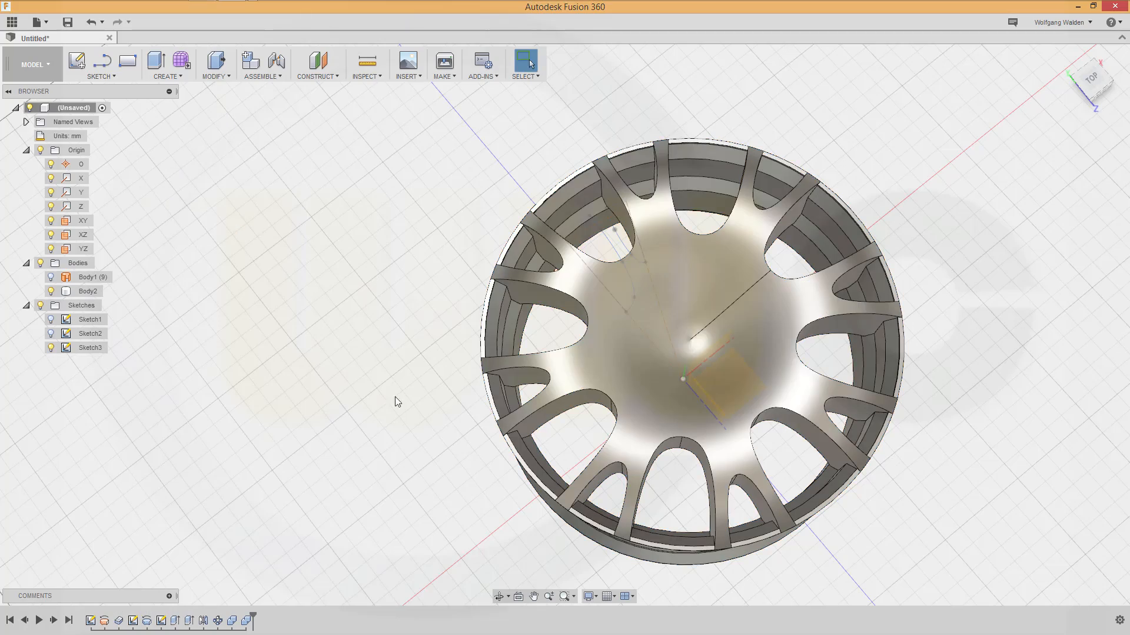
pyautogui.moveTo(397, 402)
pyautogui.keyDown('shift'); pyautogui.mouseDown(button='middle')
pyautogui.moveTo(449, 383)
pyautogui.moveTo(453, 360)
pyautogui.moveTo(371, 404)
pyautogui.moveTo(410, 449)
pyautogui.moveTo(459, 447)
pyautogui.moveTo(403, 447)
pyautogui.moveTo(410, 458)
pyautogui.mouseUp(button='middle'); pyautogui.keyUp('shift')
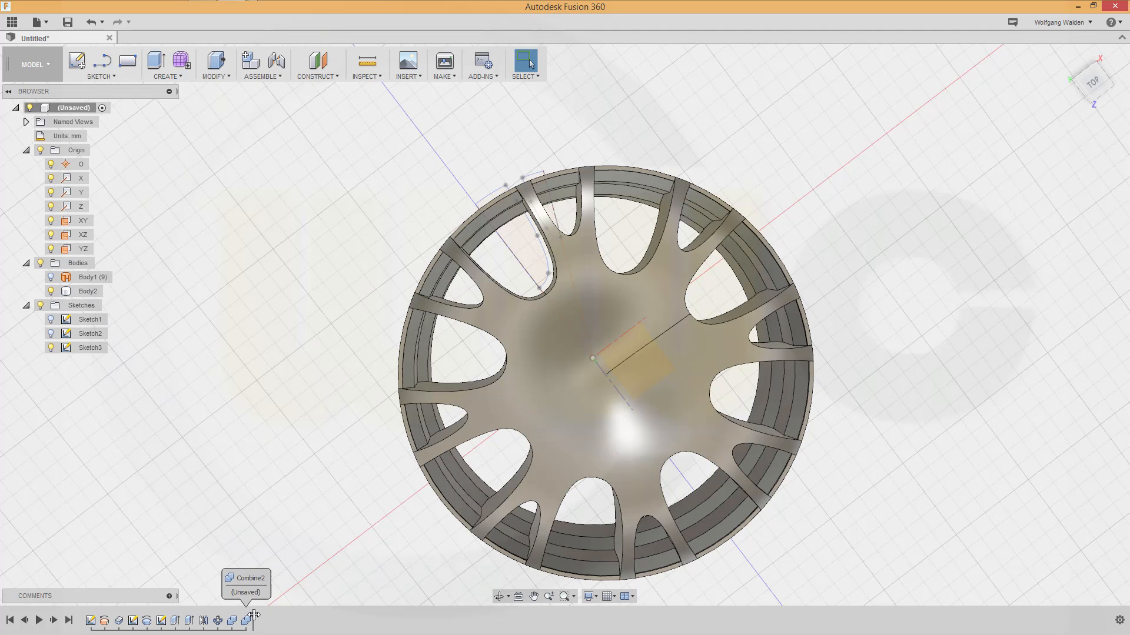
# Roll the timeline back to just after Sketch3 and hide Body2 and Body3
pyautogui.moveTo(253, 616); pyautogui.dragTo(168, 618)
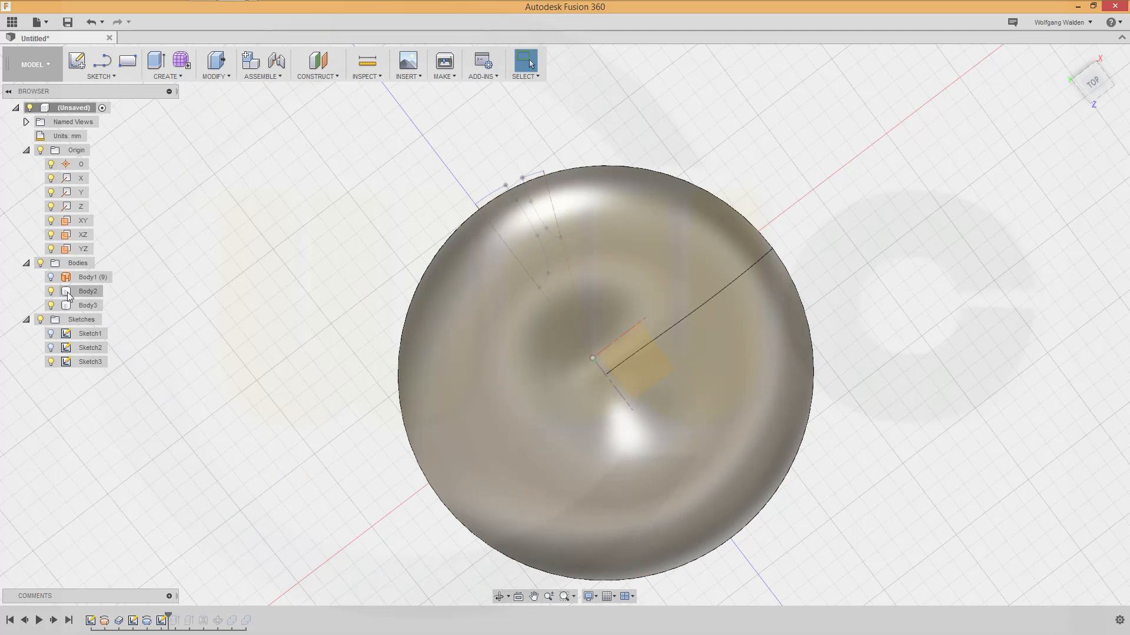
pyautogui.click(55, 277)
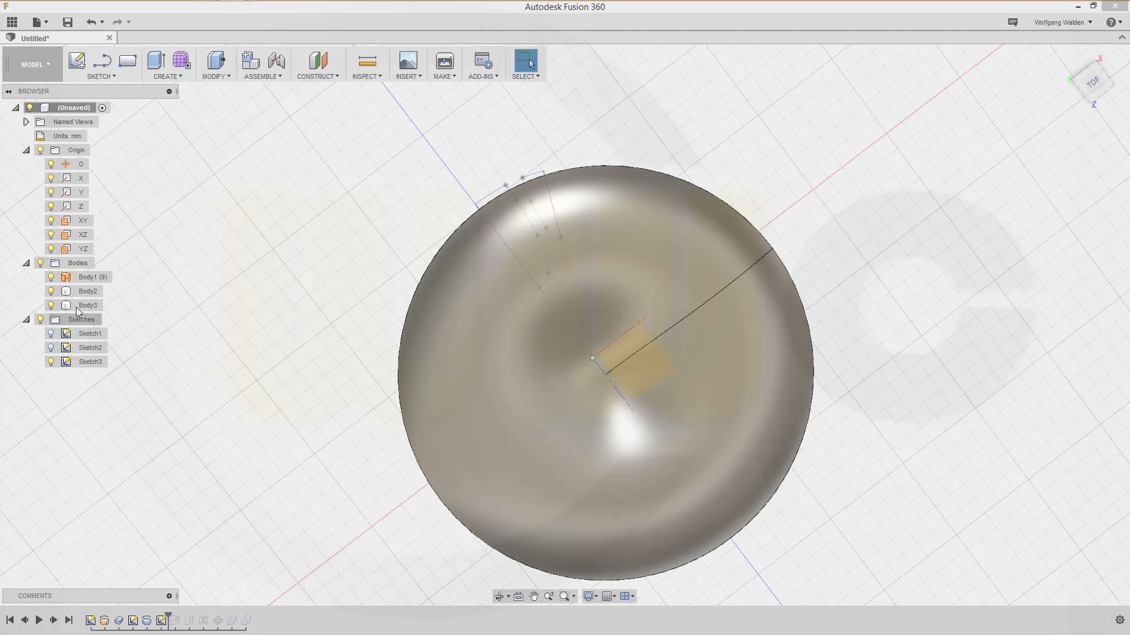
pyautogui.click(51, 279)
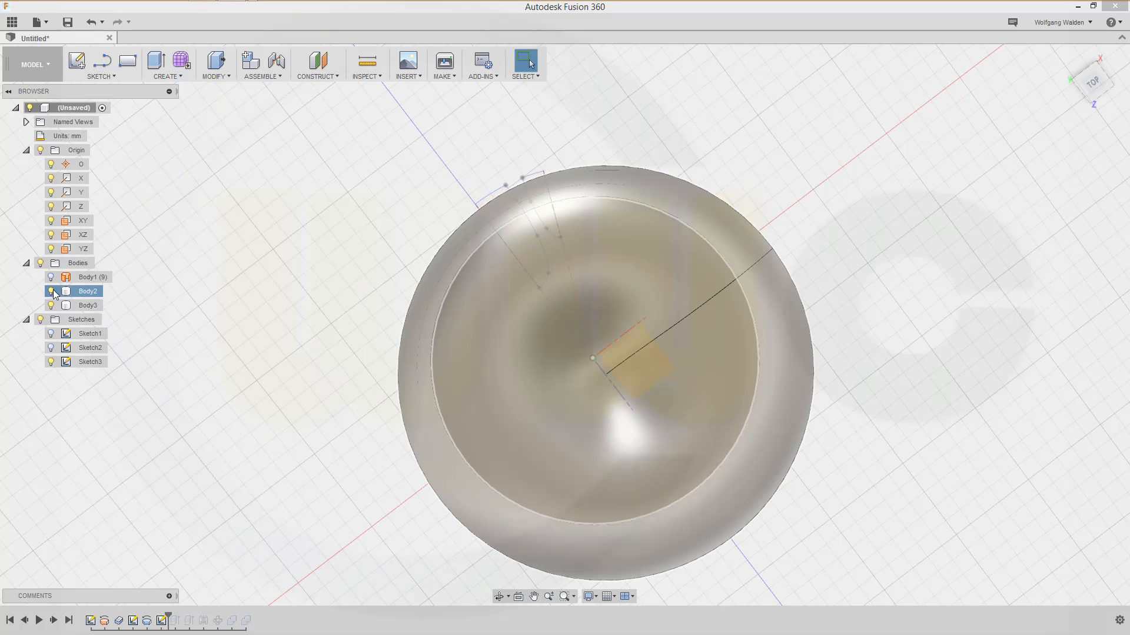
pyautogui.click(51, 305)
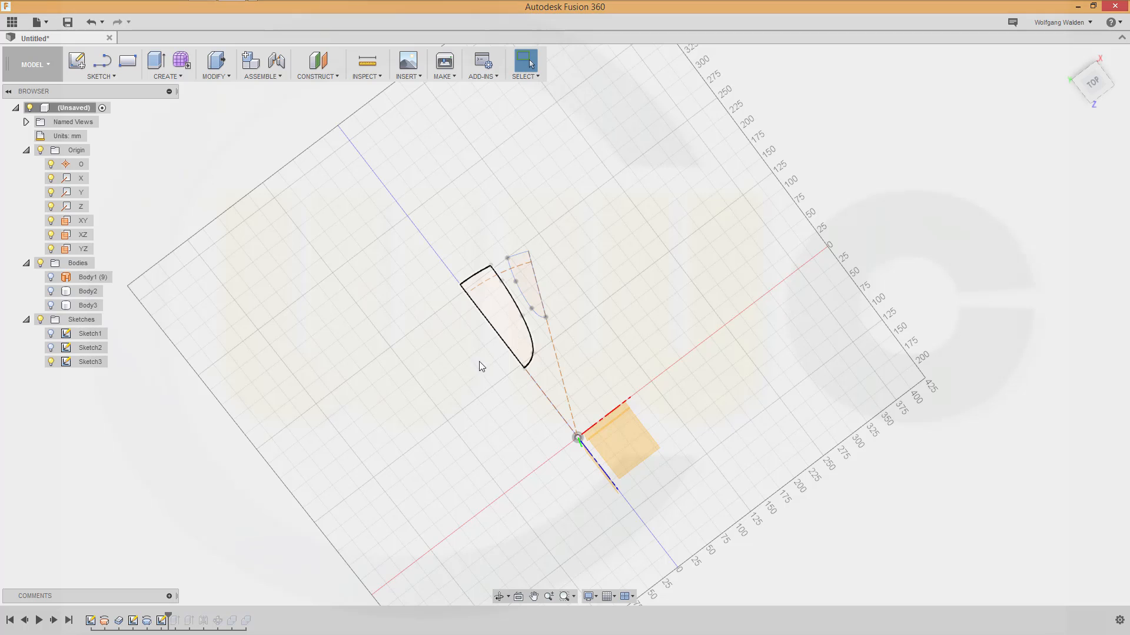
# Edit Sketch3, extending the wide opening's inner spline end to about Z -92 mm and moving its adjacent fit point to about X 28, Z -124 mm
pyautogui.doubleClick(88, 363)
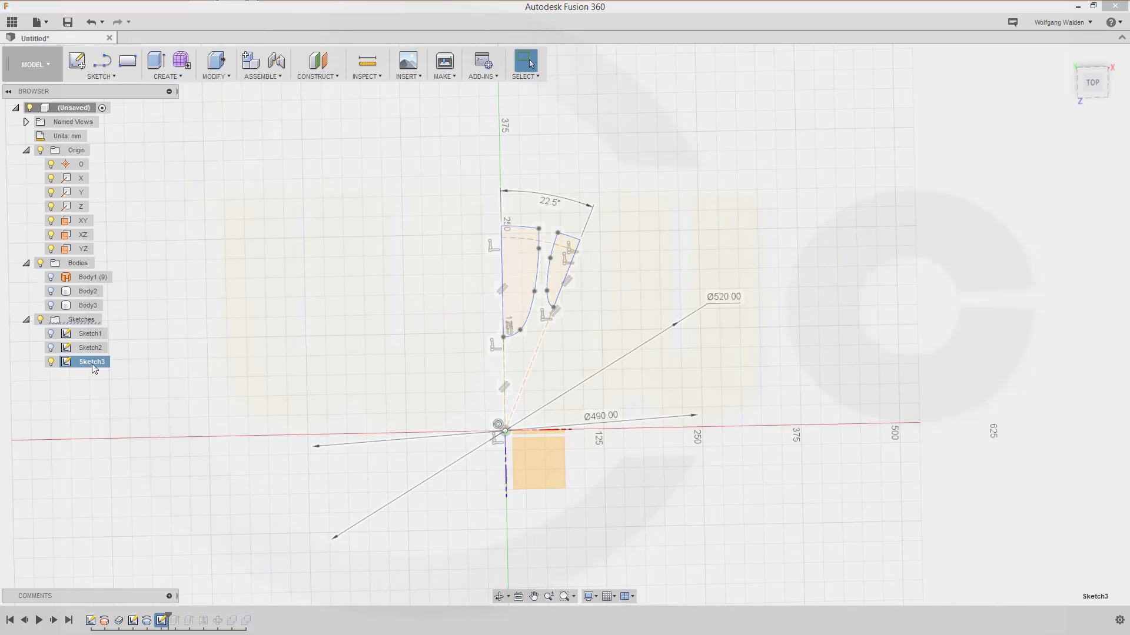
pyautogui.scroll(3, 553, 353)
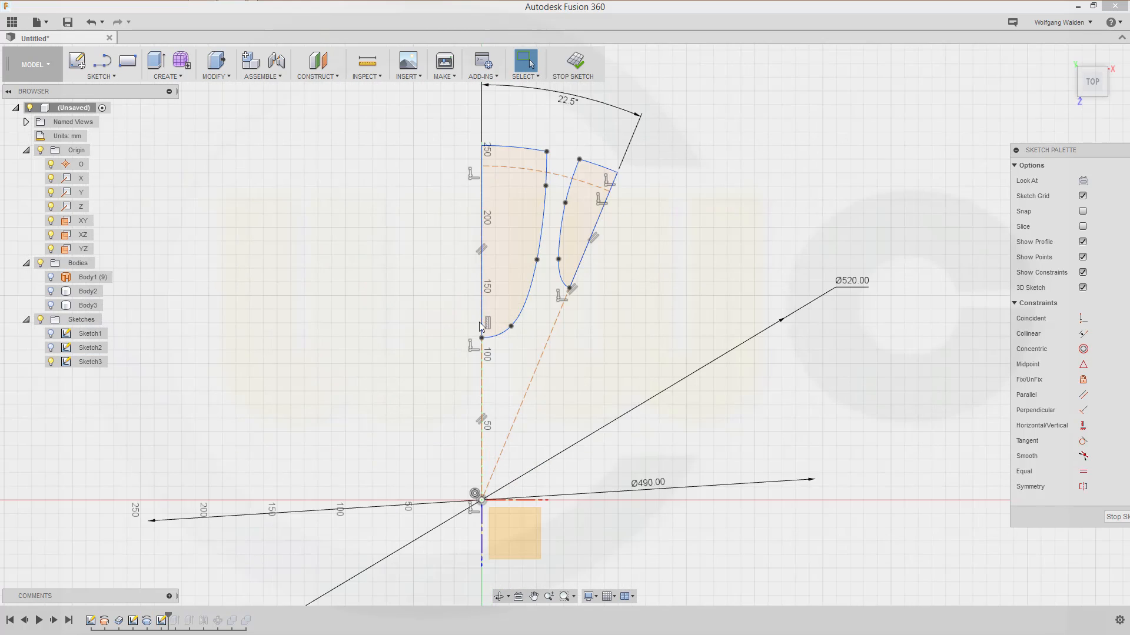
pyautogui.scroll(1, 480, 327)
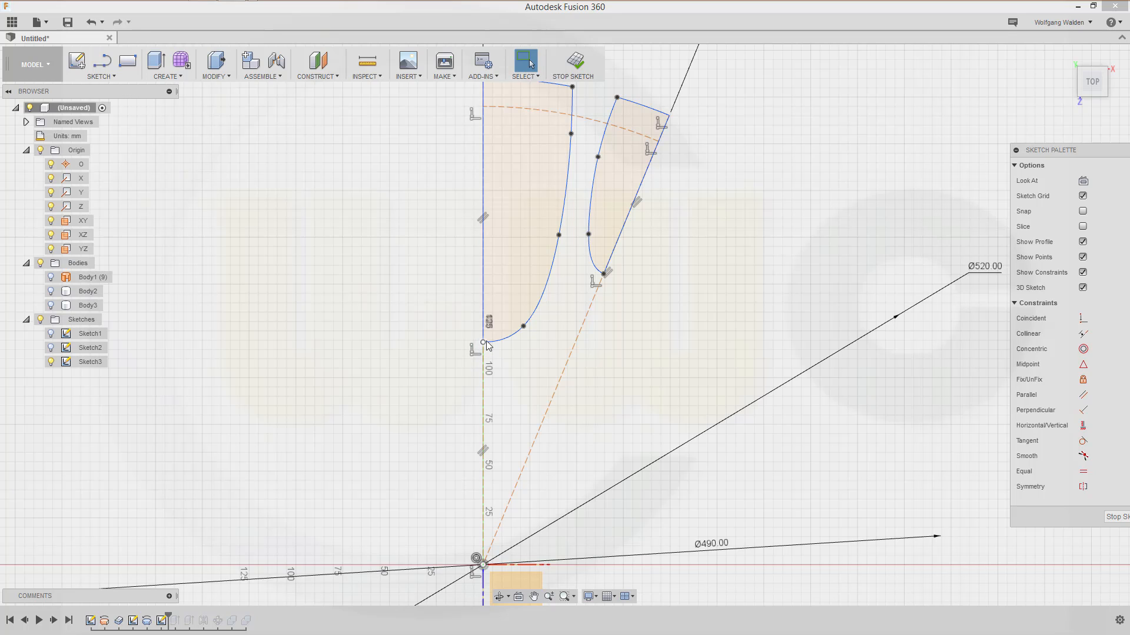
pyautogui.moveTo(483, 344); pyautogui.dragTo(480, 399)
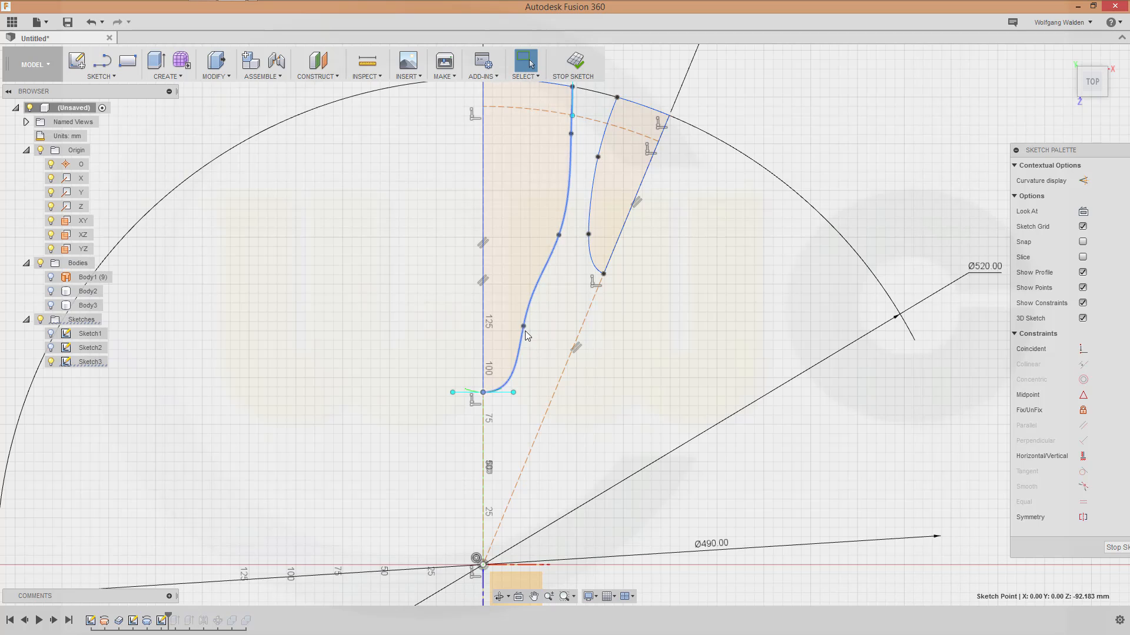
pyautogui.moveTo(524, 327); pyautogui.dragTo(536, 334)
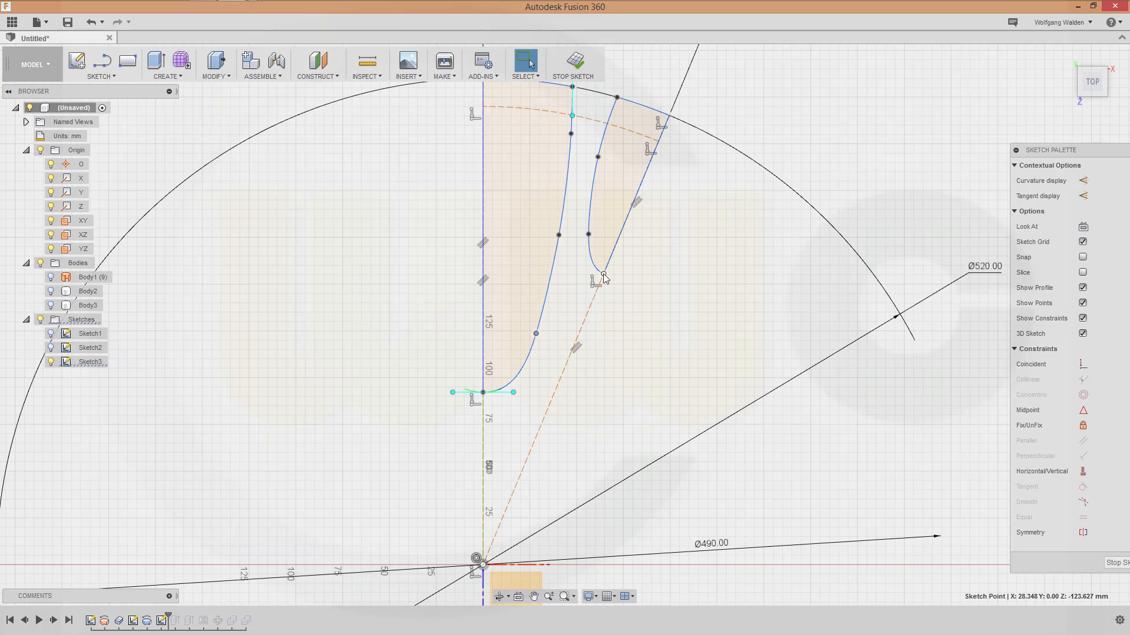
# Try to move the narrow opening's inner spline end toward the wheel center to about Z -147 mm, and undo the move
pyautogui.moveTo(605, 276)
pyautogui.mouseDown()
pyautogui.moveTo(588, 317)
pyautogui.moveTo(593, 305)
pyautogui.moveTo(570, 320)
pyautogui.moveTo(582, 322)
pyautogui.moveTo(594, 298)
pyautogui.moveTo(613, 301)
pyautogui.moveTo(621, 269)
pyautogui.moveTo(606, 294)
pyautogui.moveTo(596, 280)
pyautogui.moveTo(602, 296)
pyautogui.mouseUp()
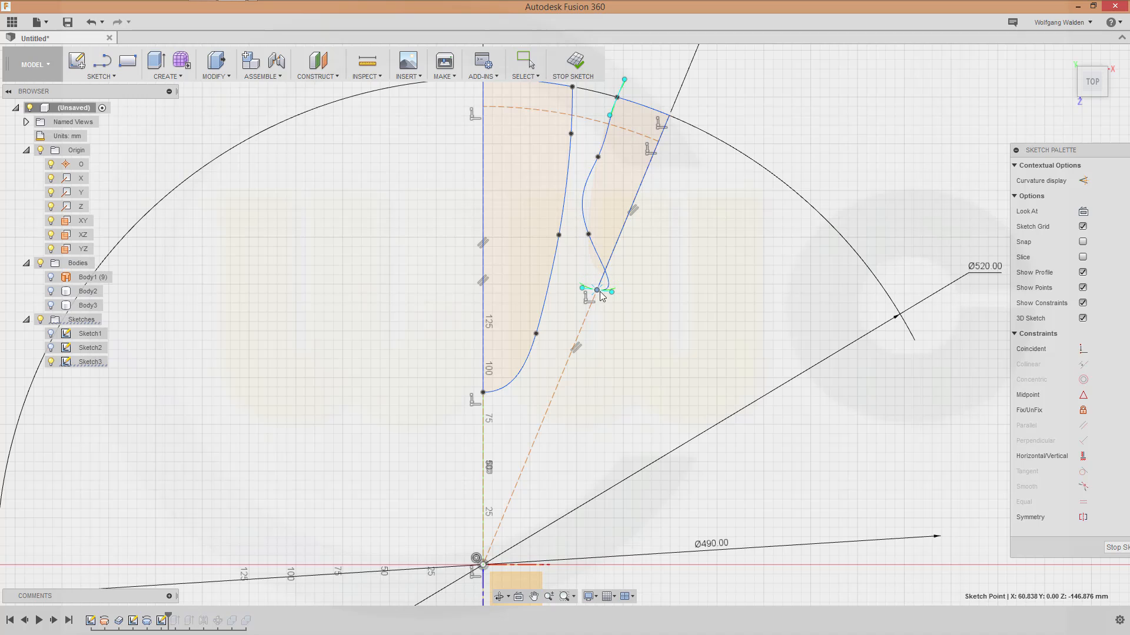
pyautogui.click(670, 288)
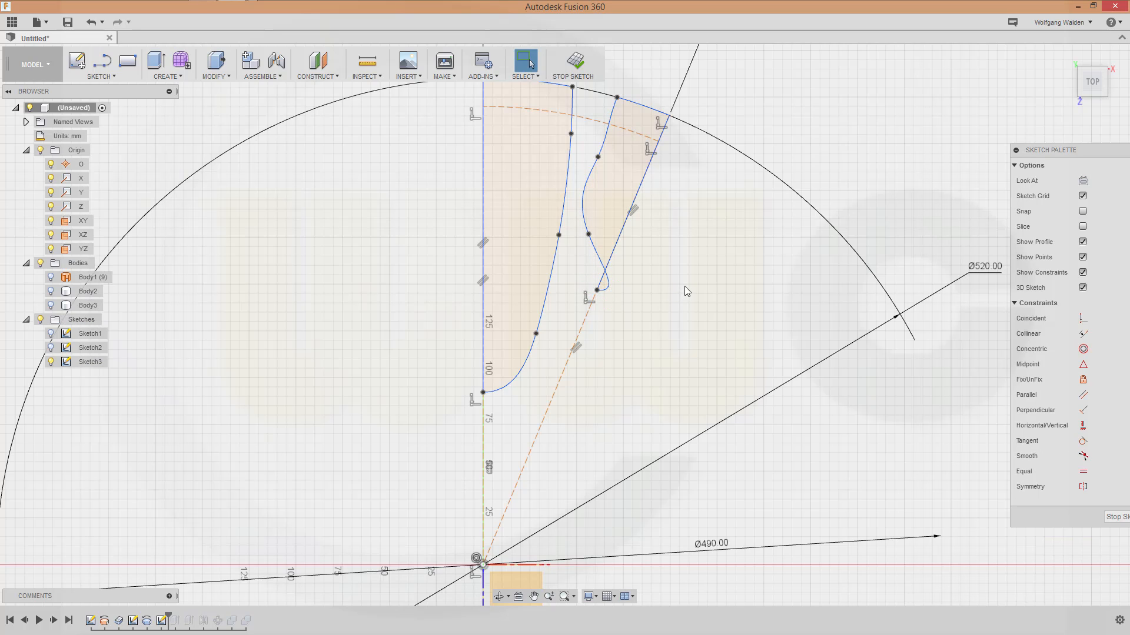
pyautogui.hotkey('ctrl', 'z')
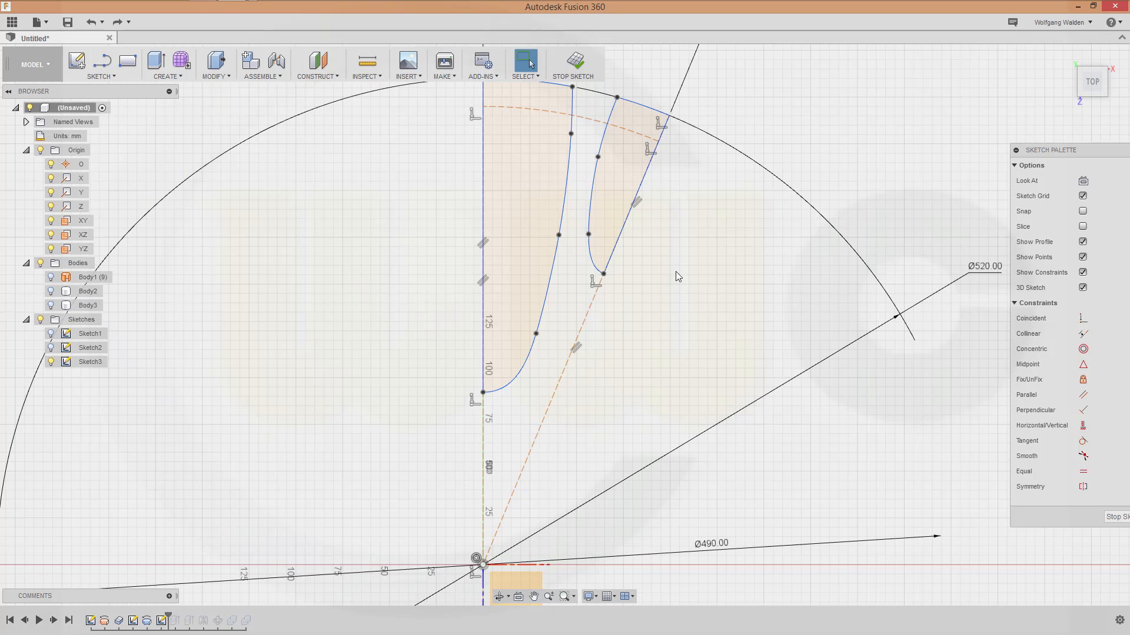
# Move the narrow opening's inner spline end to about X 62, Z -150 mm and its adjacent fit point to about X 54, Z -170 mm
pyautogui.click(602, 274)
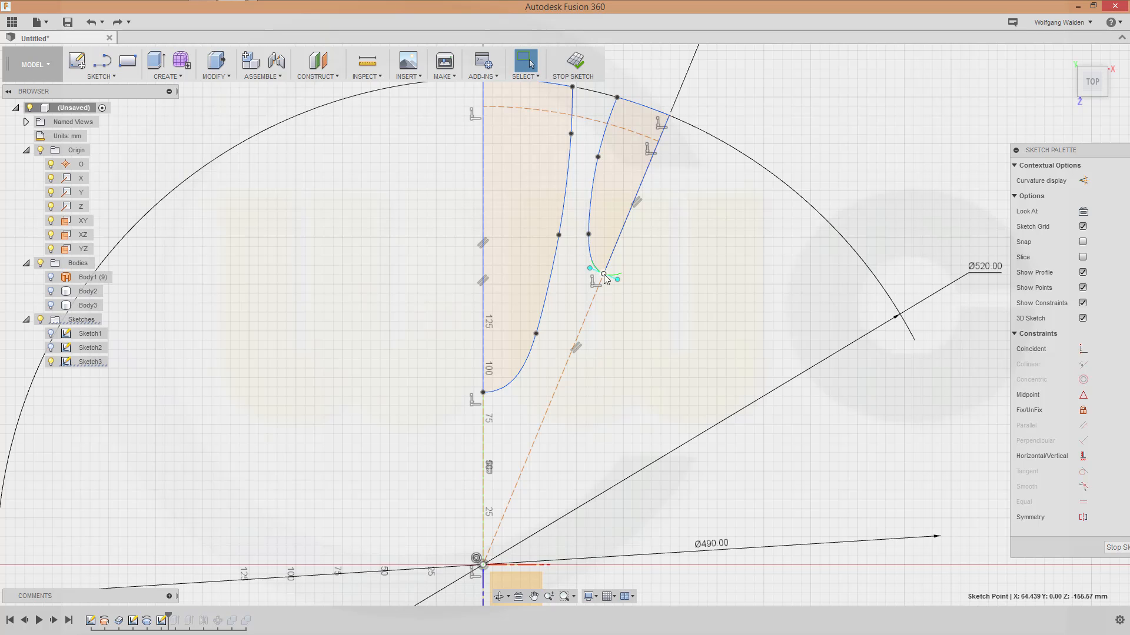
pyautogui.click(605, 278)
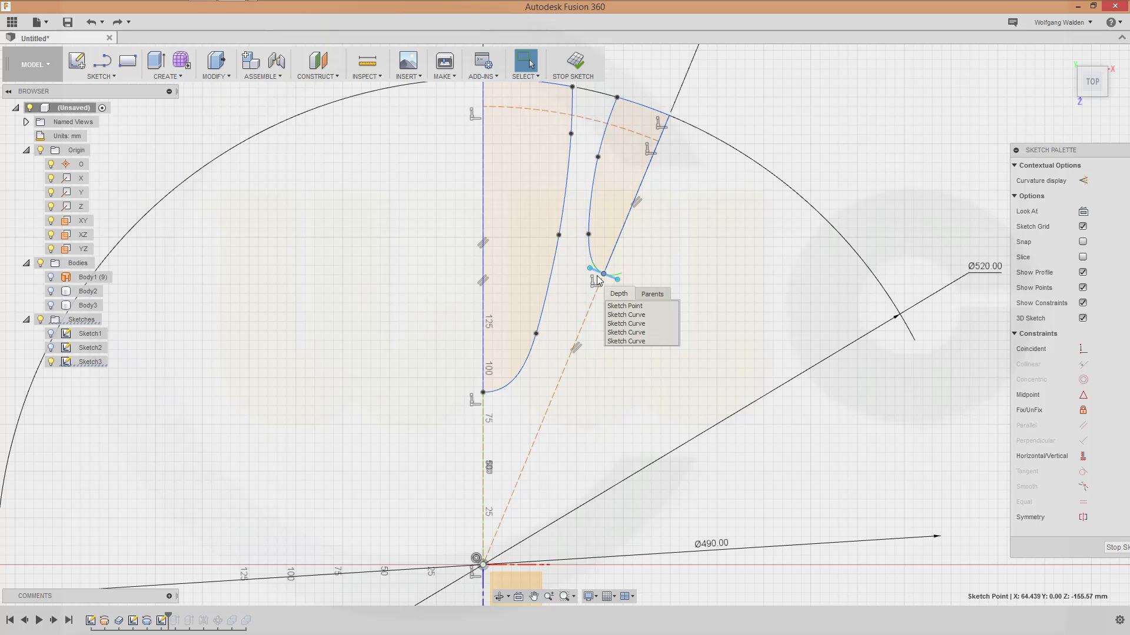
pyautogui.press('Escape')
pyautogui.click(604, 275)
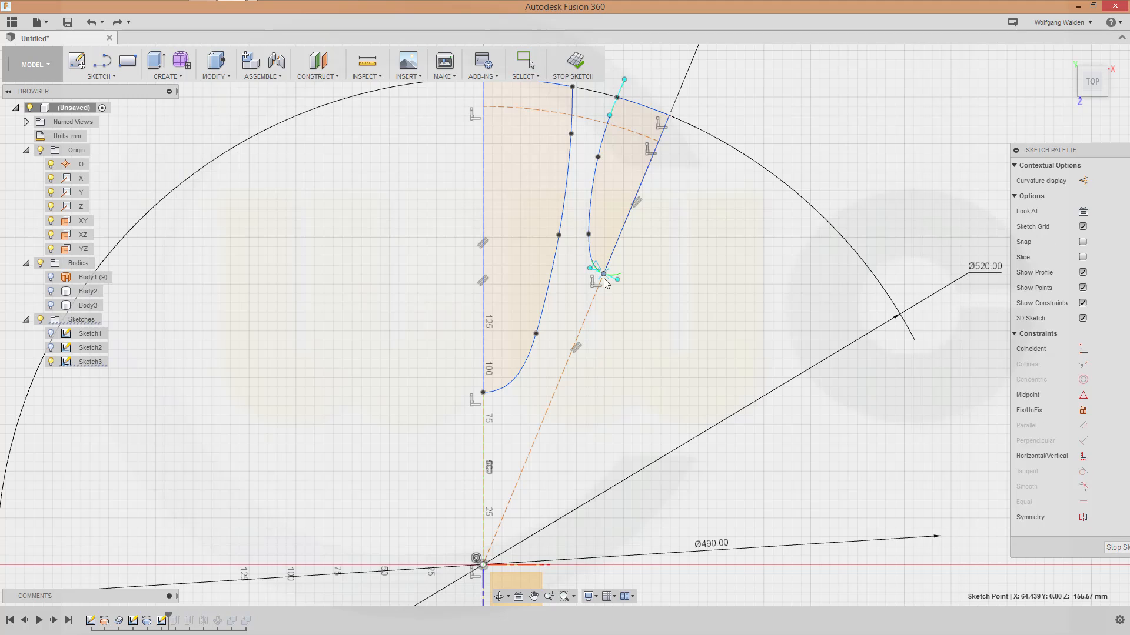
pyautogui.moveTo(604, 280); pyautogui.dragTo(596, 286)
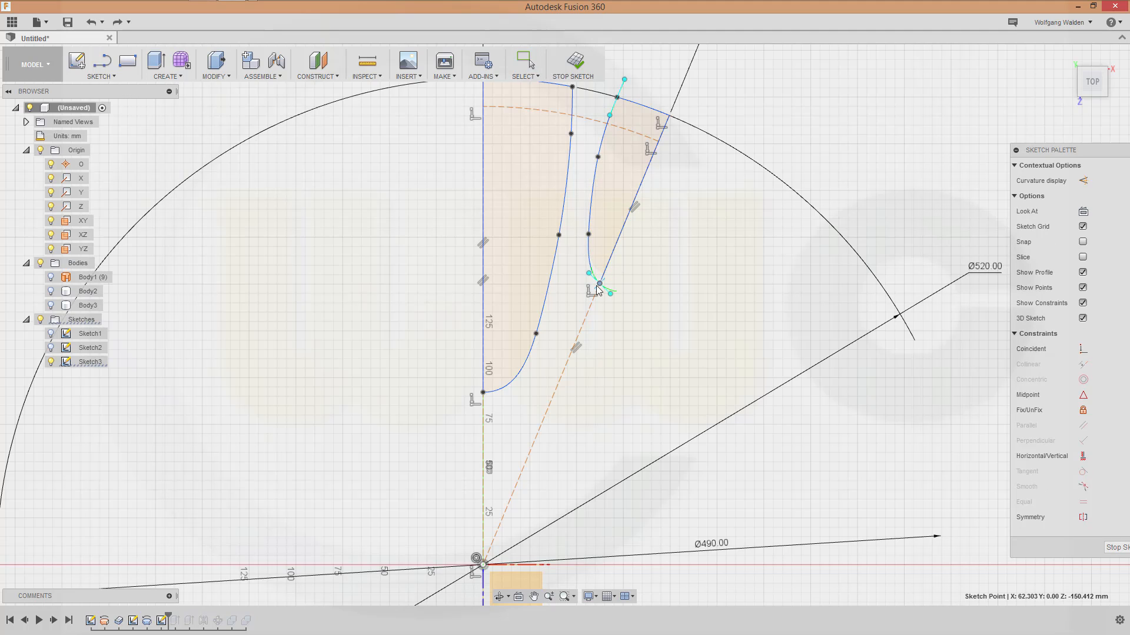
pyautogui.moveTo(588, 234); pyautogui.dragTo(585, 248)
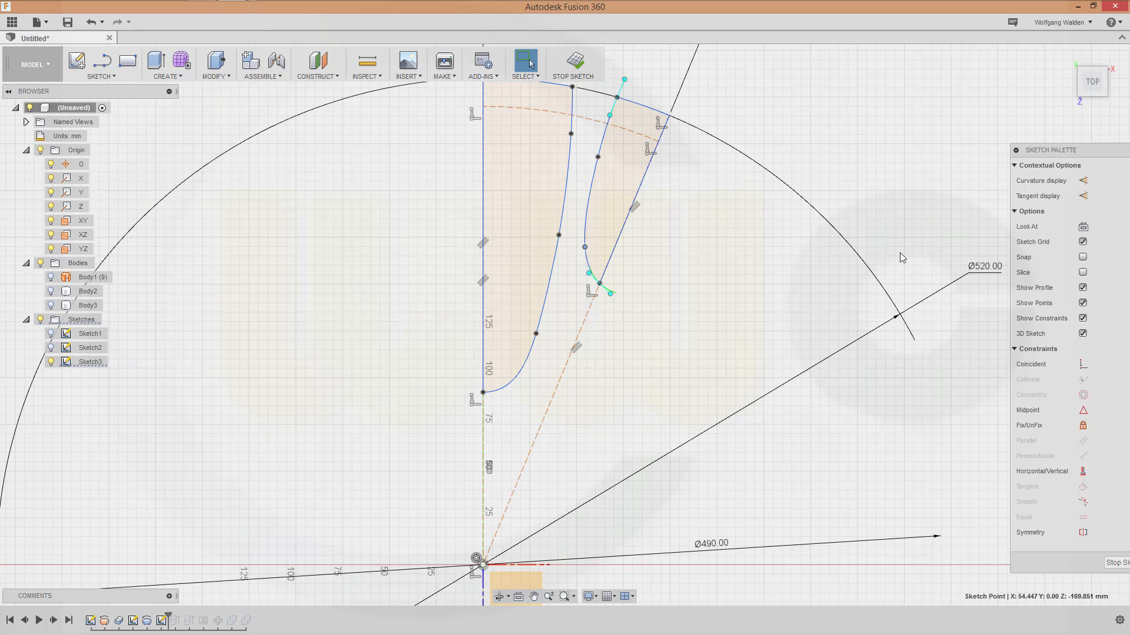
pyautogui.press('Escape')
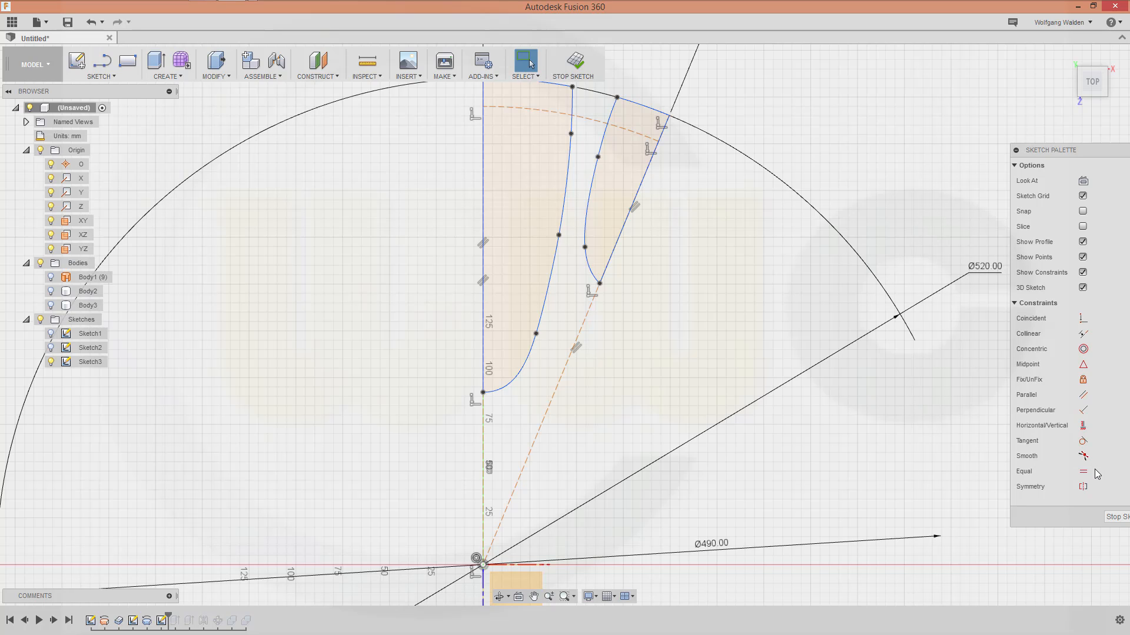
# Apply a Perpendicular constraint between the angled construction line and the tangent handle at the narrow opening's inner end
pyautogui.click(1082, 411)
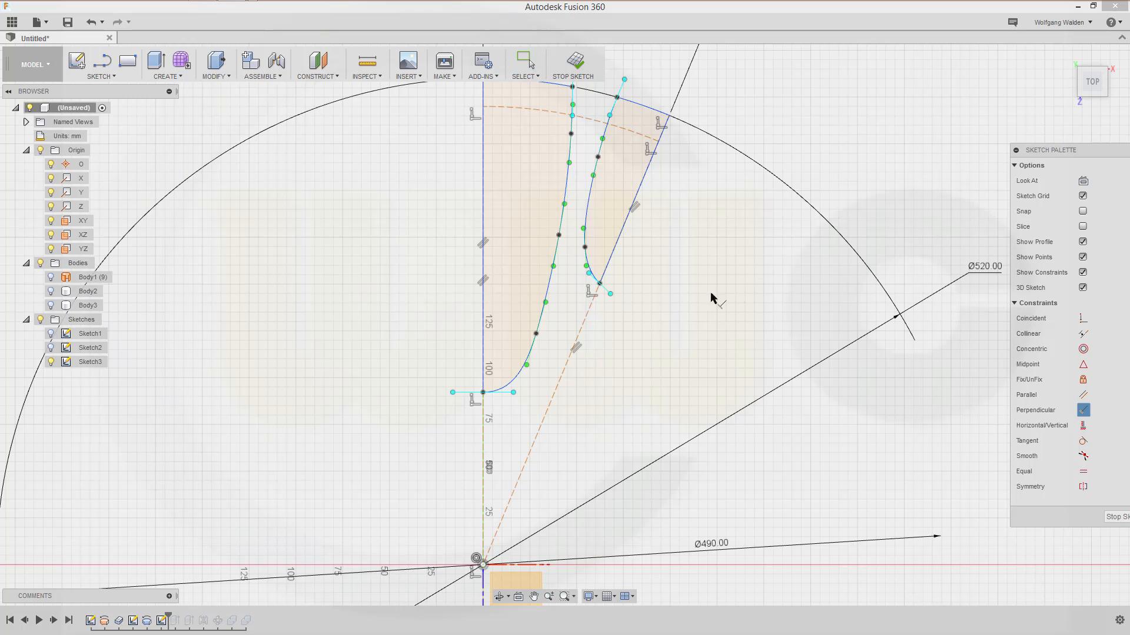
pyautogui.click(605, 288)
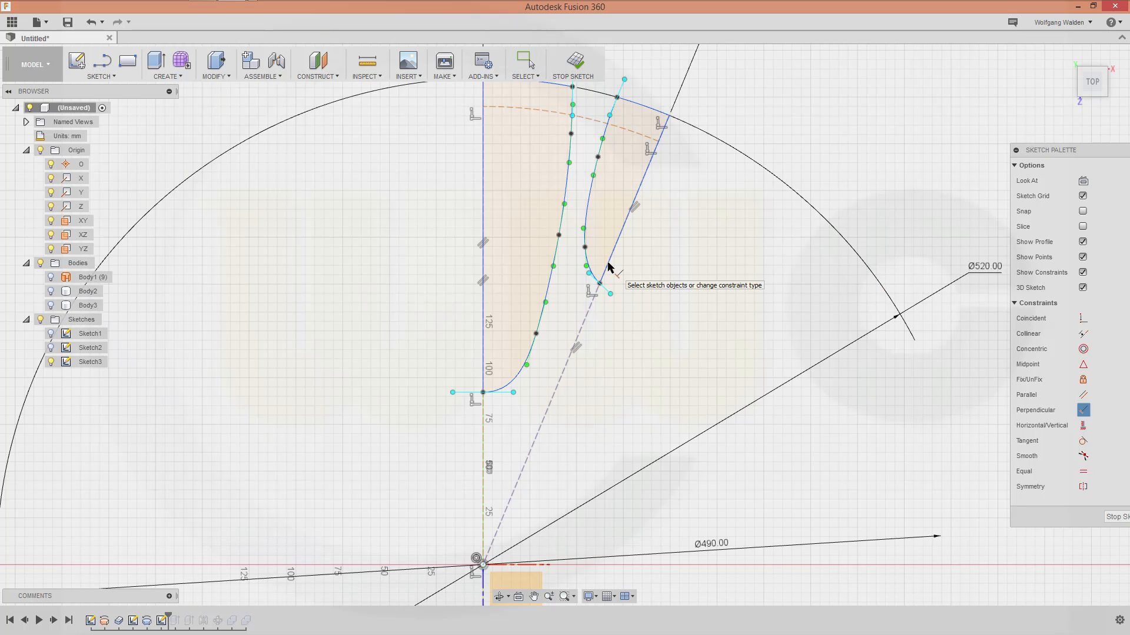
pyautogui.click(608, 267)
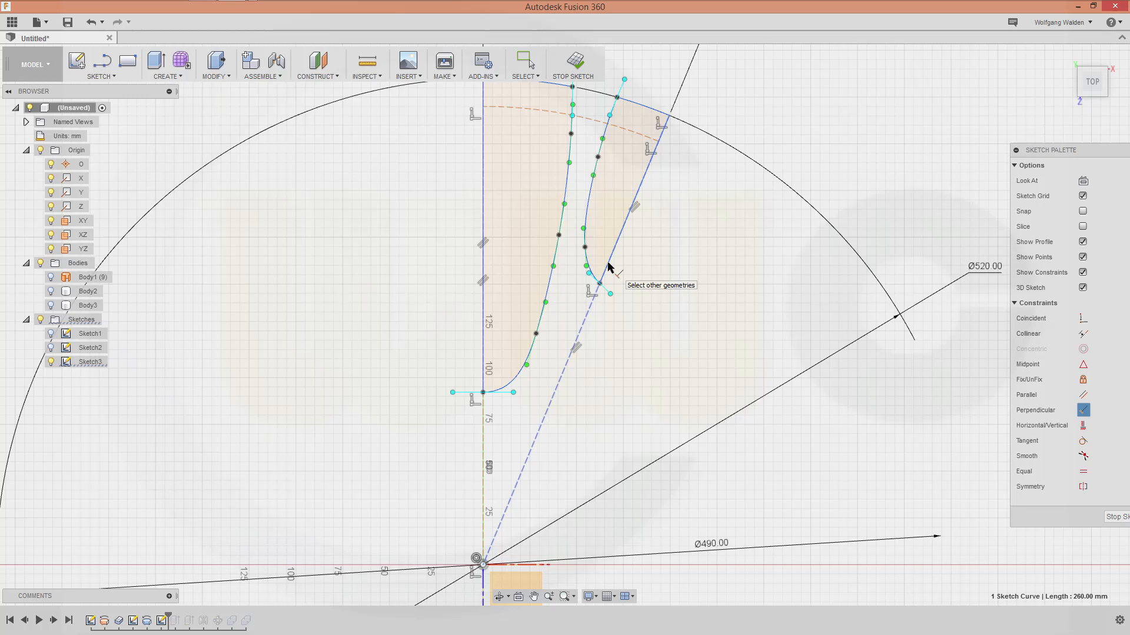
pyautogui.click(610, 297)
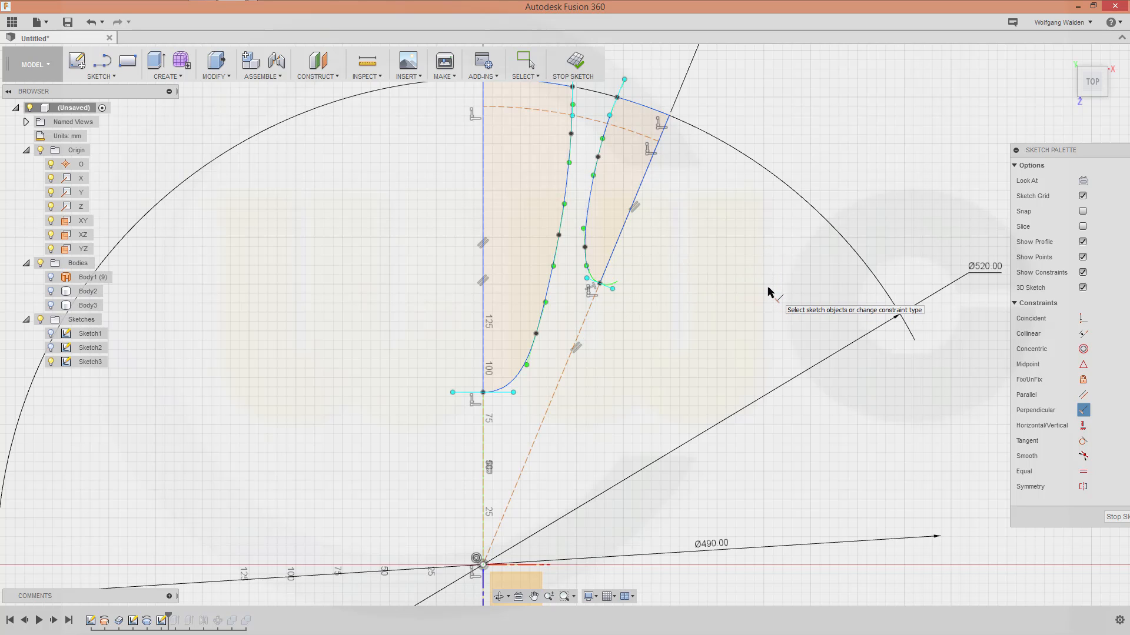
pyautogui.press('Escape')
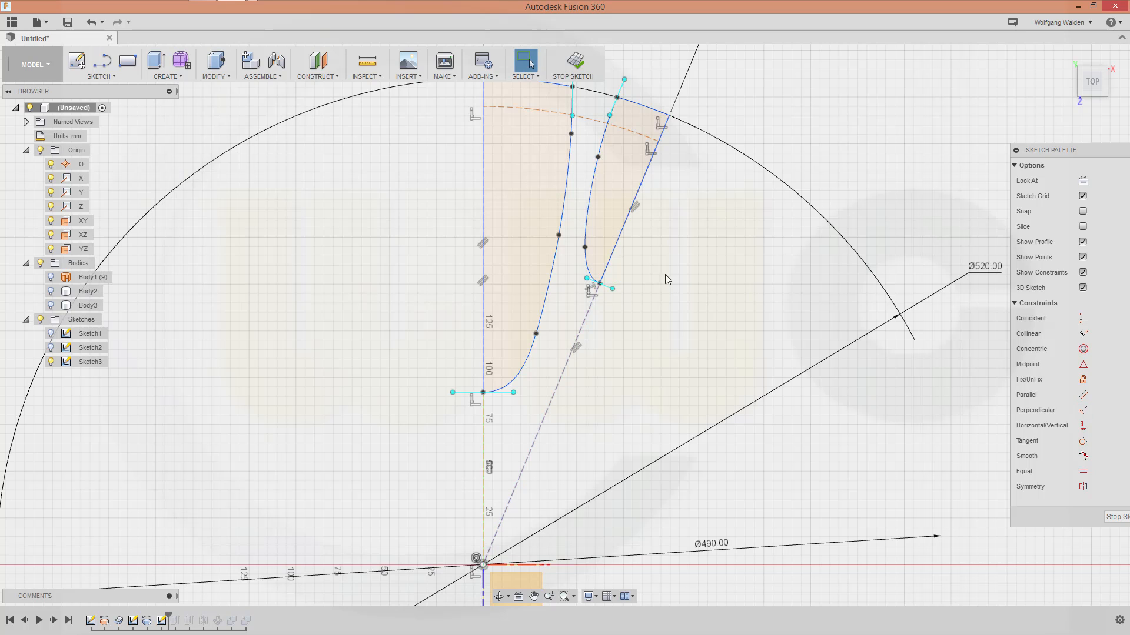
# Finish Sketch3 and roll the timeline forward to its end with the wheel body Body2 shown
pyautogui.click(1117, 518)
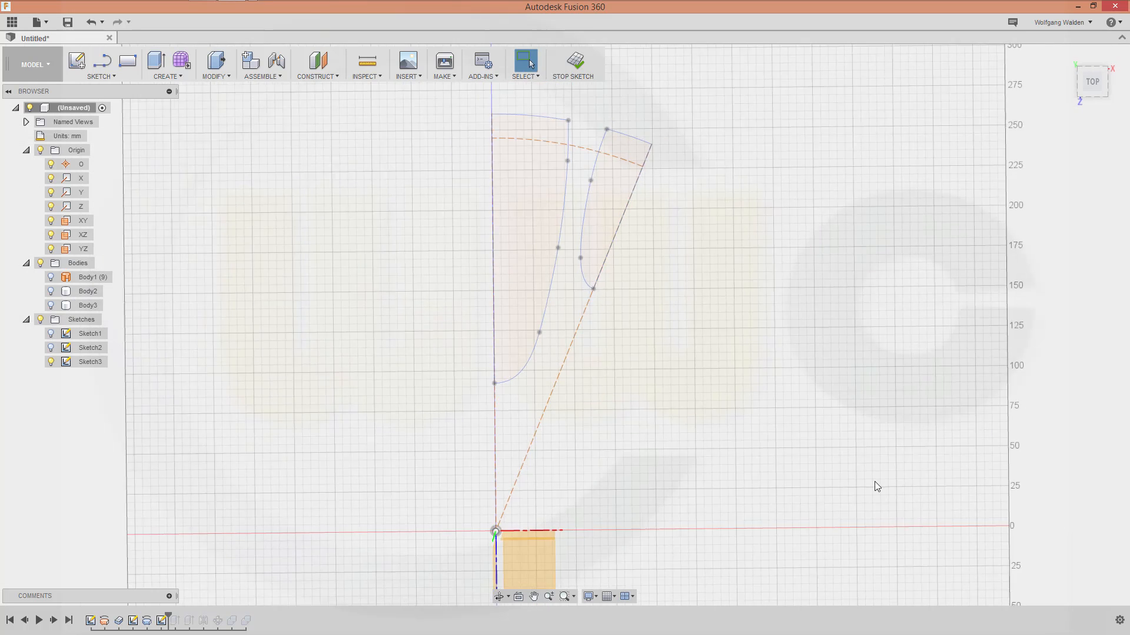
pyautogui.moveTo(874, 481)
pyautogui.keyDown('shift'); pyautogui.mouseDown(button='middle')
pyautogui.moveTo(669, 505)
pyautogui.moveTo(643, 490)
pyautogui.mouseUp(button='middle'); pyautogui.keyUp('shift')
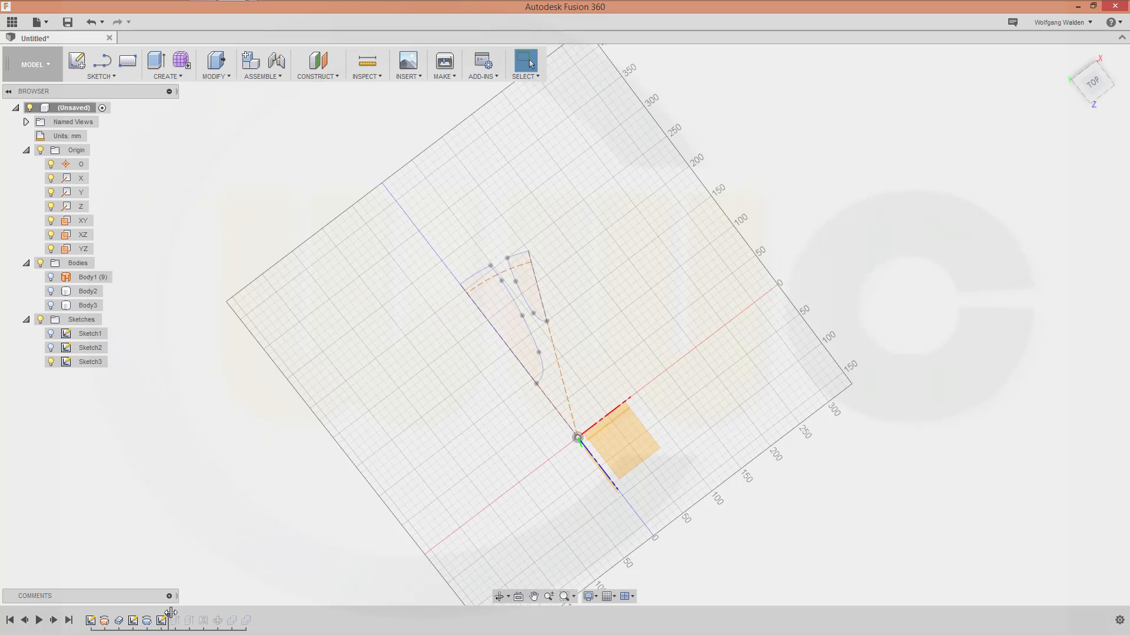
pyautogui.moveTo(170, 613); pyautogui.dragTo(253, 618)
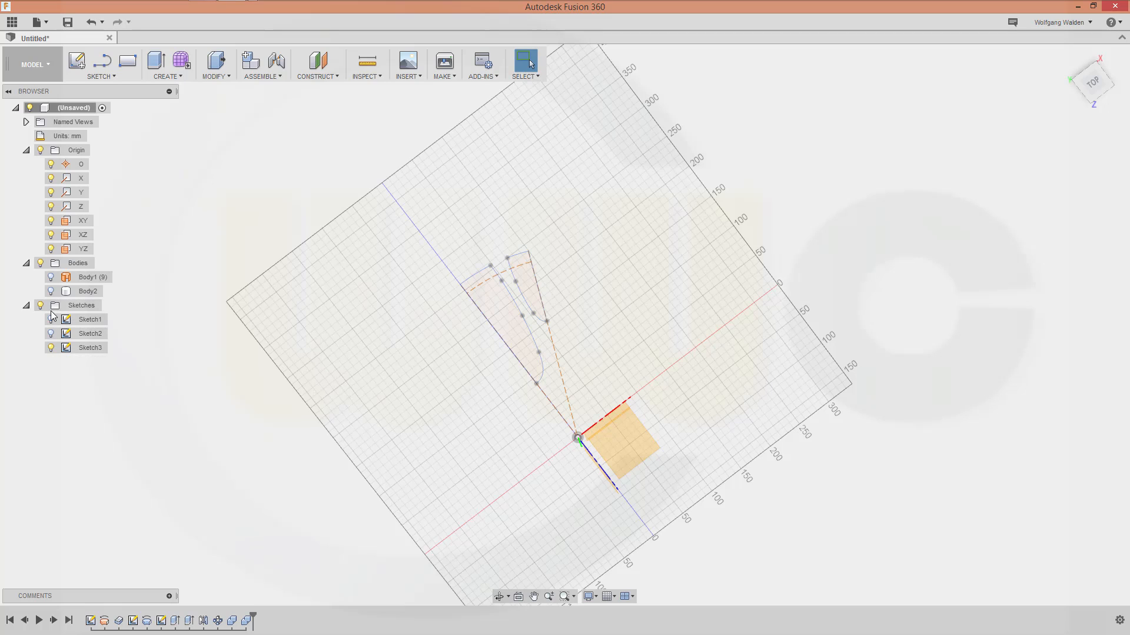
pyautogui.click(50, 291)
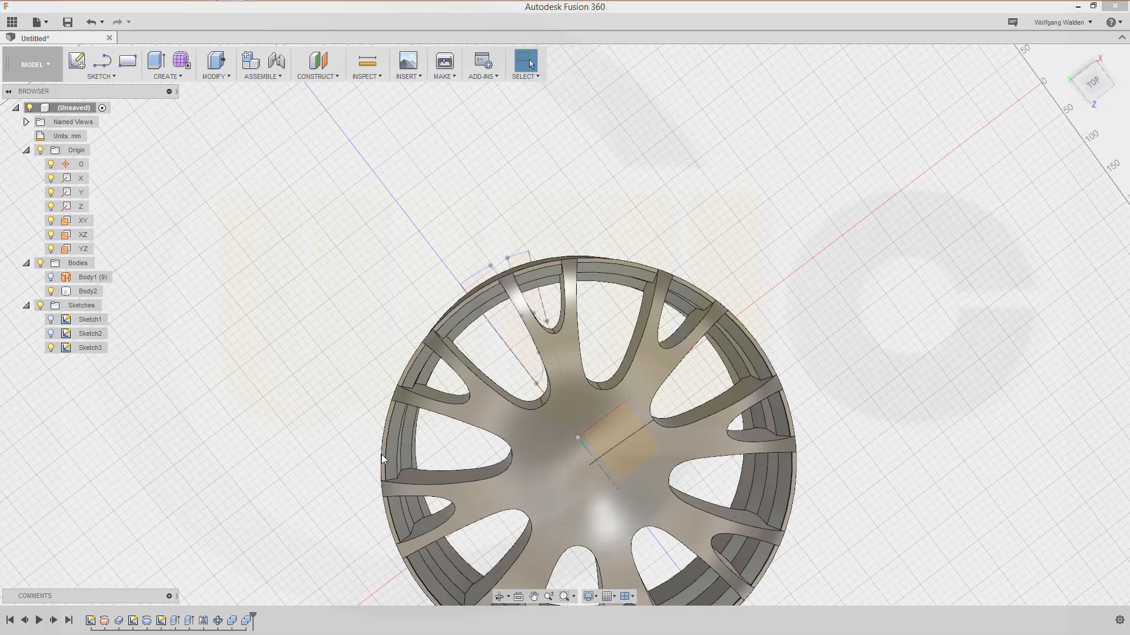
# Turn the wheel to its back side and start a new sketch on the XZ origin plane
pyautogui.click(381, 454)
pyautogui.keyDown('shift'); pyautogui.moveTo(585, 467); pyautogui.dragTo(585, 287, button='middle'); pyautogui.keyUp('shift')
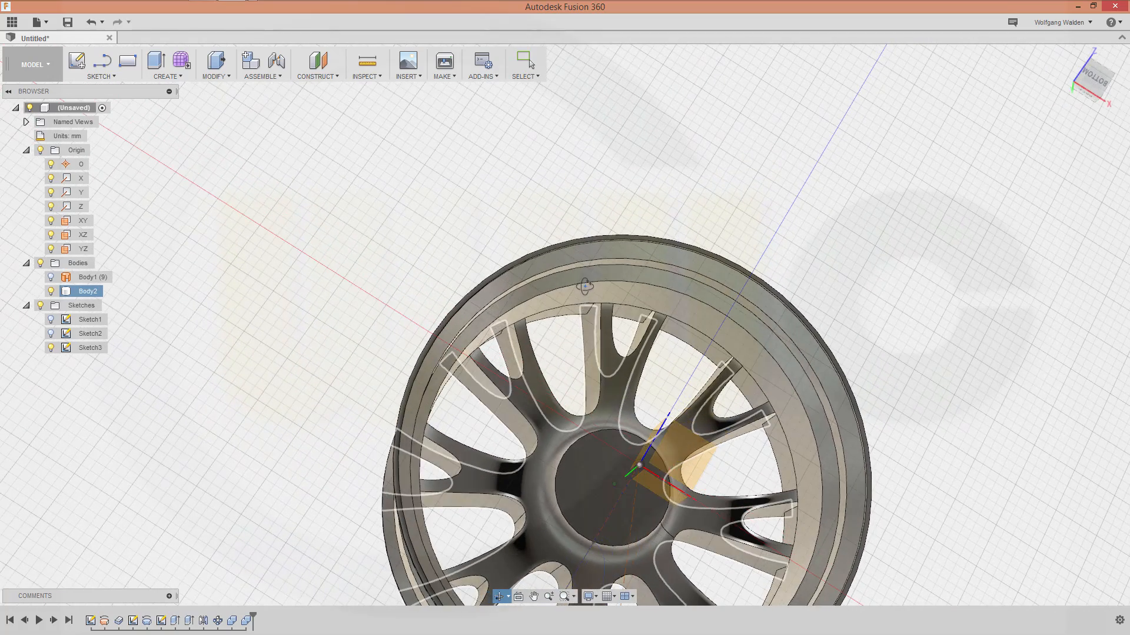
pyautogui.click(282, 175)
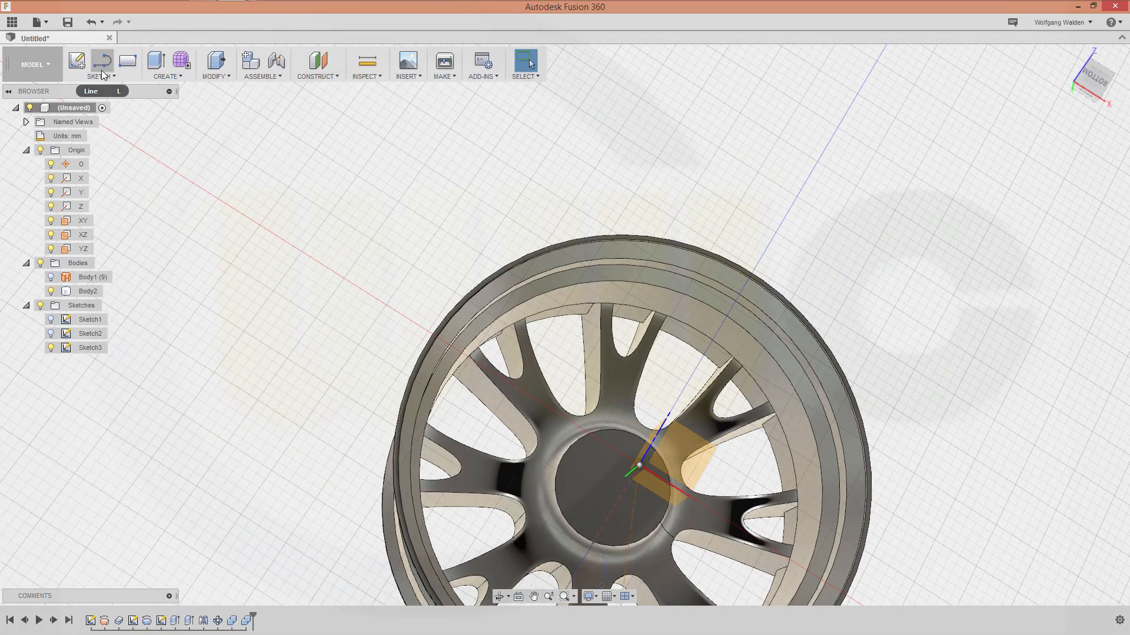
pyautogui.click(76, 60)
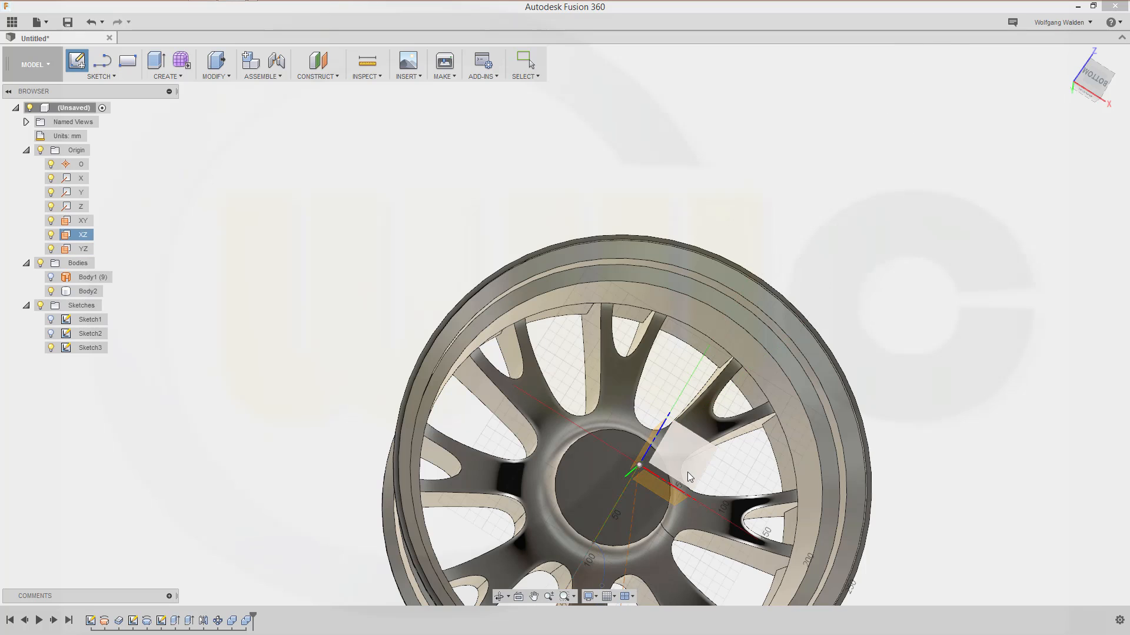
pyautogui.click(687, 471)
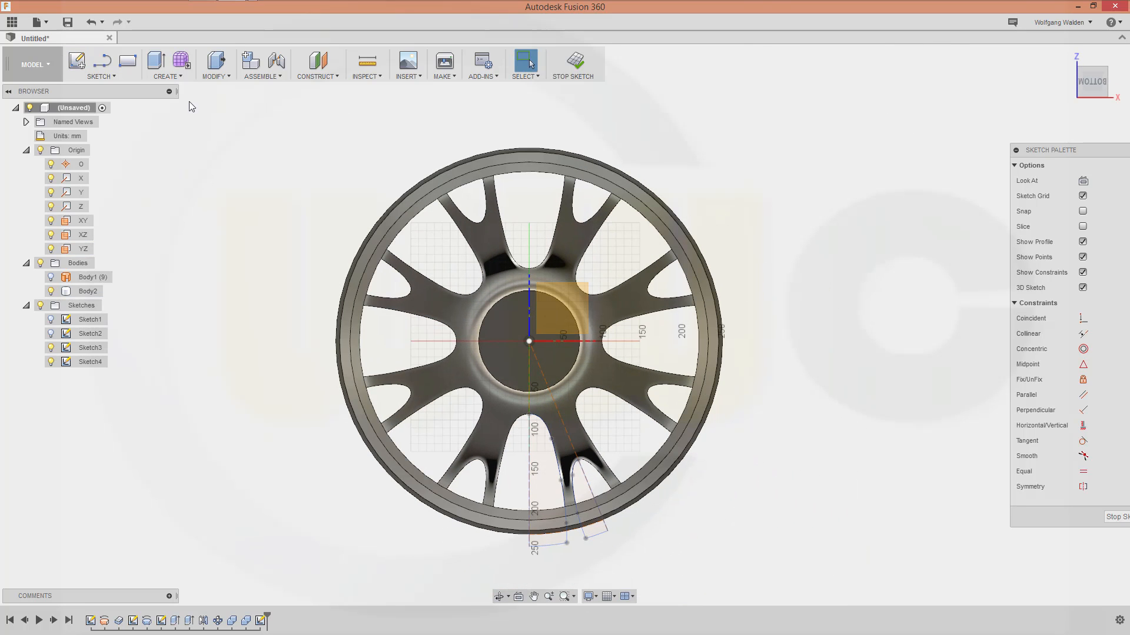
# Place a sketch point at the origin in the wheel's center and finish the sketch
pyautogui.click(114, 77)
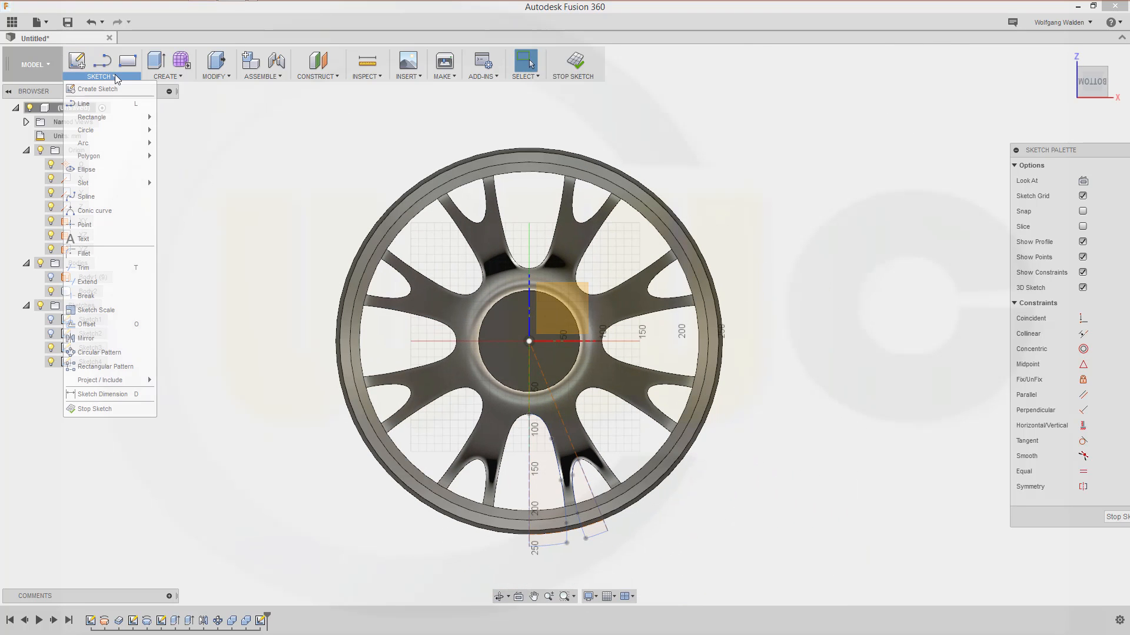
pyautogui.click(104, 227)
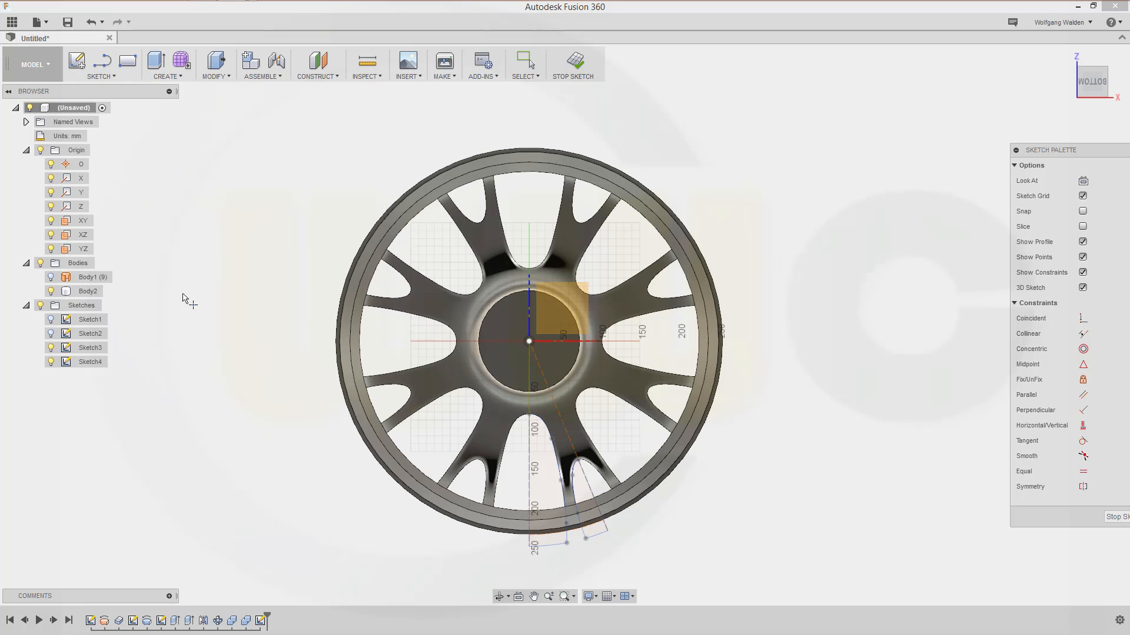
pyautogui.click(531, 341)
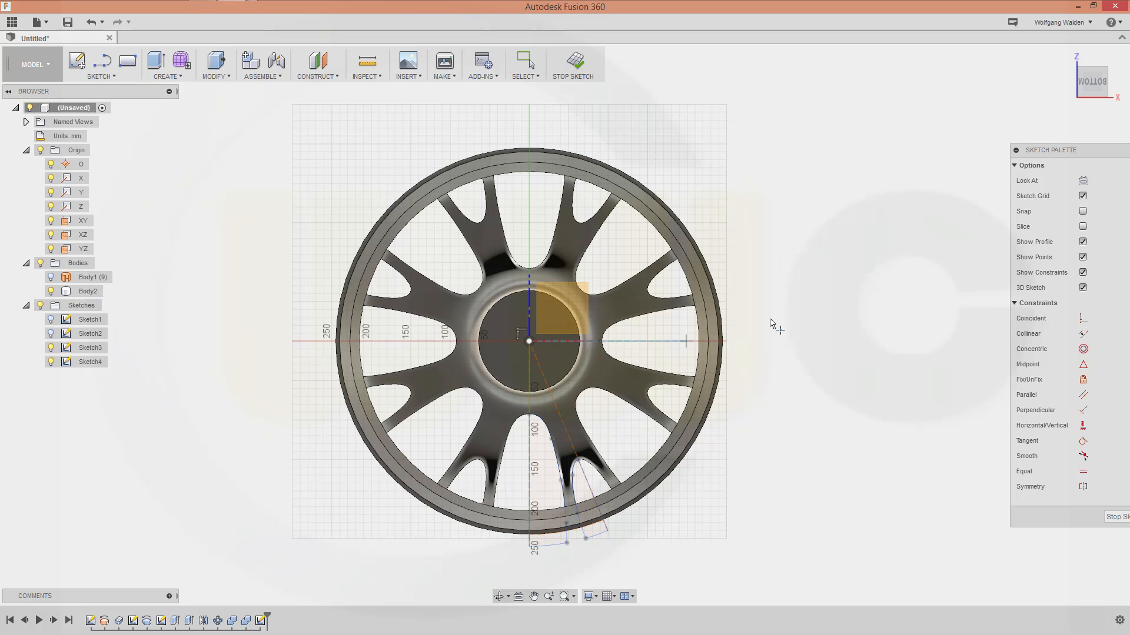
pyautogui.click(574, 66)
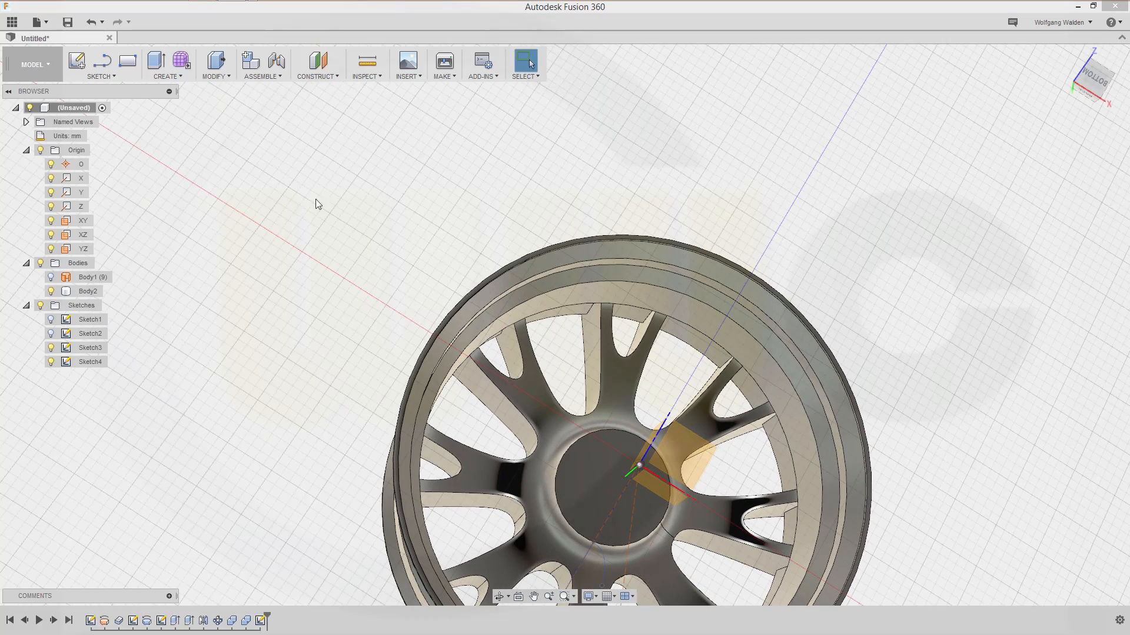
# Cut a simple 70 mm diameter hole through all at the wheel's center sketch point
pyautogui.press('h')
pyautogui.moveTo(733, 359); pyautogui.dragTo(691, 229, button='middle')
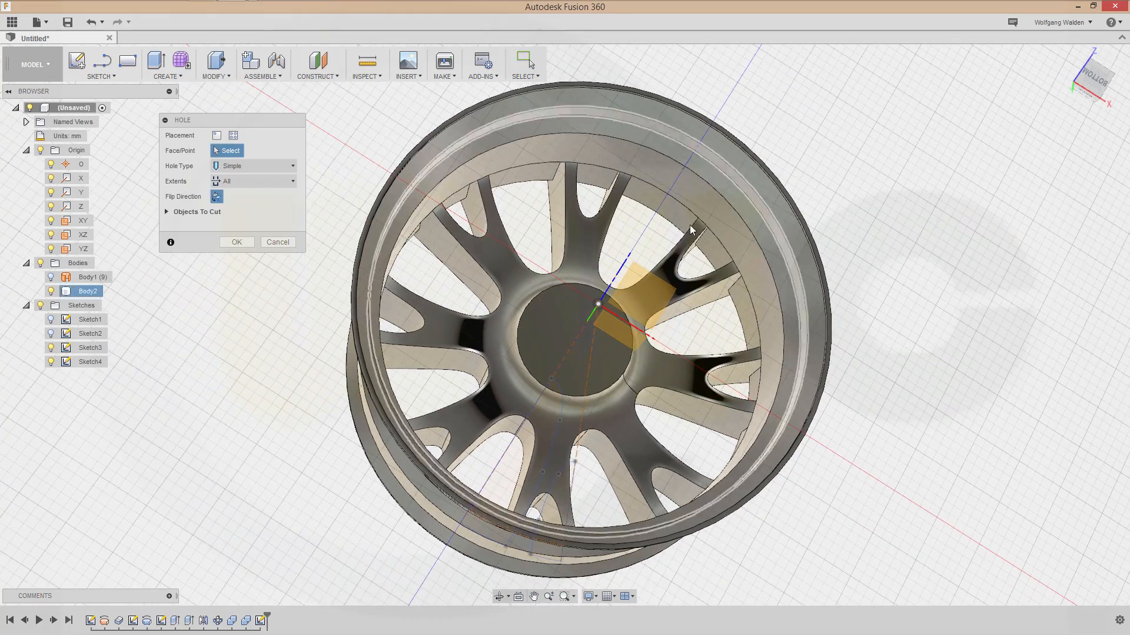
pyautogui.click(598, 304)
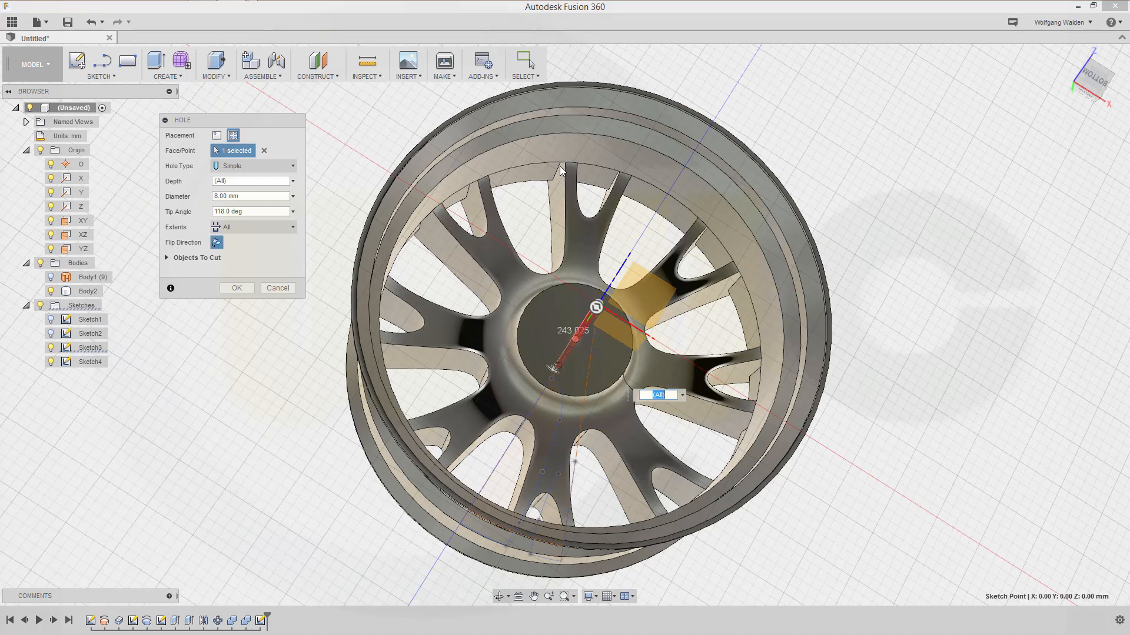
pyautogui.keyDown('shift'); pyautogui.moveTo(393, 236); pyautogui.dragTo(432, 259, button='middle'); pyautogui.keyUp('shift')
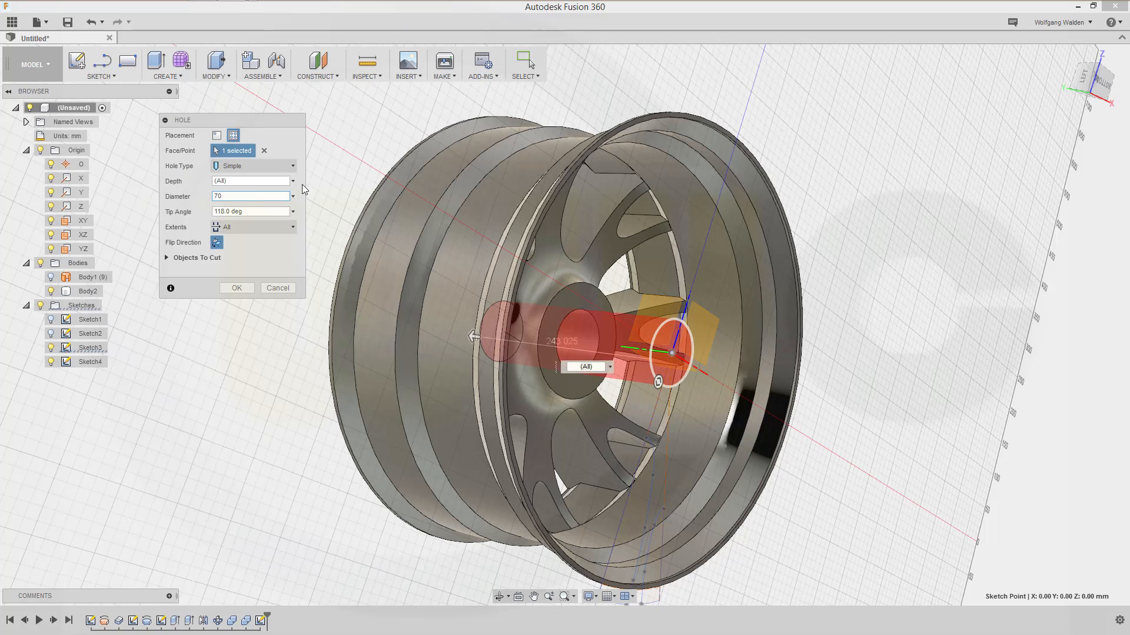
pyautogui.press('Return')
# Start a new sketch on the XZ origin plane and place a point on the hub about 49.5 mm from the center along Z
pyautogui.keyDown('shift'); pyautogui.moveTo(600, 333); pyautogui.dragTo(559, 283, button='middle'); pyautogui.keyUp('shift')
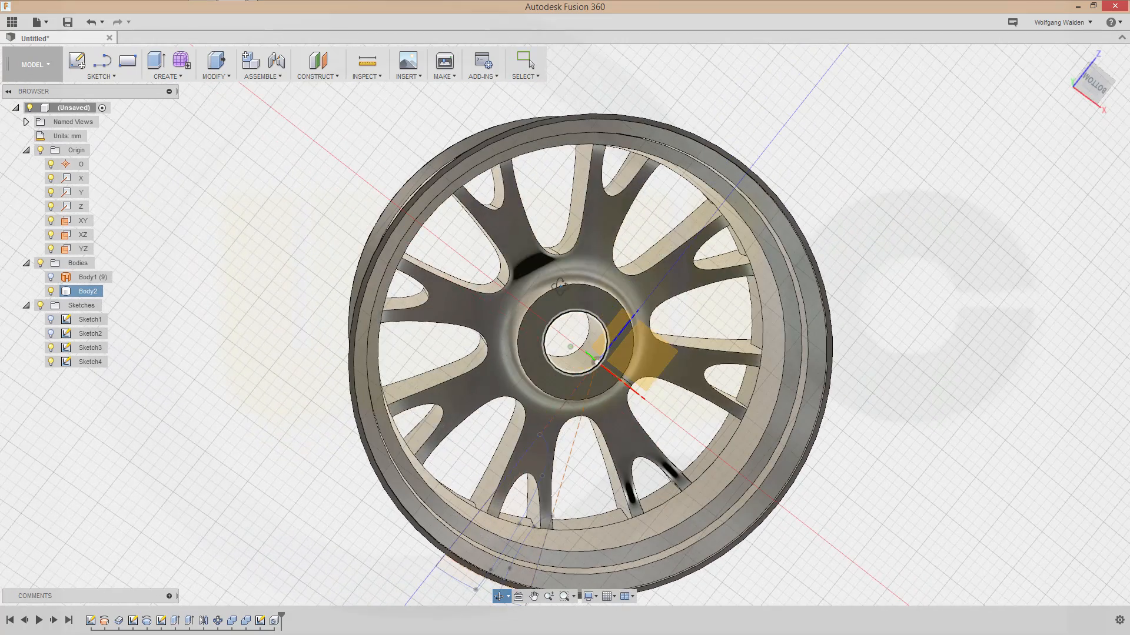
pyautogui.click(76, 60)
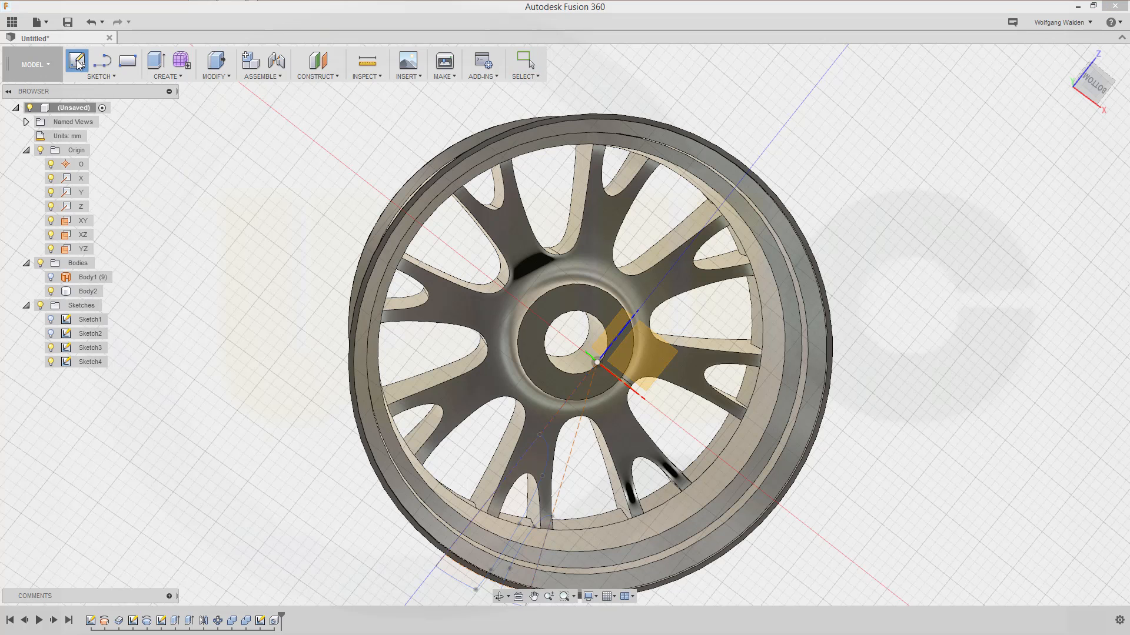
pyautogui.click(648, 350)
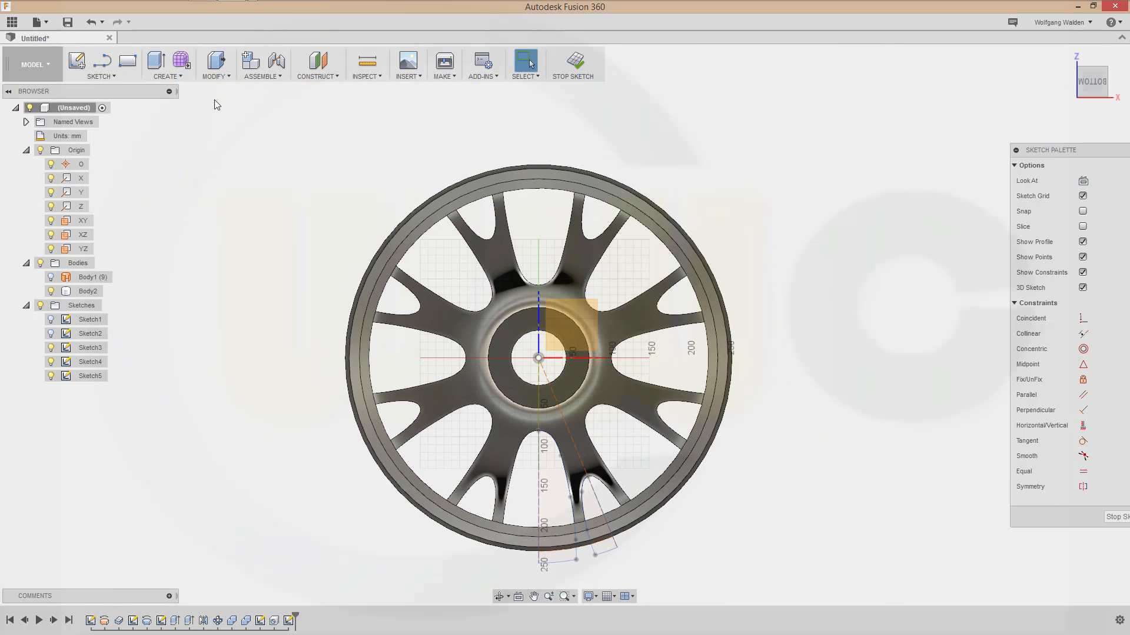
pyautogui.click(115, 76)
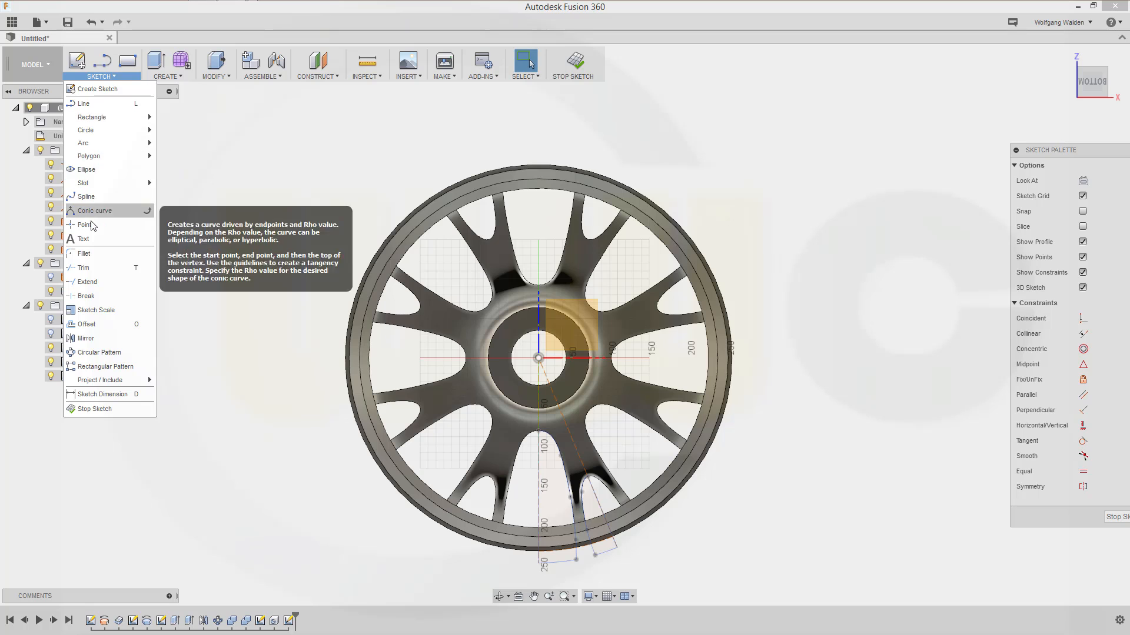
pyautogui.click(130, 213)
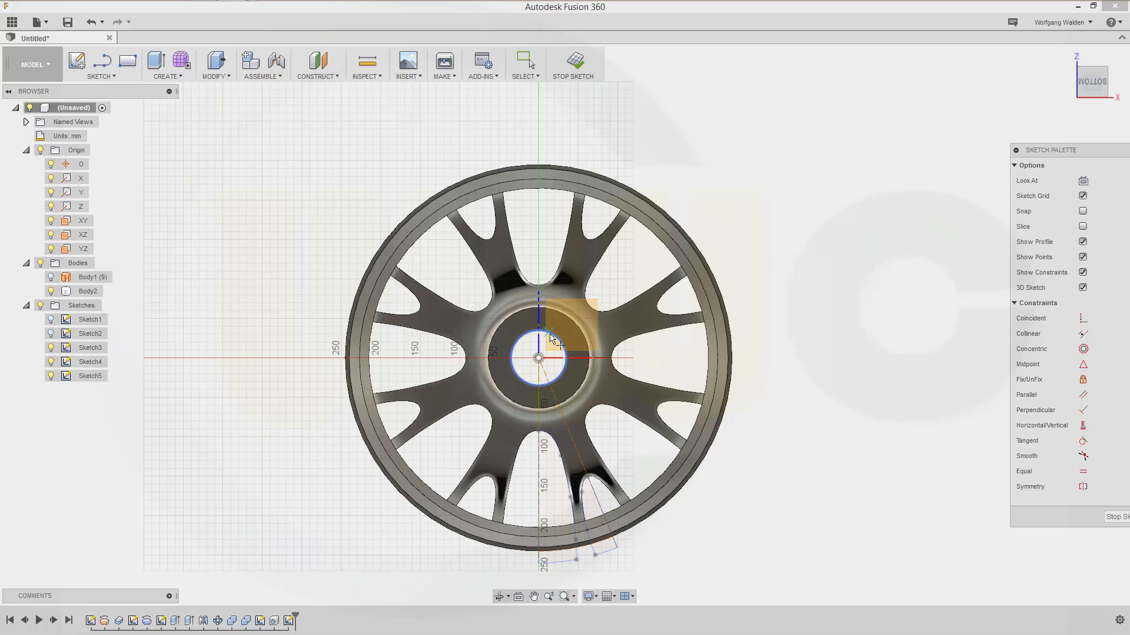
pyautogui.scroll(-2, 553, 316)
pyautogui.scroll(3, 553, 316)
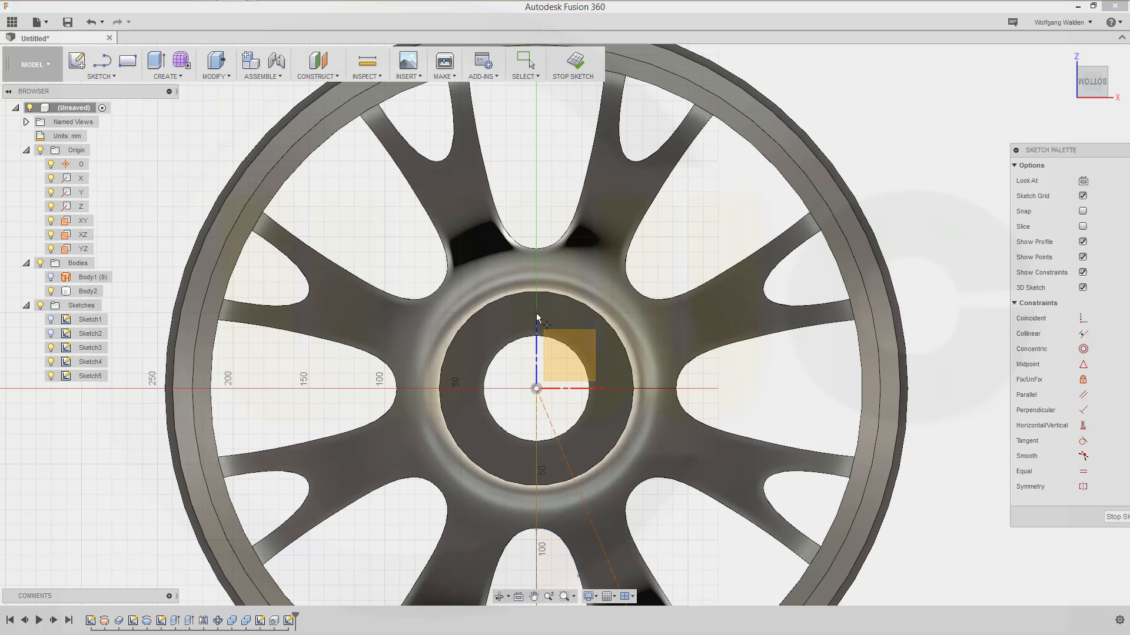
pyautogui.click(535, 313)
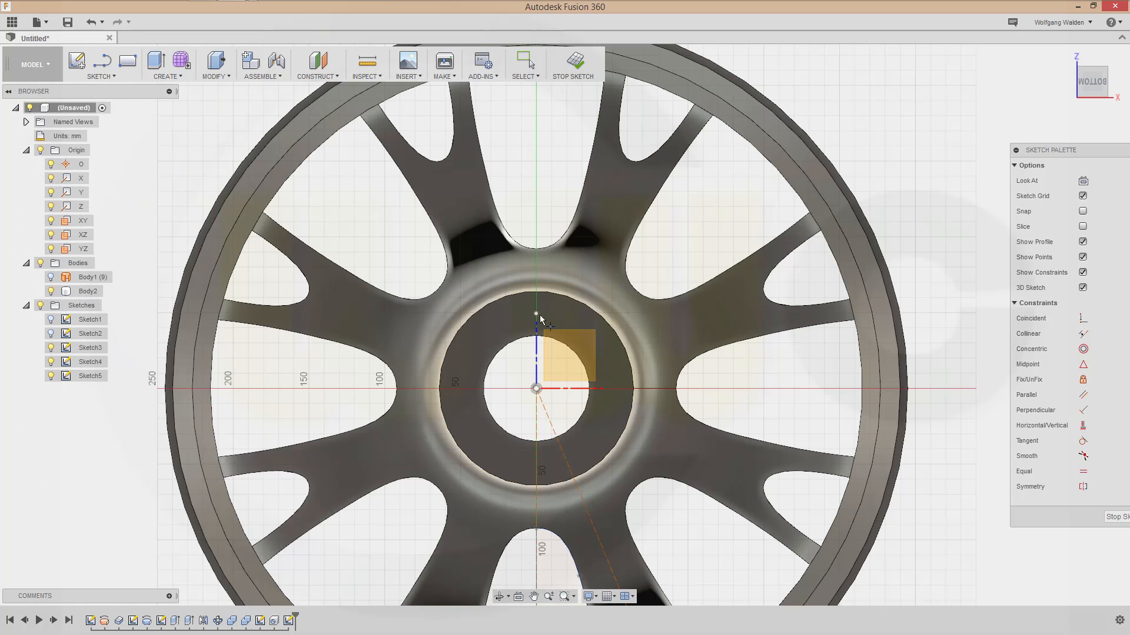
# Apply a Horizontal/Vertical constraint between the origin and the hub point, and finish the sketch
pyautogui.click(1083, 425)
pyautogui.click(536, 388)
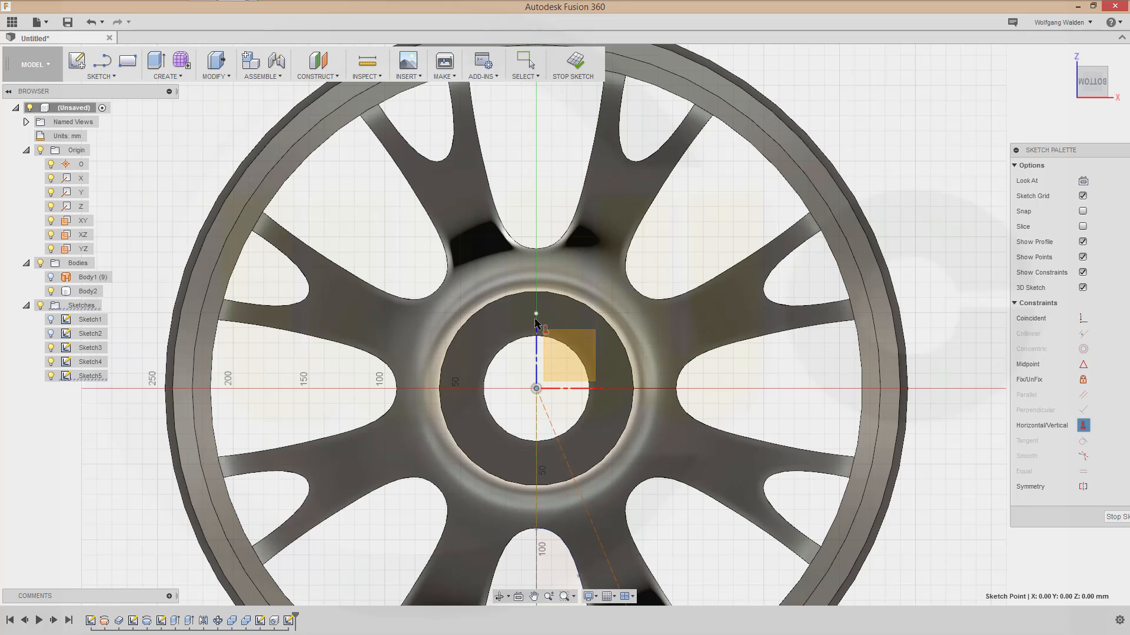
pyautogui.click(536, 314)
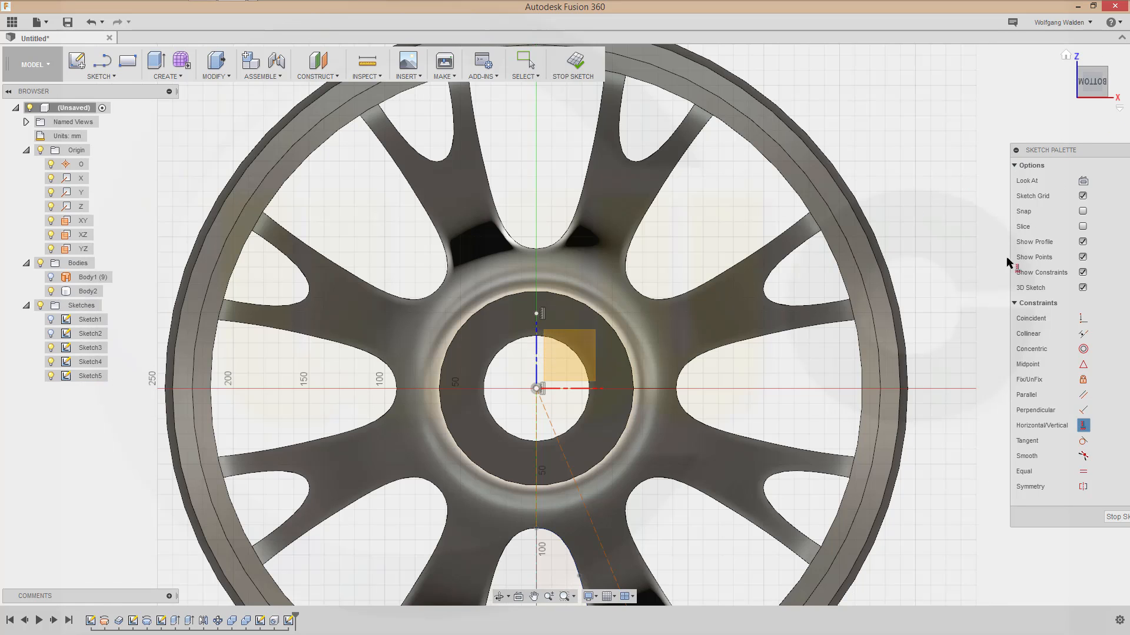
pyautogui.click(593, 82)
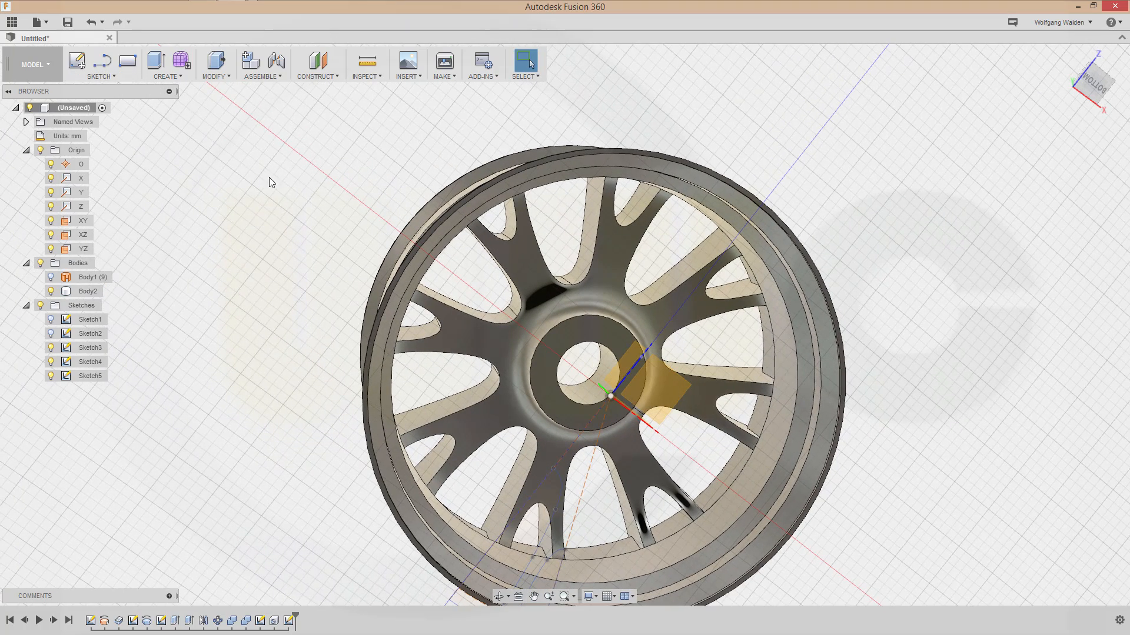
# Cut a simple 10 mm diameter hole through all at the off-center hub point
pyautogui.press('h')
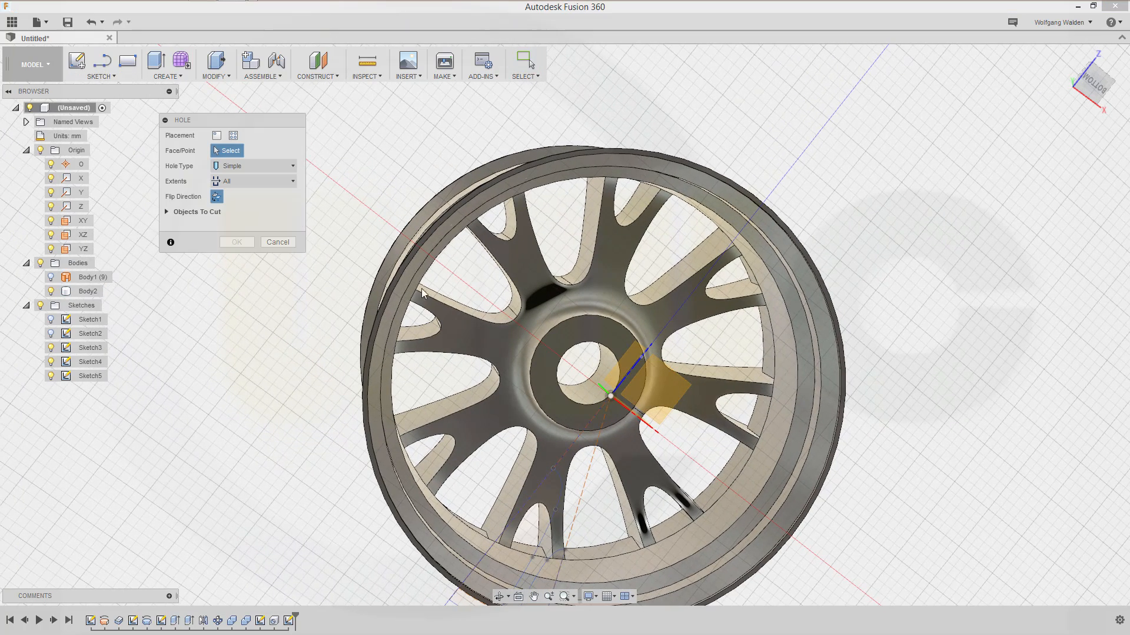
pyautogui.click(641, 359)
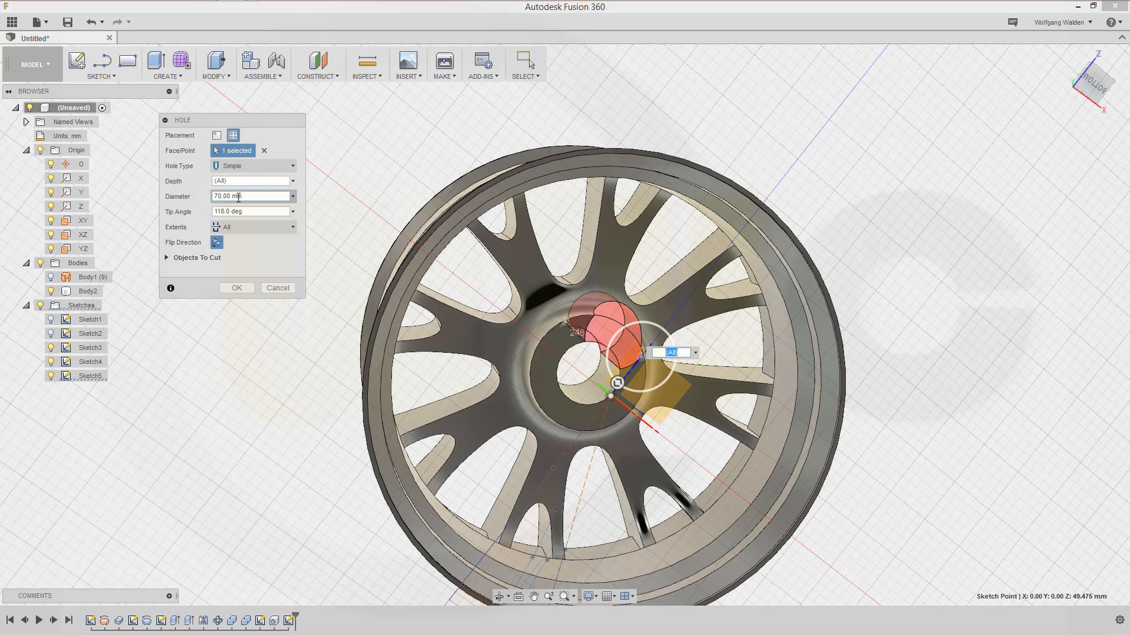
pyautogui.moveTo(252, 197); pyautogui.dragTo(197, 207)
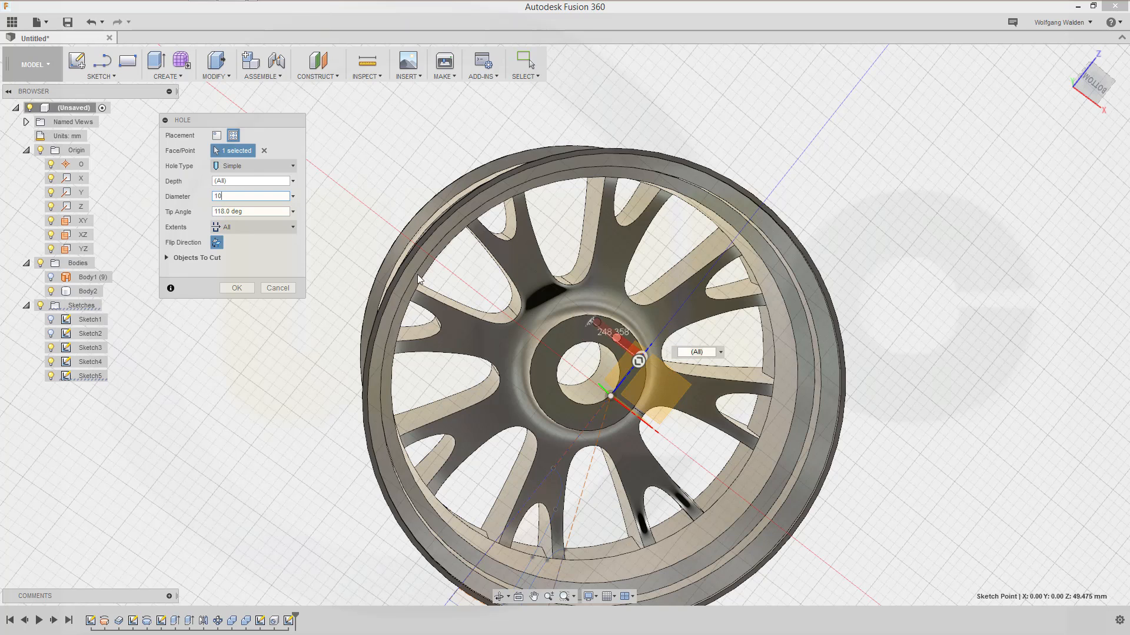
pyautogui.click(238, 291)
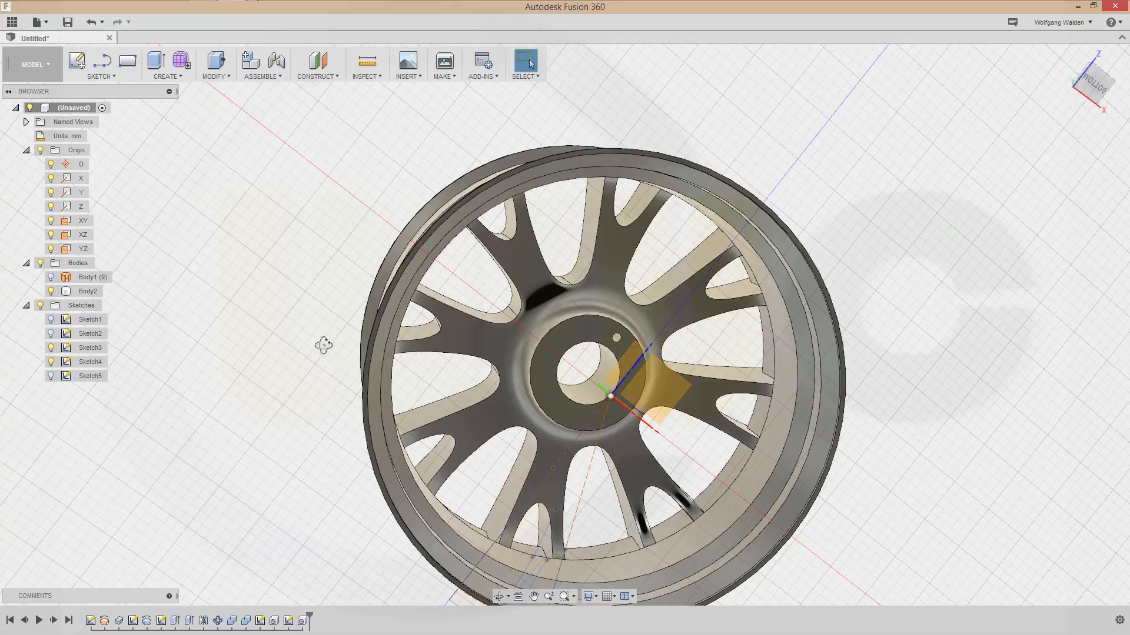
# Create a full circular pattern of the small hub hole feature around the Y axis with a quantity of 5
pyautogui.moveTo(323, 345)
pyautogui.keyDown('shift'); pyautogui.mouseDown(button='middle')
pyautogui.moveTo(496, 395)
pyautogui.moveTo(297, 346)
pyautogui.moveTo(308, 335)
pyautogui.moveTo(308, 352)
pyautogui.mouseUp(button='middle'); pyautogui.keyUp('shift')
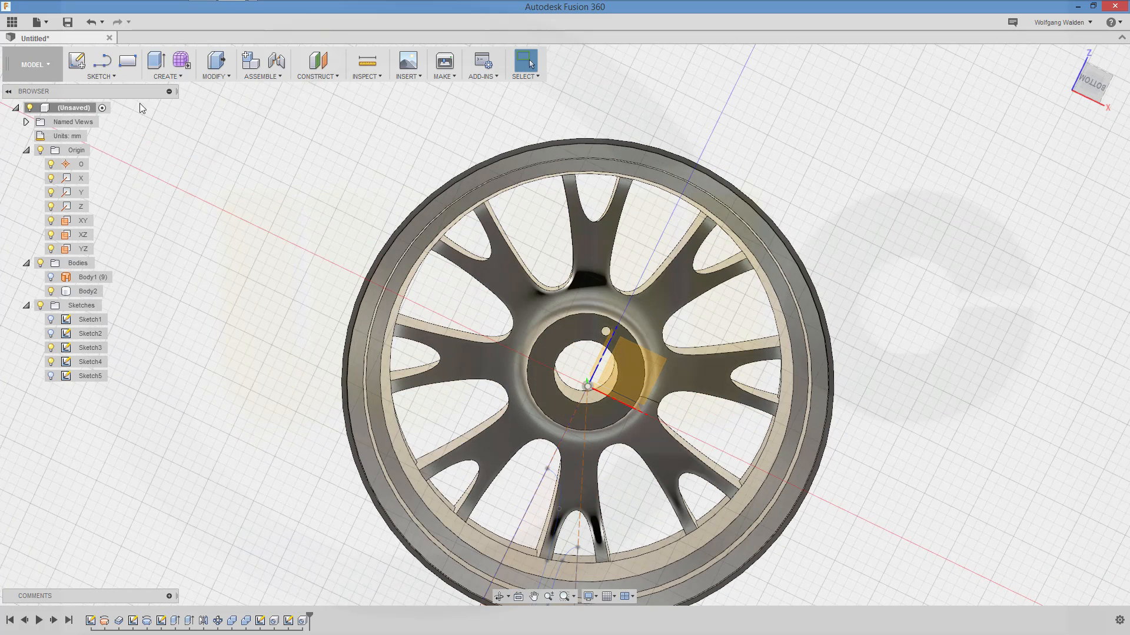
pyautogui.click(182, 78)
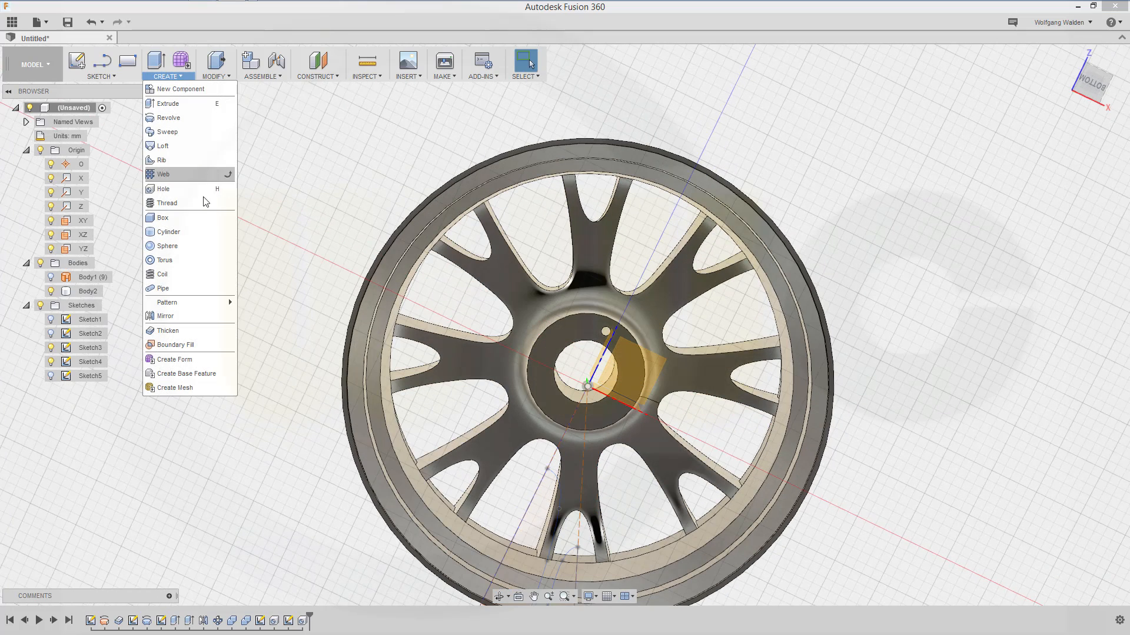
pyautogui.moveTo(194, 300)
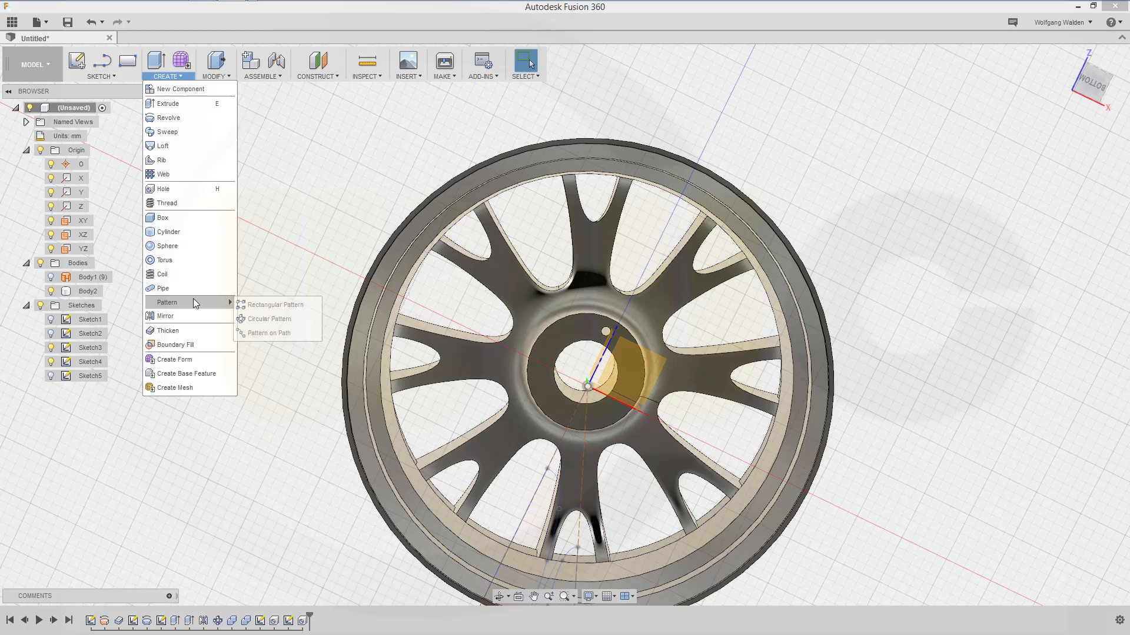
pyautogui.click(270, 319)
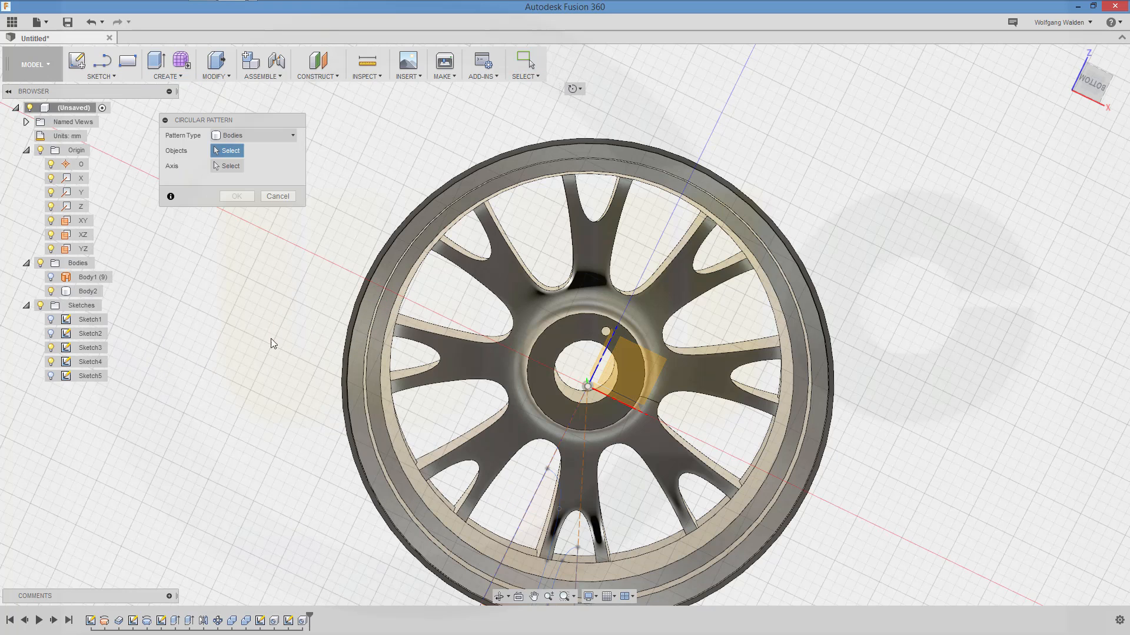
pyautogui.click(288, 135)
pyautogui.click(245, 180)
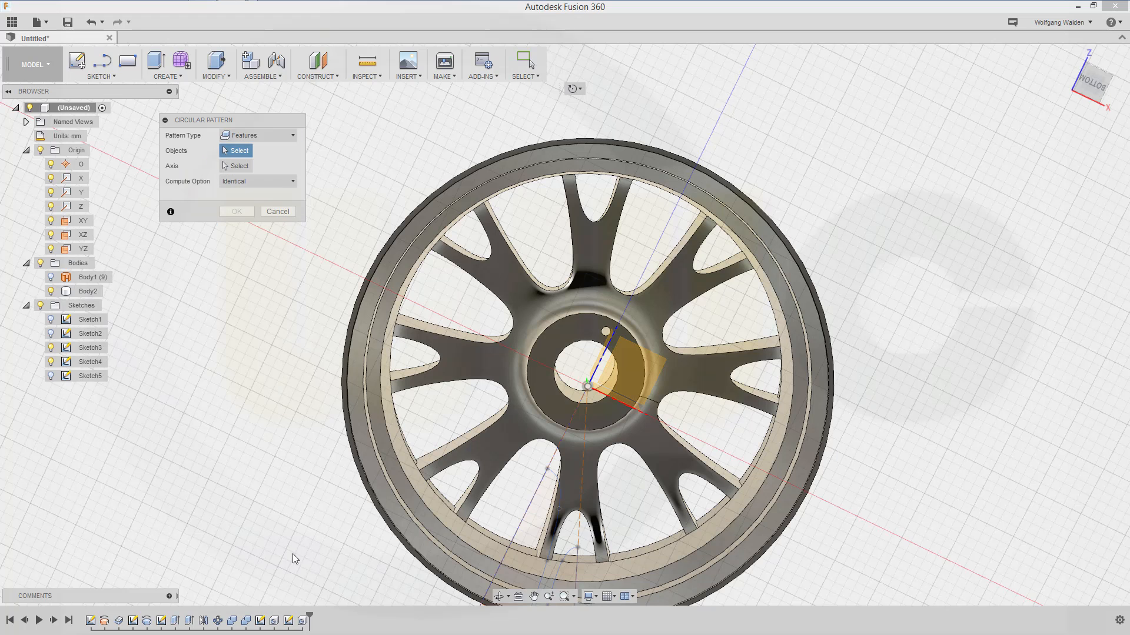
pyautogui.click(302, 621)
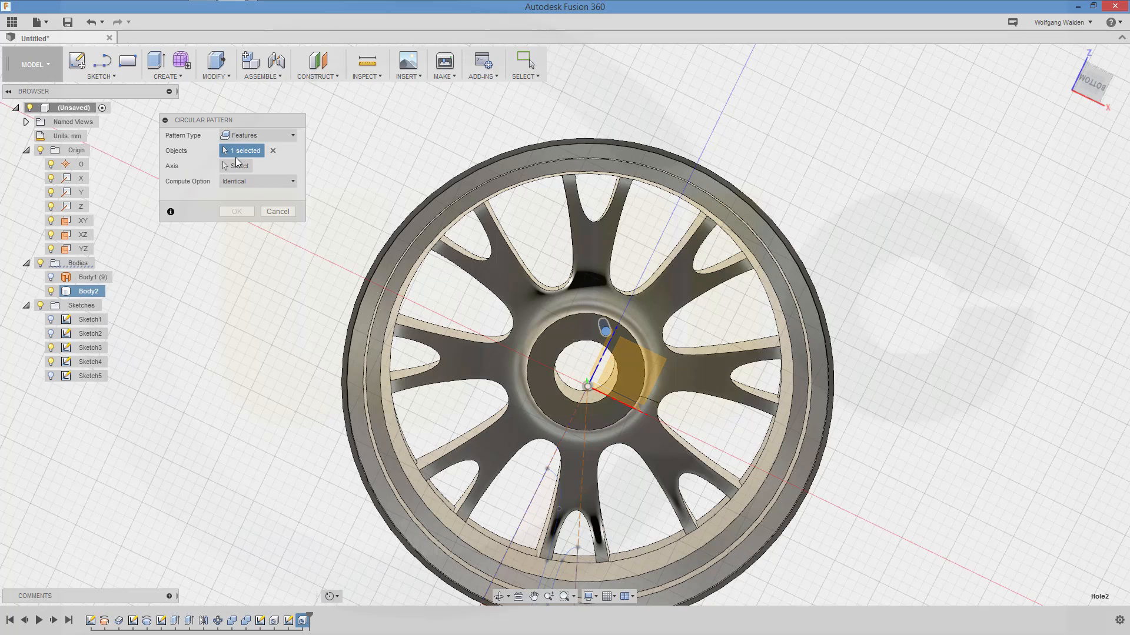
pyautogui.click(238, 165)
pyautogui.keyDown('shift'); pyautogui.moveTo(506, 397); pyautogui.dragTo(588, 406, button='middle'); pyautogui.keyUp('shift')
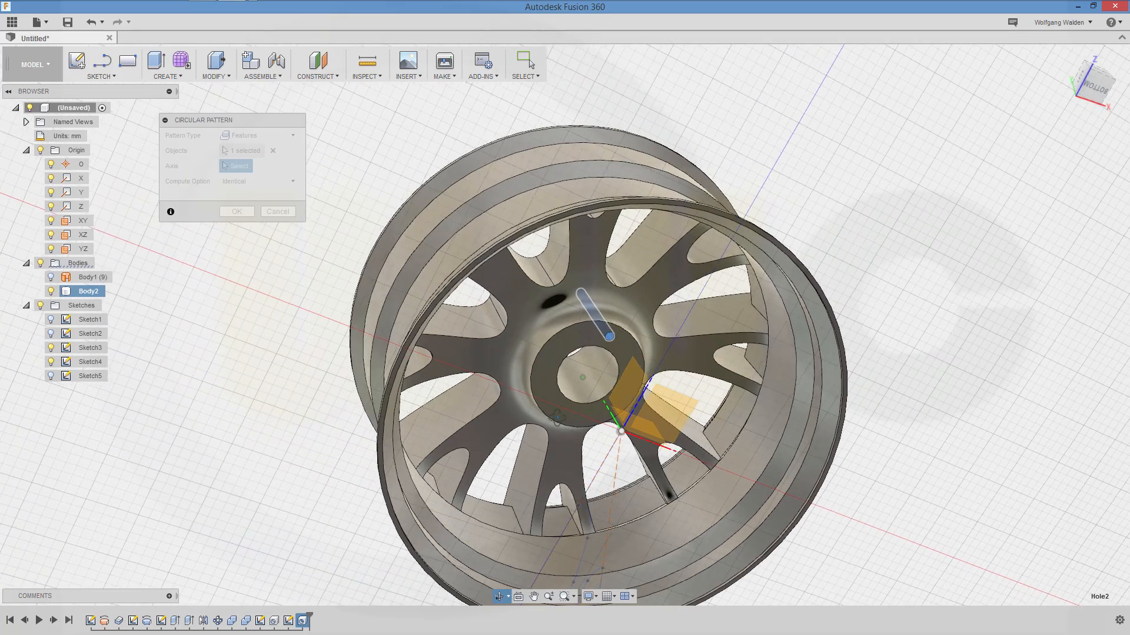
pyautogui.click(613, 420)
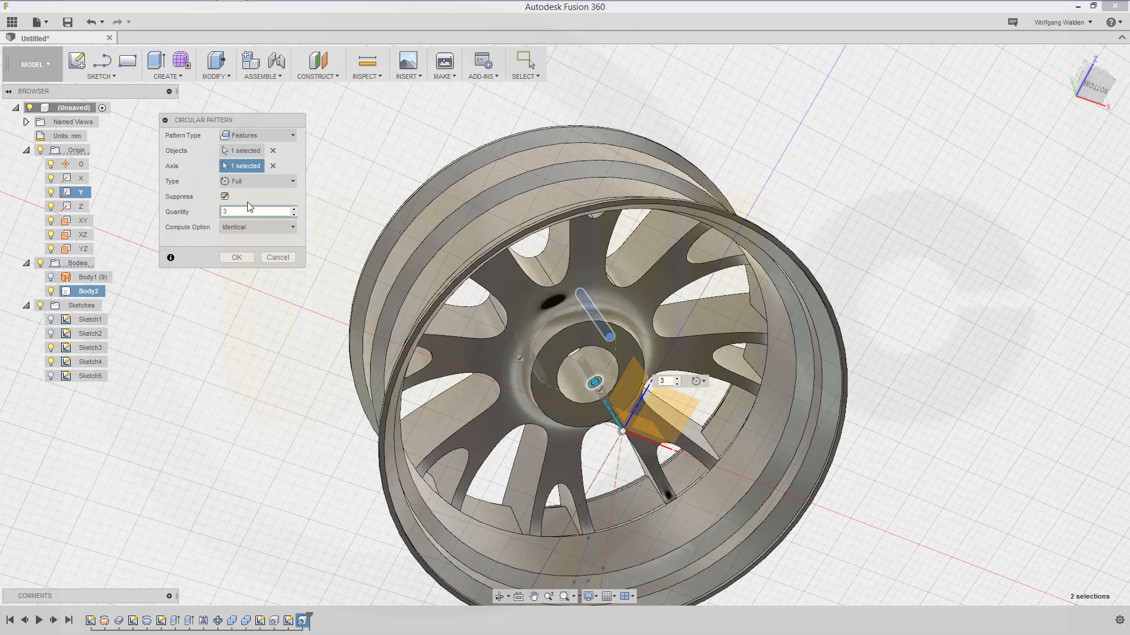
pyautogui.write('5')
pyautogui.press('Return')
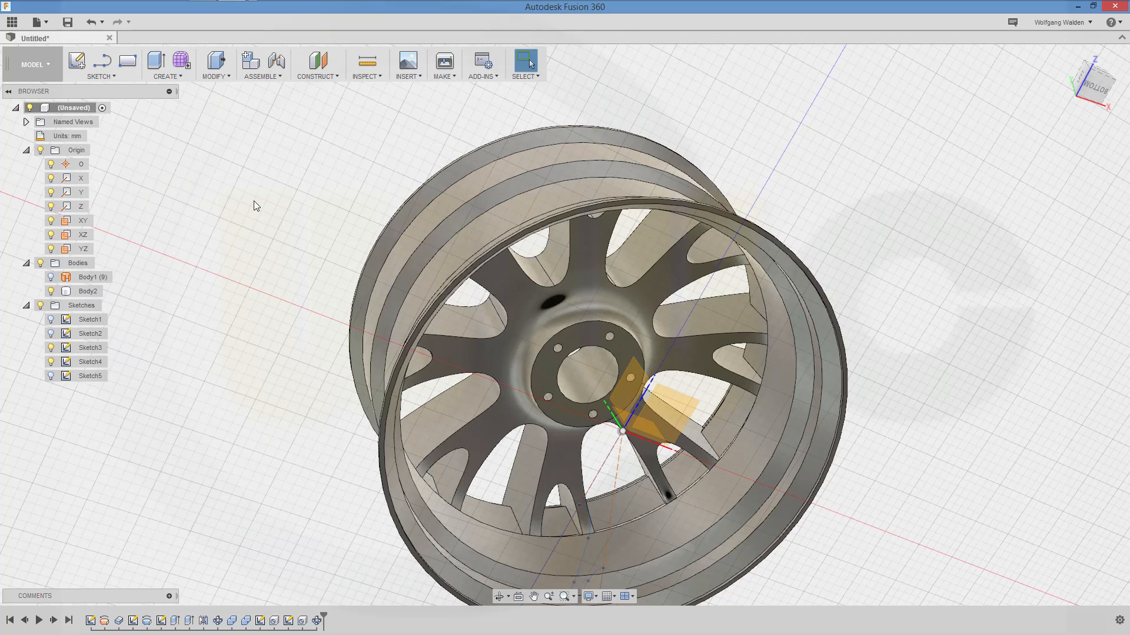
pyautogui.keyDown('shift'); pyautogui.moveTo(482, 364); pyautogui.dragTo(683, 376, button='middle'); pyautogui.keyUp('shift')
pyautogui.scroll(-1, 908, 445)
pyautogui.scroll(1, 885, 446)
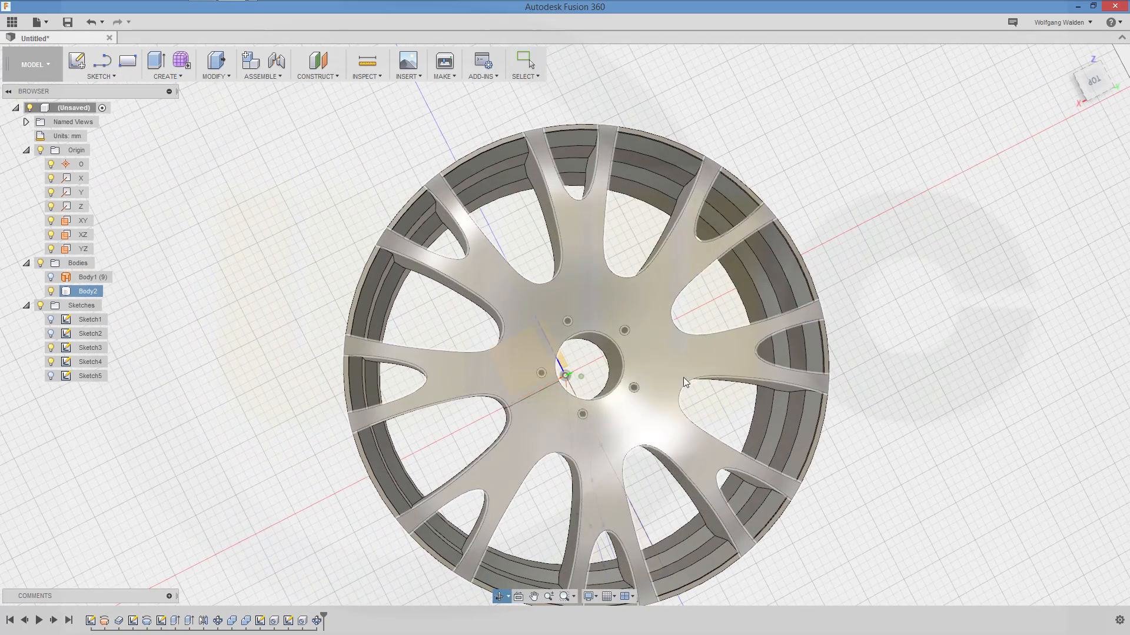
pyautogui.keyDown('shift'); pyautogui.moveTo(850, 522); pyautogui.dragTo(881, 527, button='middle'); pyautogui.keyUp('shift')
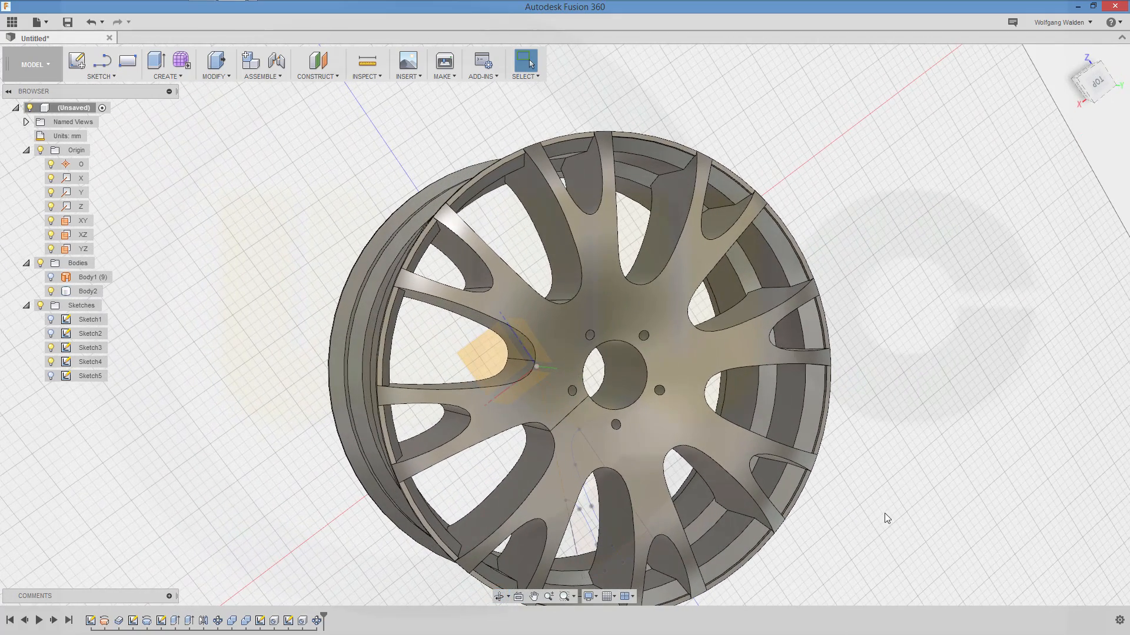